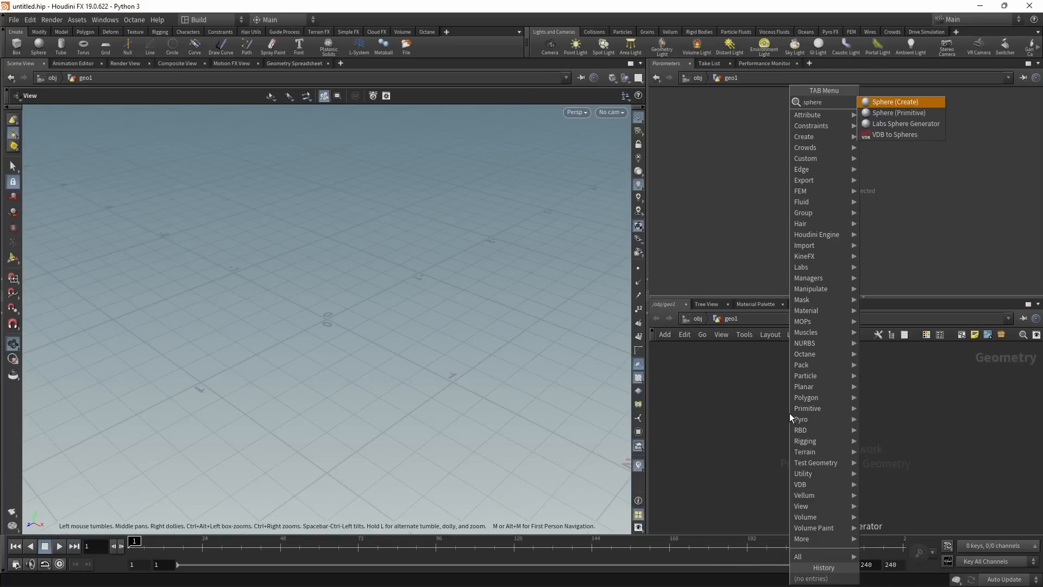
- Add a polygon mesh sphere with radius 0.5 and set its X rotation to -83
{"action": "left_click", "coordinate": [790, 416]}
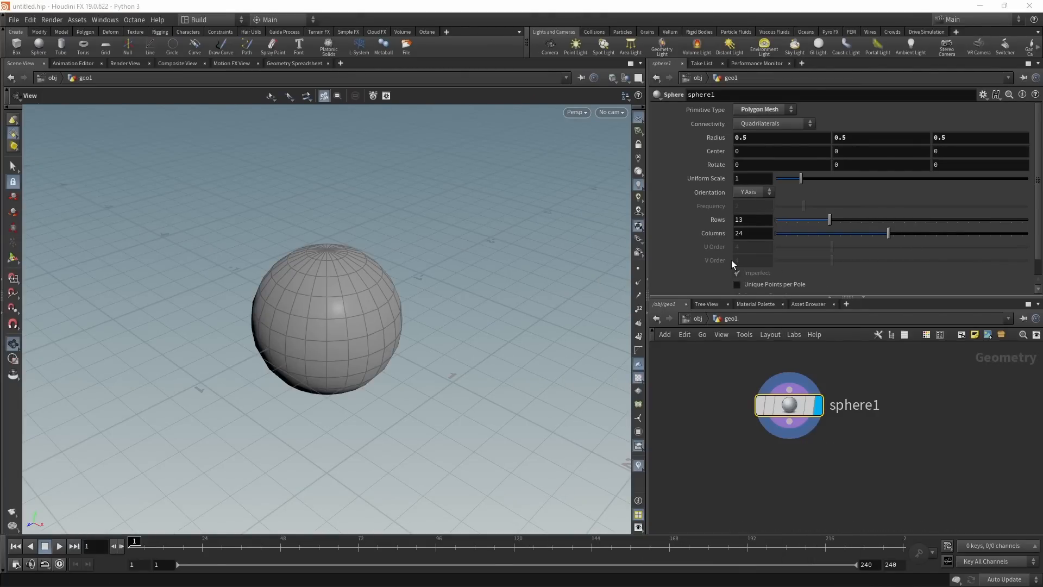
{"action": "left_click", "coordinate": [761, 164]}
{"action": "type", "text": "-83"}
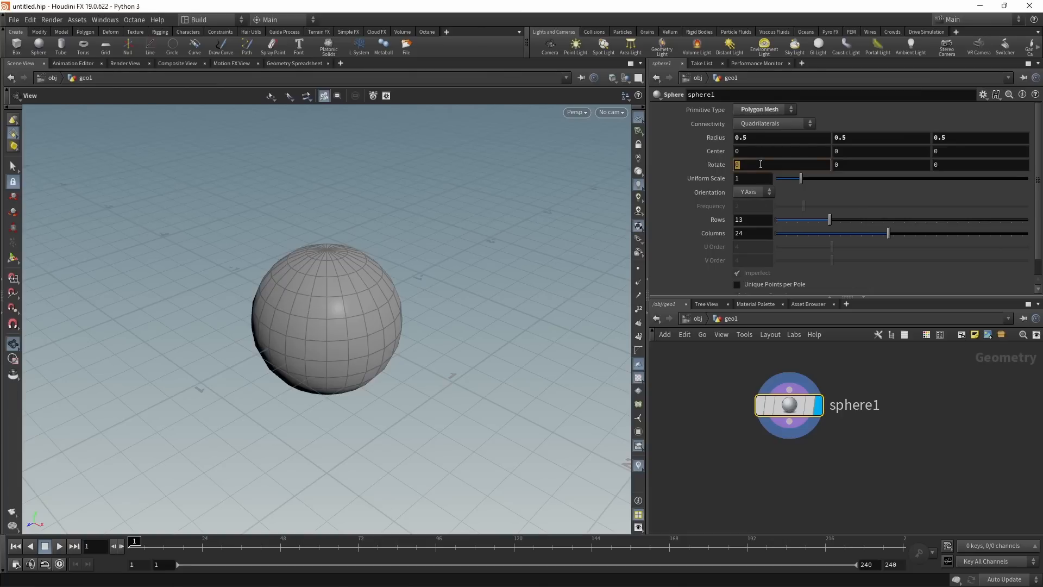
{"action": "key", "text": "Return"}
{"action": "mouse_move", "coordinate": [287, 361]}
{"action": "left_mouse_down"}
{"action": "mouse_move", "coordinate": [426, 361]}
{"action": "mouse_move", "coordinate": [516, 343]}
{"action": "mouse_move", "coordinate": [275, 354]}
{"action": "left_mouse_up"}
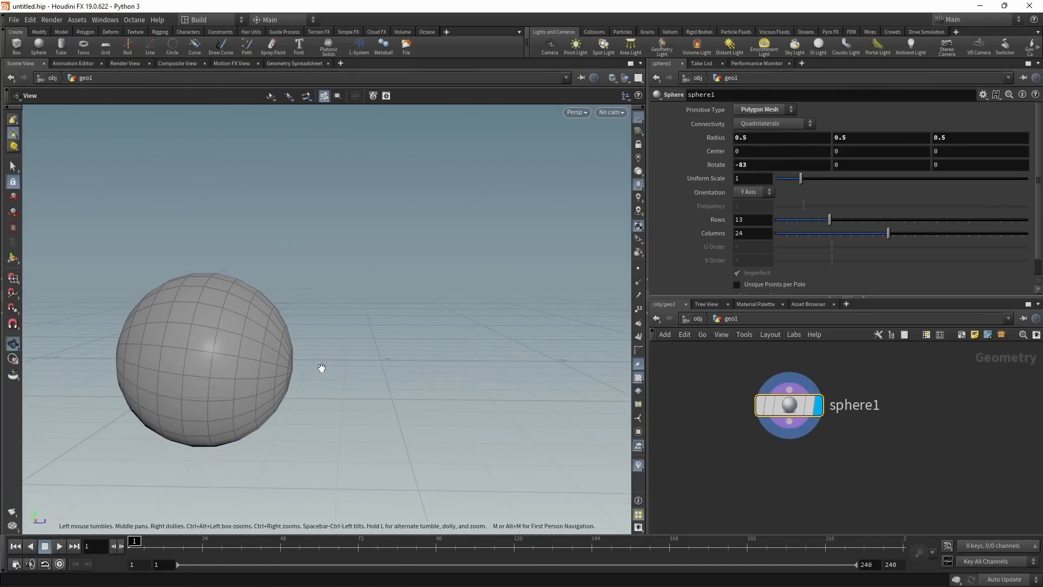
- Set the sphere's uniform scale to 0.2 and its Y center to 0.27
{"action": "scroll", "coordinate": [754, 181], "scroll_direction": "down", "scroll_amount": 6}
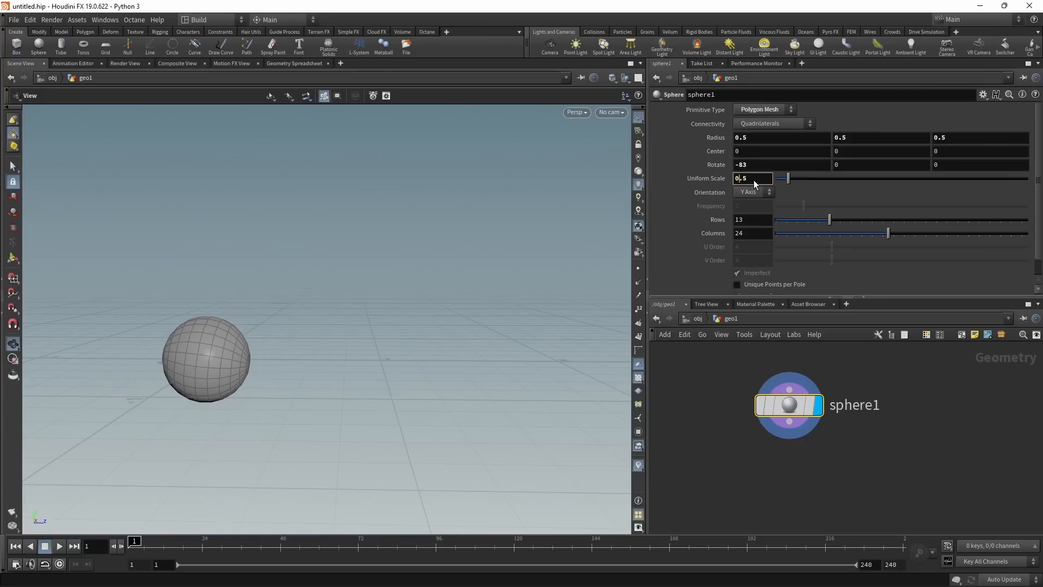
{"action": "scroll", "coordinate": [754, 180], "scroll_direction": "down", "scroll_amount": 2}
{"action": "left_click", "coordinate": [845, 150]}
{"action": "type", "text": ".27"}
{"action": "key", "text": "Return"}
{"action": "left_click_drag", "start_coordinate": [175, 365], "coordinate": [315, 260]}
- Set the sphere's resolution to 15 rows and 50 columns
{"action": "left_click", "coordinate": [760, 223]}
{"action": "scroll", "coordinate": [760, 222], "scroll_direction": "up", "scroll_amount": 2}
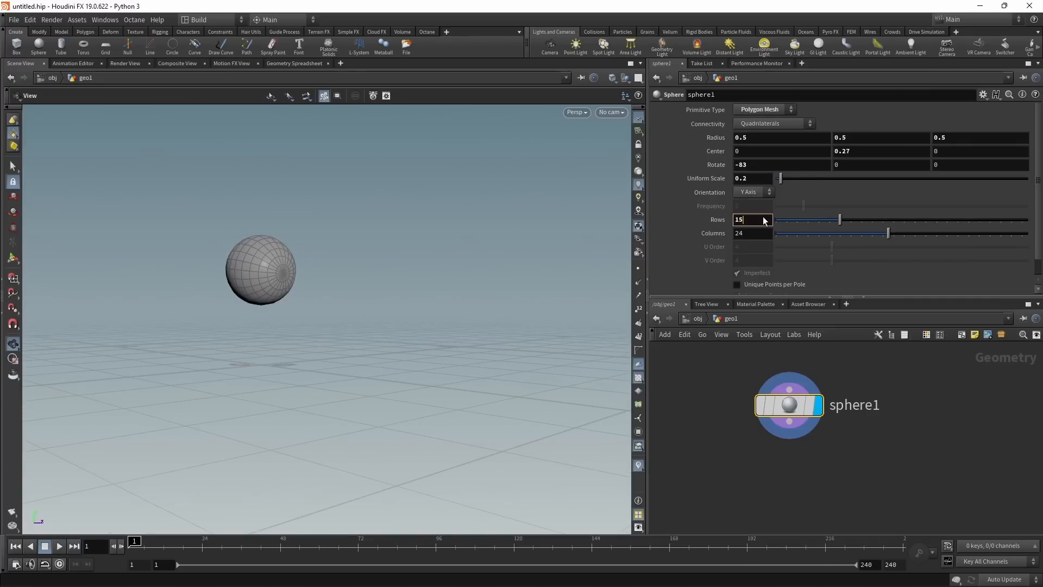
{"action": "left_click", "coordinate": [747, 233]}
{"action": "type", "text": "50"}
{"action": "key", "text": "Return"}
{"action": "scroll", "coordinate": [261, 259], "scroll_direction": "up", "scroll_amount": 3}
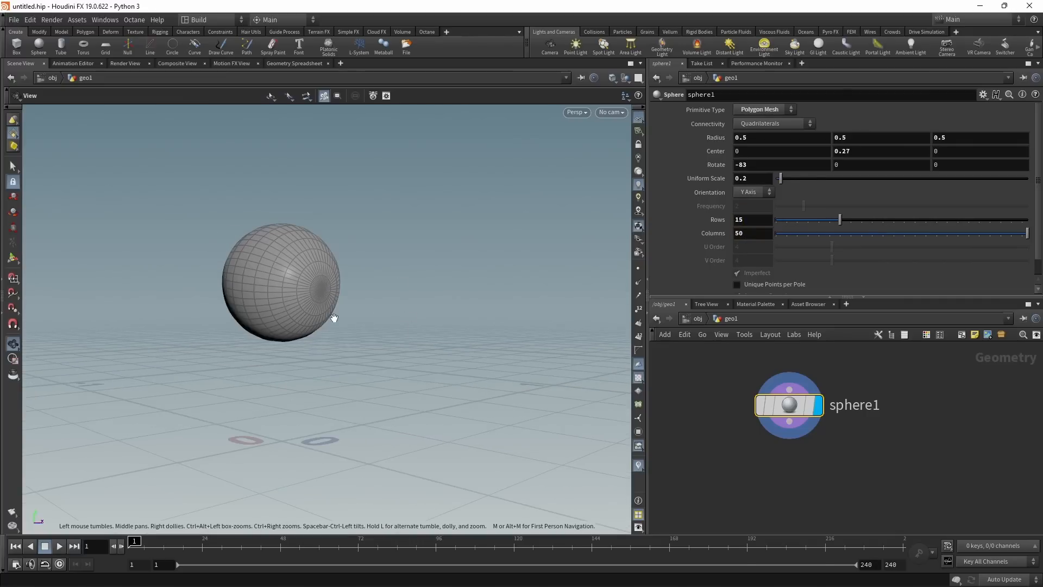
- Append a Blast node to the sphere and delete point 1 to open a hole at the pole
{"action": "key", "text": "Tab"}
{"action": "type", "text": "blast"}
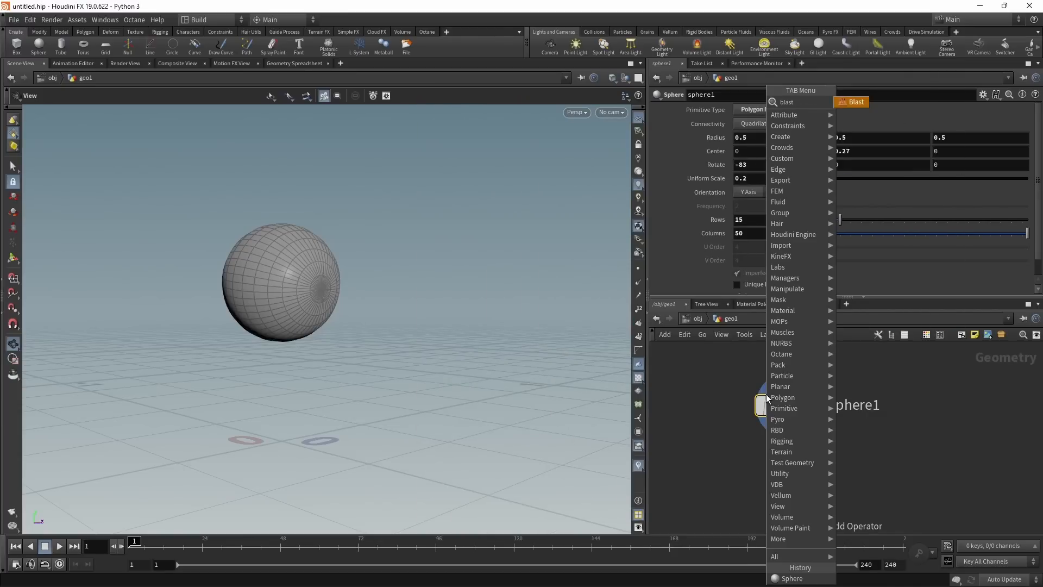
{"action": "key", "text": "Return"}
{"action": "type", "text": "1"}
{"action": "key", "text": "Return"}
{"action": "left_click_drag", "start_coordinate": [270, 316], "coordinate": [354, 280]}
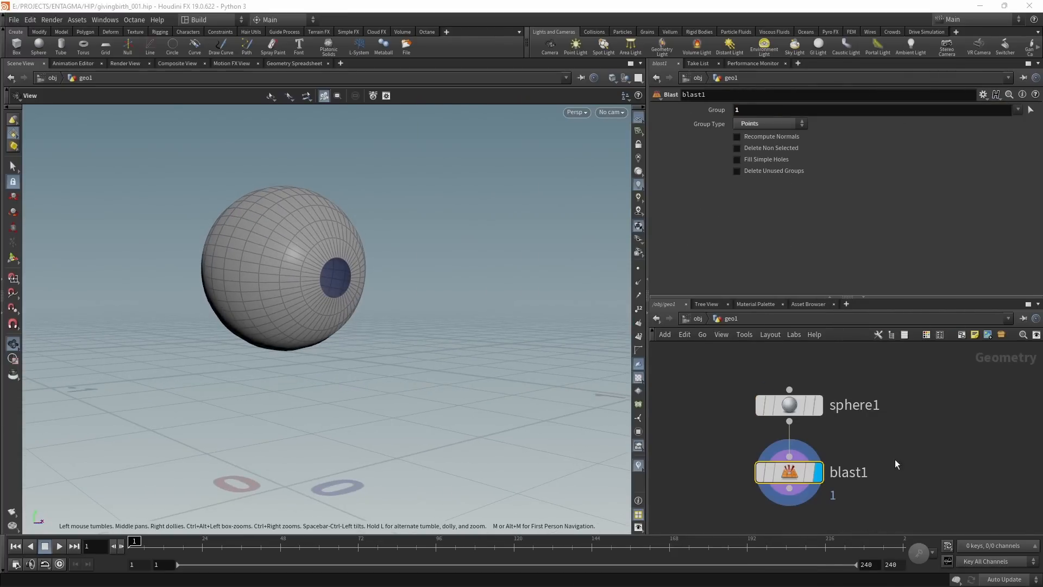
- Append a PolyExtrude node after the blast and set its distance to 0.13673
{"action": "key", "text": "Tab"}
{"action": "type", "text": "polyex"}
{"action": "key", "text": "Return"}
{"action": "left_click_drag", "start_coordinate": [901, 166], "coordinate": [906, 175]}
{"action": "left_click_drag", "start_coordinate": [743, 166], "coordinate": [856, 177]}
{"action": "type", "text": "1"}
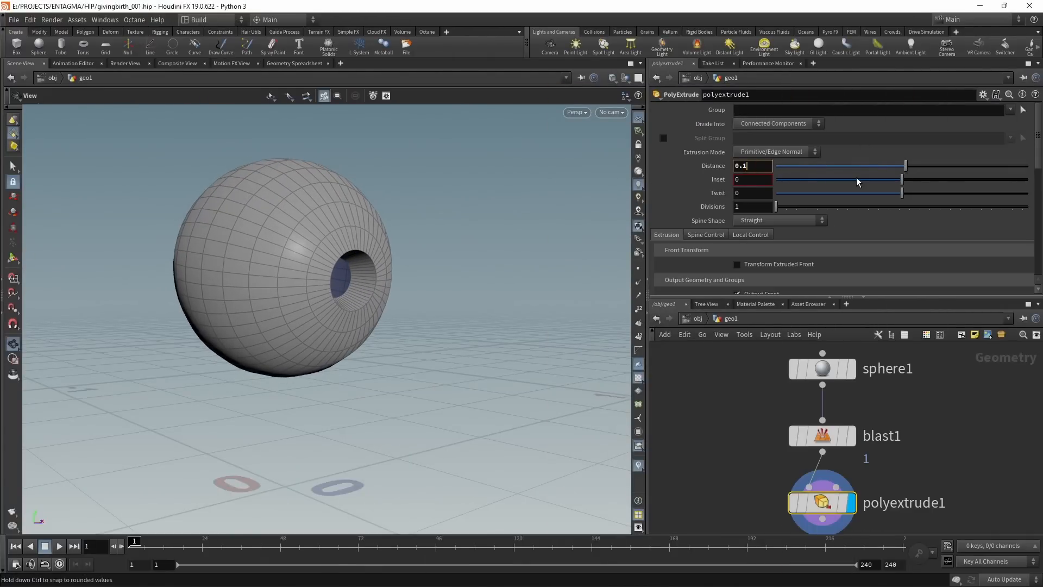
{"action": "type", "text": "3673"}
{"action": "key", "text": "Return"}
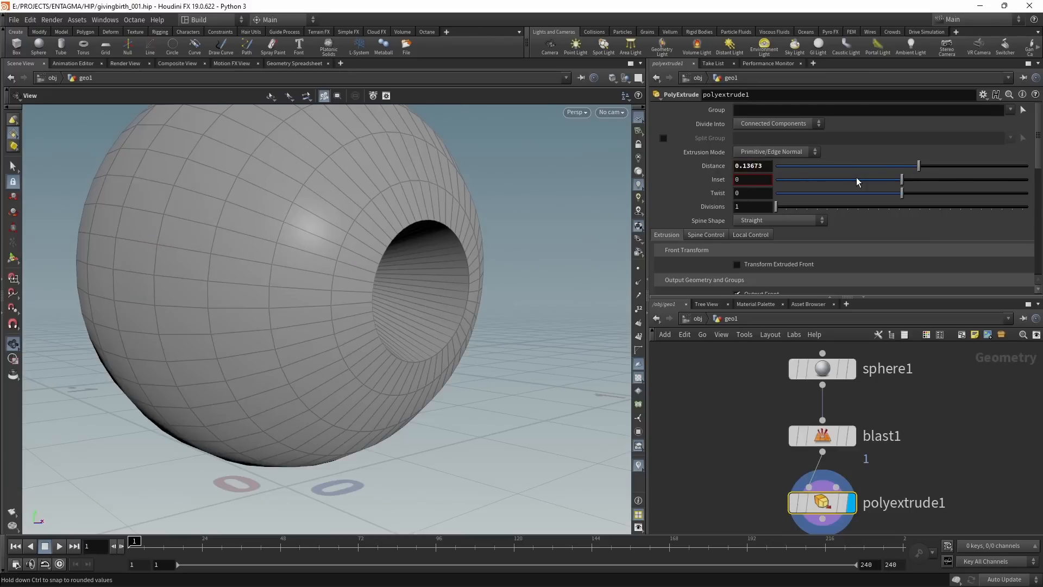
{"action": "scroll", "coordinate": [461, 312], "scroll_direction": "down", "scroll_amount": 3}
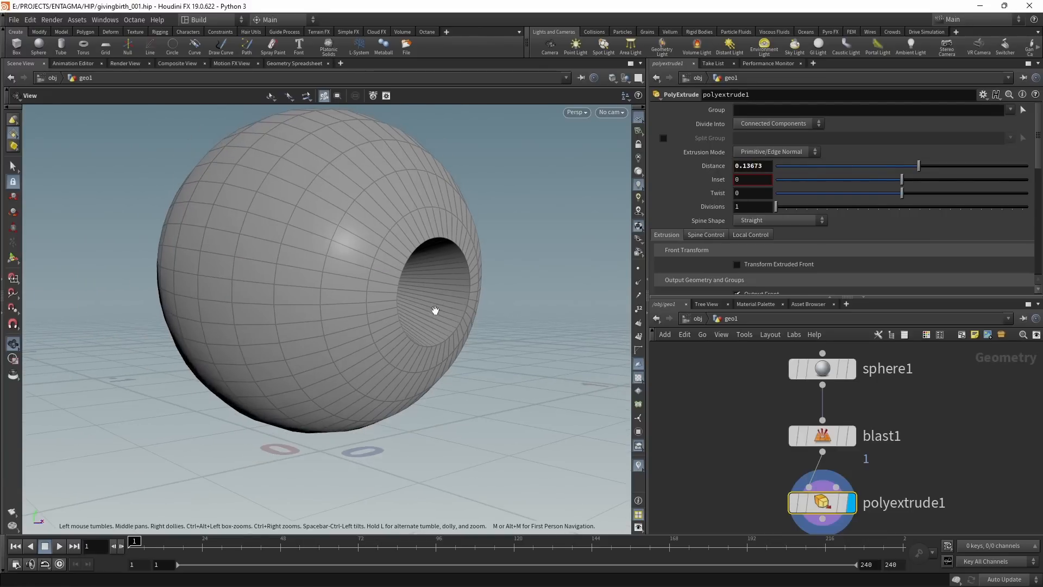
- Enable back output on the extrusion and turn on the extrudeFront and extrudeBack groups
{"action": "scroll", "coordinate": [852, 273], "scroll_direction": "down", "scroll_amount": 1}
{"action": "scroll", "coordinate": [852, 272], "scroll_direction": "down", "scroll_amount": 2}
{"action": "left_click", "coordinate": [736, 242]}
{"action": "left_click", "coordinate": [663, 228]}
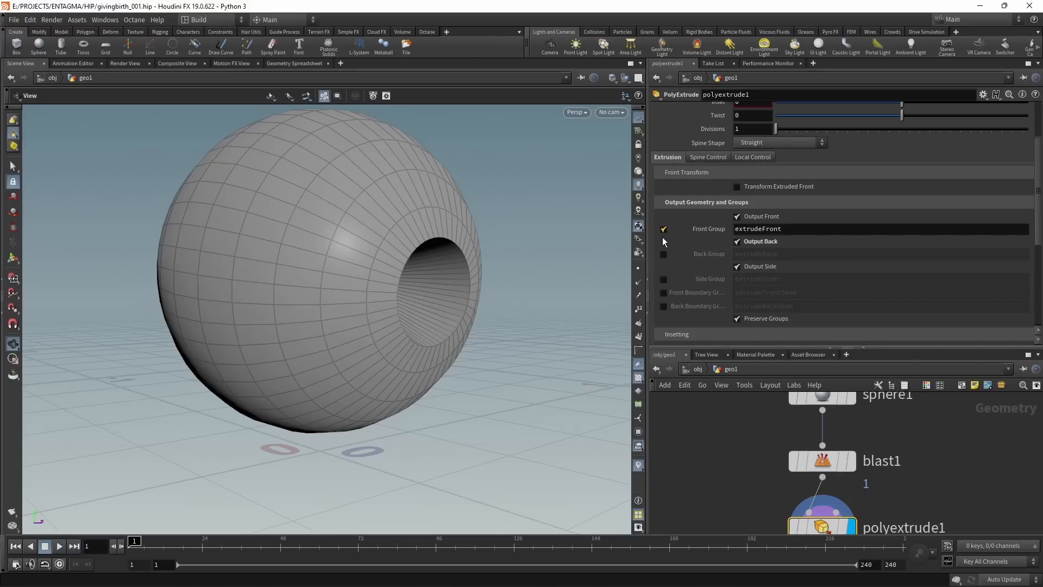
{"action": "left_click", "coordinate": [663, 254]}
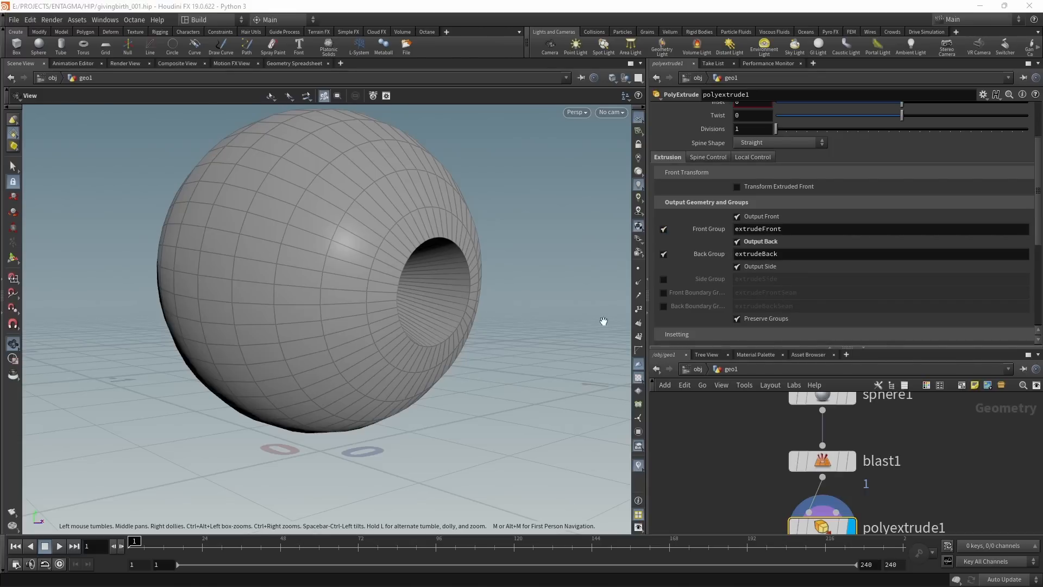
- Select both the outer and the inner edge loops of the hole
{"action": "left_click_drag", "start_coordinate": [488, 316], "coordinate": [402, 315]}
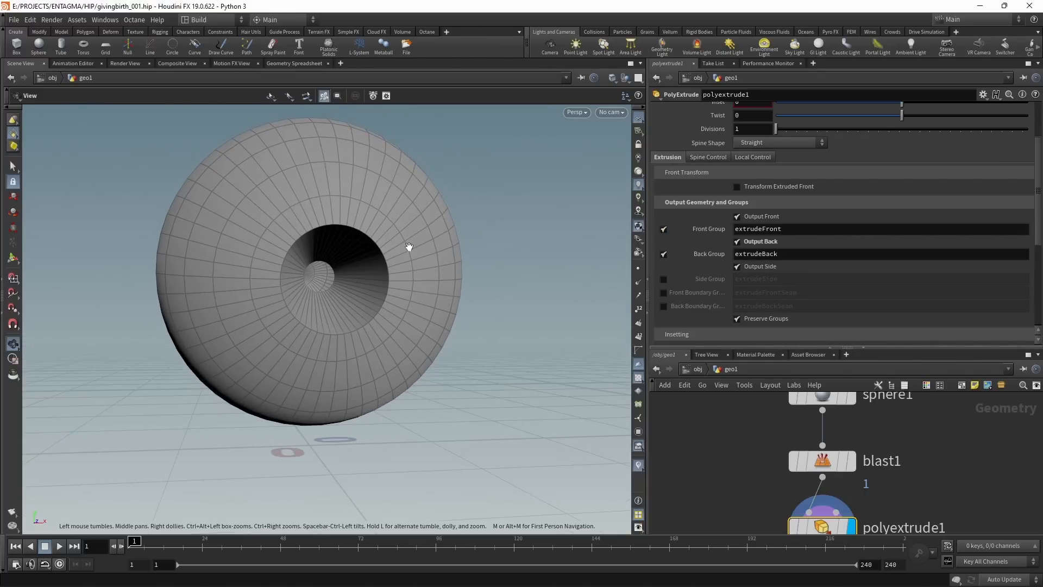
{"action": "left_click", "coordinate": [13, 166]}
{"action": "left_click", "coordinate": [168, 95]}
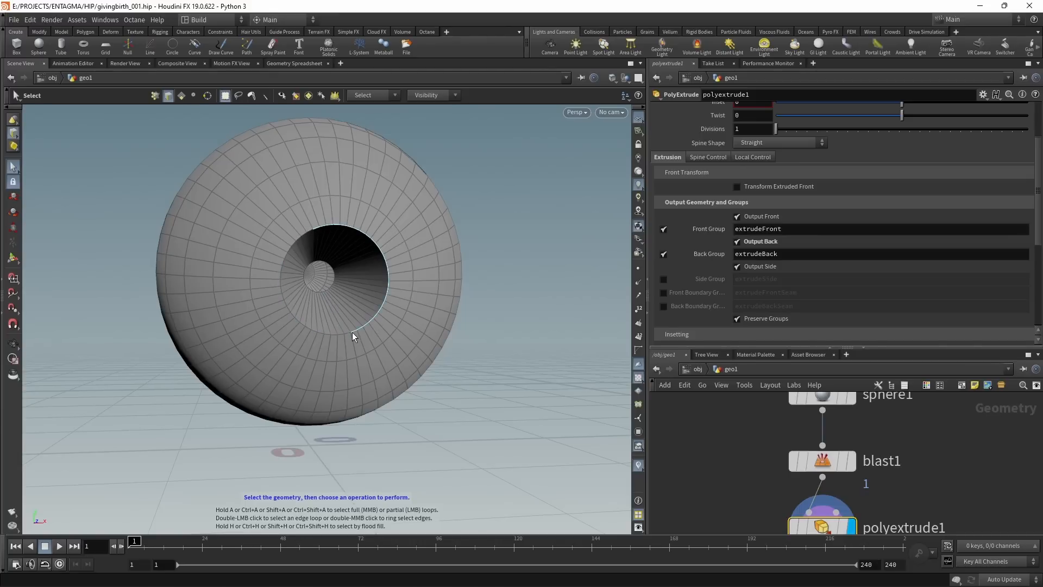
{"action": "key", "text": "ctrl+z"}
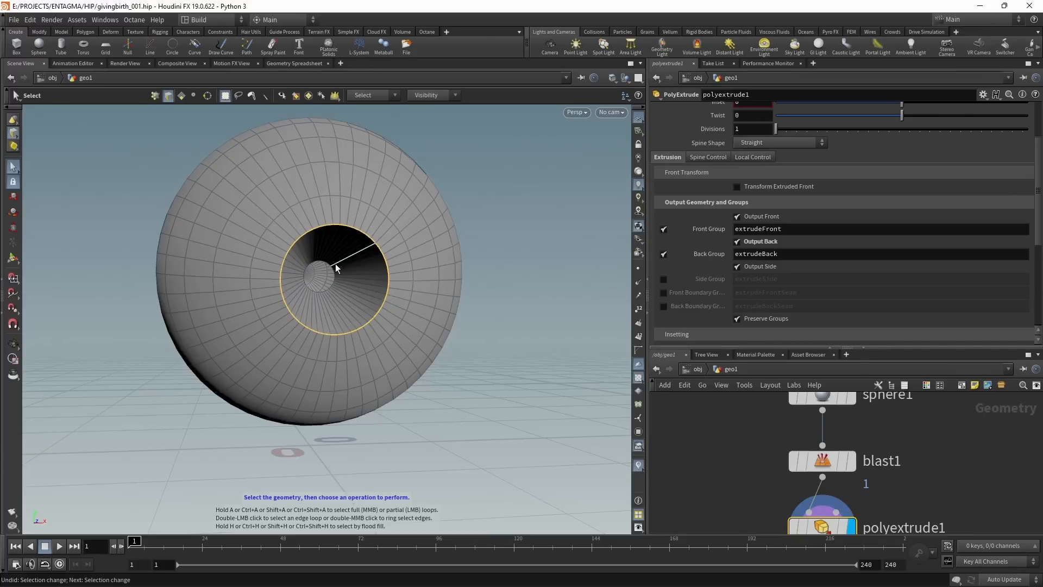
{"action": "scroll", "coordinate": [337, 272], "scroll_direction": "up", "scroll_amount": 5}
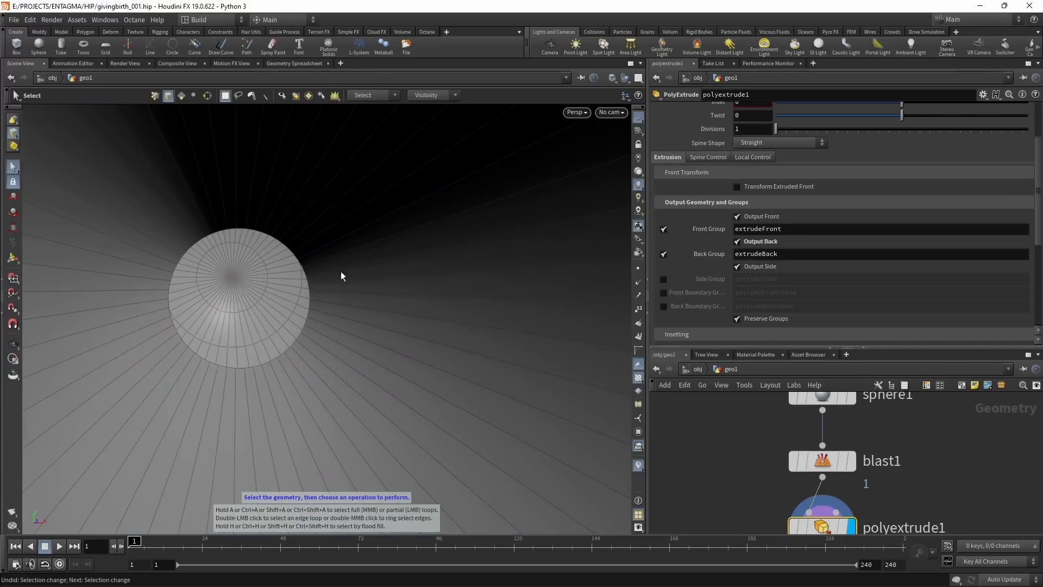
{"action": "scroll", "coordinate": [326, 310], "scroll_direction": "down", "scroll_amount": 5}
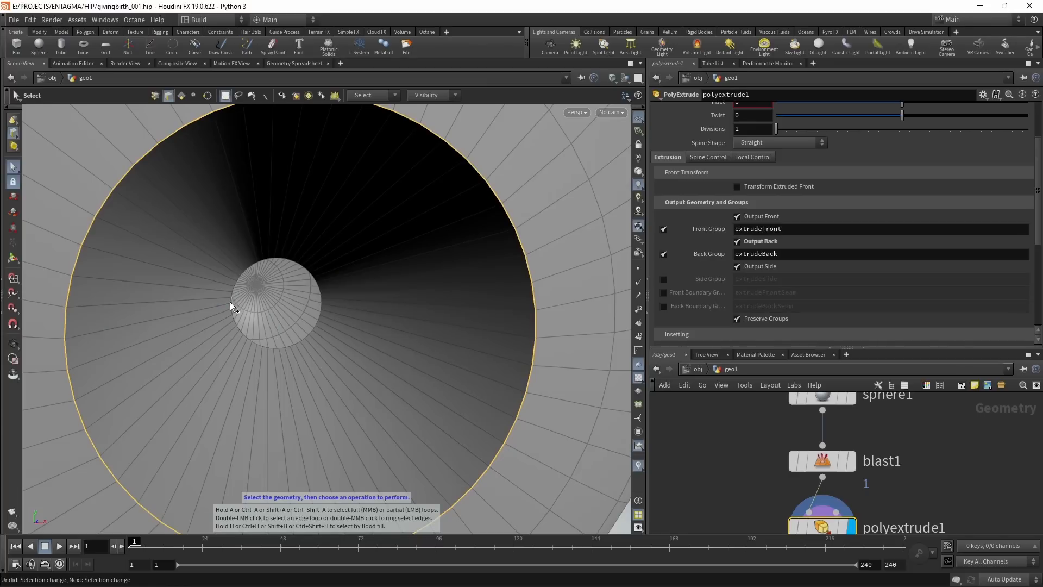
{"action": "left_click", "coordinate": [321, 308]}
{"action": "left_click", "coordinate": [265, 348], "text": "shift"}
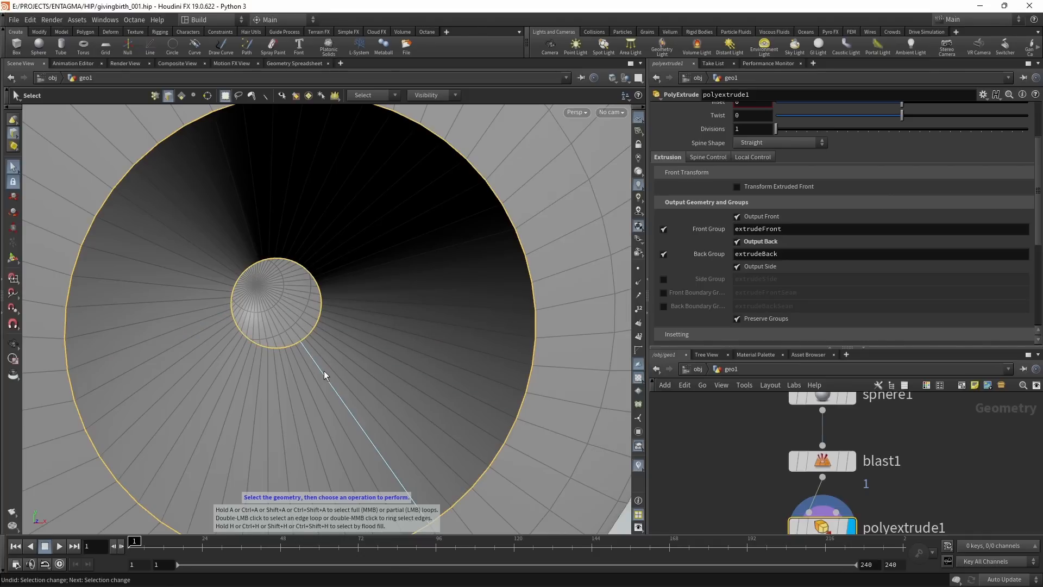
- Apply PolyBevel to the selected edge loops with a distance of 0.019 and 8 divisions
{"action": "key", "text": "Tab"}
{"action": "type", "text": "polybev"}
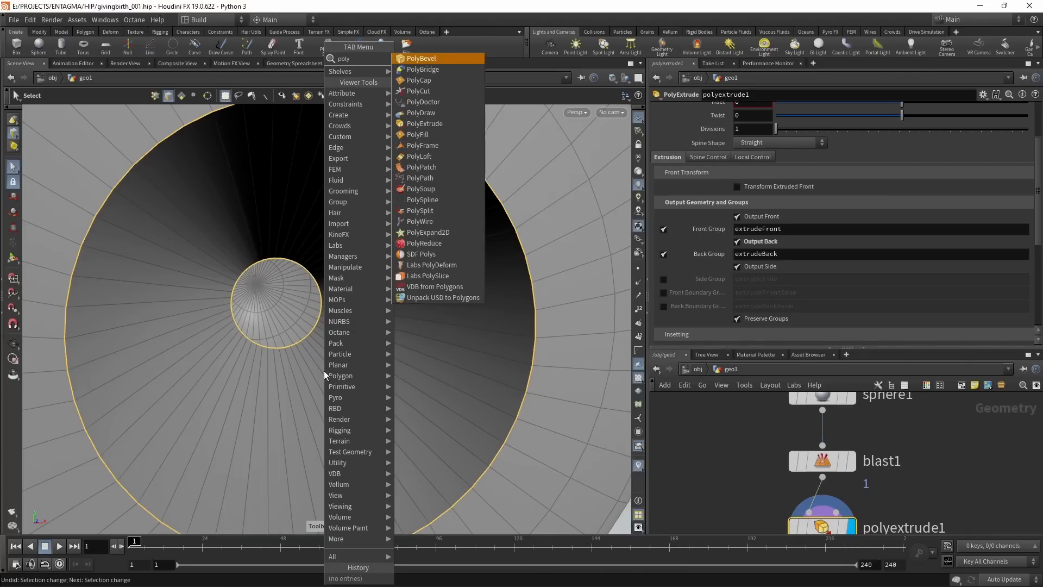
{"action": "key", "text": "Return"}
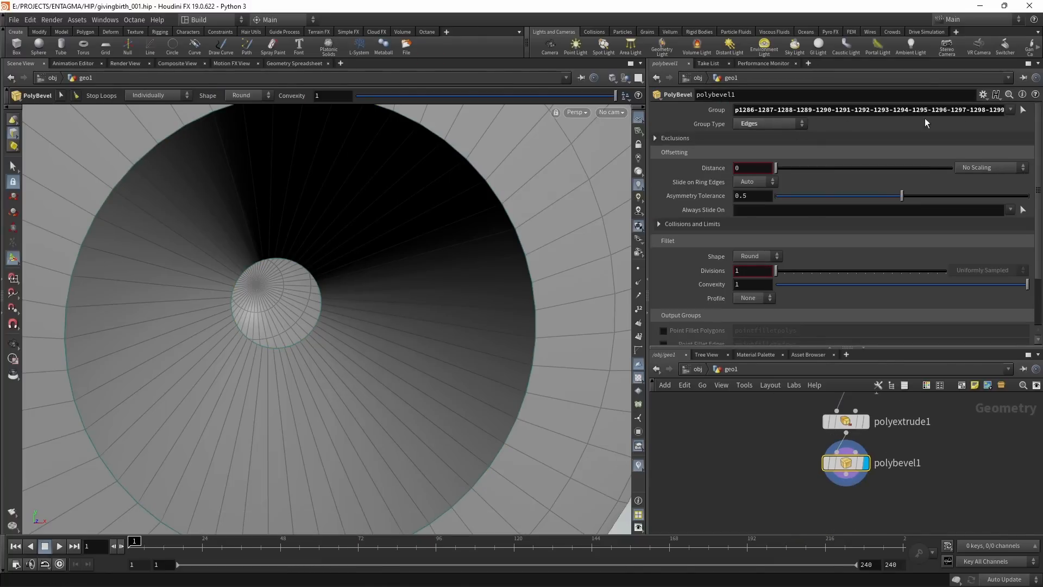
{"action": "key", "text": "h"}
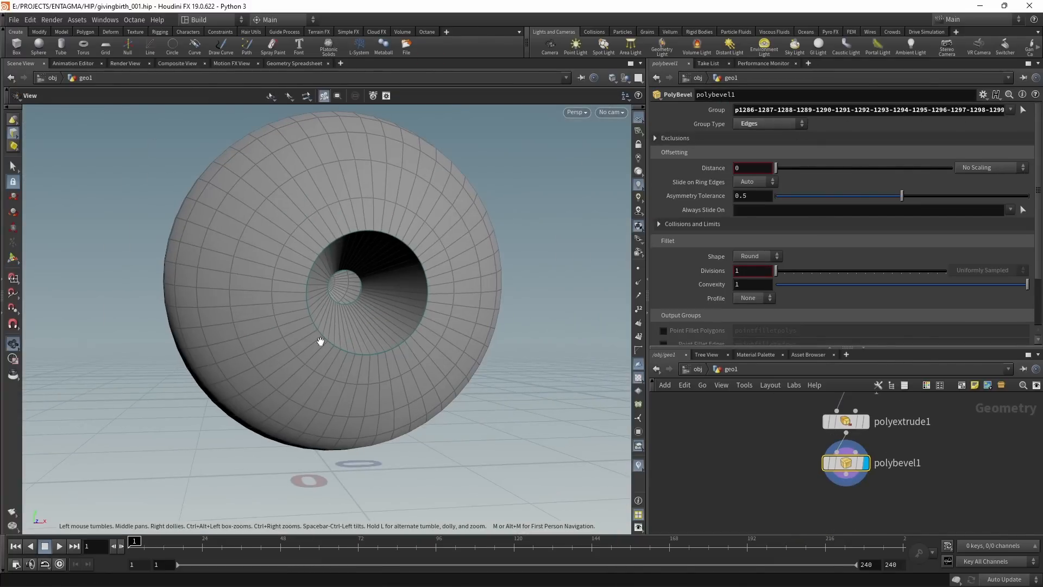
{"action": "left_click_drag", "start_coordinate": [776, 168], "coordinate": [778, 173]}
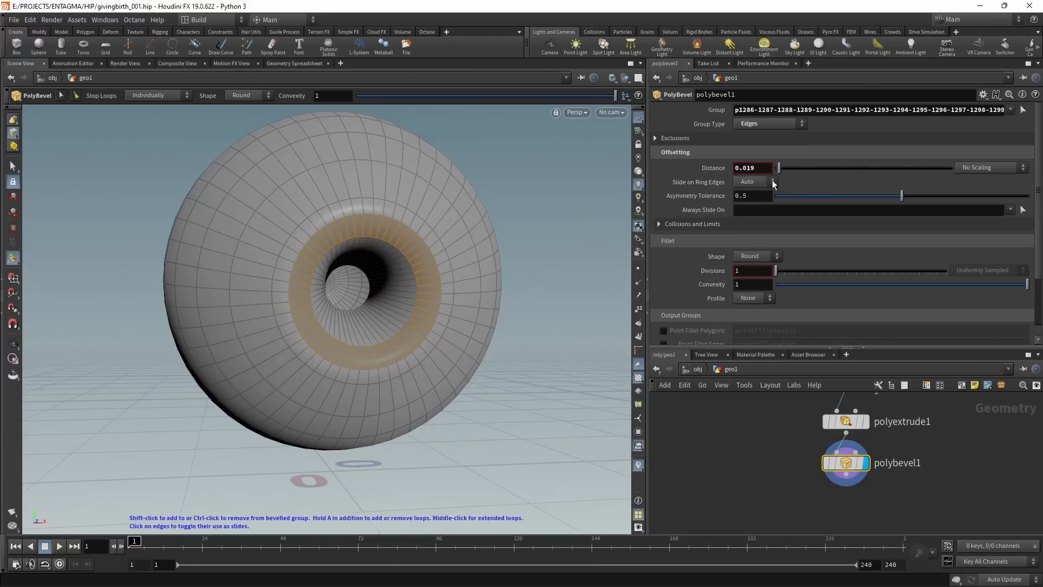
{"action": "double_click", "coordinate": [752, 270]}
{"action": "type", "text": "8"}
{"action": "key", "text": "Return"}
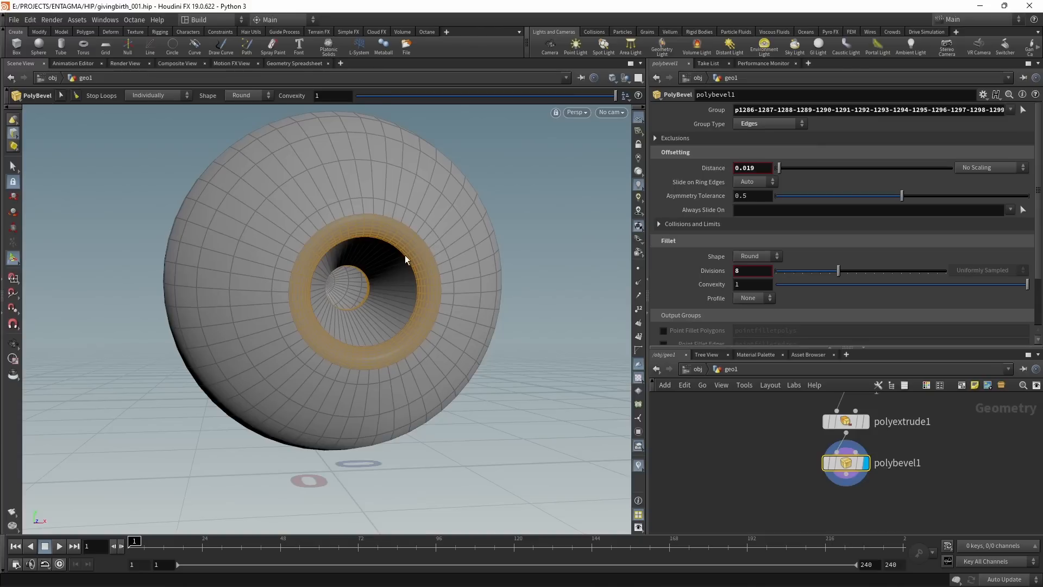
- Set the bevel distance to 0.061 and inspect the rounded rim of the hole
{"action": "left_click", "coordinate": [752, 168]}
{"action": "key", "text": "BackSpace"}
{"action": "key", "text": "BackSpace"}
{"action": "key", "text": "BackSpace"}
{"action": "type", "text": "61"}
{"action": "key", "text": "Return"}
{"action": "right_click_drag", "start_coordinate": [521, 293], "coordinate": [353, 307], "text": "alt"}
{"action": "left_click_drag", "start_coordinate": [353, 307], "coordinate": [435, 310], "text": "alt"}
- Append a Subdivide node after the bevel to smooth the mesh
{"action": "left_click_drag", "start_coordinate": [760, 496], "coordinate": [858, 464]}
{"action": "key", "text": "Tab"}
{"action": "type", "text": "subdivide"}
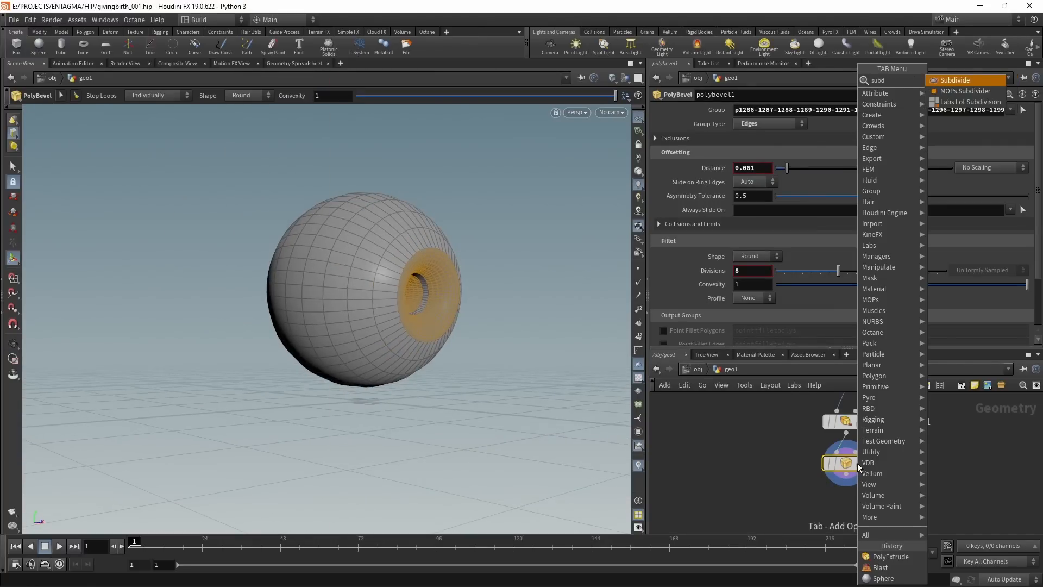
{"action": "key", "text": "Return"}
{"action": "left_click_drag", "start_coordinate": [357, 249], "coordinate": [433, 321], "text": "alt"}
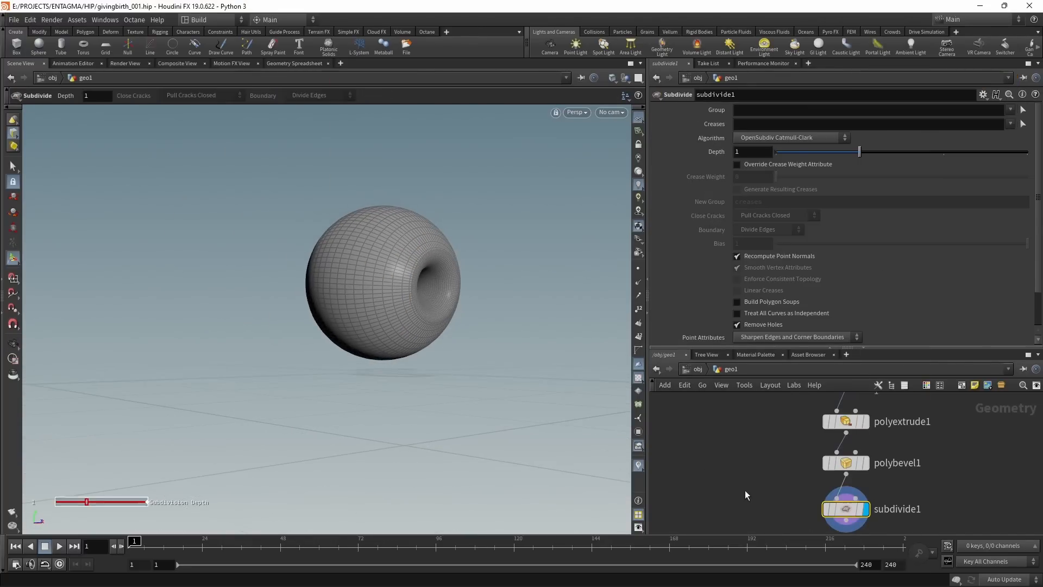
{"action": "middle_click_drag", "start_coordinate": [745, 490], "coordinate": [729, 451]}
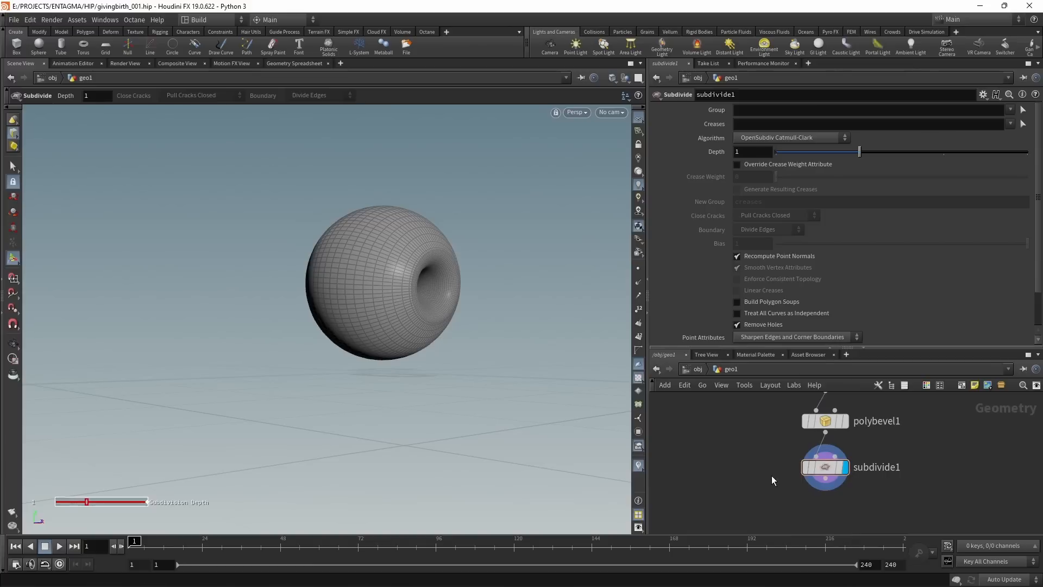
- Append a Remesh node after the subdivision and set its target size to 0.024
{"action": "key", "text": "Tab"}
{"action": "type", "text": "remesh"}
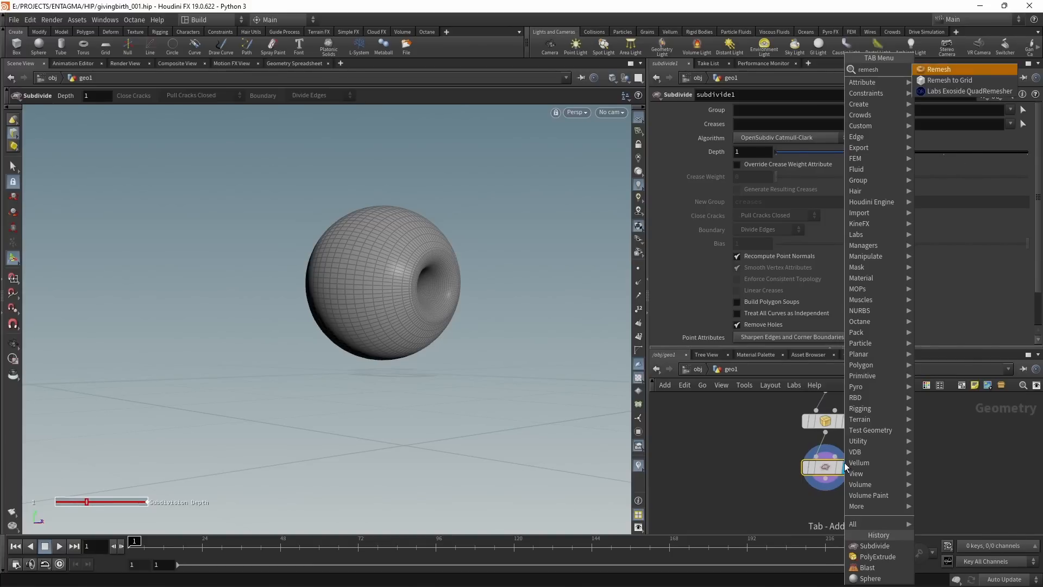
{"action": "key", "text": "Return"}
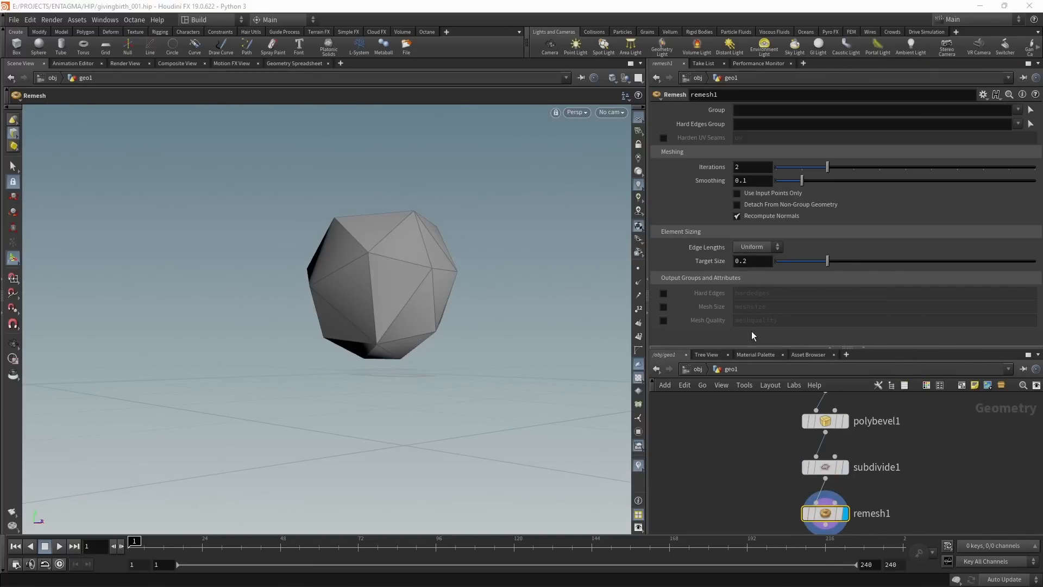
{"action": "left_click", "coordinate": [756, 262]}
{"action": "key", "text": "BackSpace"}
{"action": "type", "text": "024"}
{"action": "key", "text": "Return"}
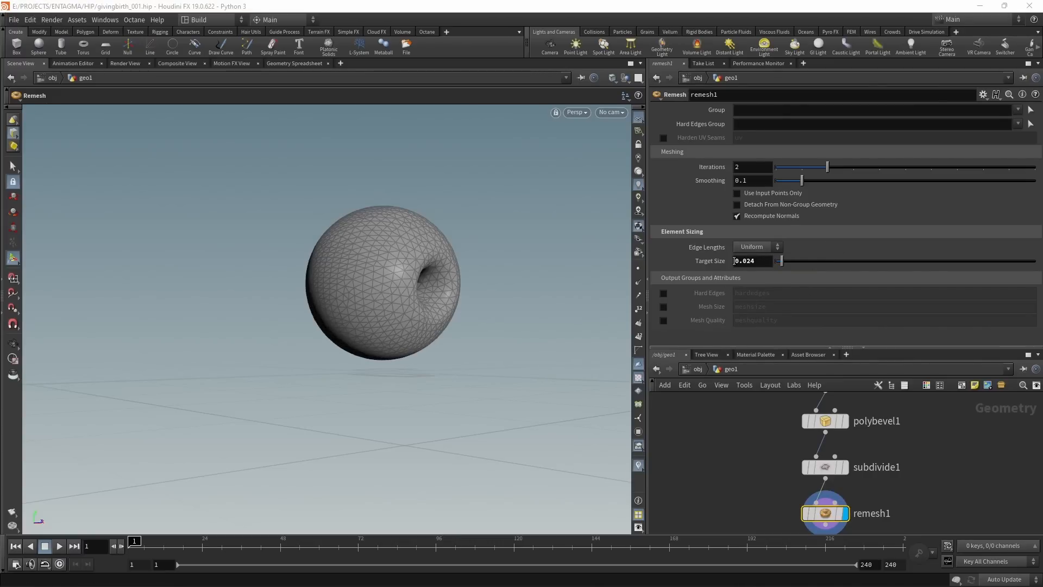
- Go back to the original sphere node and set its uniform scale to 0.4
{"action": "middle_click_drag", "start_coordinate": [902, 450], "coordinate": [904, 504]}
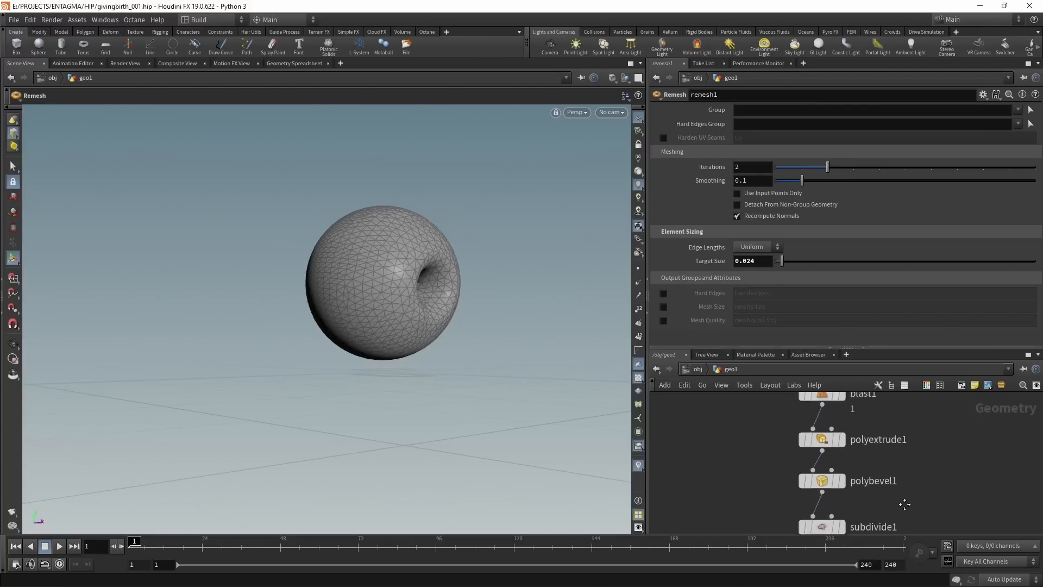
{"action": "left_click", "coordinate": [863, 422]}
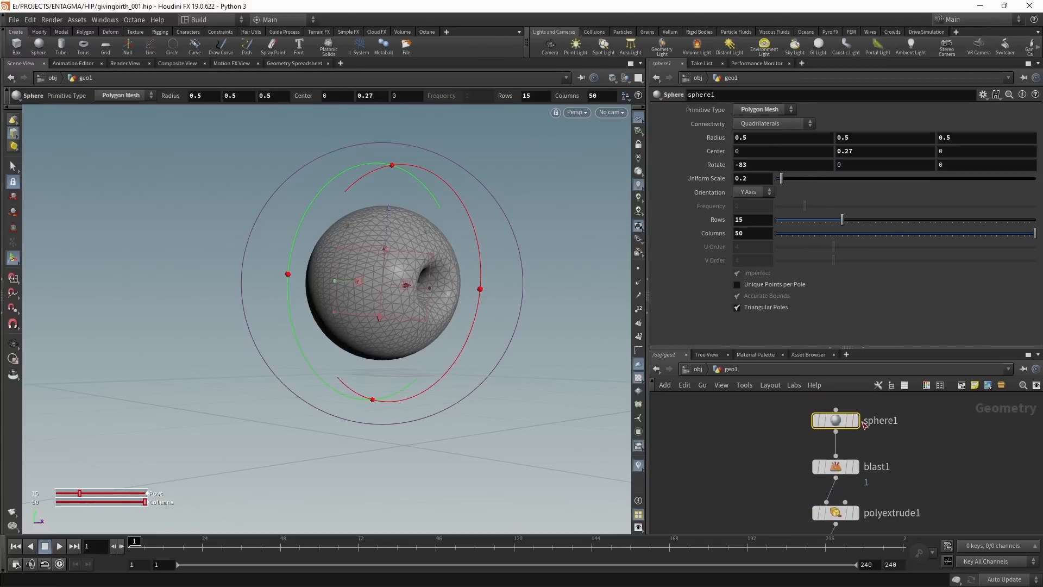
{"action": "left_click", "coordinate": [754, 178]}
{"action": "key", "text": "BackSpace"}
{"action": "type", "text": "4"}
{"action": "key", "text": "Return"}
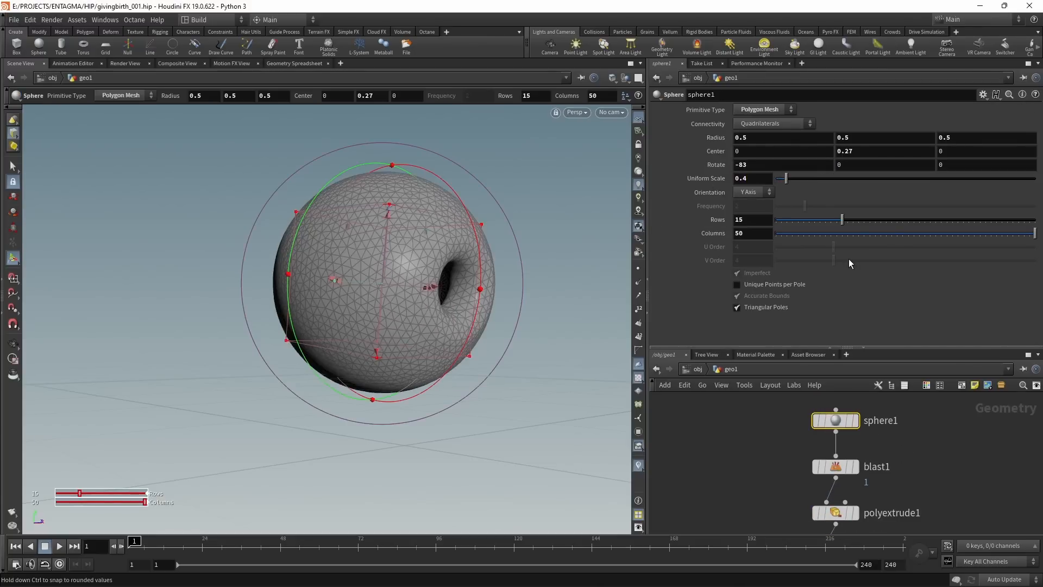
{"action": "key", "text": "Escape"}
{"action": "left_click_drag", "start_coordinate": [399, 306], "coordinate": [369, 303]}
{"action": "key", "text": "Return"}
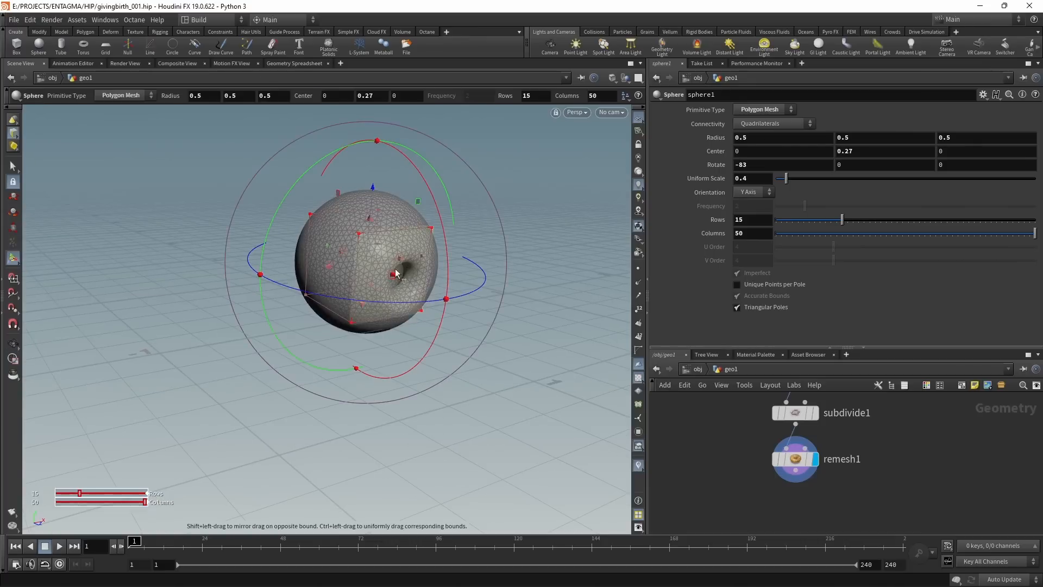
- Branch a Scatter node off the PolyExtrude, display it and restrict it to the extrudeFront group
{"action": "middle_click_drag", "start_coordinate": [707, 423], "coordinate": [774, 498]}
{"action": "left_click", "coordinate": [880, 404]}
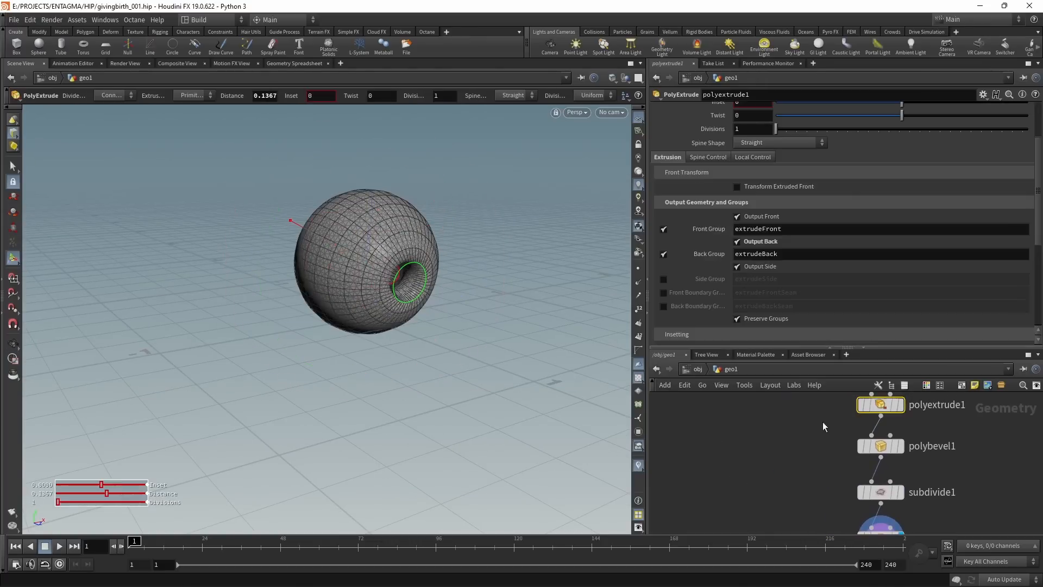
{"action": "key", "text": "Tab"}
{"action": "type", "text": "scat"}
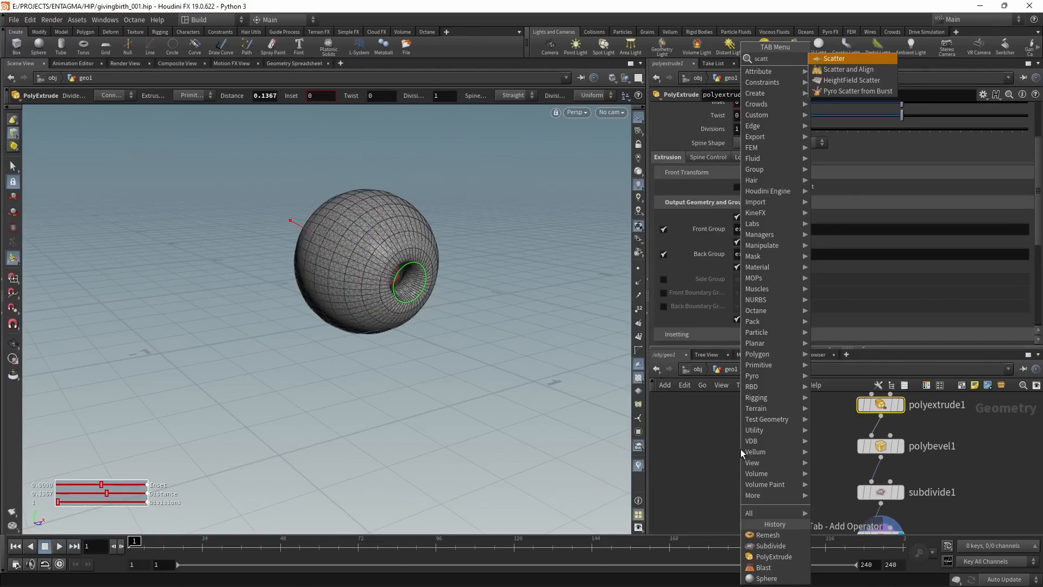
{"action": "key", "text": "Return"}
{"action": "key", "text": "Return"}
{"action": "left_click_drag", "start_coordinate": [880, 416], "coordinate": [741, 430]}
{"action": "left_click", "coordinate": [761, 442]}
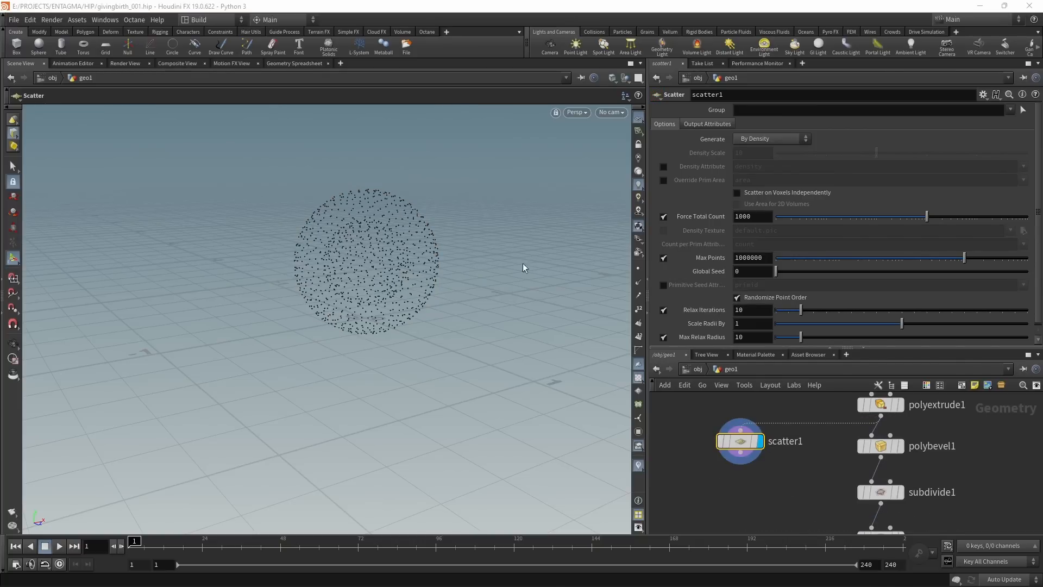
{"action": "left_click", "coordinate": [1010, 110]}
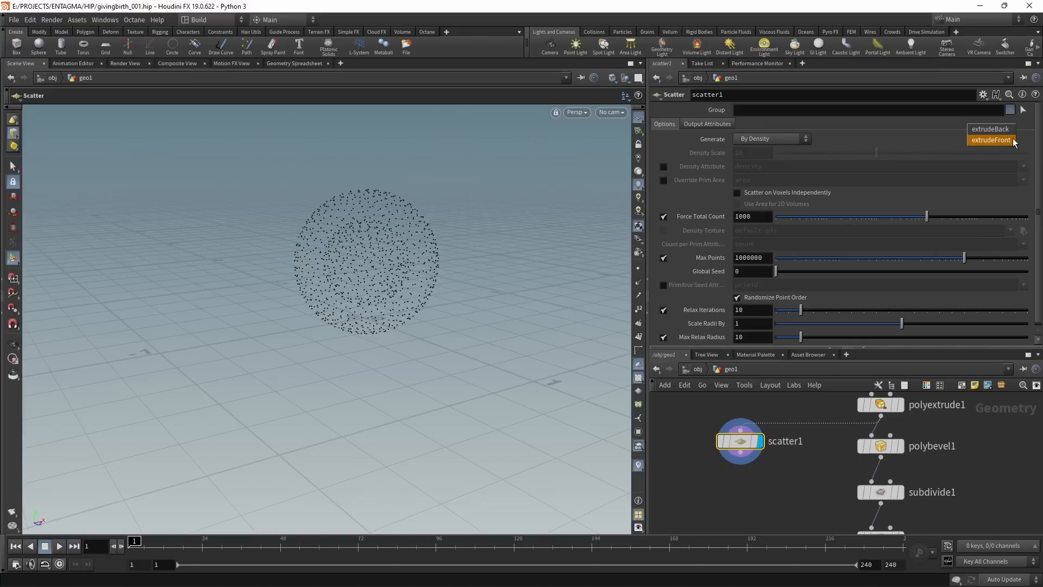
{"action": "left_click", "coordinate": [991, 140]}
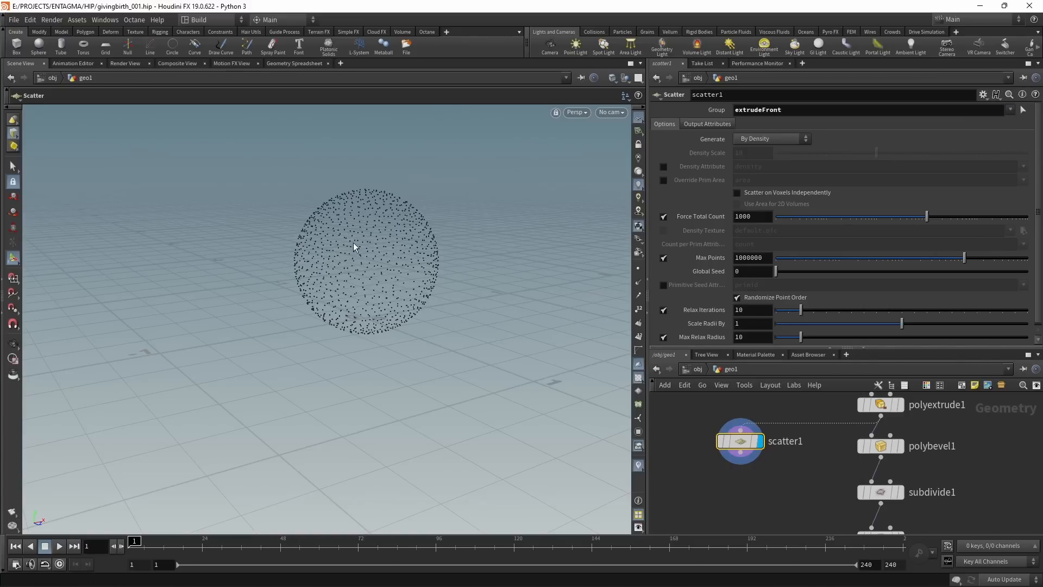
- Set the scatter's forced total count to 20 and its global seed to 1.69, and save the scene
{"action": "double_click", "coordinate": [744, 216]}
{"action": "type", "text": "20"}
{"action": "key", "text": "Return"}
{"action": "double_click", "coordinate": [745, 270]}
{"action": "type", "text": "1.69"}
{"action": "key", "text": "Return"}
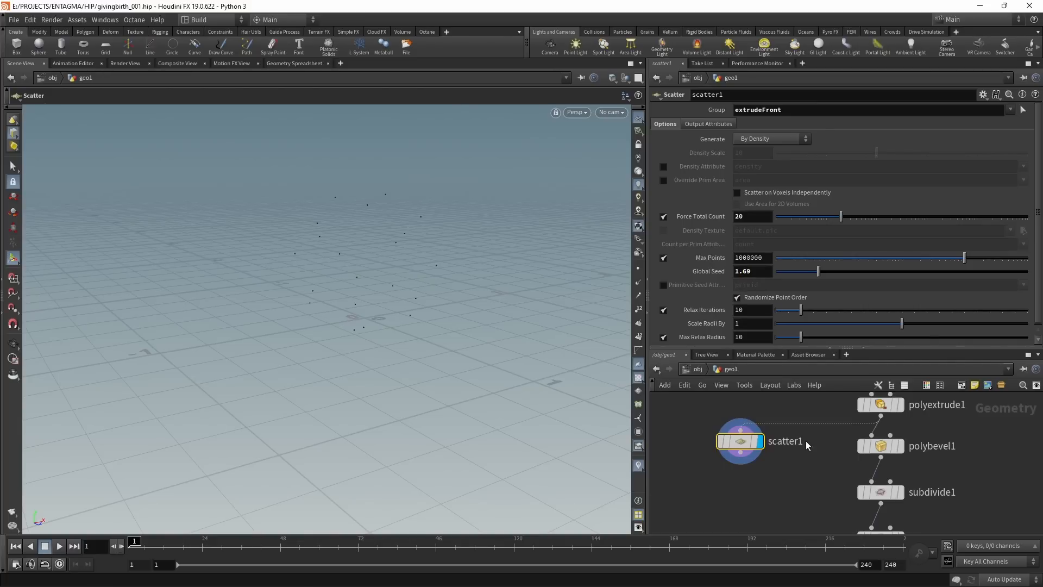
{"action": "key", "text": "ctrl+s"}
{"action": "left_click", "coordinate": [759, 514]}
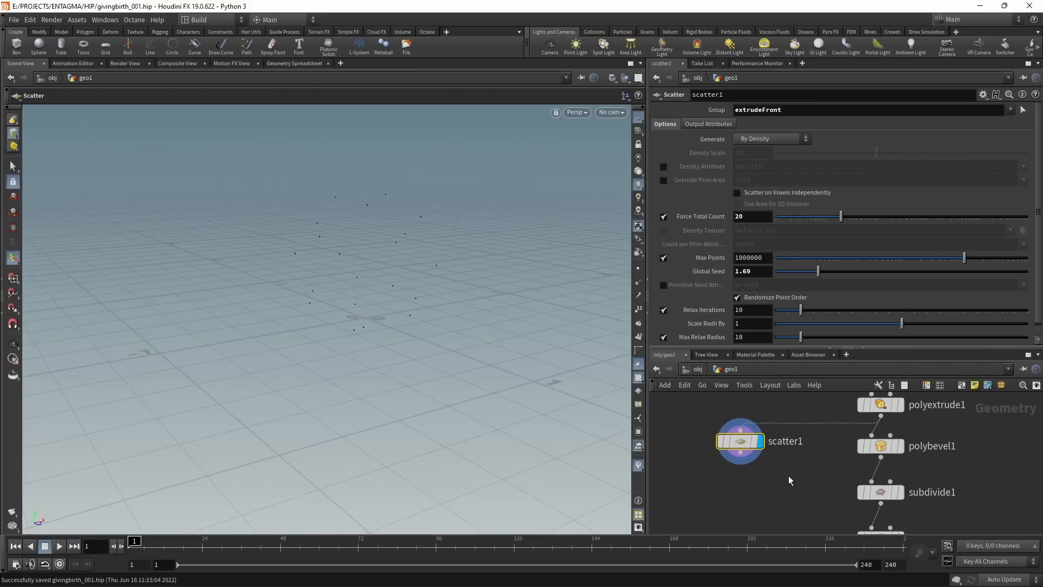
- Append a Point Wrangle node after the scatter
{"action": "left_click", "coordinate": [720, 449]}
{"action": "key", "text": "Tab"}
{"action": "type", "text": "point wr"}
{"action": "key", "text": "Return"}
{"action": "left_click", "coordinate": [772, 221]}
{"action": "type", "text": "f@pscale = "}
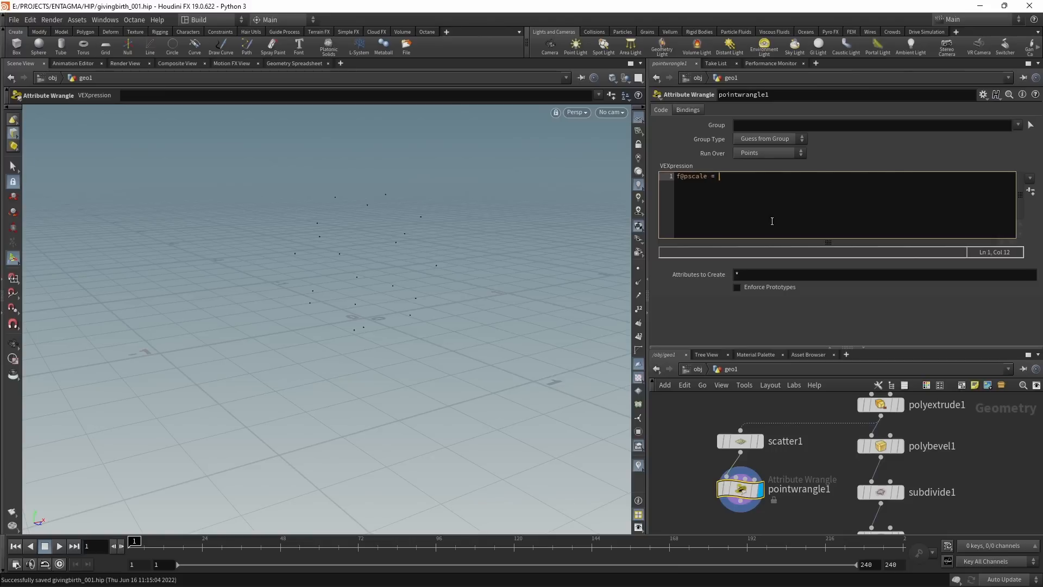
{"action": "type", "text": "fit"}
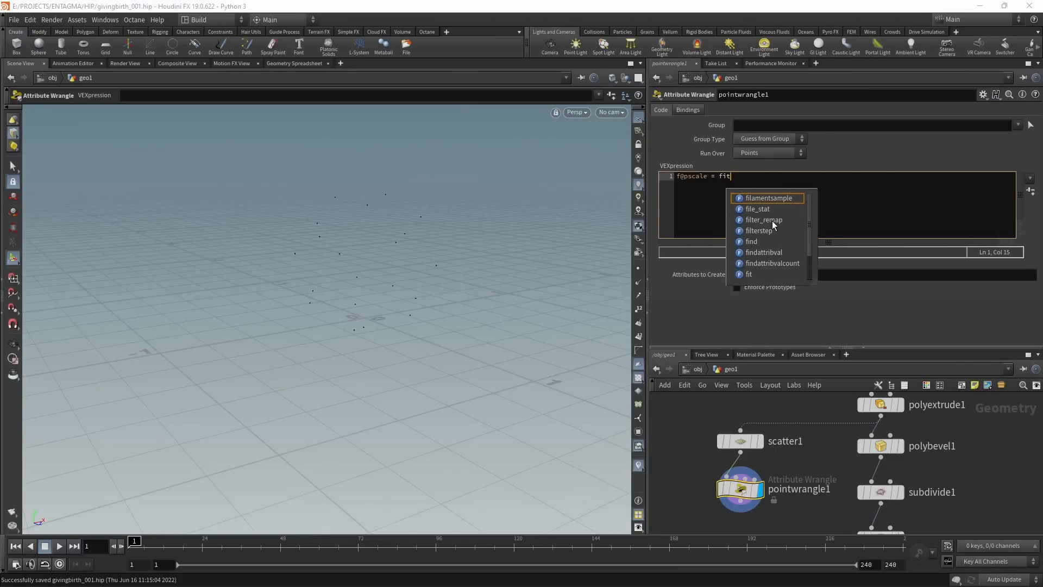
{"action": "type", "text": "01("}
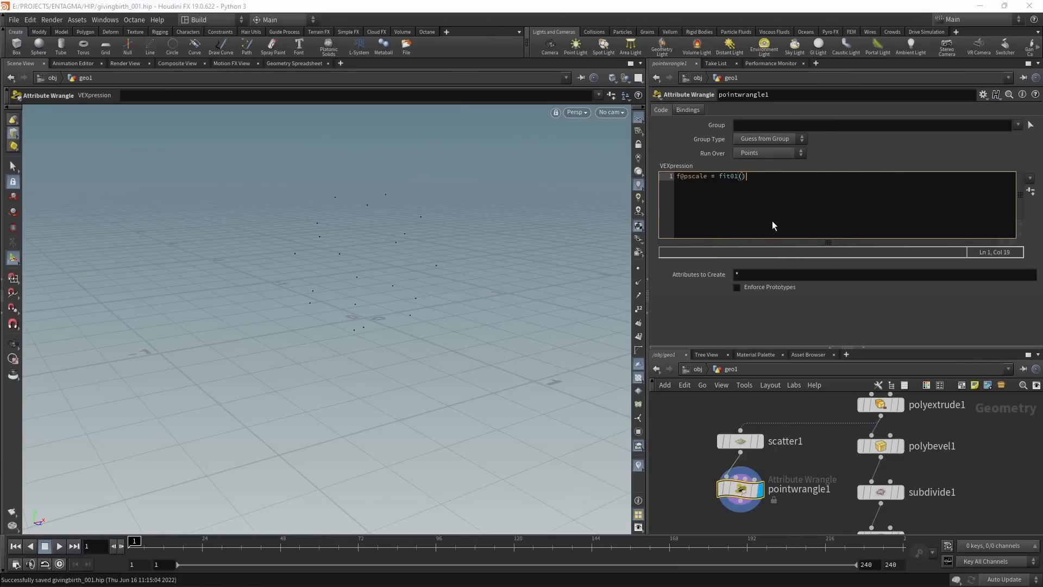
{"action": "type", "text": "rand"}
{"action": "type", "text": "("}
{"action": "type", "text": "@ptnum *"}
{"action": "type", "text": " chf("}
{"action": "type", "text": "\"Seed"}
{"action": "type", "text": "\")),"}
{"action": "type", "text": "chf(\""}
{"action": "type", "text": "Min\"), ch("}
{"action": "type", "text": "\"max"}
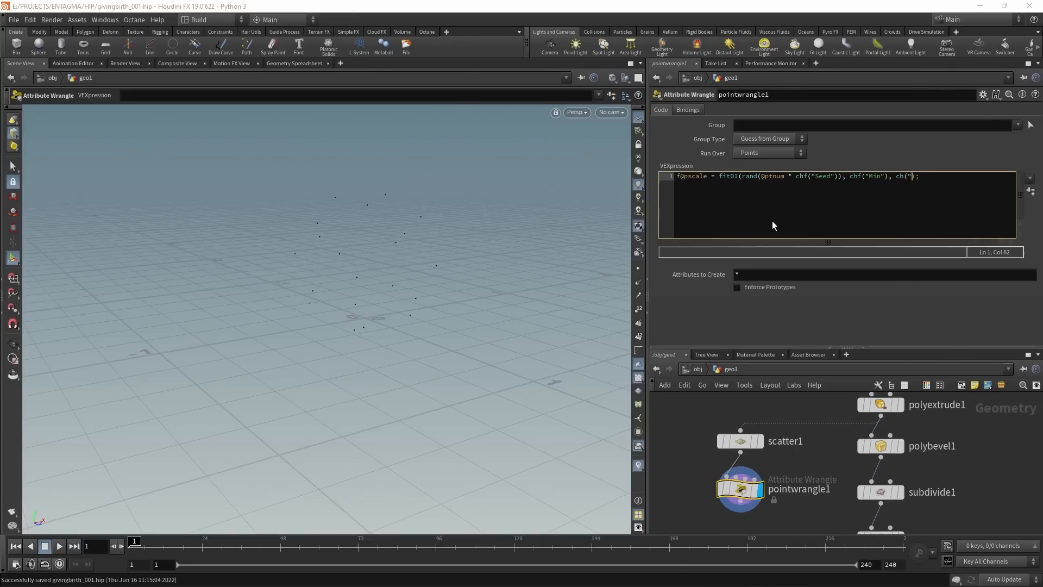
{"action": "key", "text": "Left"}
{"action": "key", "text": "Left"}
{"action": "key", "text": "BackSpace"}
{"action": "type", "text": "M"}
{"action": "key", "text": "Right"}
{"action": "key", "text": "Right"}
{"action": "key", "text": "Right"}
- Create the Max, Seed and Min parameters from the code and add the missing closing parenthesis to the expression
{"action": "left_click", "coordinate": [1031, 191]}
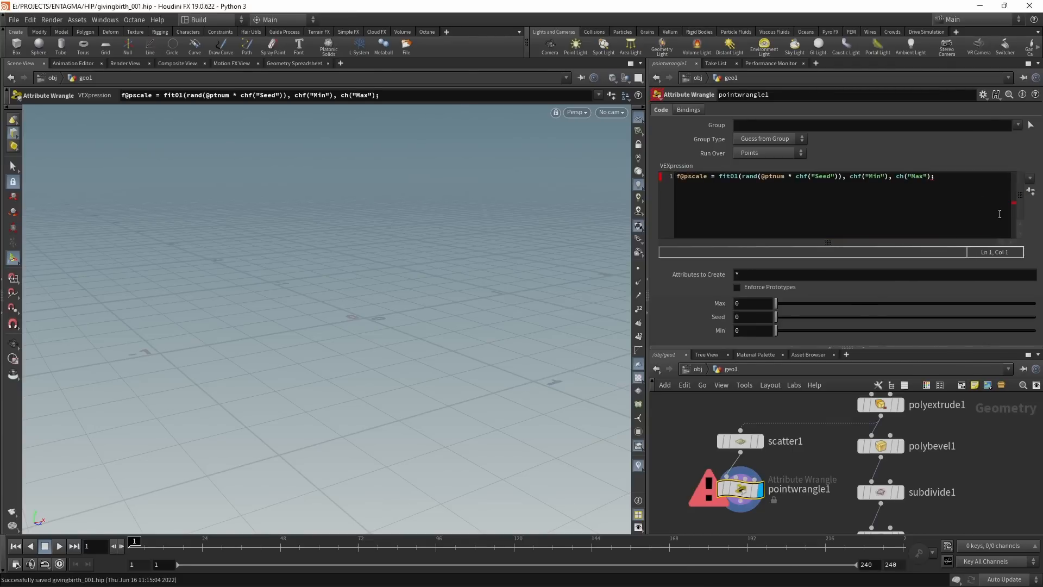
{"action": "left_click", "coordinate": [971, 230]}
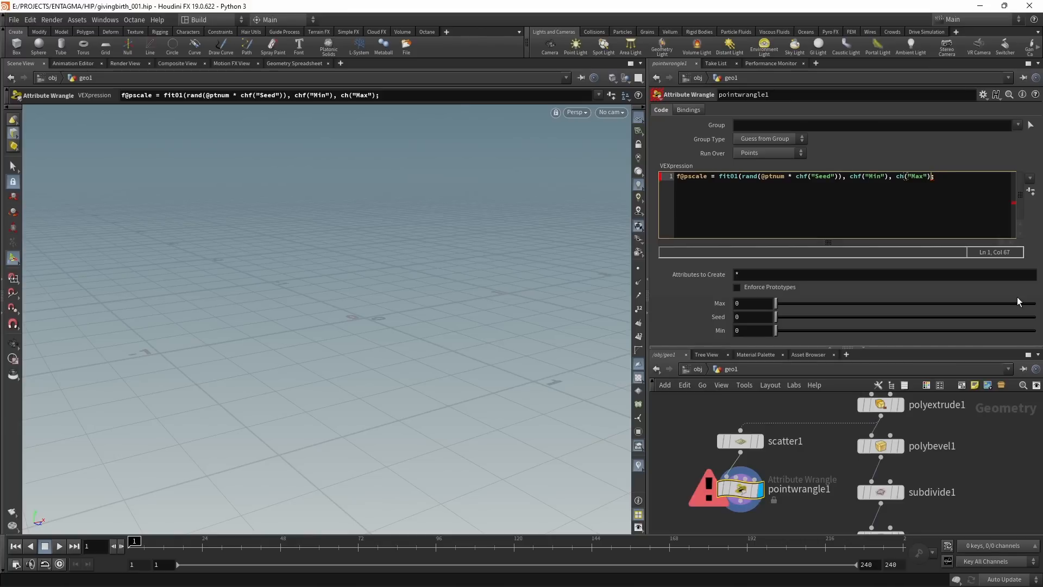
{"action": "type", "text": ")"}
{"action": "key", "text": "End"}
{"action": "left_click", "coordinate": [740, 326]}
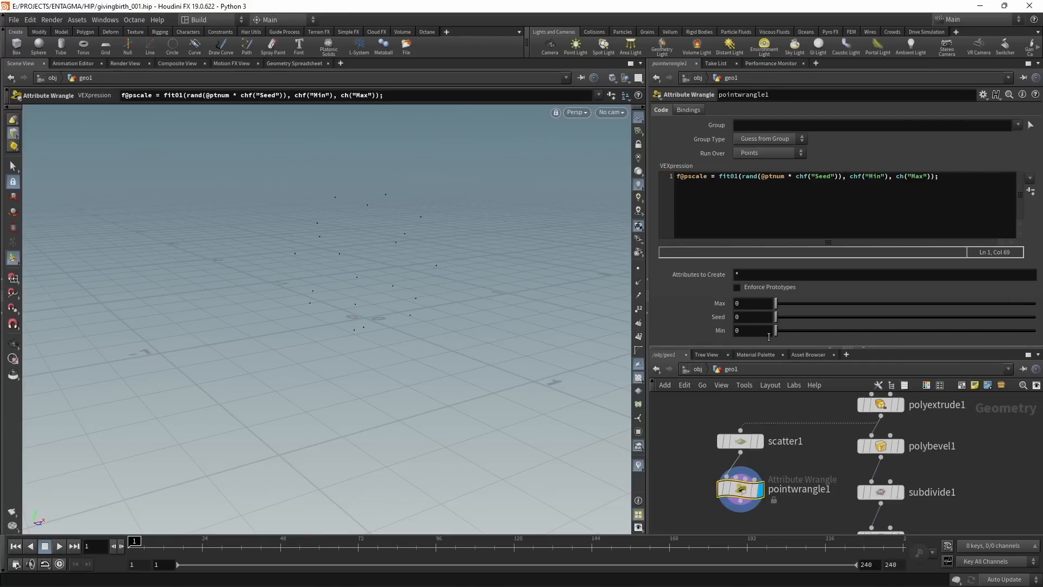
- Set the wrangle's Seed to 0.25, Max to 0.167 and Min to 0.07
{"action": "left_click", "coordinate": [758, 335]}
{"action": "left_click", "coordinate": [759, 316]}
{"action": "type", "text": ".25"}
{"action": "left_click", "coordinate": [768, 303]}
{"action": "type", "text": ".167"}
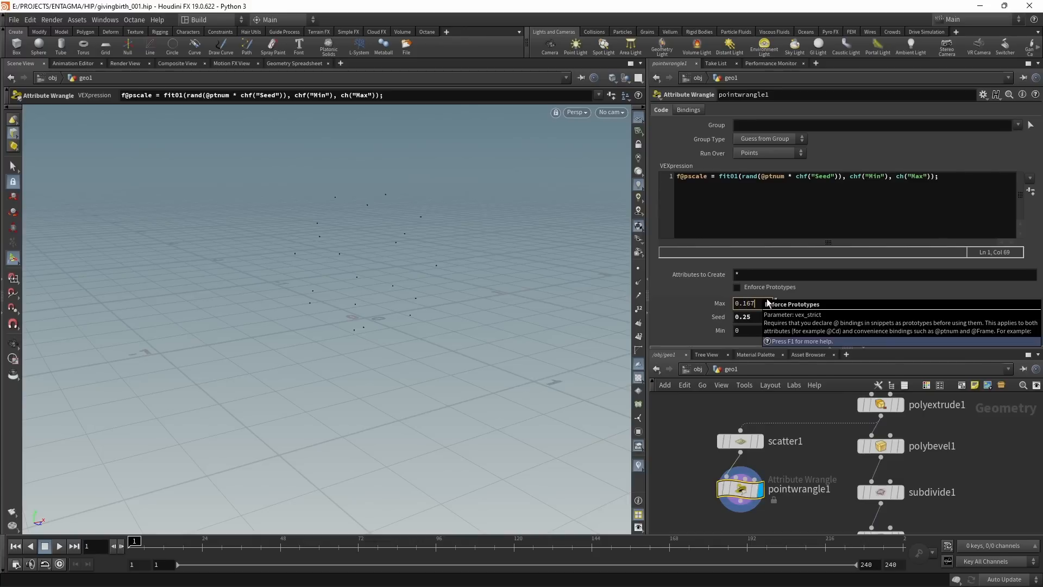
{"action": "left_click", "coordinate": [746, 329]}
{"action": "type", "text": ".07"}
{"action": "key", "text": "Return"}
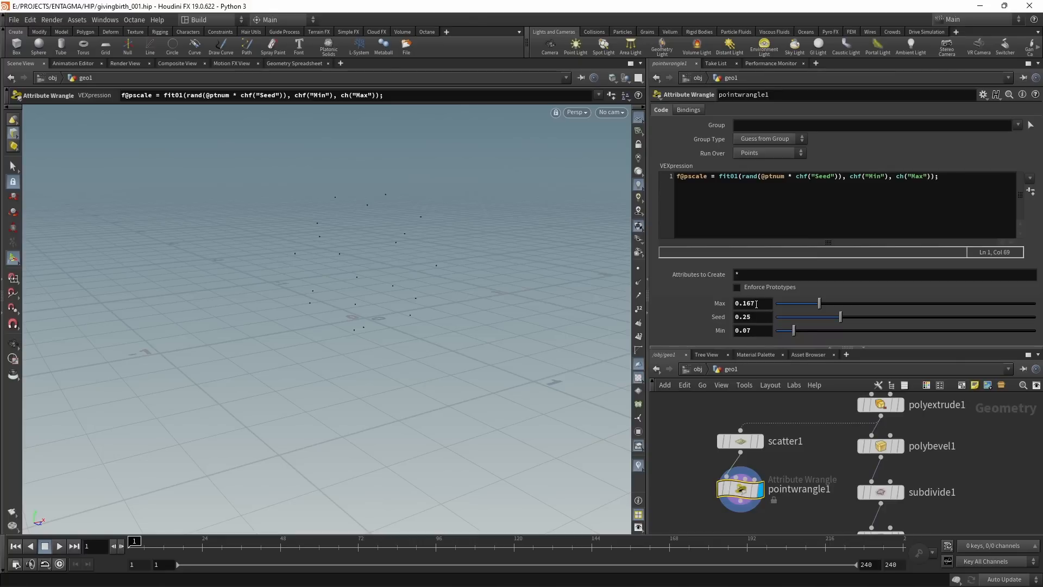
- Add a Copy to Points node that takes the wrangled points as its target points
{"action": "key", "text": "h"}
{"action": "key", "text": "Tab"}
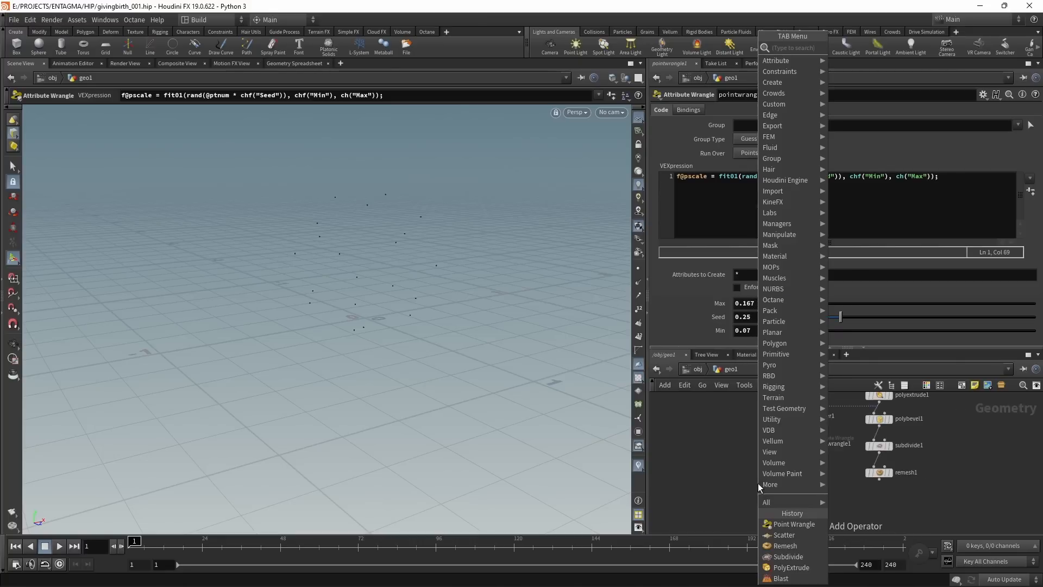
{"action": "type", "text": "copy"}
{"action": "key", "text": "Return"}
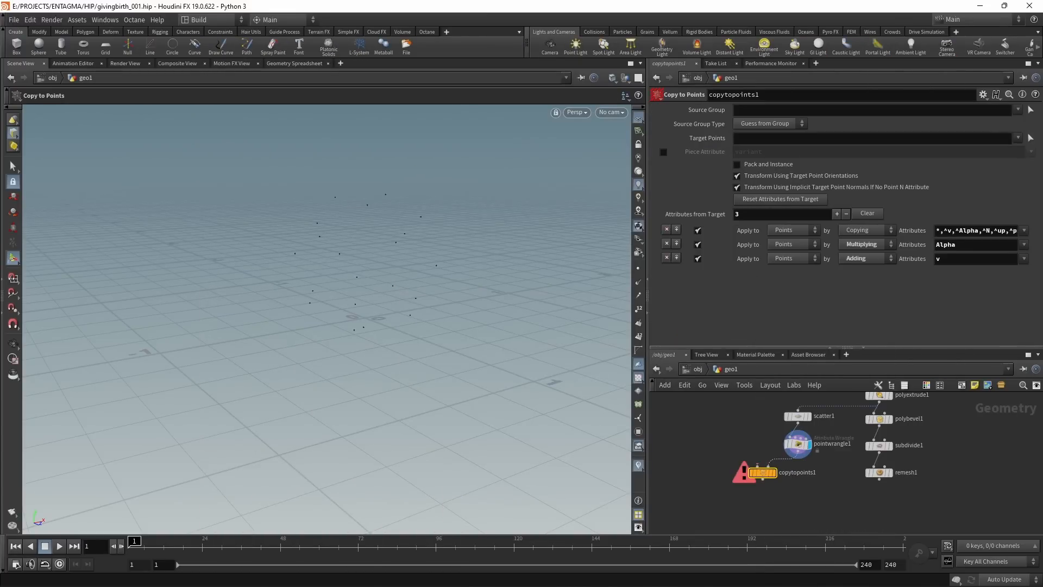
- Create a new Sphere node, wire it in as the geometry to copy and display the Copy to Points result
{"action": "key", "text": "Tab"}
{"action": "type", "text": "sphere"}
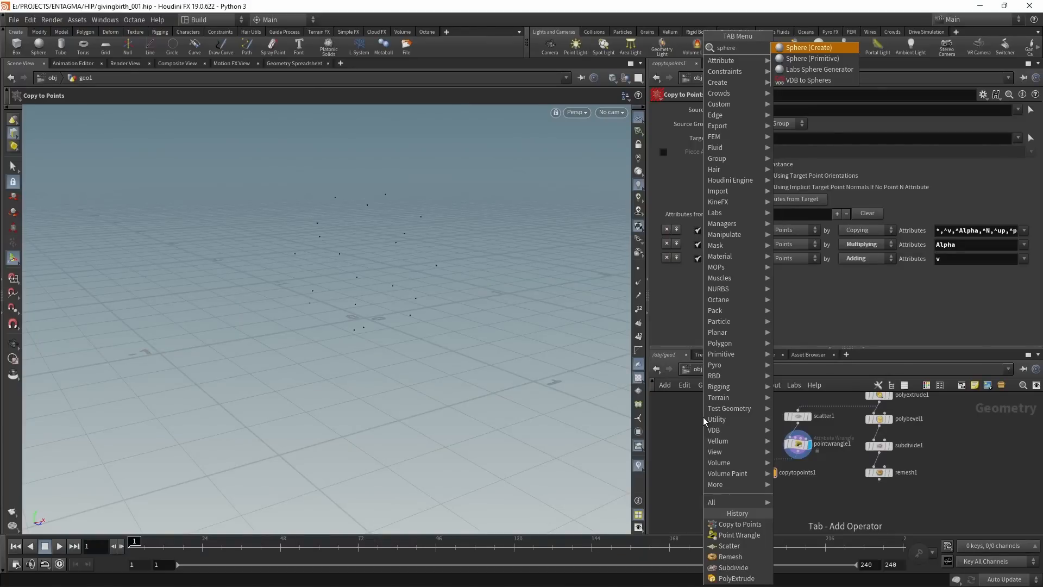
{"action": "key", "text": "Return"}
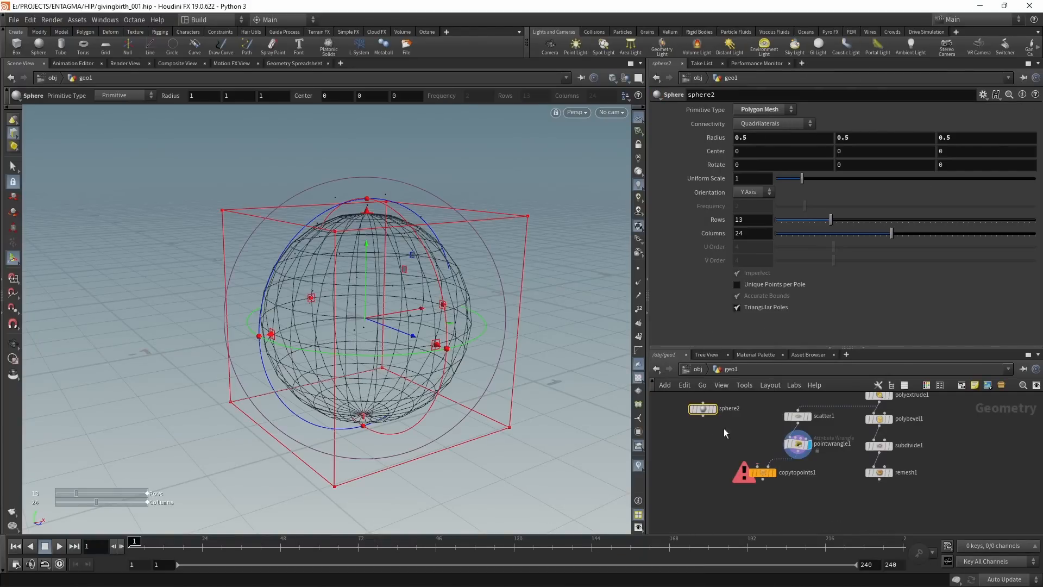
{"action": "left_click", "coordinate": [716, 442]}
{"action": "left_click", "coordinate": [718, 448]}
{"action": "left_click", "coordinate": [757, 465]}
{"action": "left_click", "coordinate": [777, 478]}
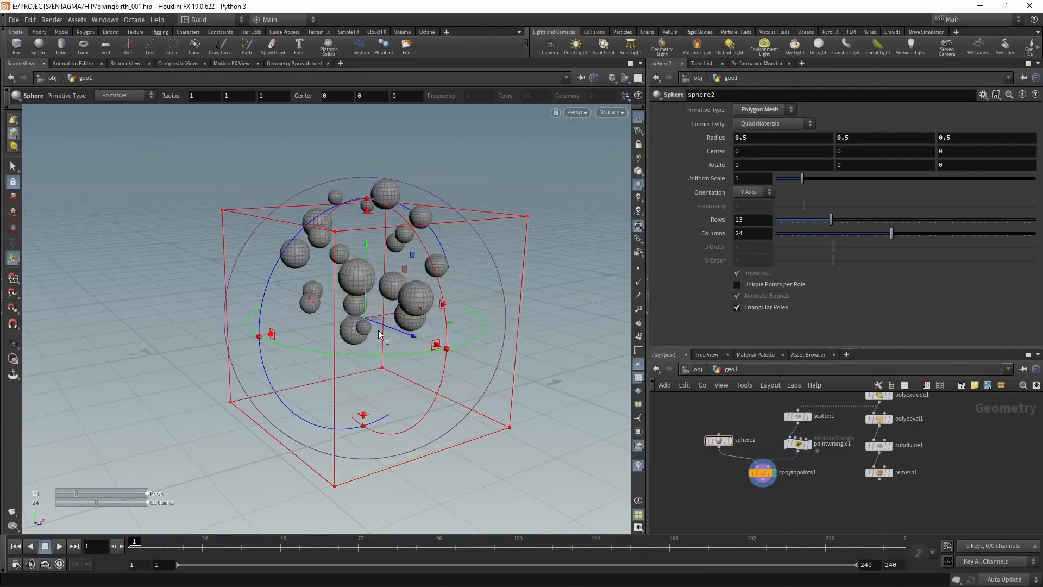
{"action": "left_click_drag", "start_coordinate": [413, 255], "coordinate": [489, 261]}
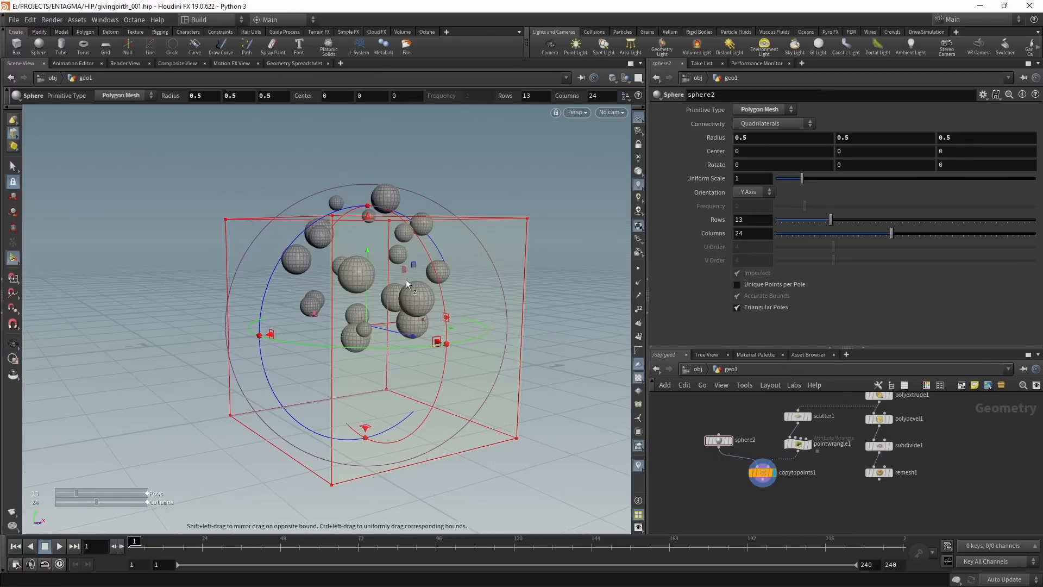
- Merge the remeshed hollow sphere with the copied small spheres and display the Merge node
{"action": "middle_click_drag", "start_coordinate": [817, 509], "coordinate": [814, 483]}
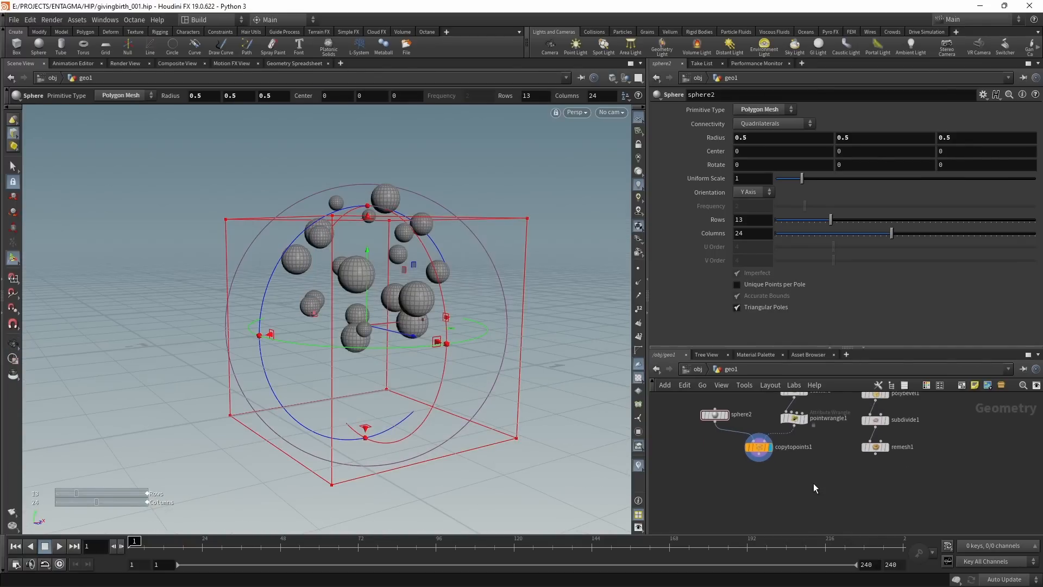
{"action": "key", "text": "Tab"}
{"action": "type", "text": "merg"}
{"action": "key", "text": "Return"}
{"action": "left_click", "coordinate": [817, 494]}
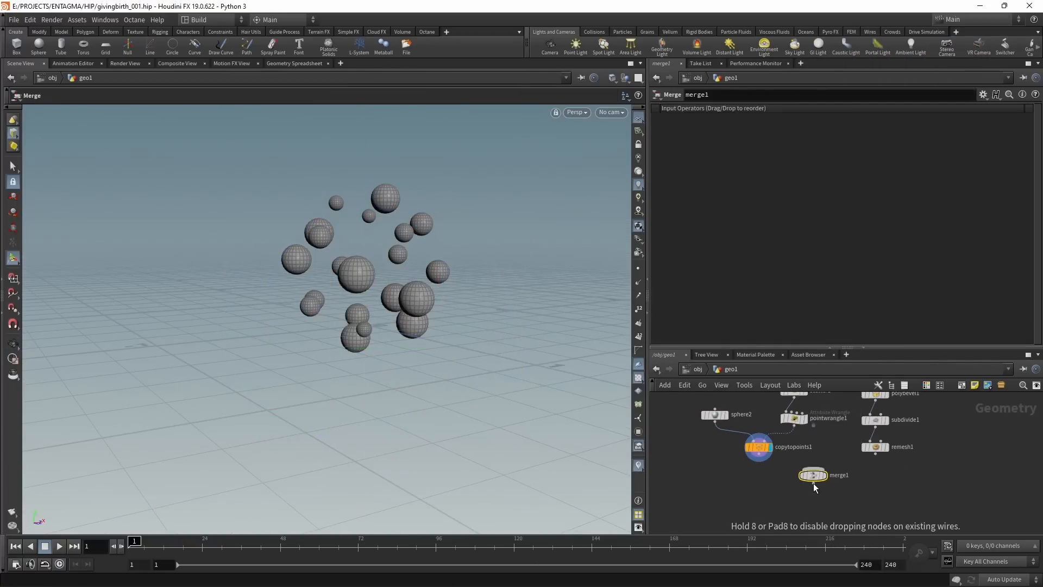
{"action": "left_click", "coordinate": [877, 460]}
{"action": "left_click", "coordinate": [818, 490]}
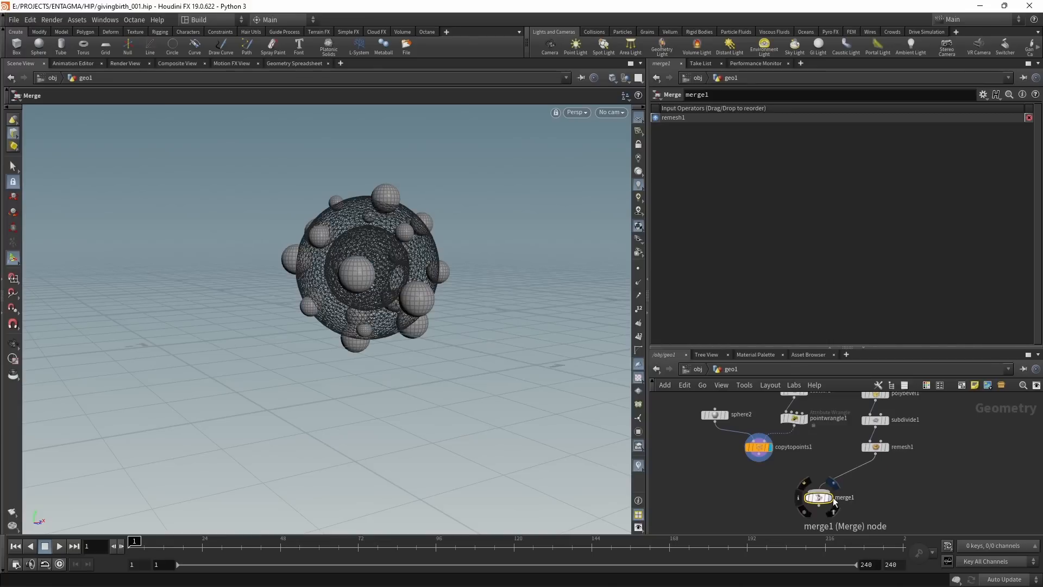
{"action": "left_click", "coordinate": [830, 497]}
{"action": "left_click", "coordinate": [759, 455]}
{"action": "left_click", "coordinate": [819, 490]}
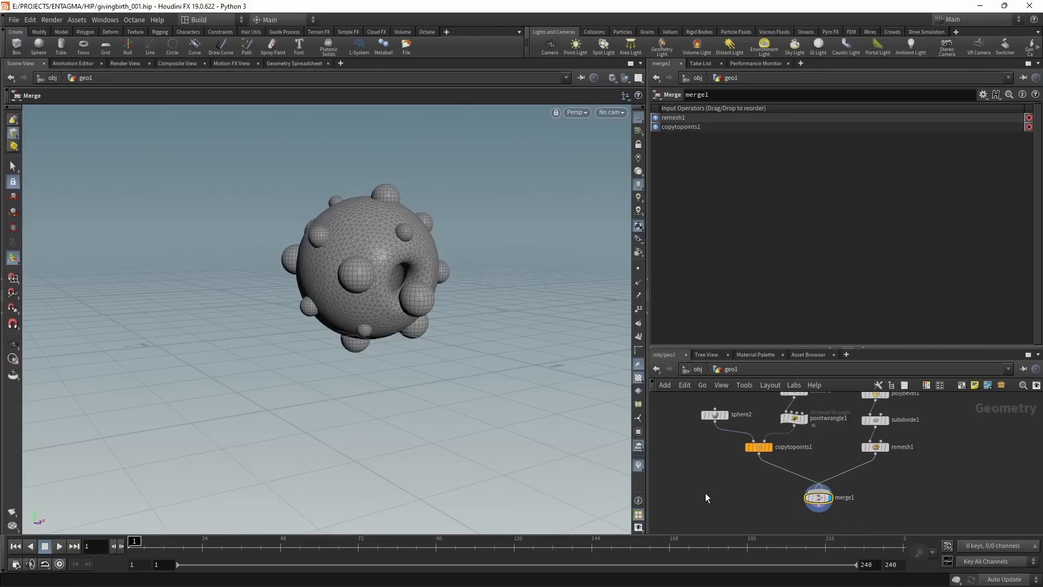
{"action": "left_click_drag", "start_coordinate": [413, 321], "coordinate": [419, 286]}
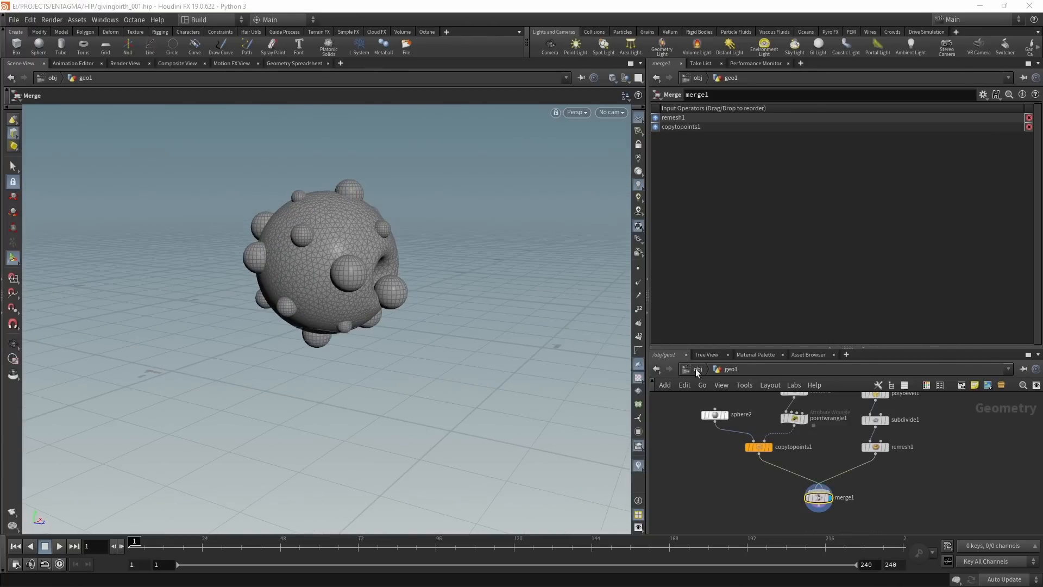
- Append a VDB from Polygons node after the merge with a voxel size of 0.019
{"action": "middle_click_drag", "start_coordinate": [750, 461], "coordinate": [752, 400]}
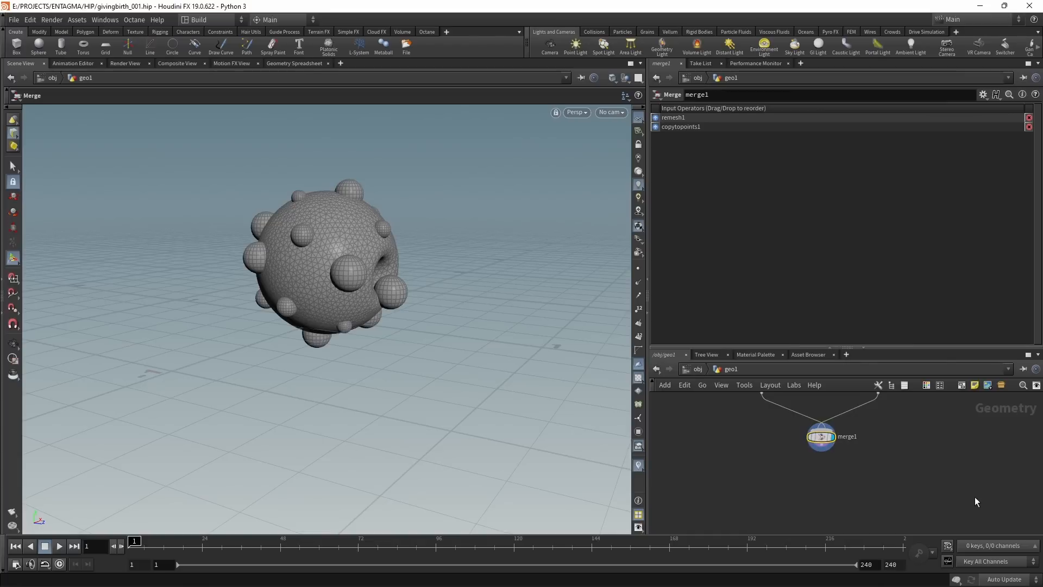
{"action": "key", "text": "Tab"}
{"action": "type", "text": "vdbfr"}
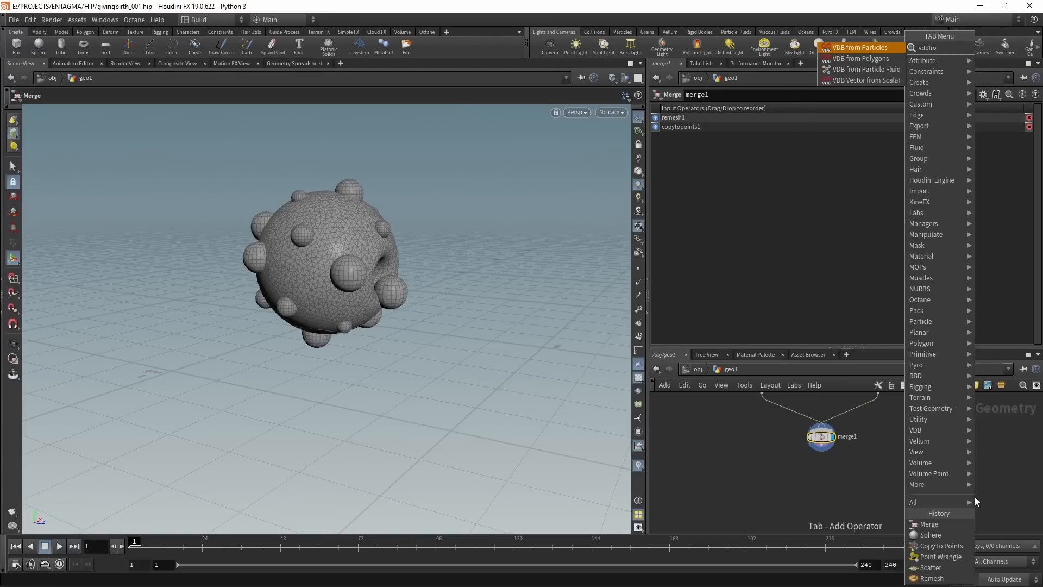
{"action": "key", "text": "Down"}
{"action": "key", "text": "Return"}
{"action": "left_click", "coordinate": [745, 110]}
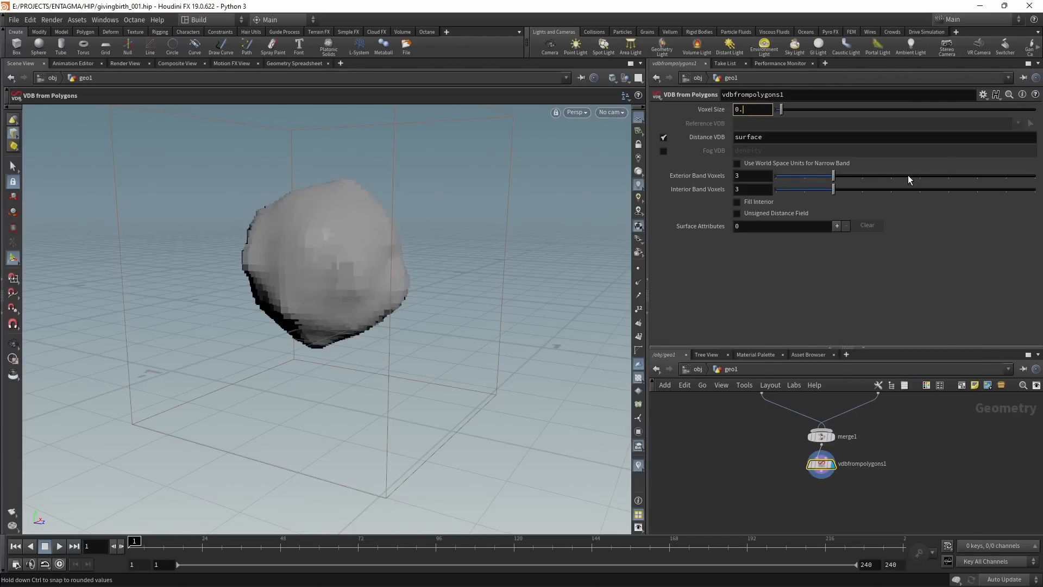
{"action": "type", "text": "0.019"}
{"action": "key", "text": "Return"}
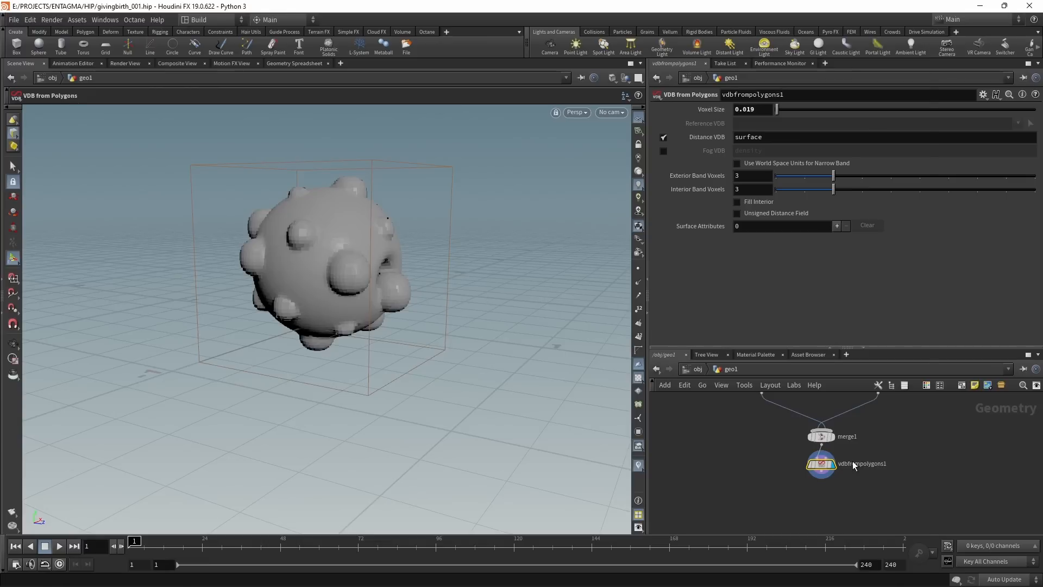
- Append a Convert node to turn the VDB surface back into polygons
{"action": "key", "text": "Tab"}
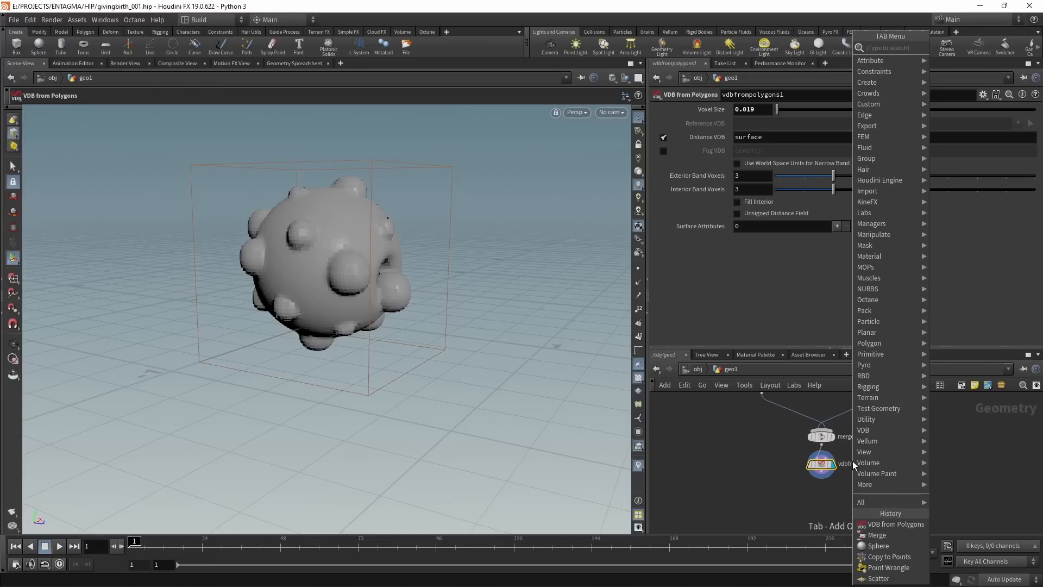
{"action": "type", "text": "conv"}
{"action": "key", "text": "Return"}
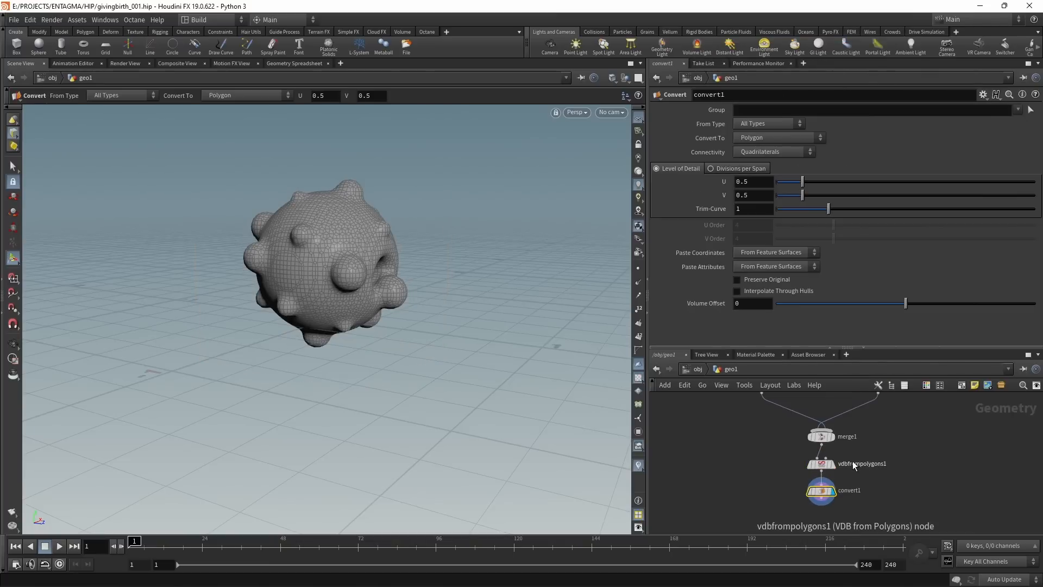
- Append a Remesh node after the conversion with a target size of 0.024
{"action": "key", "text": "Tab"}
{"action": "key", "text": "Escape"}
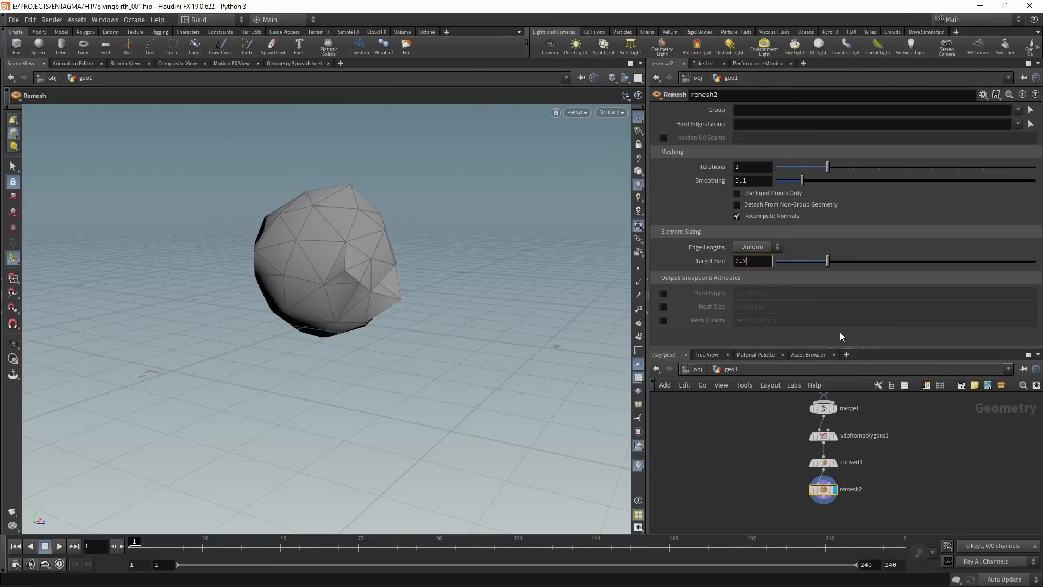
{"action": "type", "text": "24"}
{"action": "key", "text": "Return"}
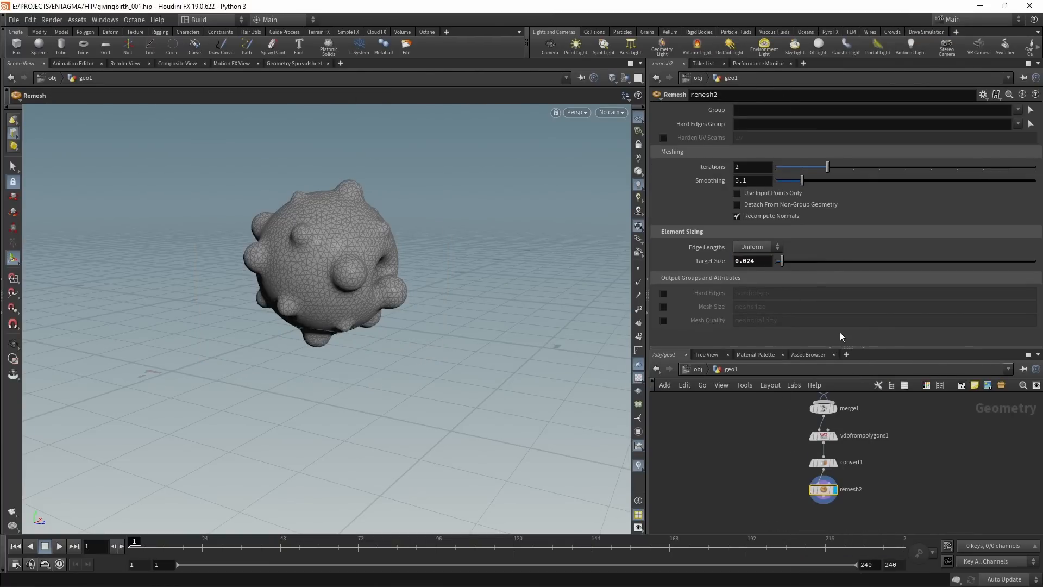
- Save the scene and add a Vellum Configure Tetrahedral Softbody setup to the network
{"action": "key", "text": "ctrl+s"}
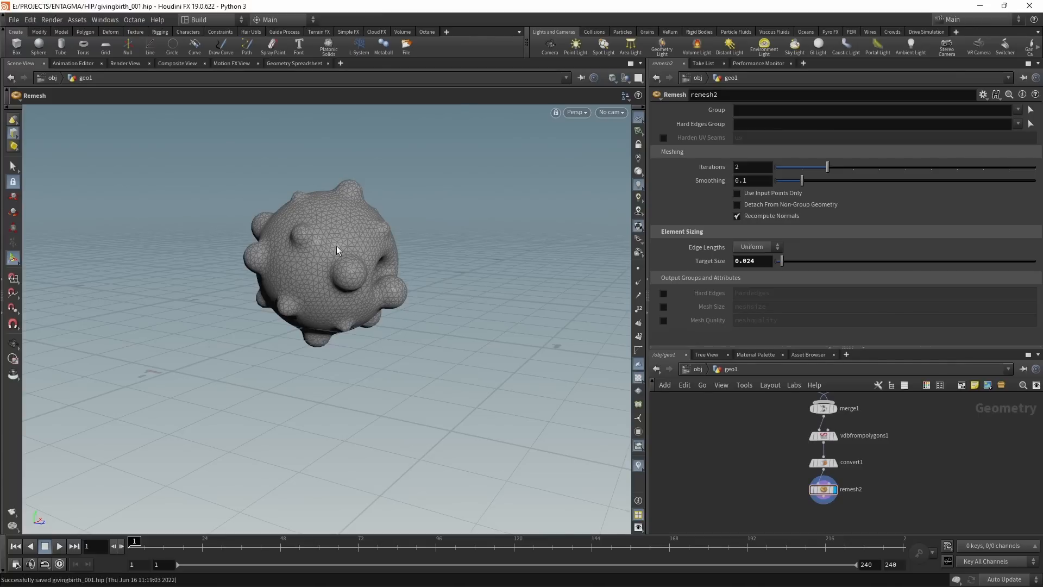
{"action": "middle_click_drag", "start_coordinate": [748, 482], "coordinate": [752, 461]}
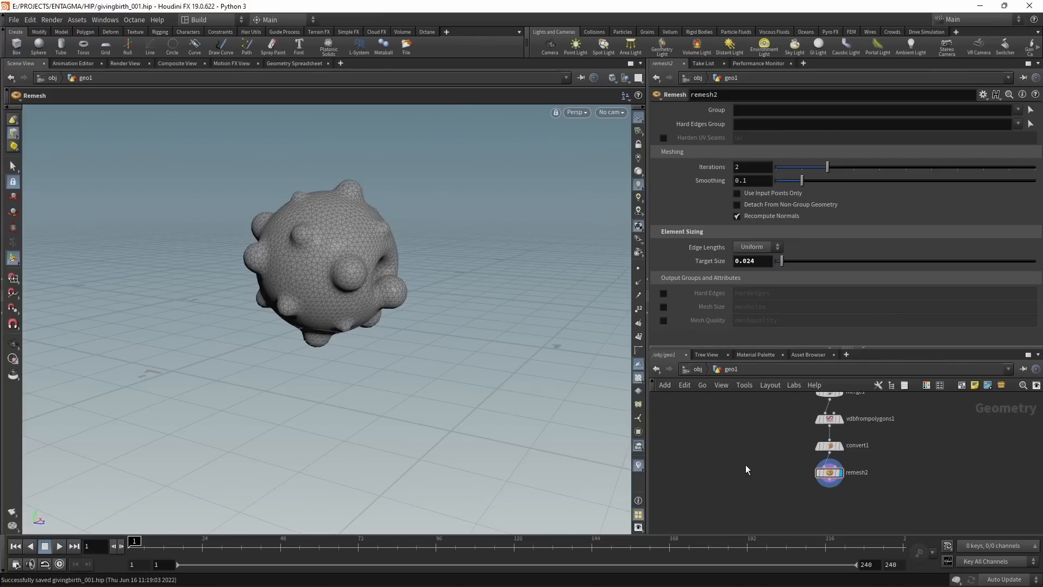
{"action": "key", "text": "Tab"}
{"action": "type", "text": "velt"}
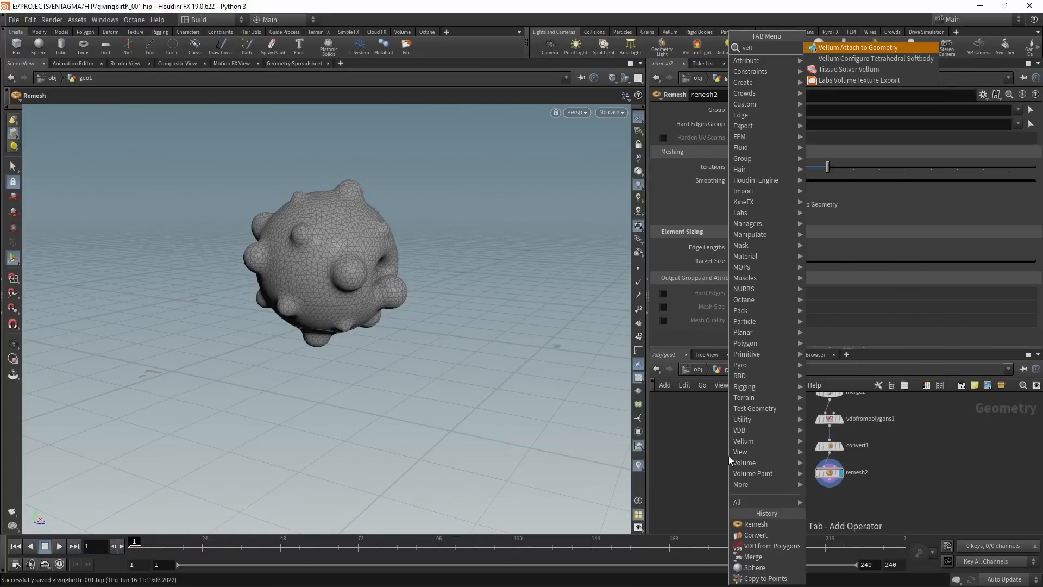
{"action": "key", "text": "Down"}
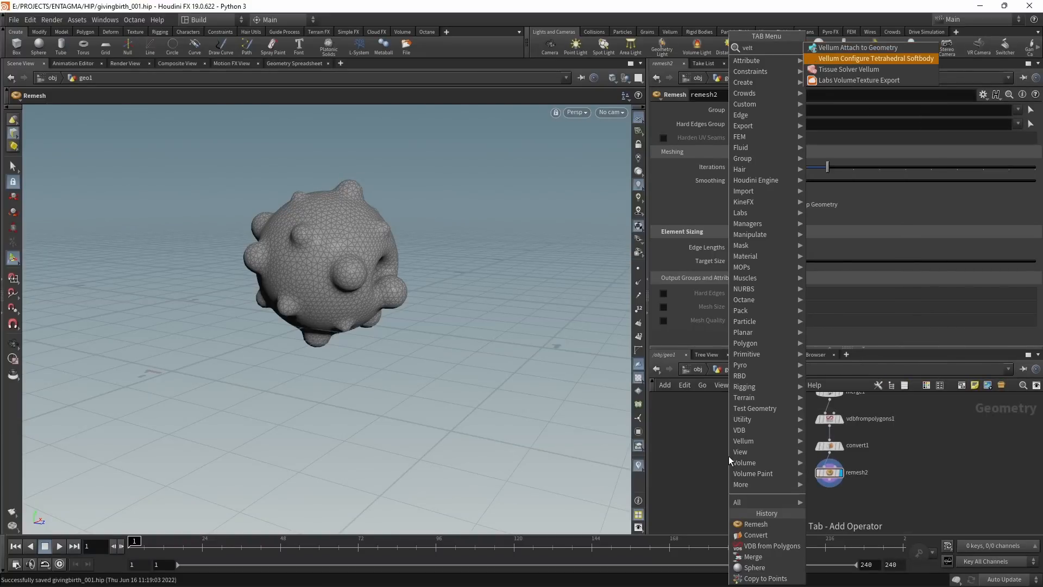
{"action": "key", "text": "Return"}
{"action": "left_click", "coordinate": [729, 455]}
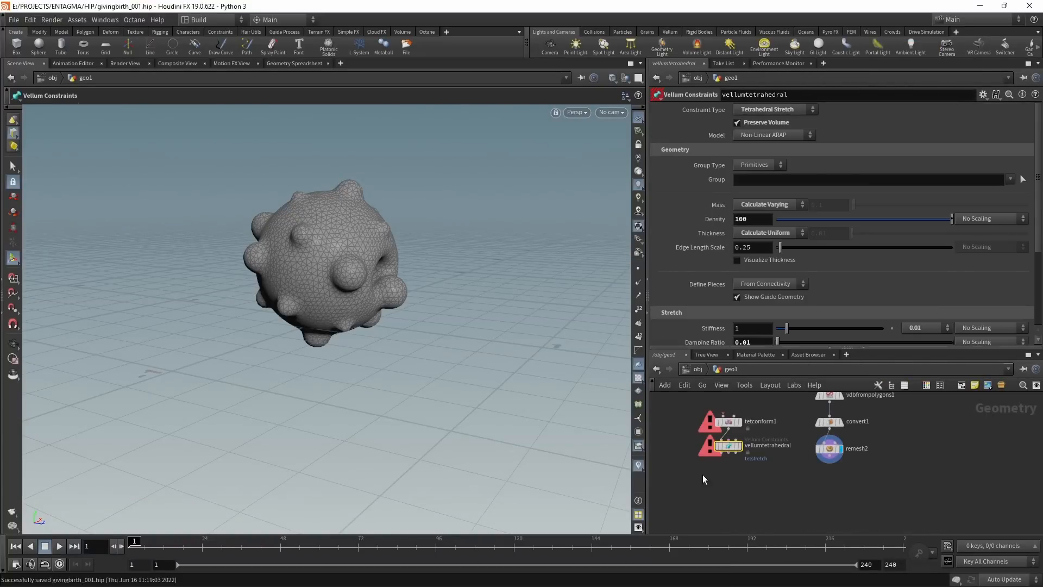
- Place the softbody nodes below the last Remesh node, feed its output into the Tet Conform node and display Tet Conform
{"action": "left_click_drag", "start_coordinate": [726, 427], "coordinate": [821, 489]}
{"action": "scroll", "coordinate": [823, 468], "scroll_direction": "up", "scroll_amount": 3}
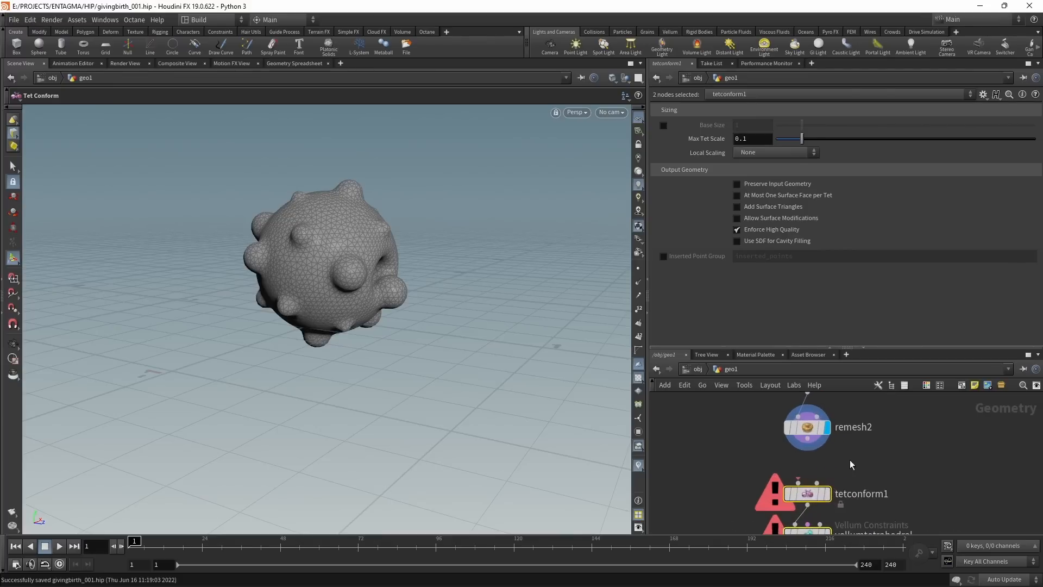
{"action": "left_click", "coordinate": [823, 458]}
{"action": "middle_click_drag", "start_coordinate": [832, 501], "coordinate": [844, 459]}
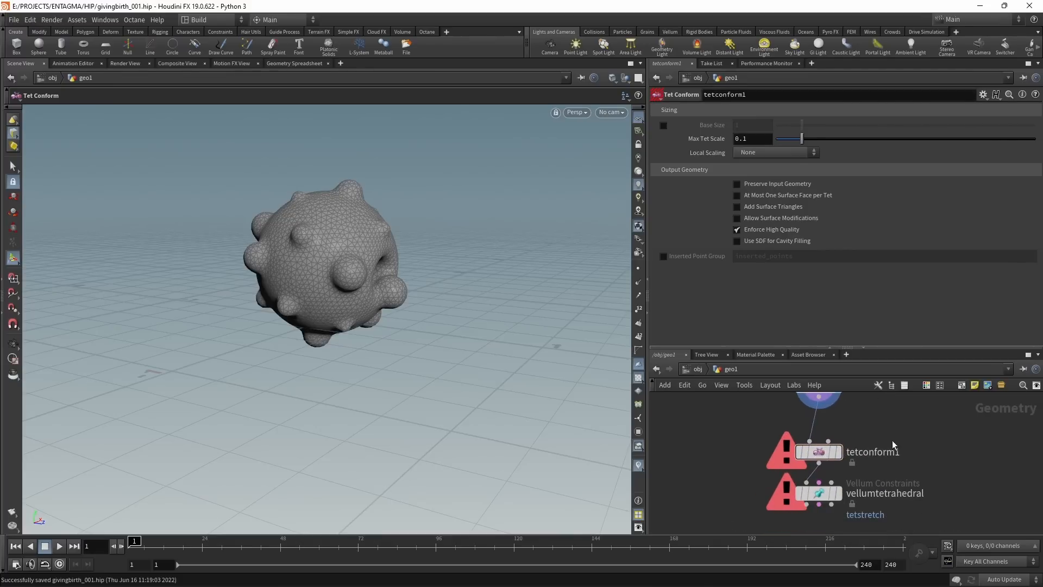
{"action": "left_click", "coordinate": [841, 456]}
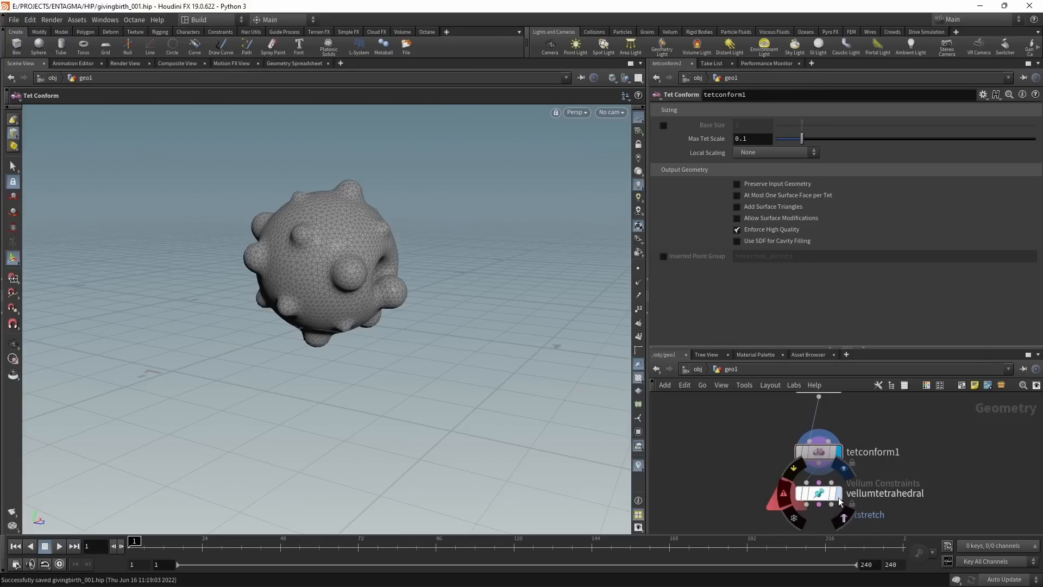
- Display the tetrahedral Vellum Constraints node and examine the tetrahedral mesh from several sides
{"action": "left_click", "coordinate": [838, 494]}
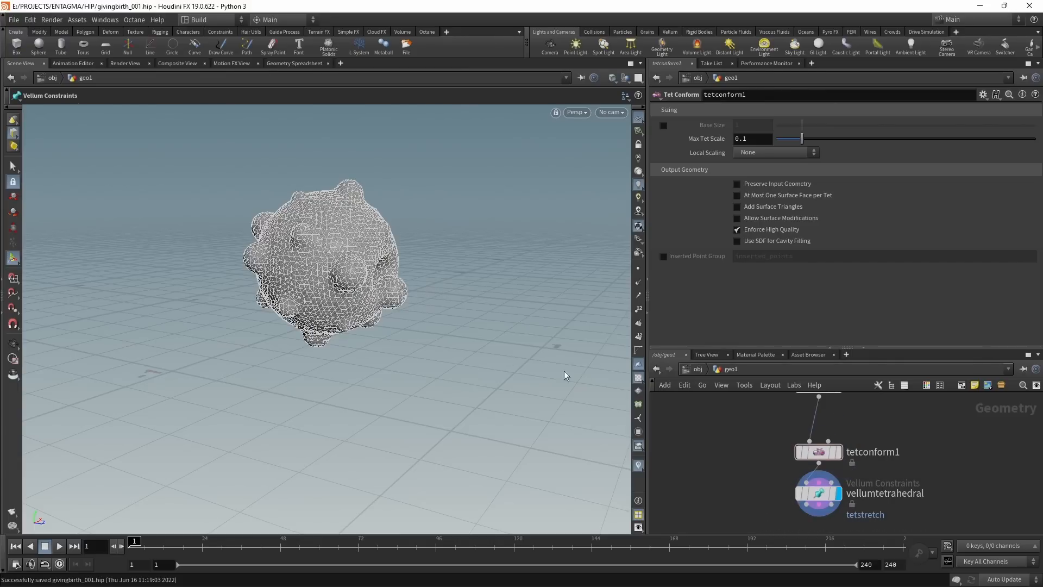
{"action": "key", "text": "Escape"}
{"action": "left_click_drag", "start_coordinate": [313, 301], "coordinate": [263, 206]}
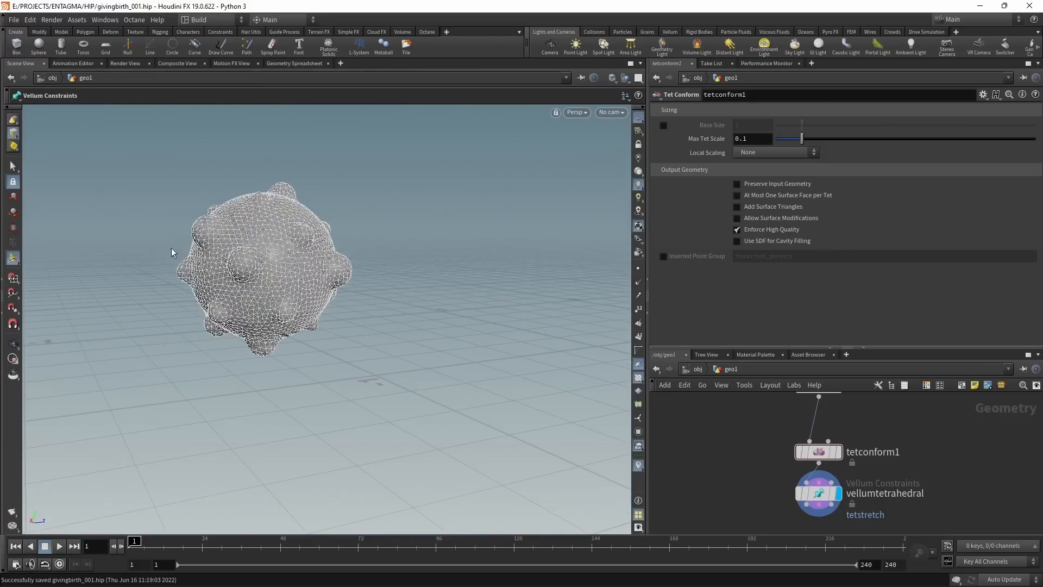
{"action": "left_click_drag", "start_coordinate": [288, 263], "coordinate": [207, 263]}
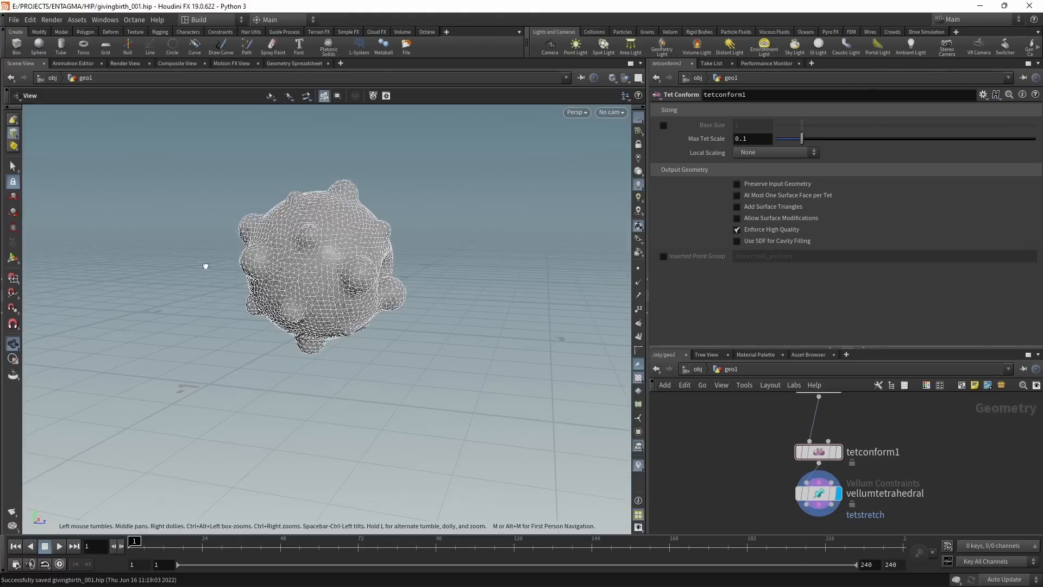
{"action": "key", "text": "Return"}
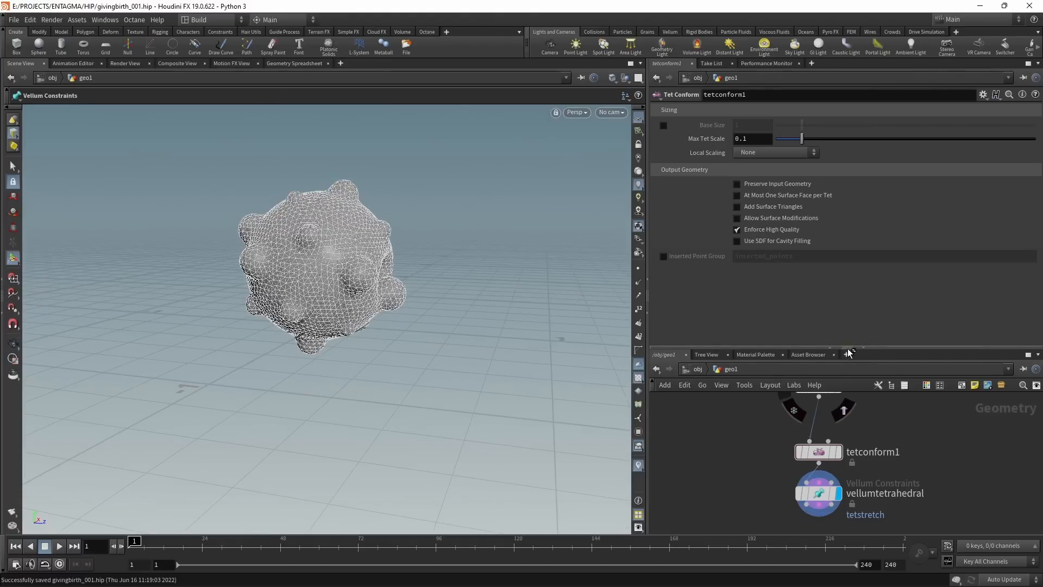
- Make room between the Tet Conform and tetrahedral Vellum Constraints nodes and add a Group node there
{"action": "left_click_drag", "start_coordinate": [847, 348], "coordinate": [848, 294]}
{"action": "left_click_drag", "start_coordinate": [758, 432], "coordinate": [842, 482]}
{"action": "left_click_drag", "start_coordinate": [814, 435], "coordinate": [814, 508]}
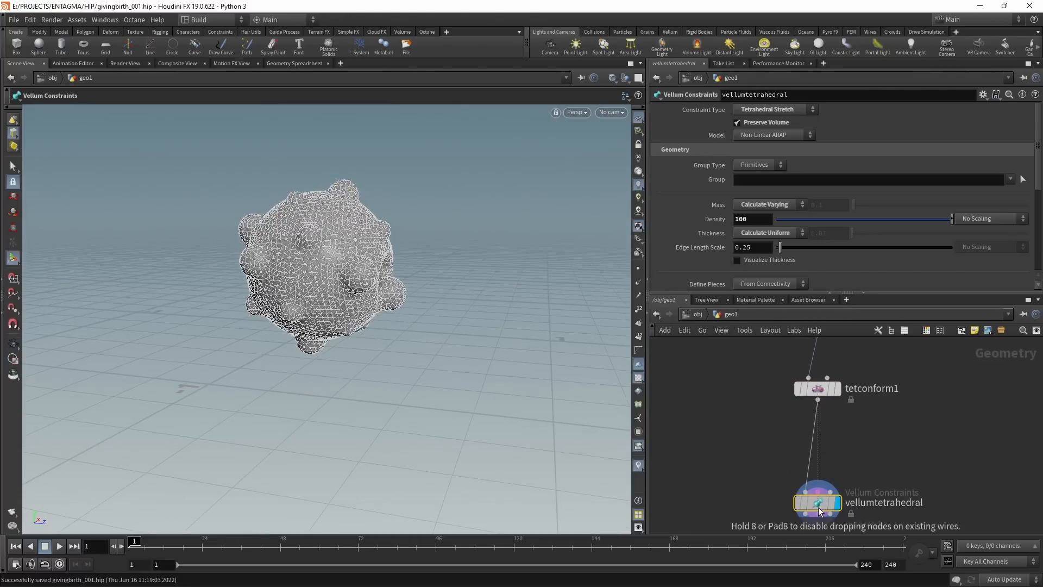
{"action": "key", "text": "Tab"}
{"action": "type", "text": "group"}
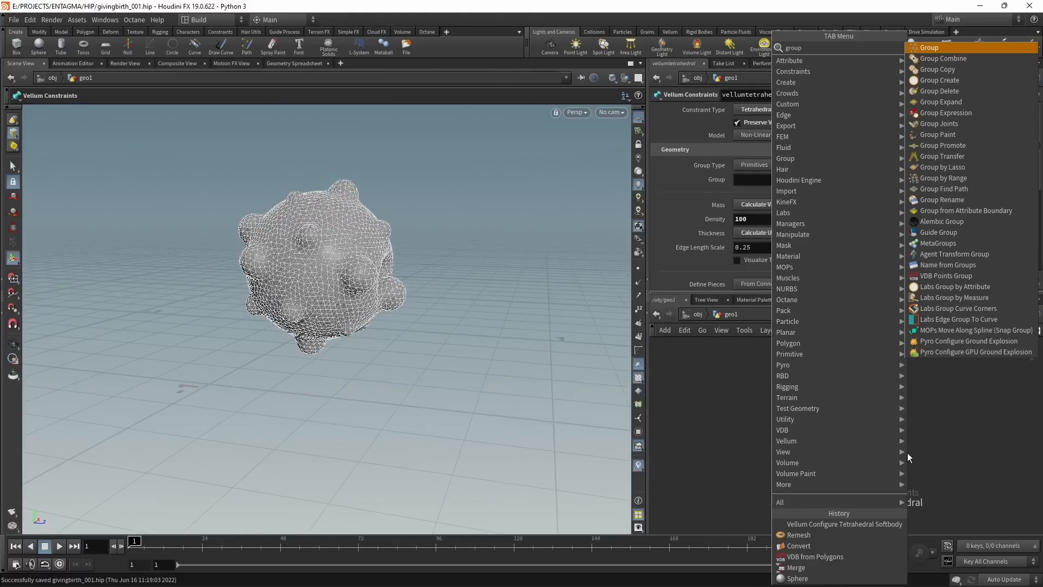
{"action": "key", "text": "Return"}
- Name the group pin, set its type to Points, disable the base group and enable keeping points in a bounding region
{"action": "double_click", "coordinate": [747, 109]}
{"action": "type", "text": "pin"}
{"action": "left_click", "coordinate": [757, 124]}
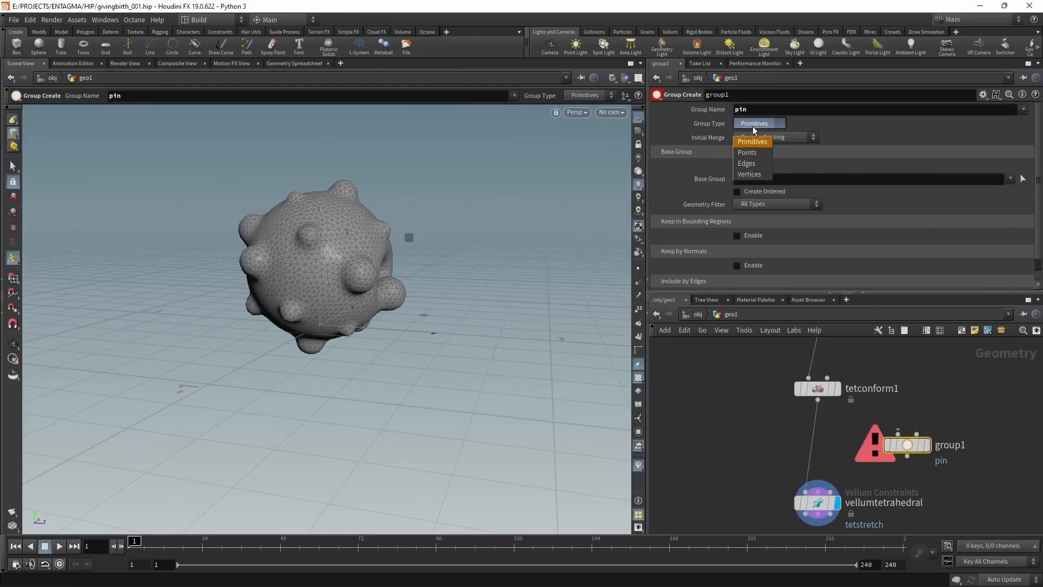
{"action": "left_click", "coordinate": [755, 156]}
{"action": "left_click", "coordinate": [737, 166]}
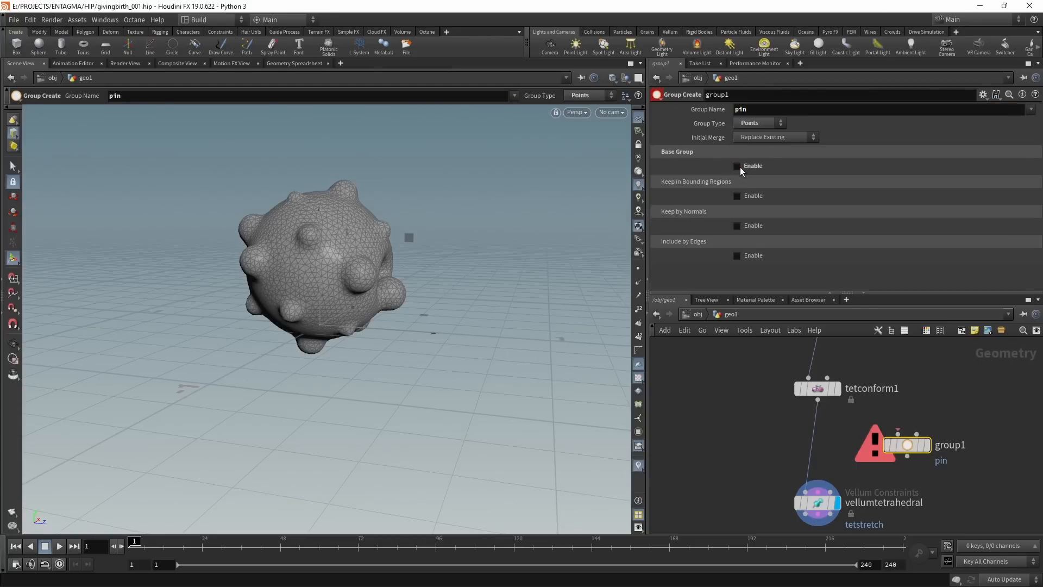
{"action": "left_click", "coordinate": [737, 196]}
- Connect the Tet Conform output to the pin group node and display the group
{"action": "left_click", "coordinate": [818, 400]}
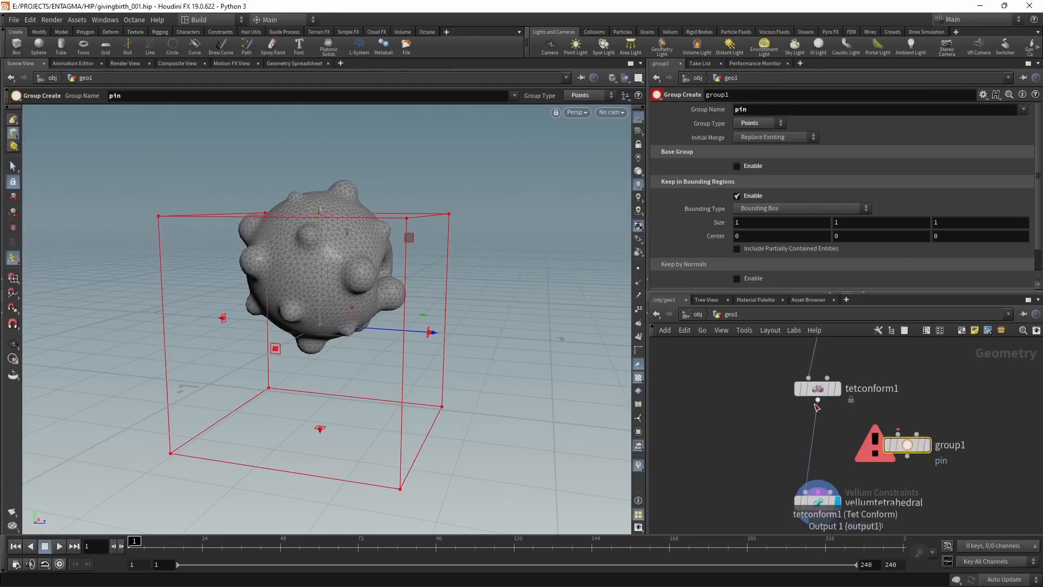
{"action": "left_click", "coordinate": [898, 435]}
{"action": "left_click", "coordinate": [925, 445]}
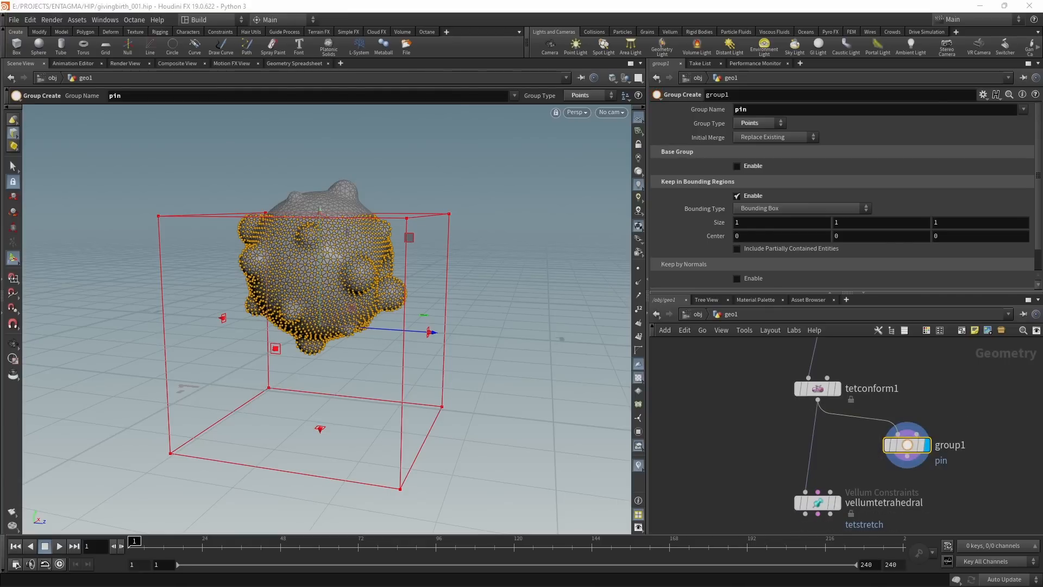
- Set the pin group's bounding box center to 0.32 in Y and -0.718744 in Z, covering one side of the sphere
{"action": "left_click", "coordinate": [884, 235]}
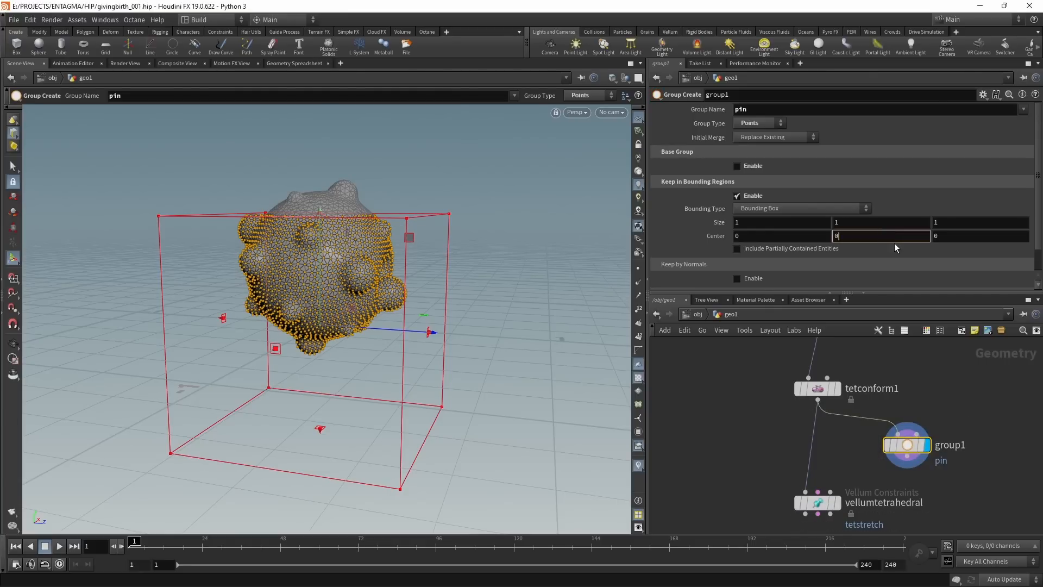
{"action": "type", "text": ".2"}
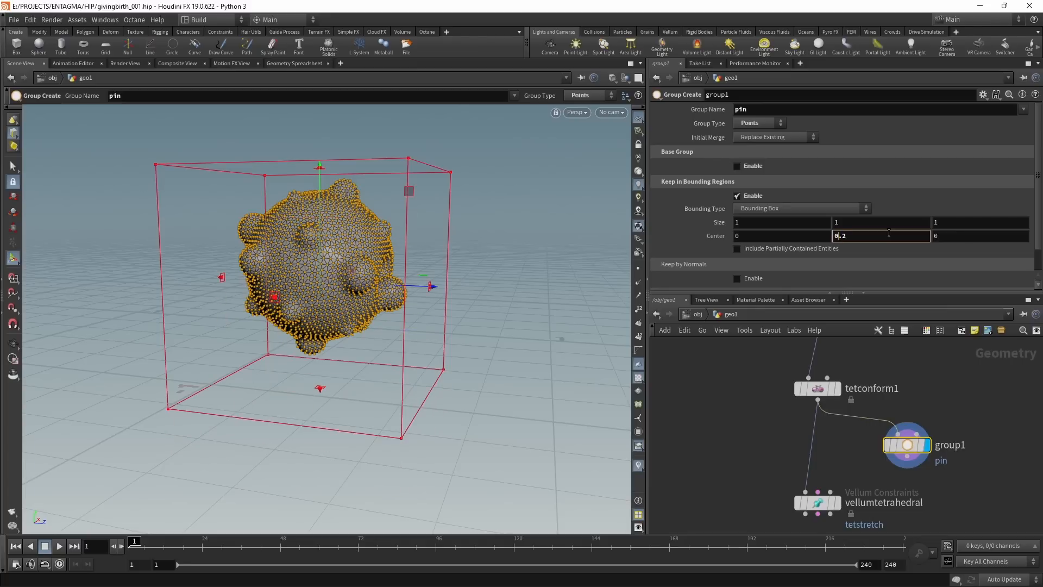
{"action": "type", "text": "32"}
{"action": "key", "text": "Return"}
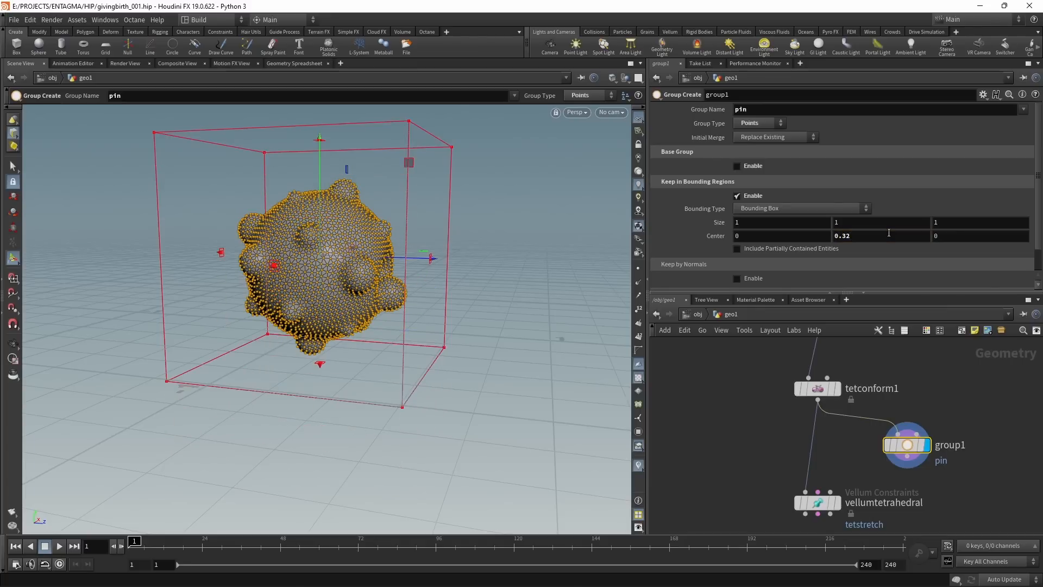
{"action": "left_click", "coordinate": [979, 238]}
{"action": "scroll", "coordinate": [980, 239], "scroll_direction": "down", "scroll_amount": 6}
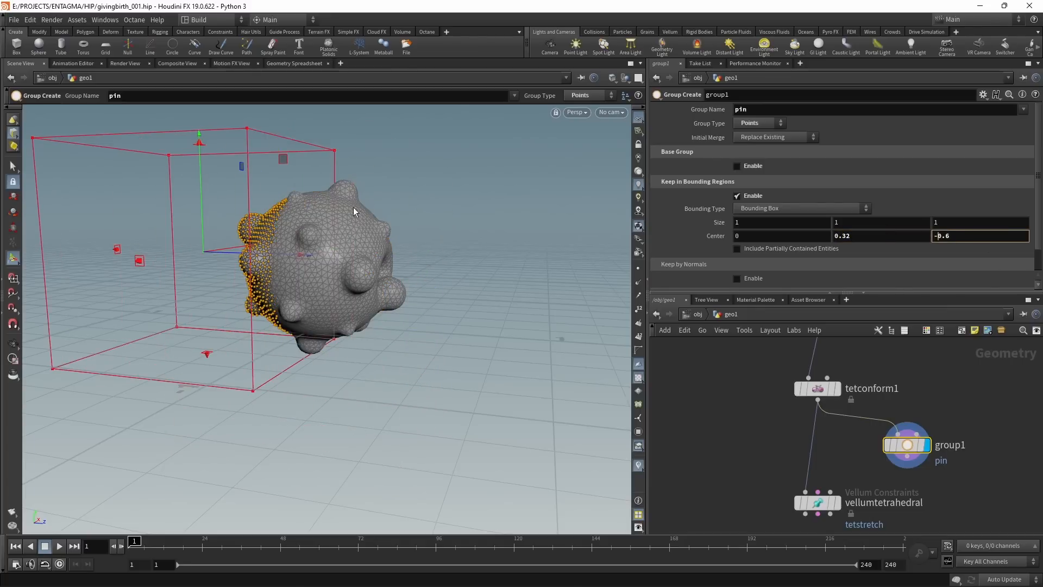
{"action": "left_click_drag", "start_coordinate": [309, 255], "coordinate": [285, 250]}
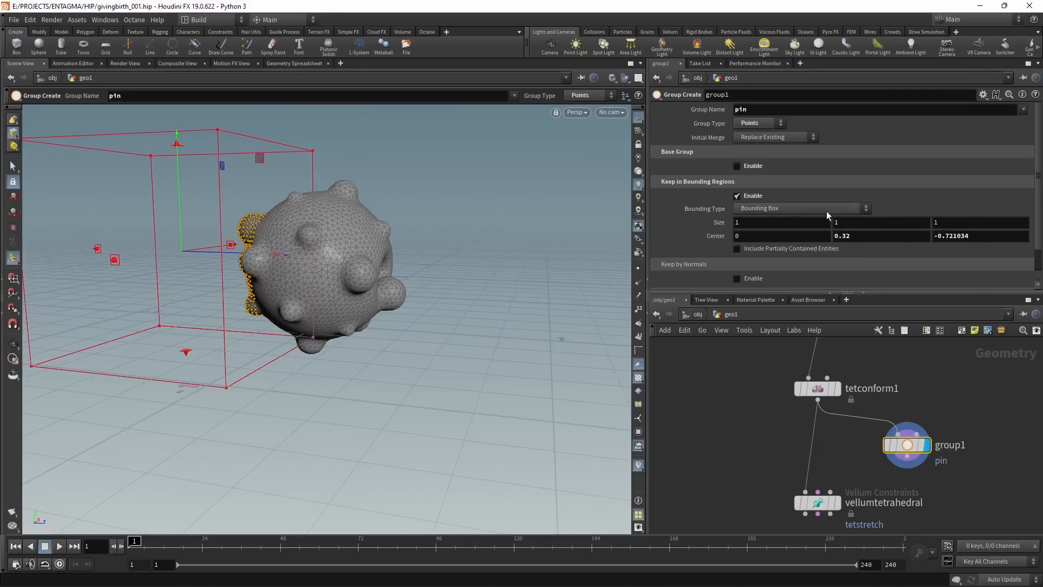
{"action": "type", "text": "8744"}
{"action": "key", "text": "Return"}
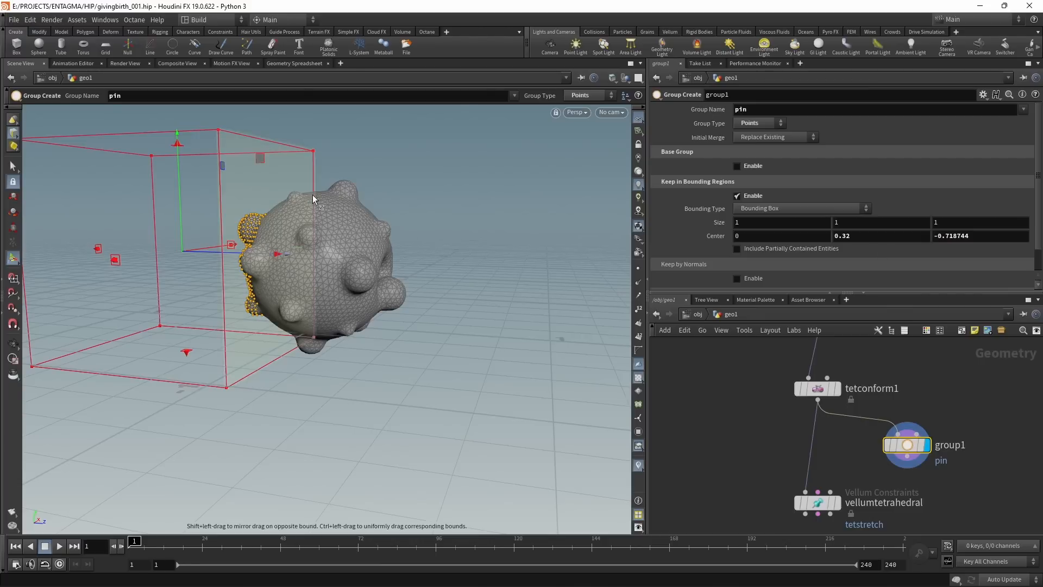
- Insert the pin group node between the Tet Conform and tetrahedral Vellum Constraints nodes
{"action": "key", "text": "Escape"}
{"action": "left_click_drag", "start_coordinate": [442, 380], "coordinate": [462, 364]}
{"action": "key", "text": "Return"}
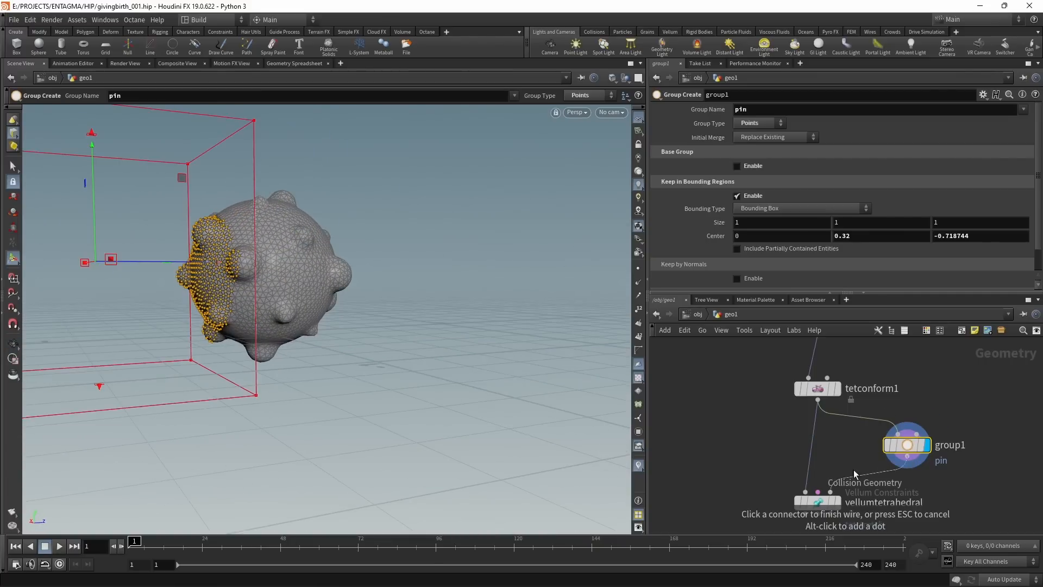
{"action": "mouse_move", "coordinate": [912, 451]}
{"action": "left_click_drag", "start_coordinate": [911, 451], "coordinate": [825, 448]}
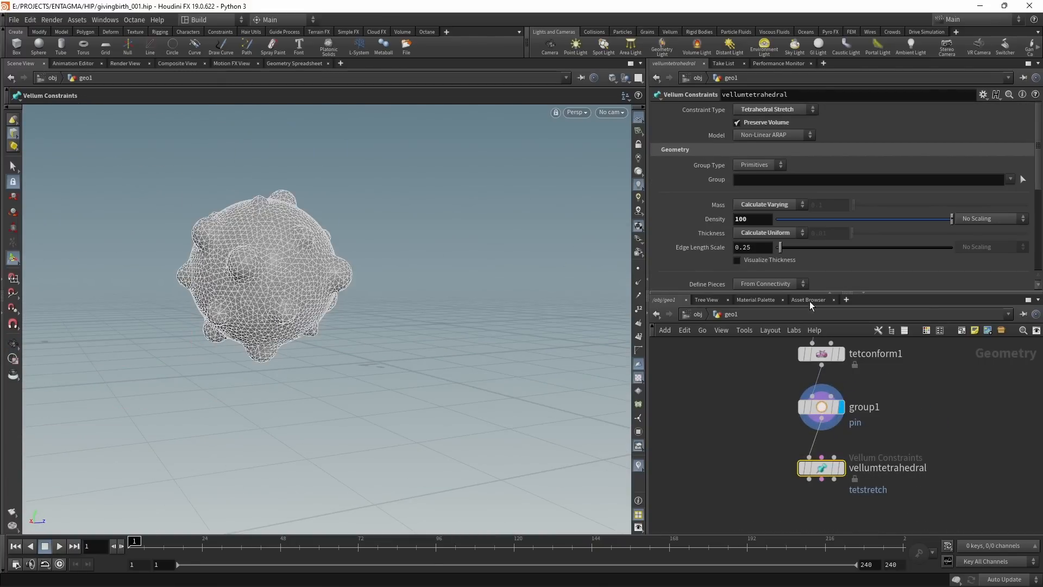
- Set the tetrahedral constraint's stretch stiffness multiplier to 1 and its damping ratio to 0.2
{"action": "left_click_drag", "start_coordinate": [843, 296], "coordinate": [845, 399]}
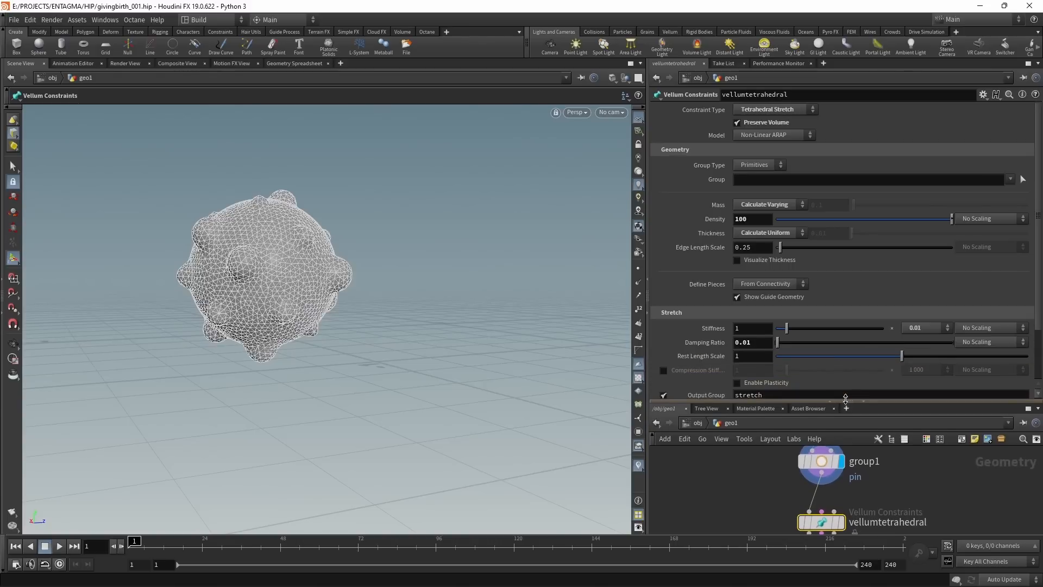
{"action": "left_click", "coordinate": [917, 328]}
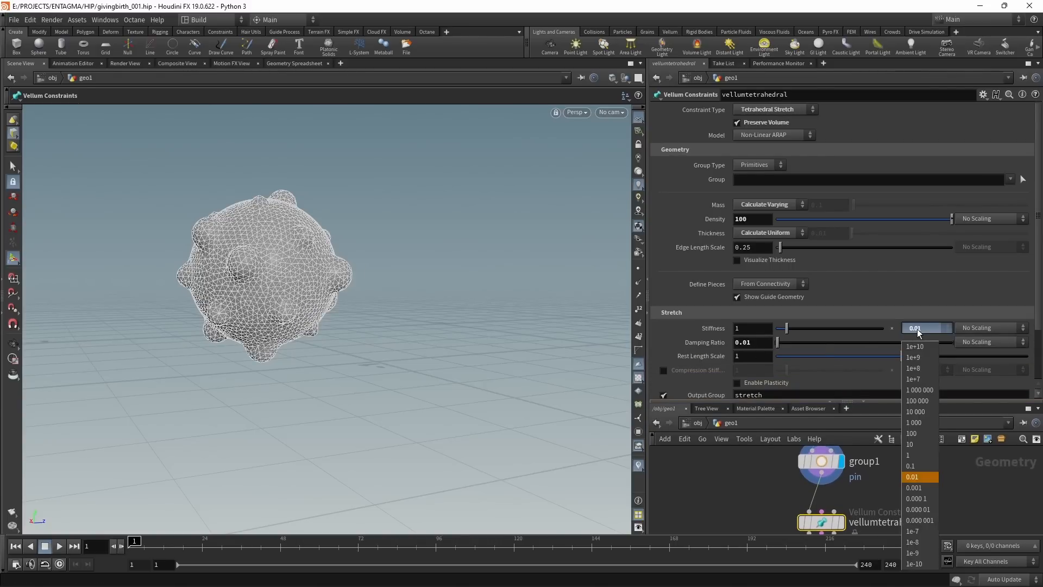
{"action": "left_click", "coordinate": [910, 455]}
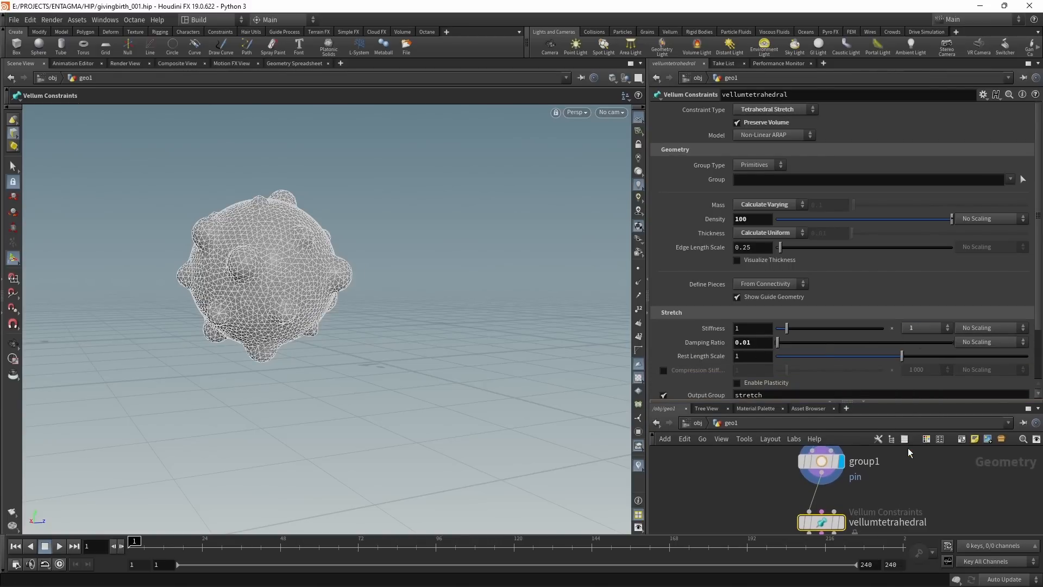
{"action": "left_click", "coordinate": [767, 343]}
{"action": "type", "text": "2"}
{"action": "key", "text": "Return"}
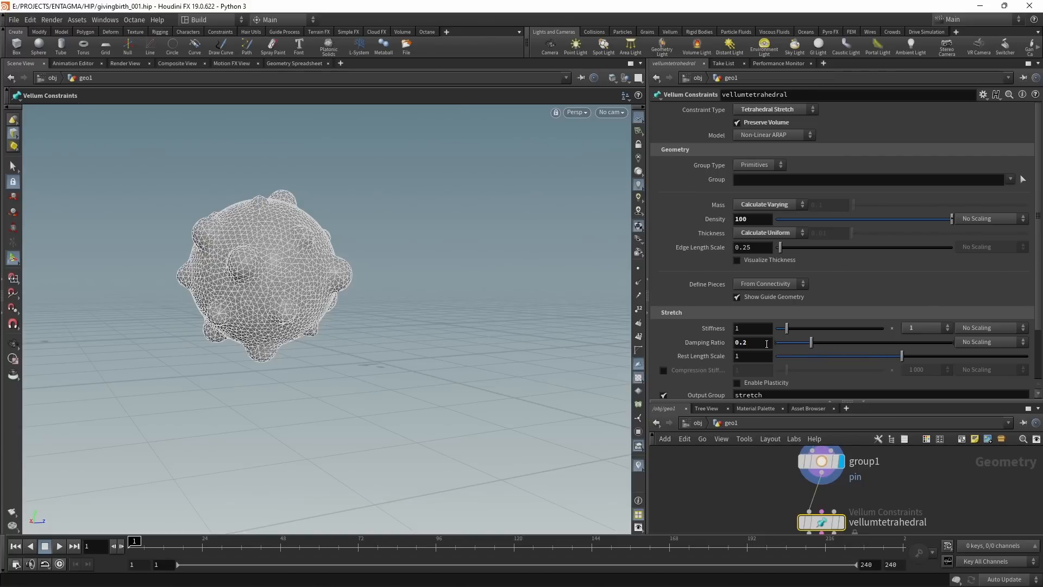
- Rename the tetrahedral constraint's output group to tetstretch
{"action": "left_click", "coordinate": [768, 395]}
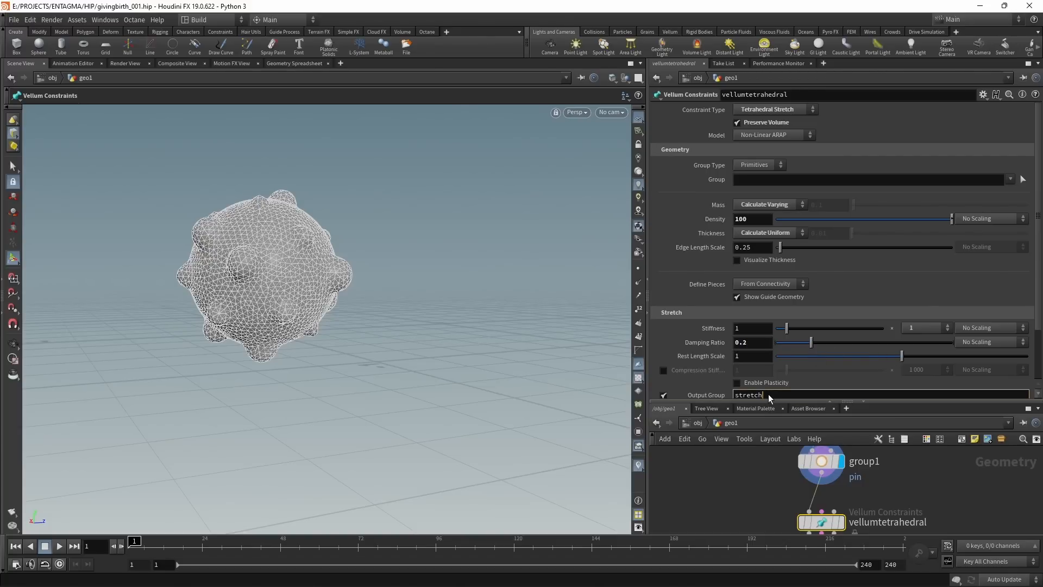
{"action": "type", "text": "tet"}
{"action": "left_click", "coordinate": [719, 487]}
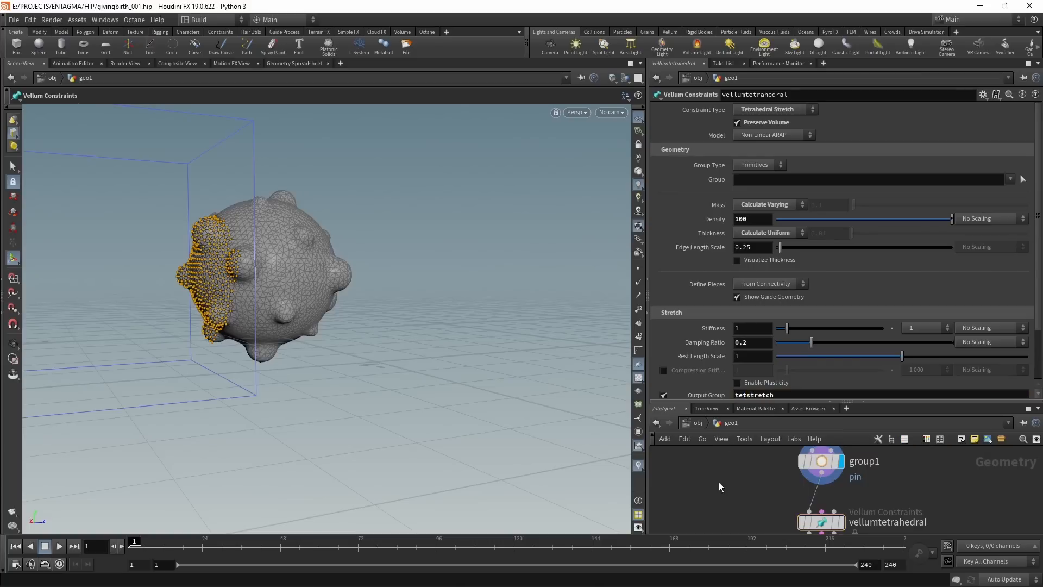
- Set the tetrahedral constraint's edge length scale to 0.9 and save the scene
{"action": "left_click", "coordinate": [767, 247]}
{"action": "key", "text": "BackSpace"}
{"action": "key", "text": "BackSpace"}
{"action": "type", "text": "9"}
{"action": "key", "text": "Return"}
{"action": "key", "text": "ctrl+s"}
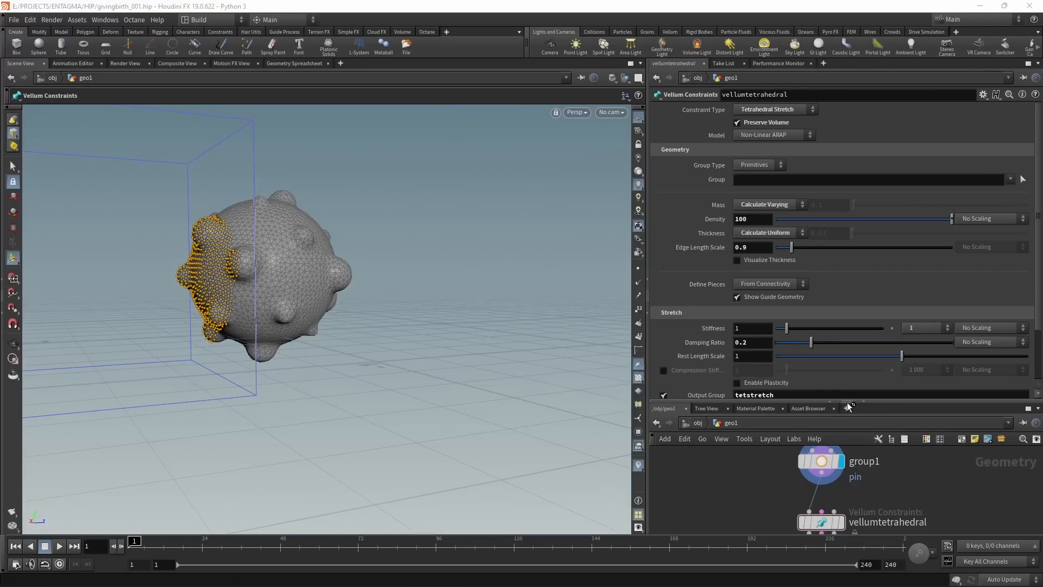
- Add a Vellum Constraints node below the tetrahedral constraint and set its constraint type to Pin to Target
{"action": "left_click_drag", "start_coordinate": [846, 402], "coordinate": [846, 305]}
{"action": "left_click", "coordinate": [837, 417]}
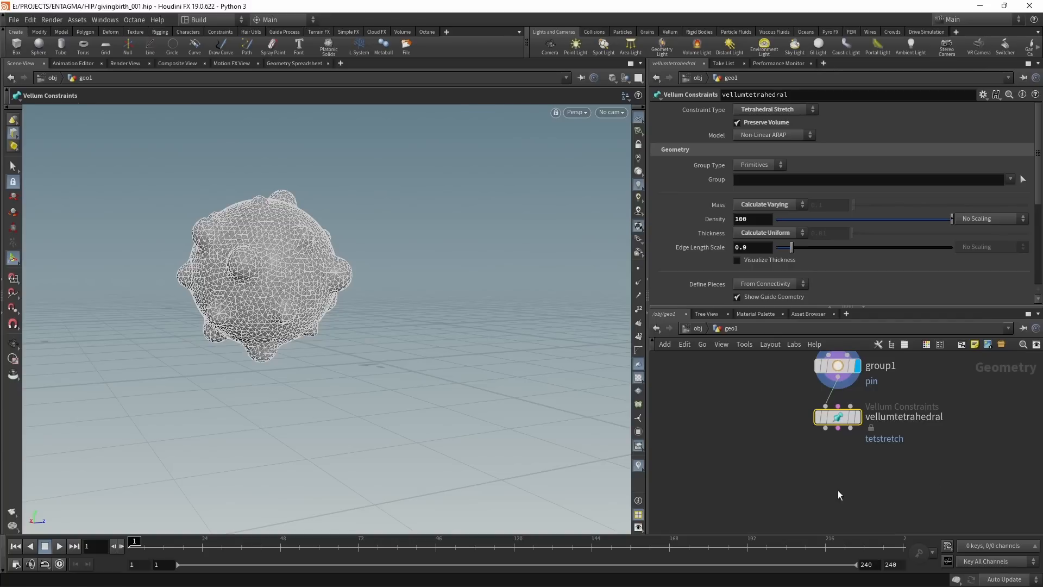
{"action": "key", "text": "Tab"}
{"action": "type", "text": "velcon"}
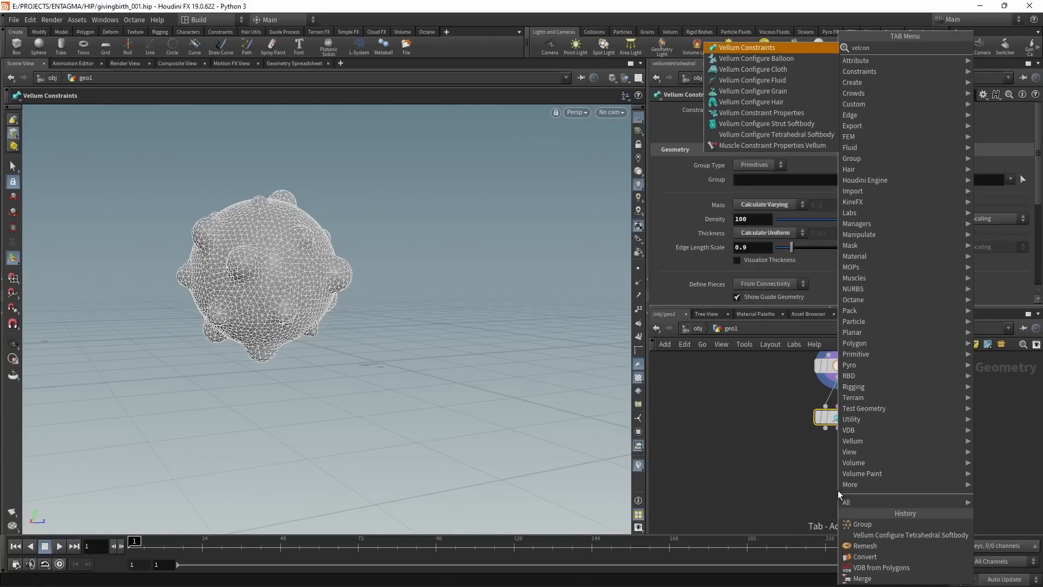
{"action": "key", "text": "Return"}
{"action": "left_click", "coordinate": [800, 110]}
{"action": "left_click", "coordinate": [780, 194]}
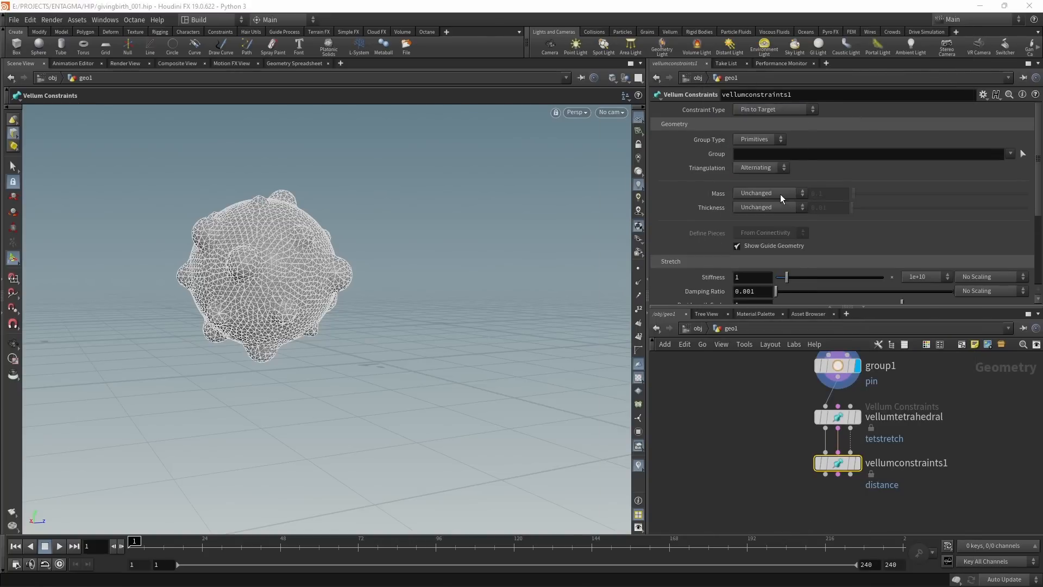
- Restrict the pin constraint to the point group pin and set its pin type and orientation pin type to Soft
{"action": "left_click", "coordinate": [765, 140]}
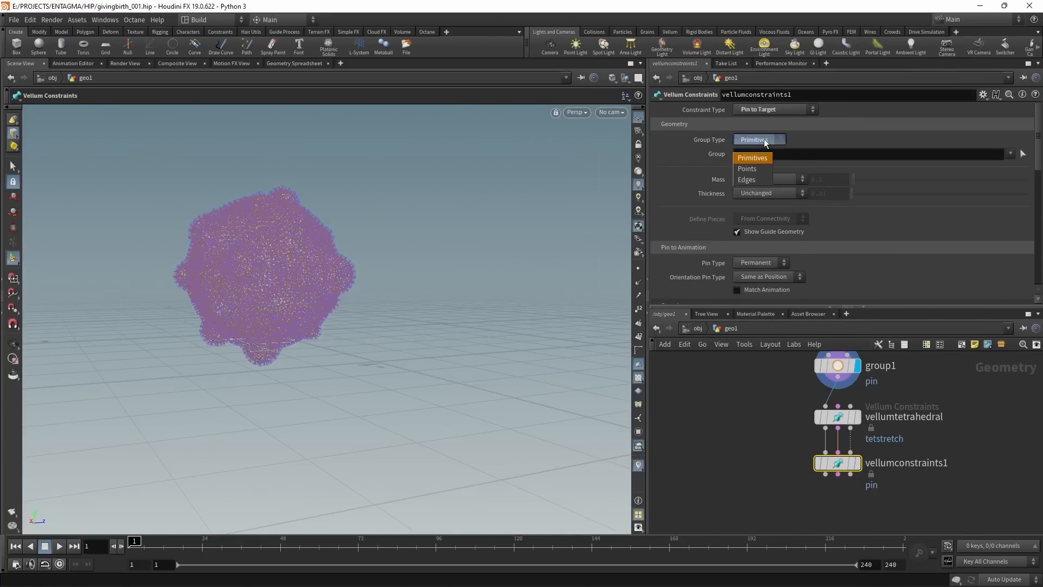
{"action": "left_click", "coordinate": [747, 168]}
{"action": "left_click", "coordinate": [1010, 154]}
{"action": "left_click", "coordinate": [989, 174]}
{"action": "left_click_drag", "start_coordinate": [232, 284], "coordinate": [217, 273], "text": "alt"}
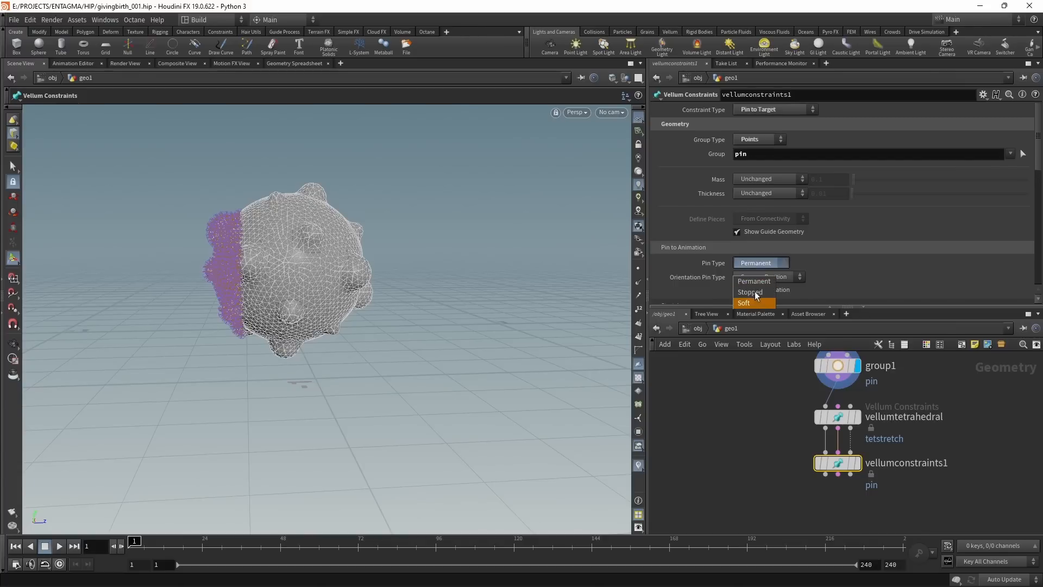
{"action": "left_click", "coordinate": [747, 303]}
{"action": "left_click", "coordinate": [769, 278]}
{"action": "left_click", "coordinate": [767, 295]}
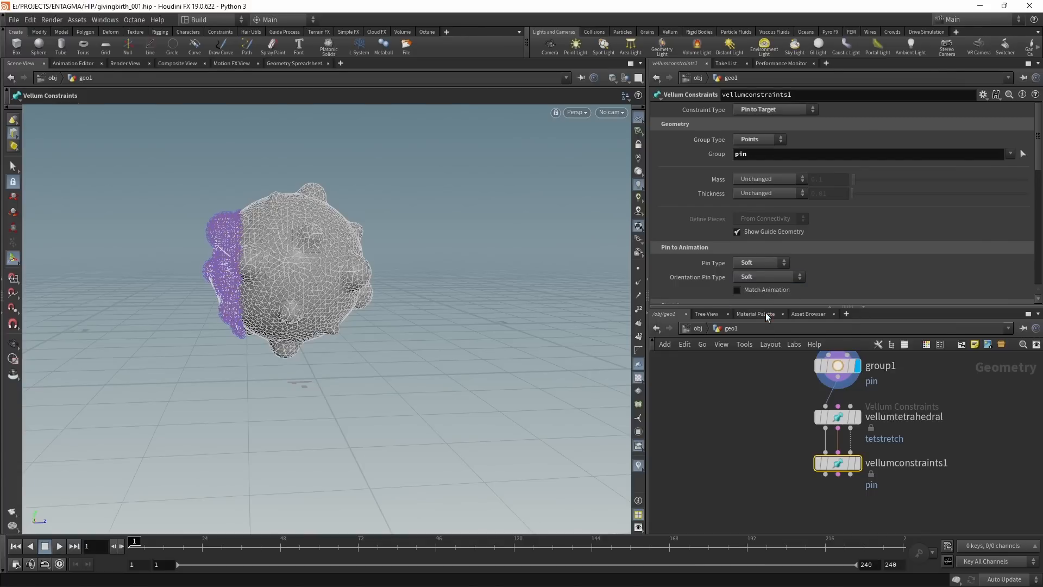
- Set the first pin constraint's bend stiffness multiplier to 1
{"action": "left_click_drag", "start_coordinate": [847, 306], "coordinate": [846, 399]}
{"action": "left_click_drag", "start_coordinate": [1037, 240], "coordinate": [1037, 293]}
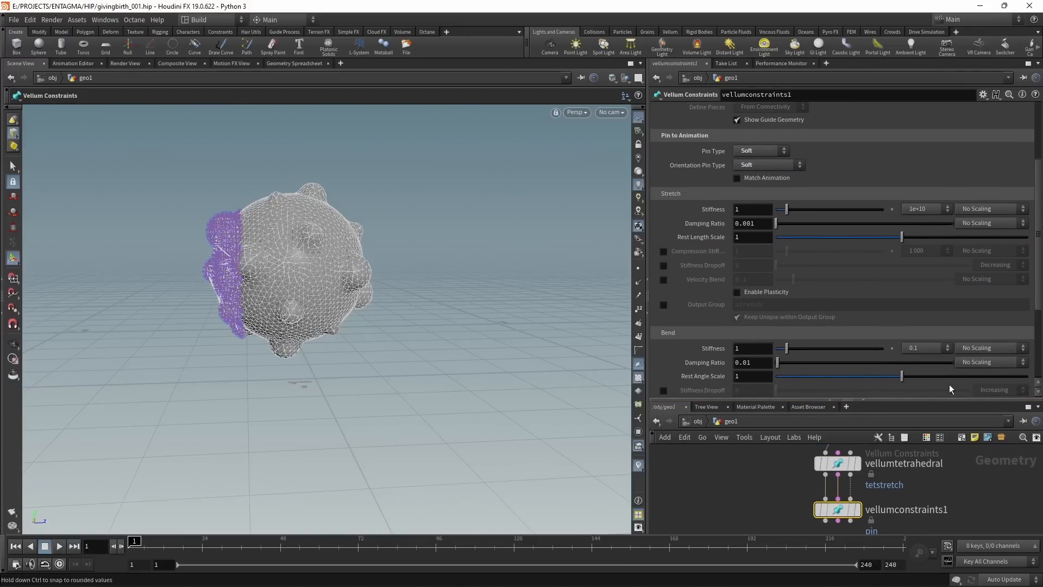
{"action": "left_click", "coordinate": [932, 349]}
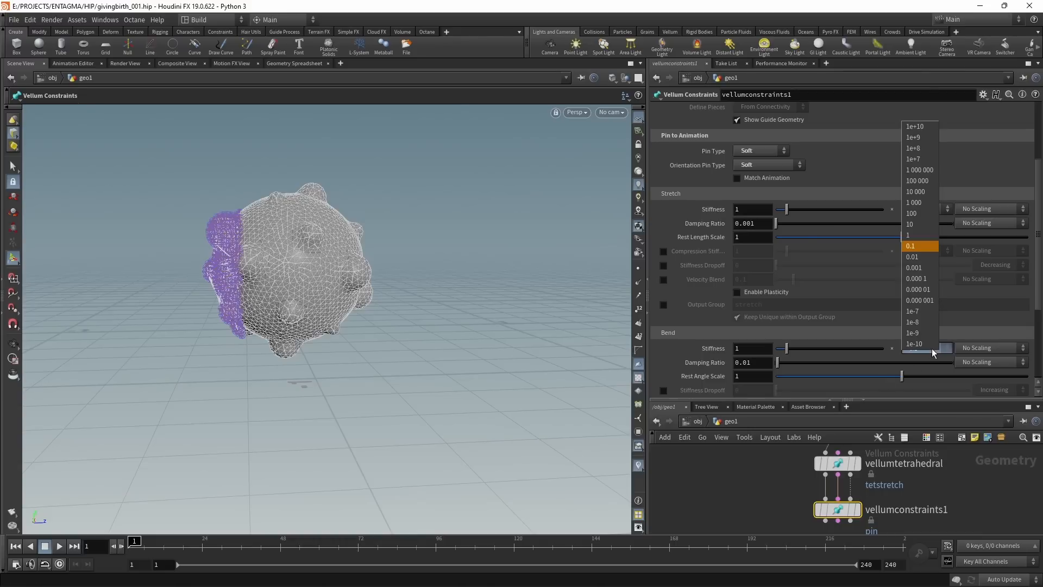
{"action": "left_click", "coordinate": [923, 234]}
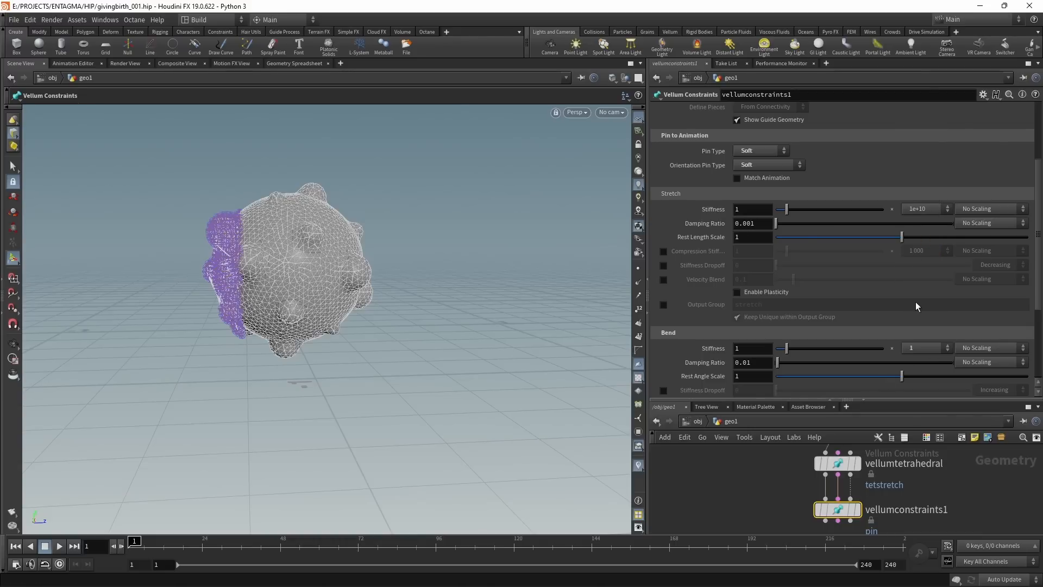
{"action": "left_click_drag", "start_coordinate": [1038, 291], "coordinate": [1038, 375]}
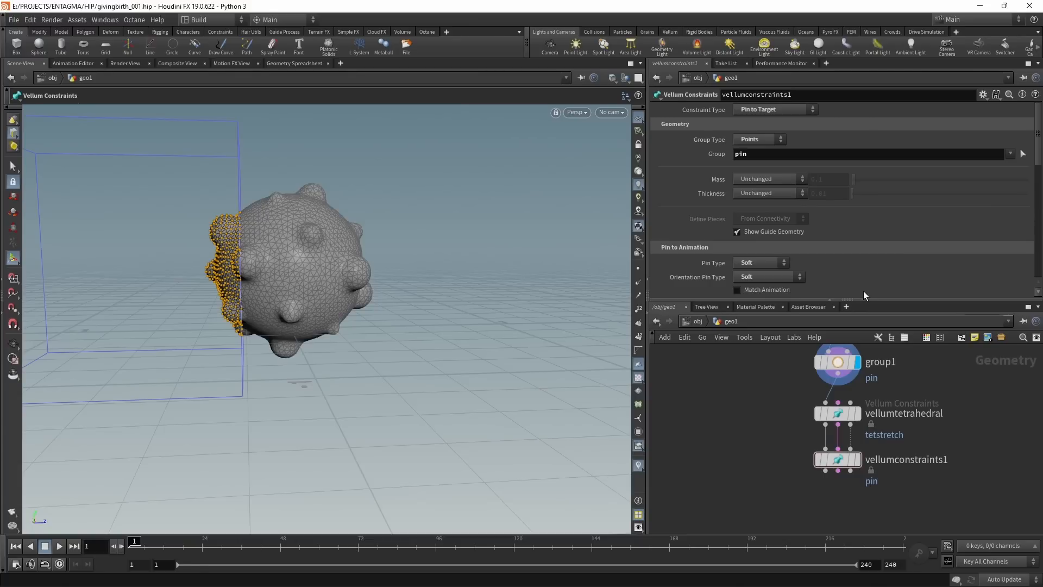
- Add another Vellum Constraints node below the first pin constraint and set its constraint type to Pin to Target
{"action": "key", "text": "Escape"}
{"action": "left_click_drag", "start_coordinate": [424, 277], "coordinate": [377, 285]}
{"action": "key", "text": "Return"}
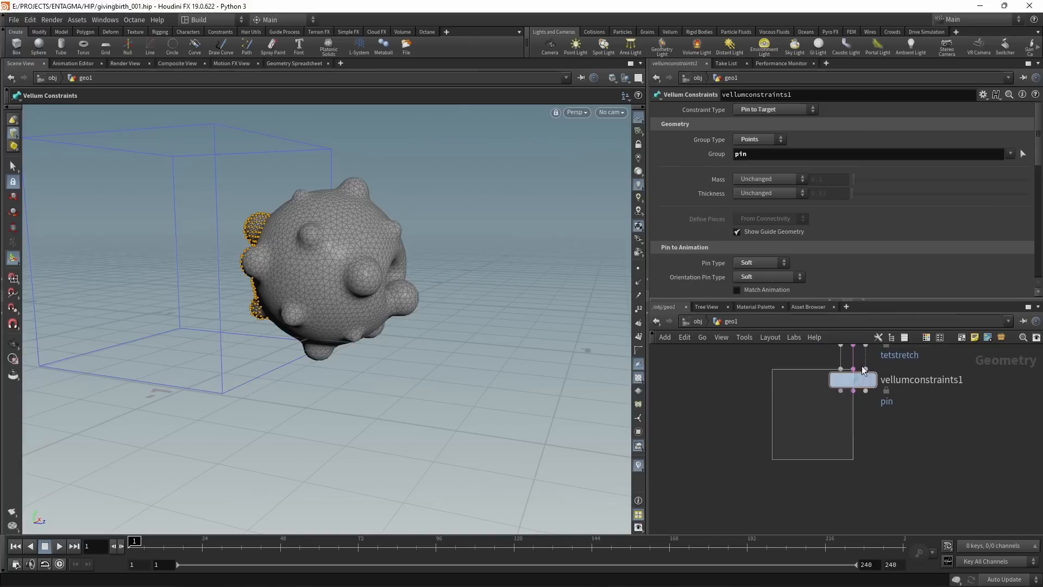
{"action": "key", "text": "Tab"}
{"action": "left_click", "coordinate": [906, 524]}
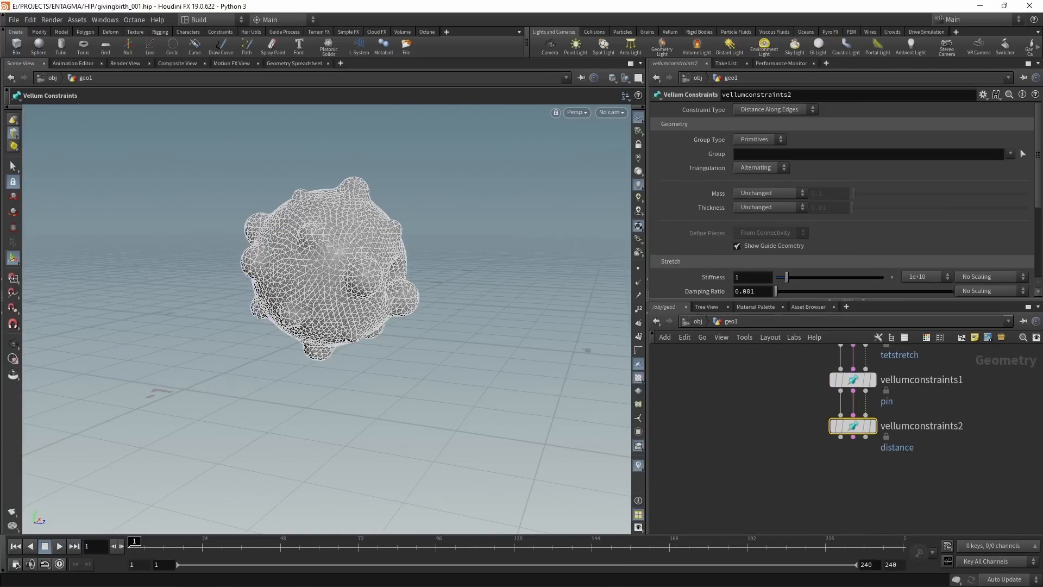
{"action": "left_click", "coordinate": [782, 109]}
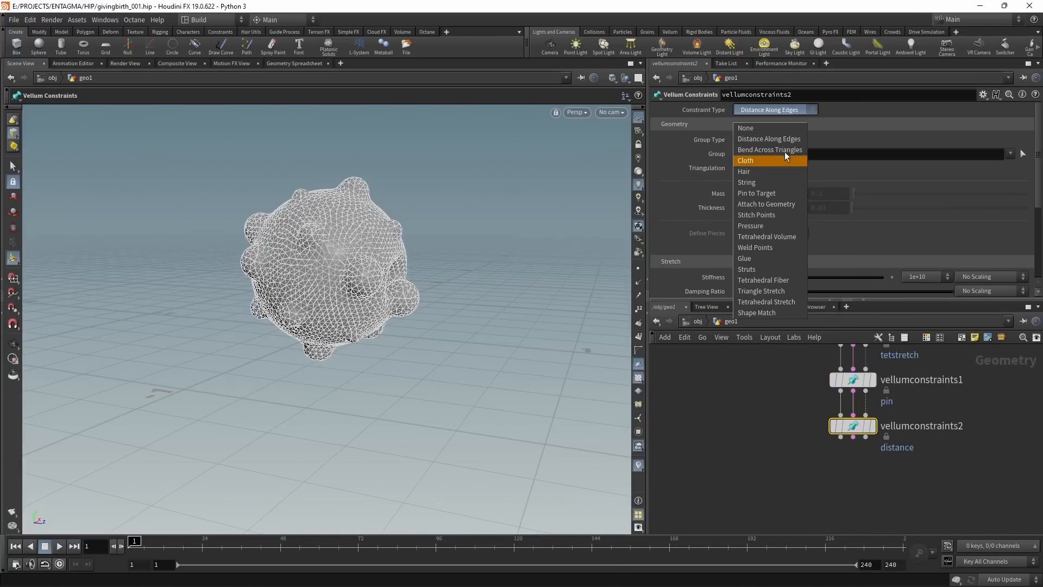
{"action": "left_click", "coordinate": [778, 192]}
- Set the second pin constraint's group type to Points and its group to * so it covers every point
{"action": "left_click", "coordinate": [775, 139]}
{"action": "left_click", "coordinate": [757, 171]}
{"action": "left_click", "coordinate": [761, 156]}
{"action": "key", "text": "Return"}
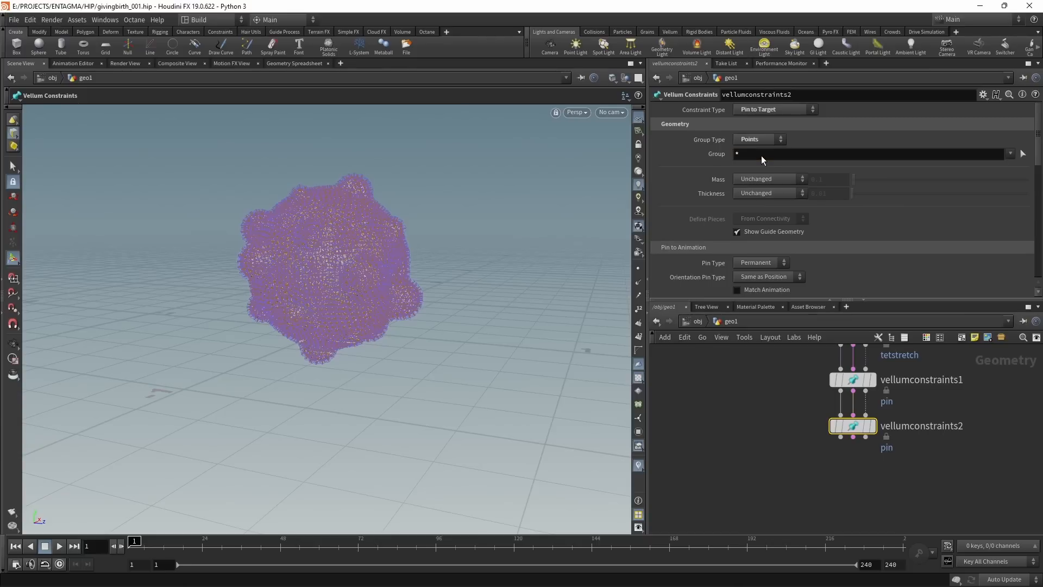
- Set the second pin constraint's pin type to Soft, keeping its orientation pin type at Same as Position
{"action": "mouse_move", "coordinate": [873, 428]}
{"action": "left_click", "coordinate": [768, 277]}
{"action": "key", "text": "Escape"}
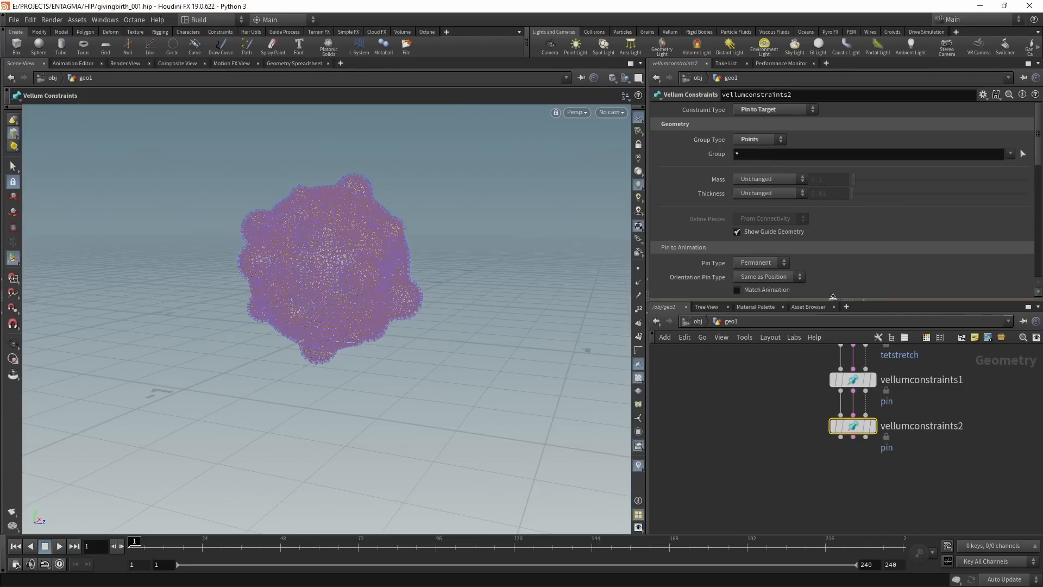
{"action": "left_click_drag", "start_coordinate": [850, 307], "coordinate": [850, 417]}
{"action": "left_click", "coordinate": [760, 263]}
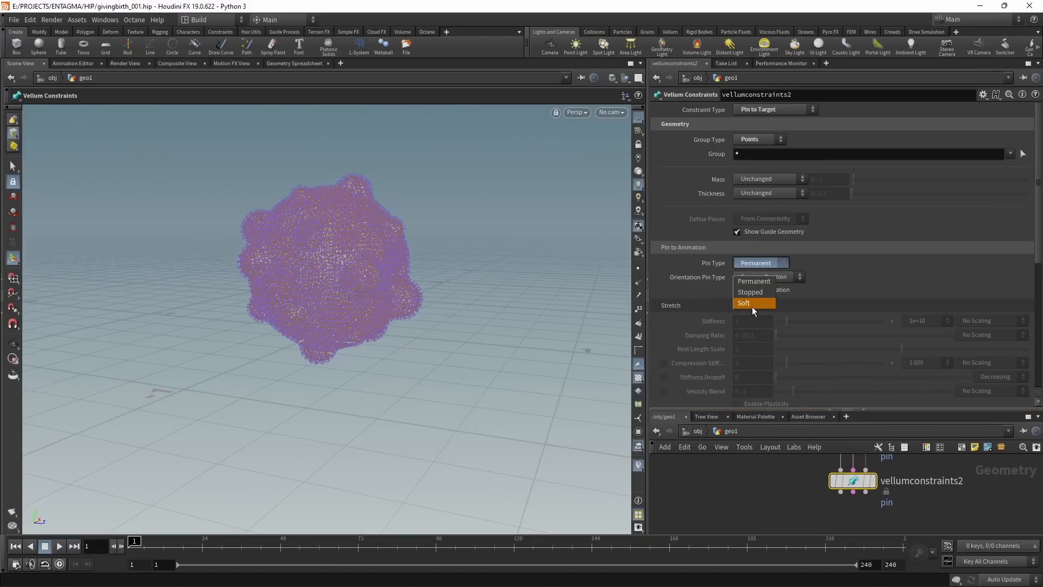
{"action": "left_click", "coordinate": [760, 282]}
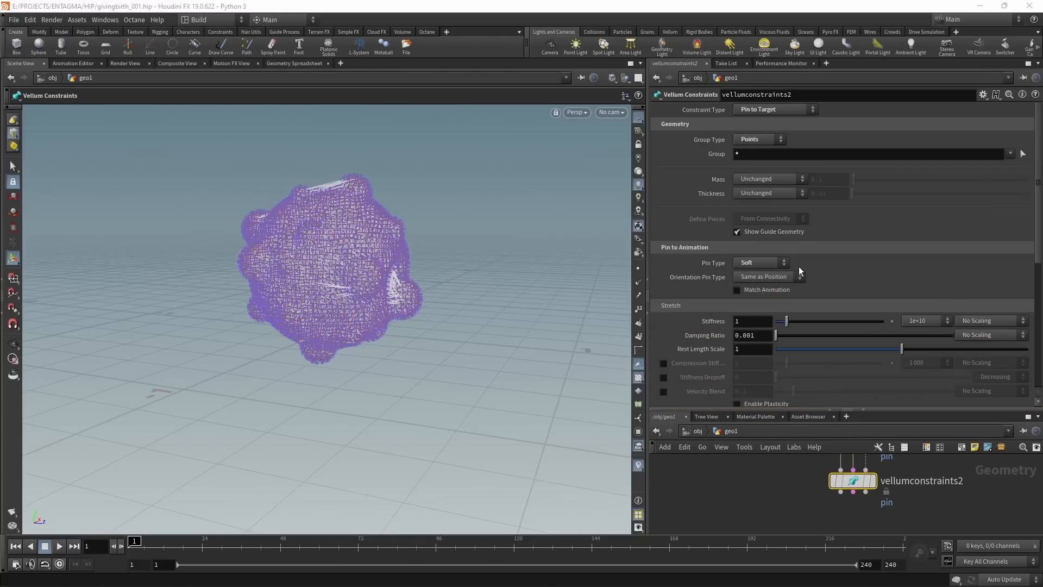
- Set the second pin constraint's stretch stiffness multiplier to 1 000 000 and its stretch damping ratio to 0.3
{"action": "left_click", "coordinate": [905, 320]}
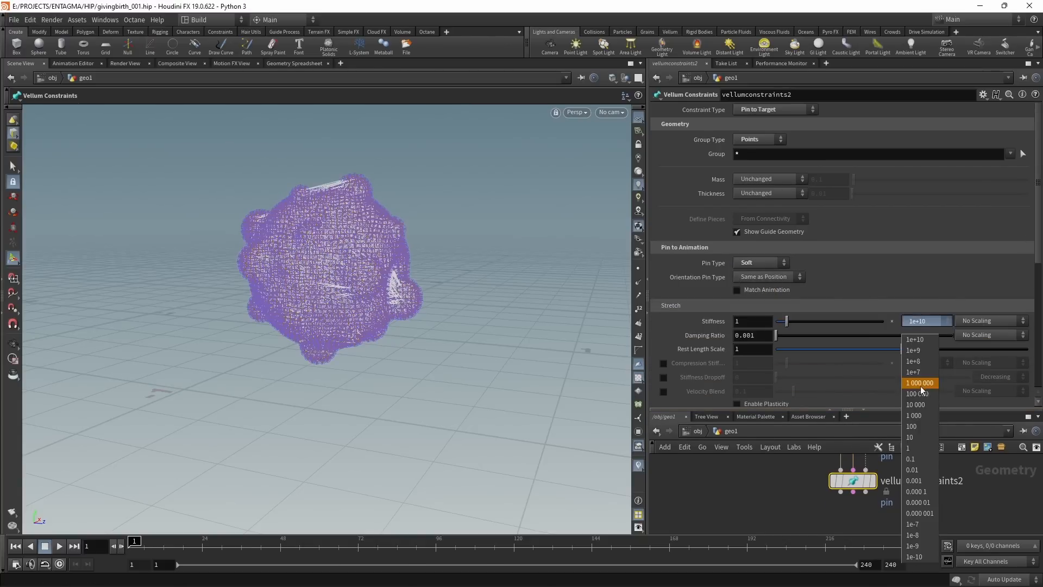
{"action": "left_click", "coordinate": [923, 383]}
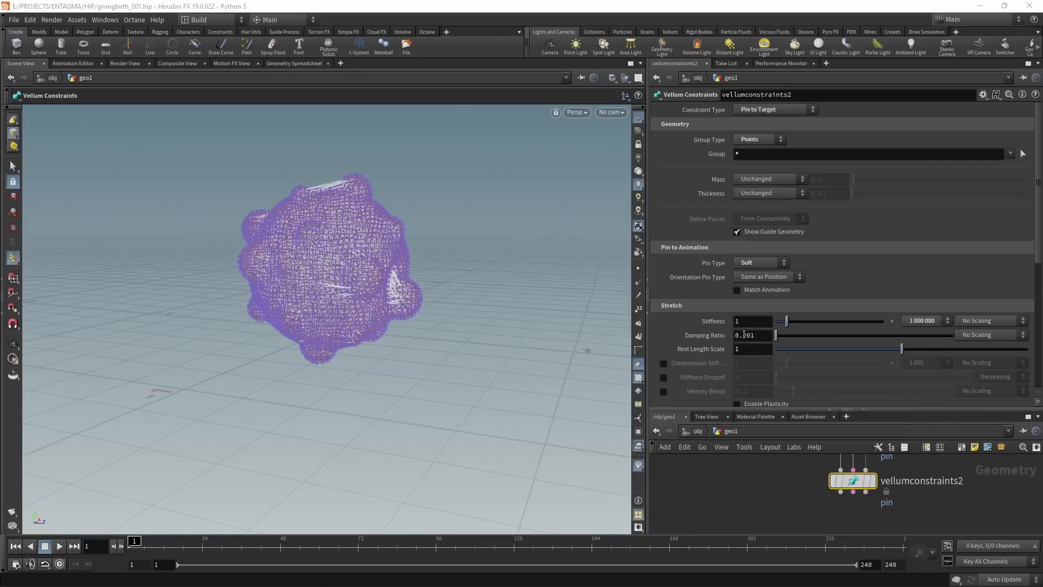
{"action": "left_click_drag", "start_coordinate": [777, 335], "coordinate": [839, 336]}
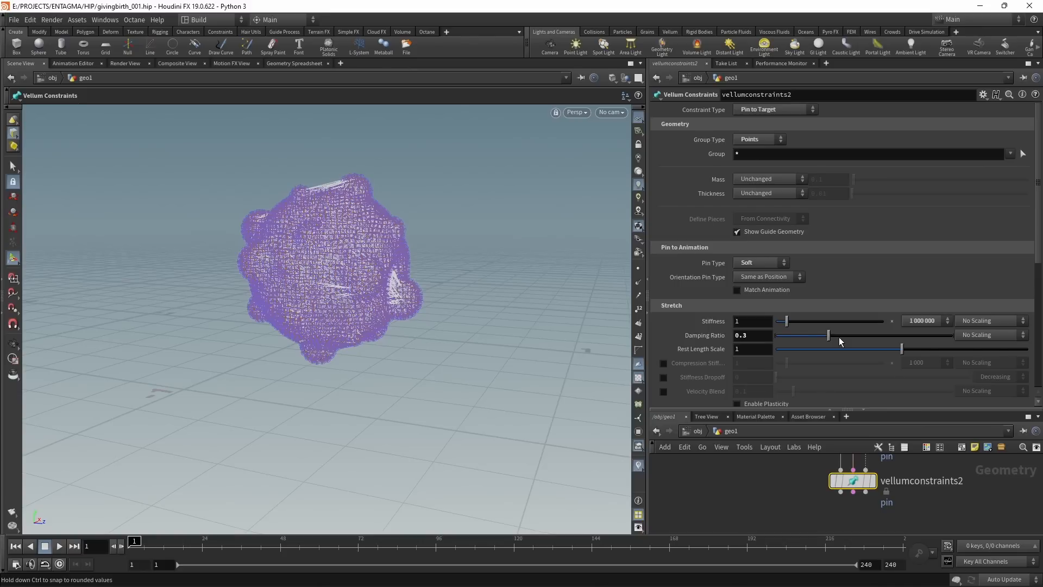
- Enable the second pin constraint's stretch output group and name it pinall
{"action": "scroll", "coordinate": [692, 374], "scroll_direction": "down", "scroll_amount": 3}
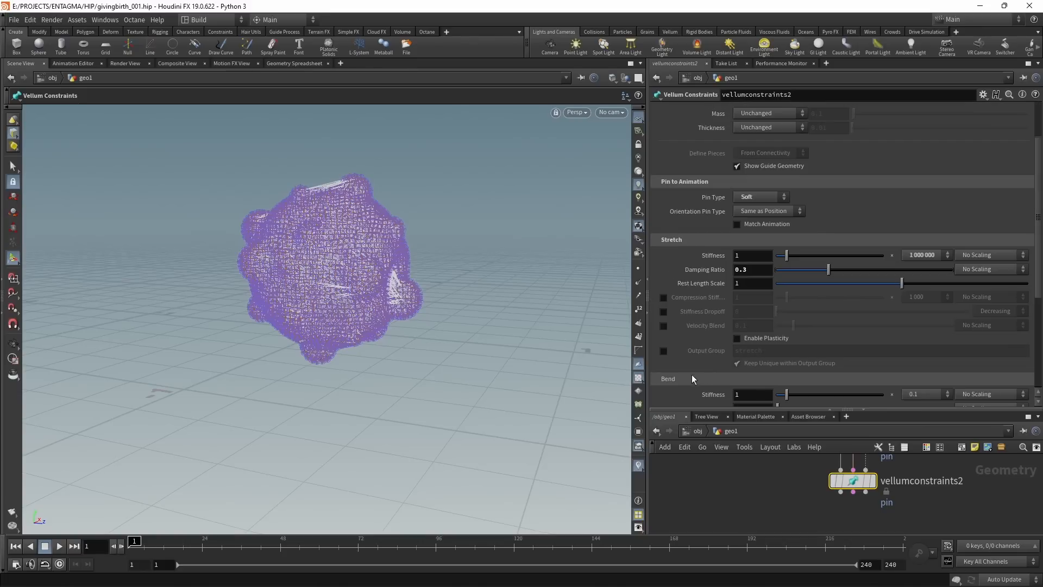
{"action": "left_click", "coordinate": [663, 352]}
{"action": "double_click", "coordinate": [749, 351]}
{"action": "type", "text": "pinall"}
{"action": "key", "text": "Return"}
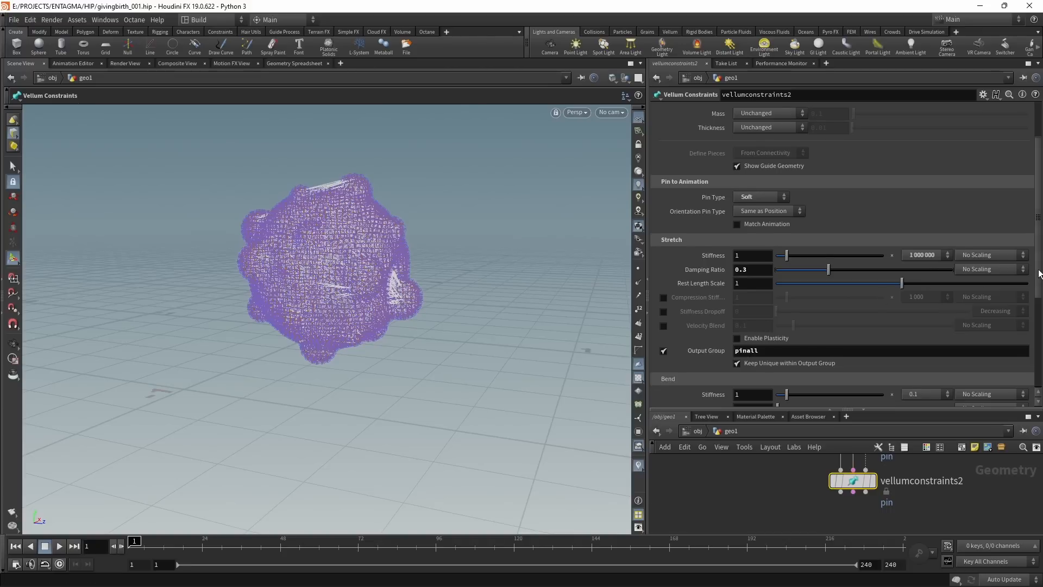
- Set the second pin constraint's bend stiffness multiplier to 1 and its bend damping ratio to 0.3
{"action": "scroll", "coordinate": [748, 354], "scroll_direction": "down", "scroll_amount": 5}
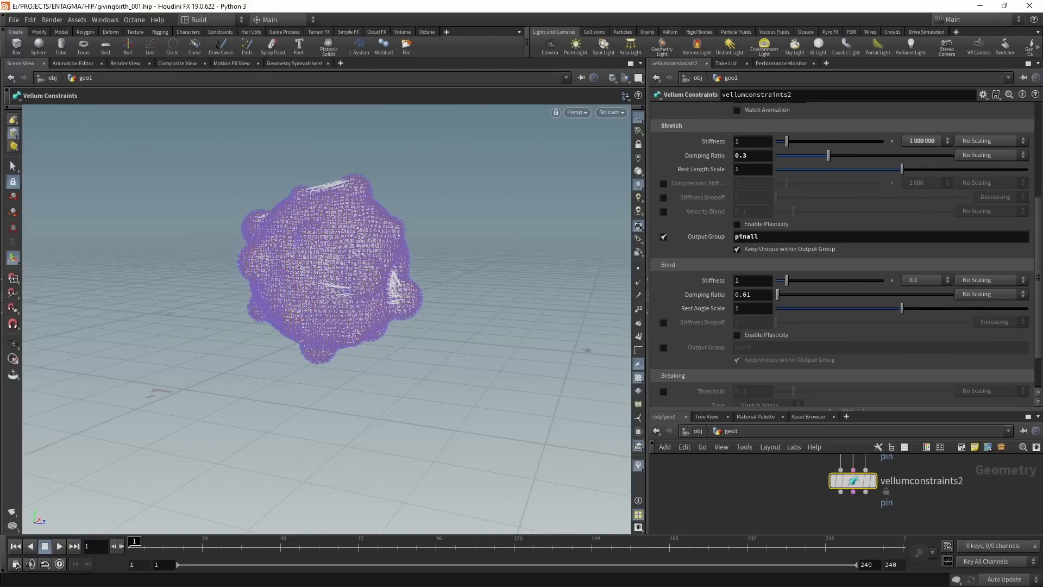
{"action": "left_click", "coordinate": [947, 280]}
{"action": "left_click", "coordinate": [912, 408]}
{"action": "double_click", "coordinate": [749, 294]}
{"action": "type", "text": "0.3"}
{"action": "key", "text": "Return"}
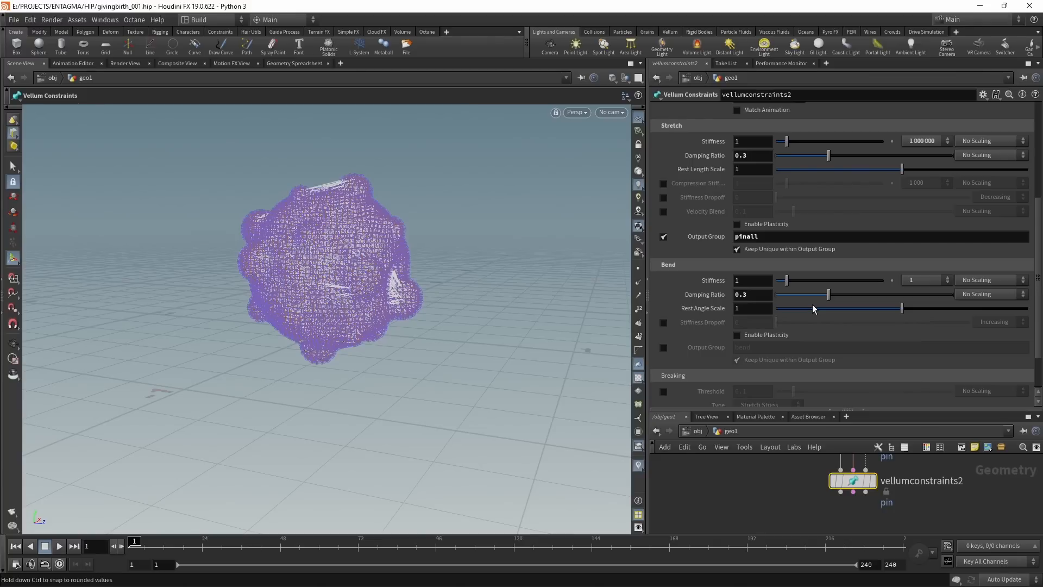
- Enable the second pin constraint's bend output group and name it pinbendall
{"action": "left_click", "coordinate": [664, 347]}
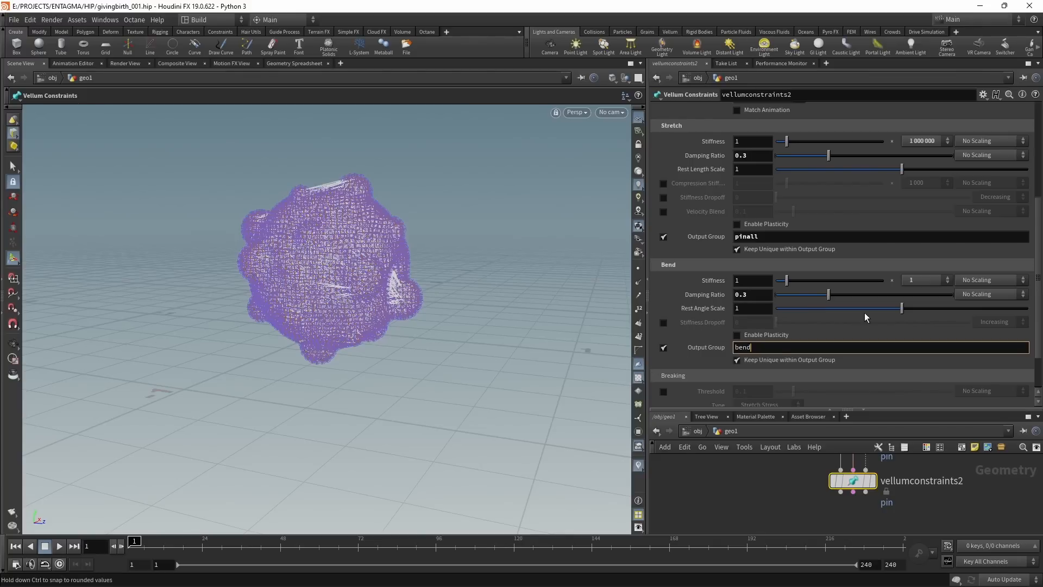
{"action": "type", "text": "all"}
{"action": "key", "text": "Home"}
{"action": "type", "text": "pin"}
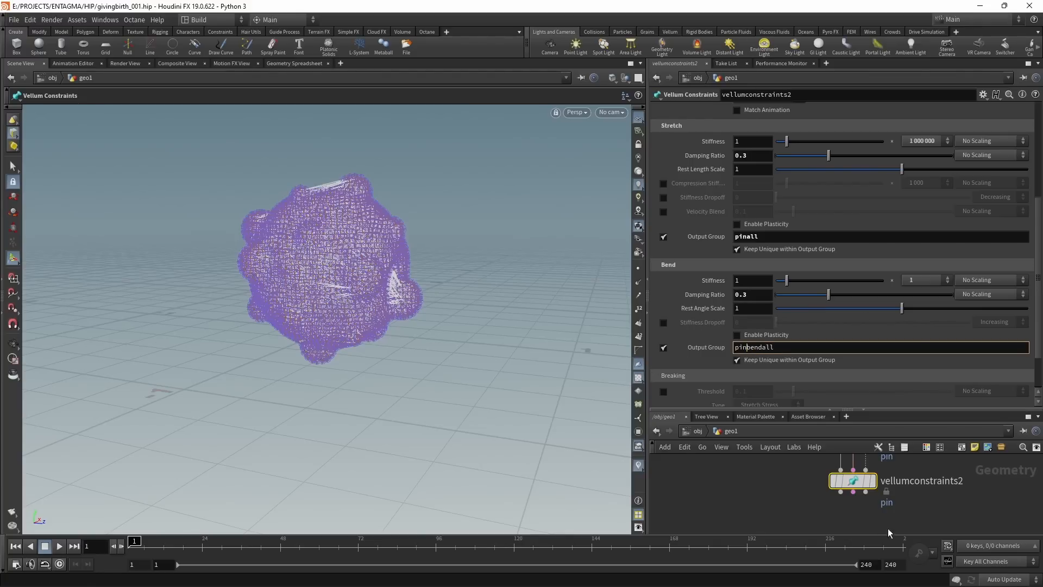
{"action": "left_click", "coordinate": [744, 468]}
{"action": "scroll", "coordinate": [745, 467], "scroll_direction": "down", "scroll_amount": 1}
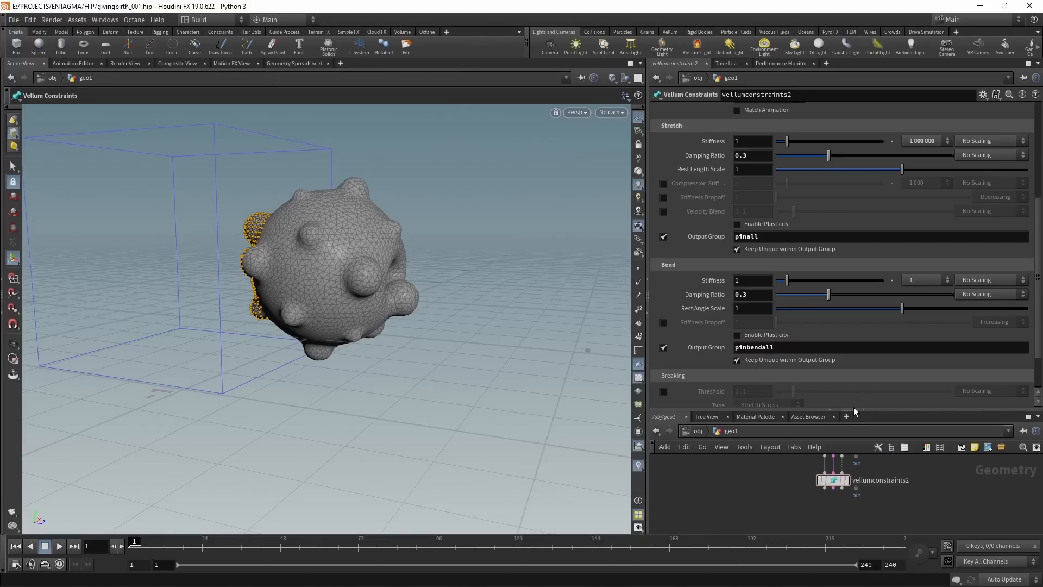
- Add a Null node below the second pin constraint and name it OUT_Pim
{"action": "left_click_drag", "start_coordinate": [854, 412], "coordinate": [850, 254]}
{"action": "scroll", "coordinate": [798, 440], "scroll_direction": "up", "scroll_amount": 2}
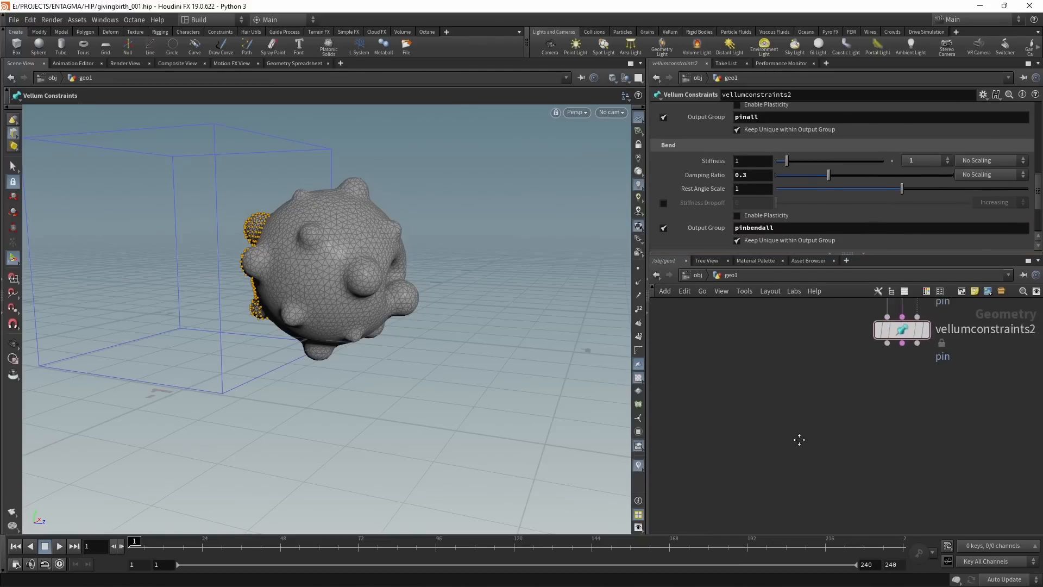
{"action": "middle_click_drag", "start_coordinate": [799, 440], "coordinate": [772, 452]}
{"action": "key", "text": "Tab"}
{"action": "type", "text": "null"}
{"action": "key", "text": "Return"}
{"action": "left_click", "coordinate": [772, 452]}
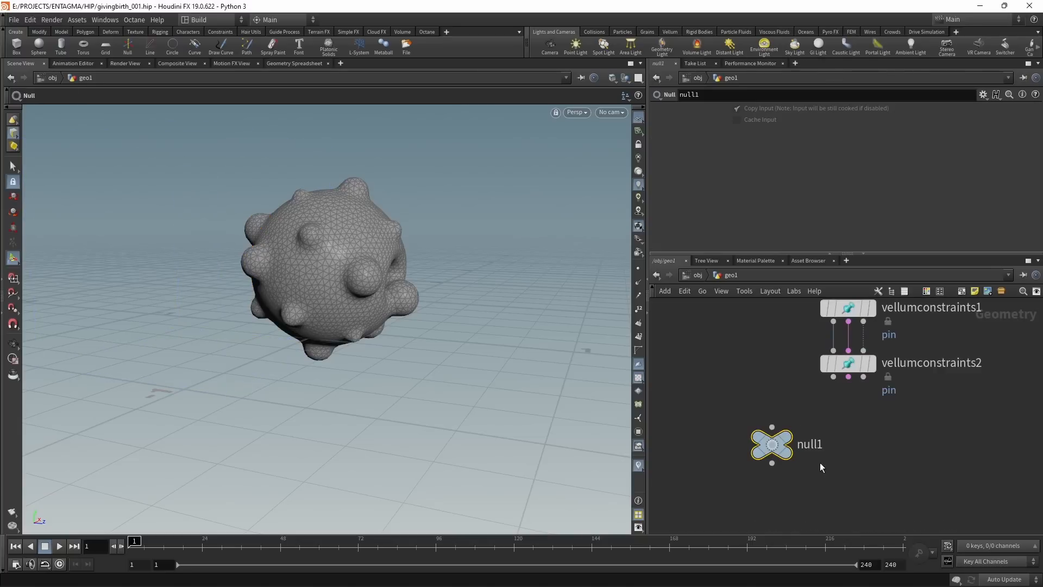
{"action": "double_click", "coordinate": [810, 444]}
{"action": "type", "text": "OUT_"}
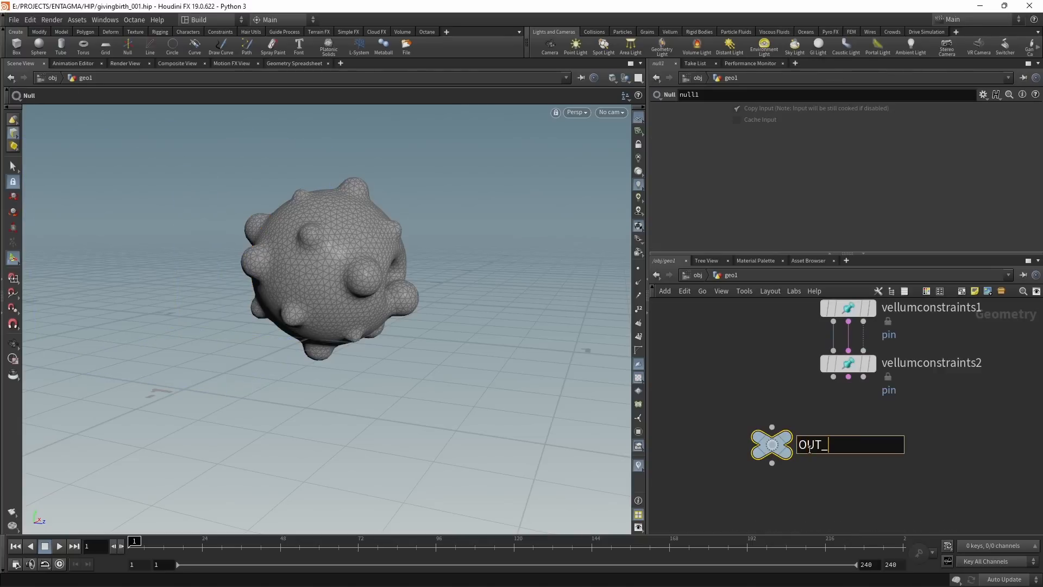
{"action": "type", "text": "Pim"}
{"action": "key", "text": "Return"}
- Duplicate the null as OUT_Pim_Constraints, and wire the second pin constraint's geometry output to OUT_Pim and its constraint output to OUT_Pim_Constraints
{"action": "left_click_drag", "start_coordinate": [763, 439], "coordinate": [725, 454]}
{"action": "key", "text": "ctrl+c"}
{"action": "key", "text": "ctrl+v"}
{"action": "double_click", "coordinate": [948, 456]}
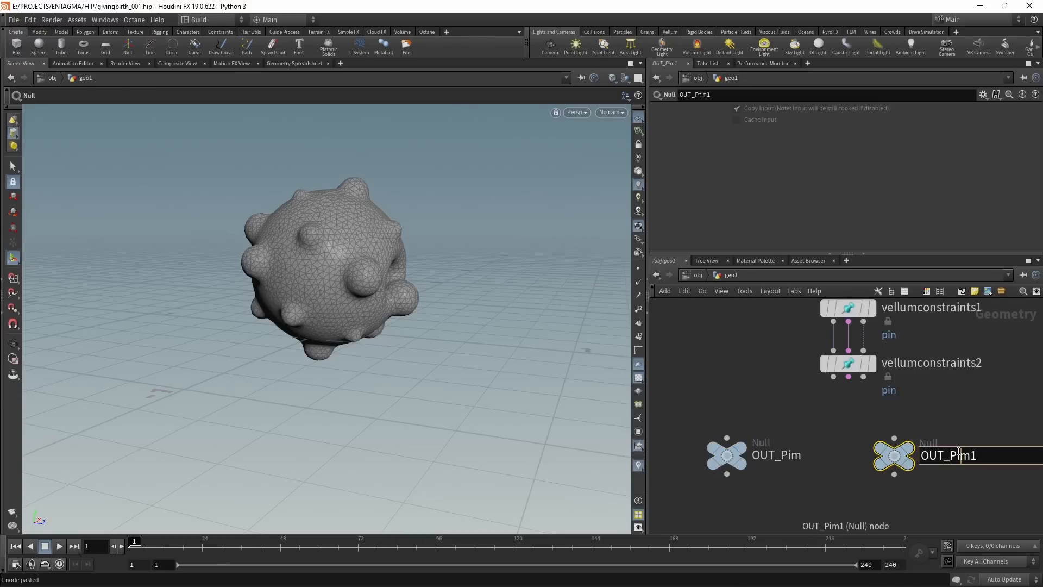
{"action": "left_click_drag", "start_coordinate": [950, 455], "coordinate": [978, 455]}
{"action": "type", "text": "Pim_Constraints"}
{"action": "key", "text": "Return"}
{"action": "left_click_drag", "start_coordinate": [849, 377], "coordinate": [876, 463]}
- Review the node chain from the remesh through the Tet Conform to the pin group, examining the pinned points on the mesh
{"action": "scroll", "coordinate": [923, 442], "scroll_direction": "down", "scroll_amount": 2}
{"action": "middle_click_drag", "start_coordinate": [971, 419], "coordinate": [902, 481]}
{"action": "scroll", "coordinate": [902, 473], "scroll_direction": "down", "scroll_amount": 2}
{"action": "middle_click_drag", "start_coordinate": [903, 431], "coordinate": [931, 497]}
{"action": "scroll", "coordinate": [918, 478], "scroll_direction": "up", "scroll_amount": 2}
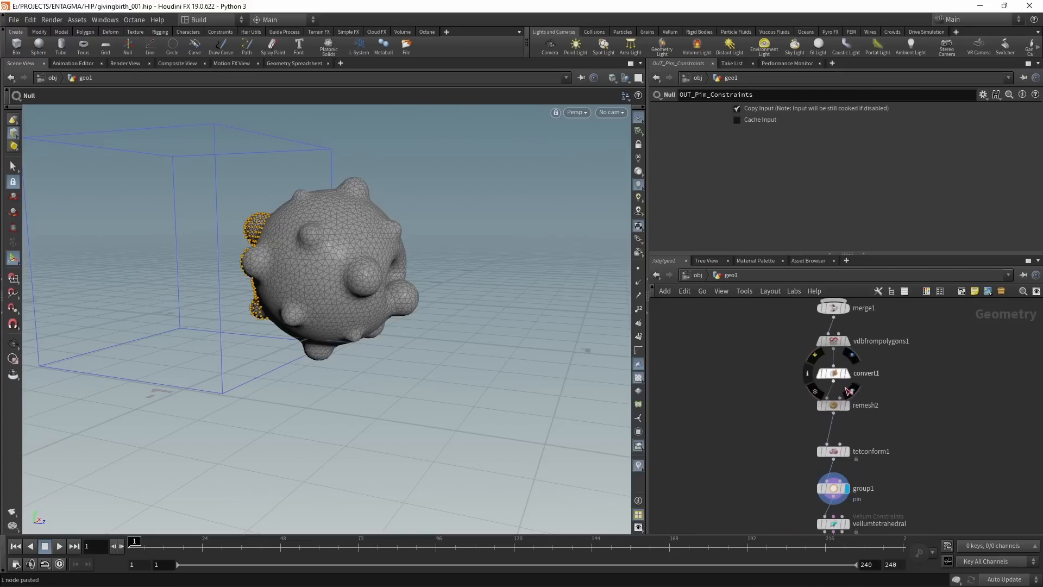
{"action": "left_click", "coordinate": [846, 406]}
{"action": "left_click", "coordinate": [833, 405]}
{"action": "middle_click_drag", "start_coordinate": [894, 533], "coordinate": [909, 417]}
{"action": "left_click", "coordinate": [857, 339]}
{"action": "left_click", "coordinate": [862, 336]}
{"action": "left_click", "coordinate": [862, 374]}
{"action": "left_click", "coordinate": [834, 373]}
{"action": "left_click_drag", "start_coordinate": [239, 239], "coordinate": [289, 245], "text": "alt"}
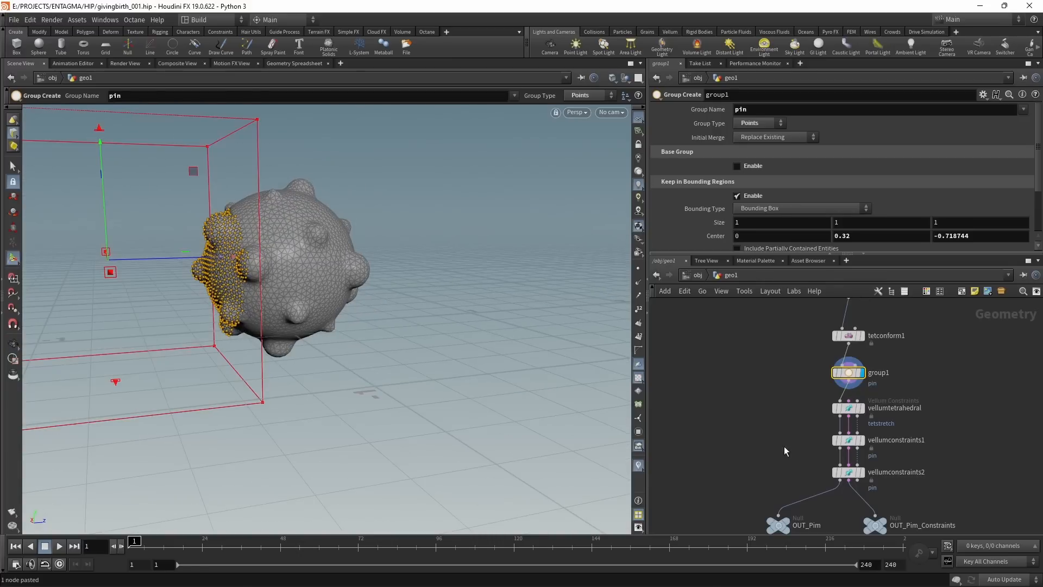
- Inspect the tetrahedral constraint and the first pin constraint in the viewport, viewing the pinned side of the sphere
{"action": "key", "text": "Down"}
{"action": "key", "text": "h"}
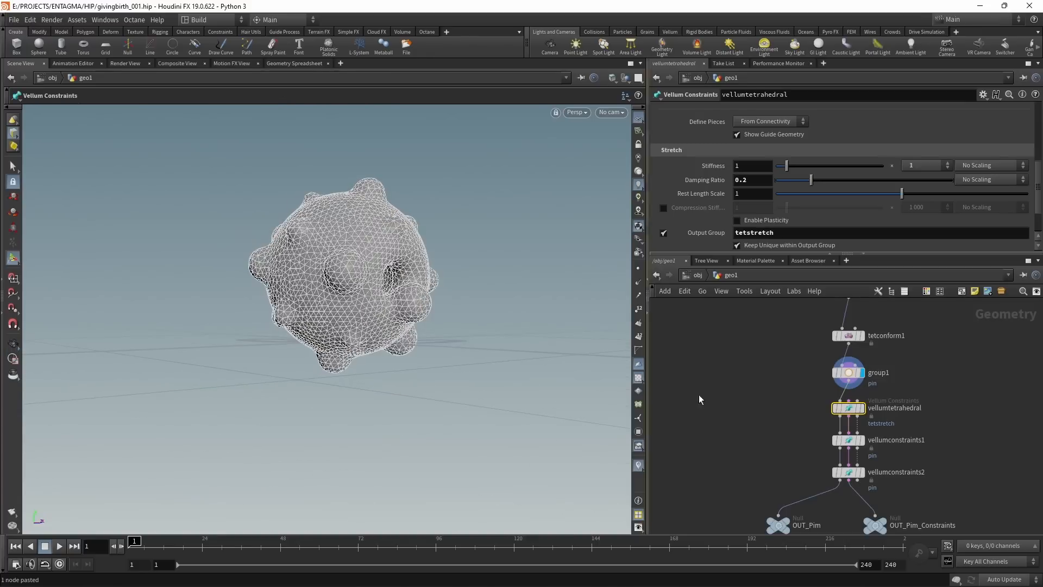
{"action": "key", "text": "Down"}
{"action": "left_click_drag", "start_coordinate": [380, 282], "coordinate": [235, 299], "text": "alt"}
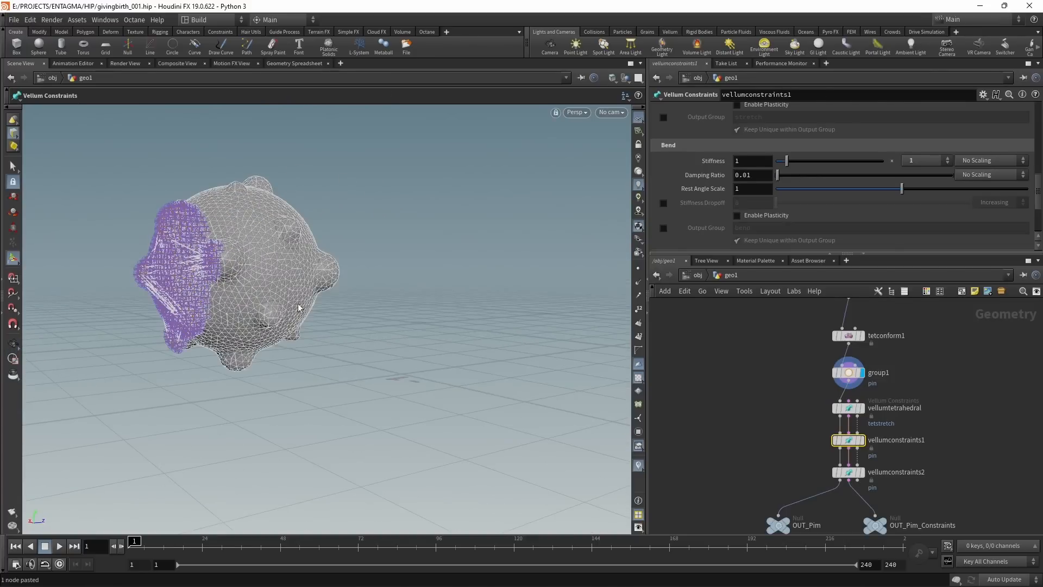
- Inspect the second pin constraint from the sphere's other side in the viewport and save the scene
{"action": "key", "text": "Down"}
{"action": "key", "text": "Escape"}
{"action": "left_click_drag", "start_coordinate": [305, 274], "coordinate": [196, 281]}
{"action": "key", "text": "Return"}
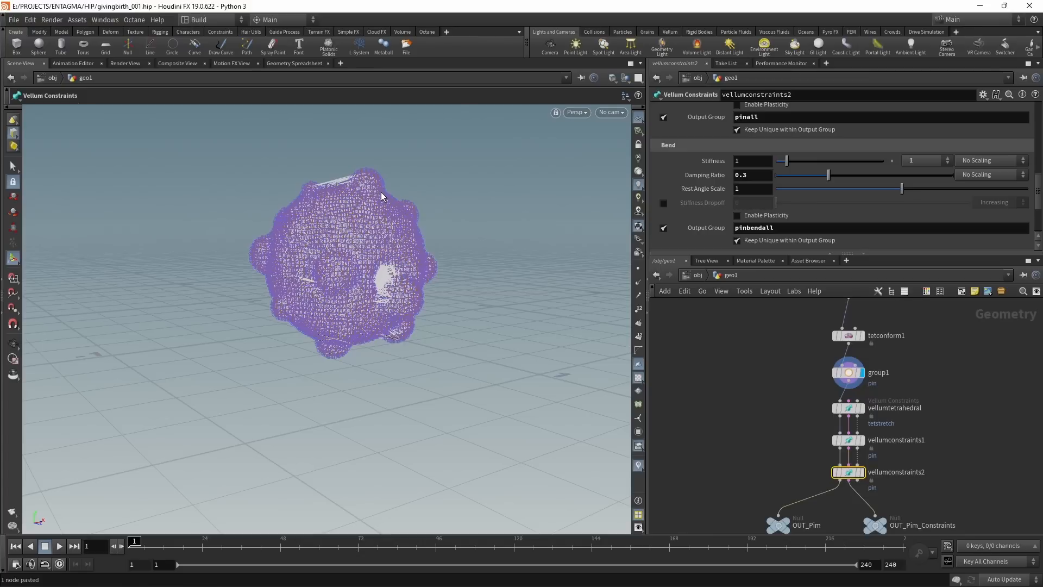
{"action": "key", "text": "ctrl+s"}
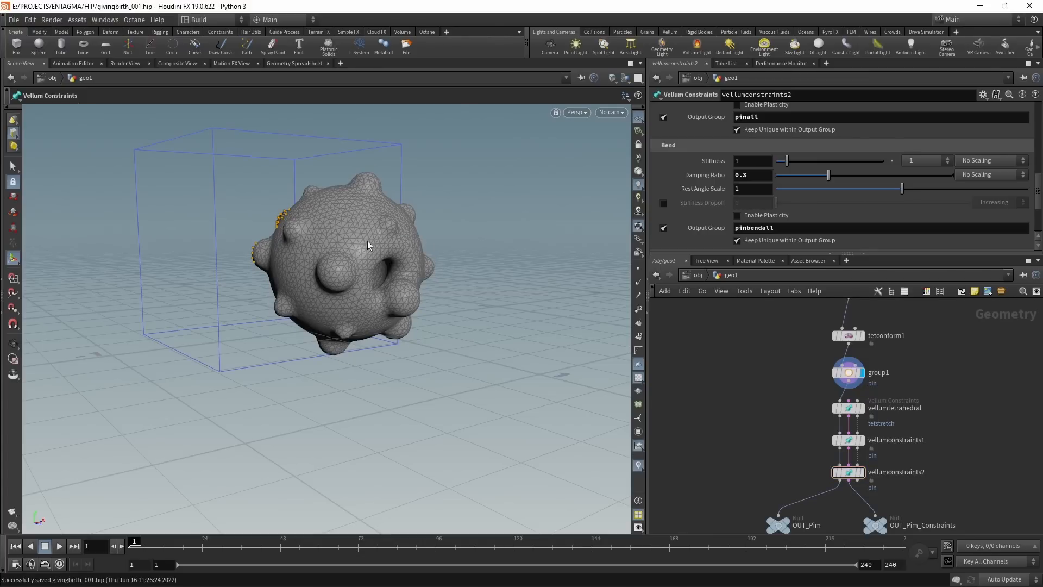
- Add a Sphere node in an empty area of the network, set its primitive type to Polygon, and display it
{"action": "middle_click_drag", "start_coordinate": [942, 419], "coordinate": [731, 465]}
{"action": "scroll", "coordinate": [731, 465], "scroll_direction": "down", "scroll_amount": 4}
{"action": "middle_click_drag", "start_coordinate": [793, 421], "coordinate": [744, 409]}
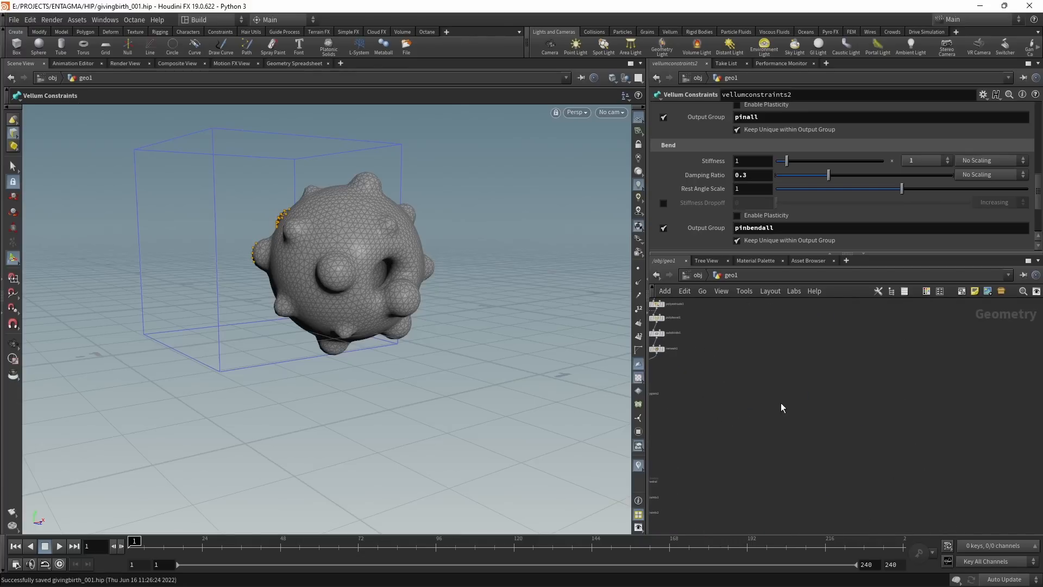
{"action": "key", "text": "Tab"}
{"action": "type", "text": "sphere"}
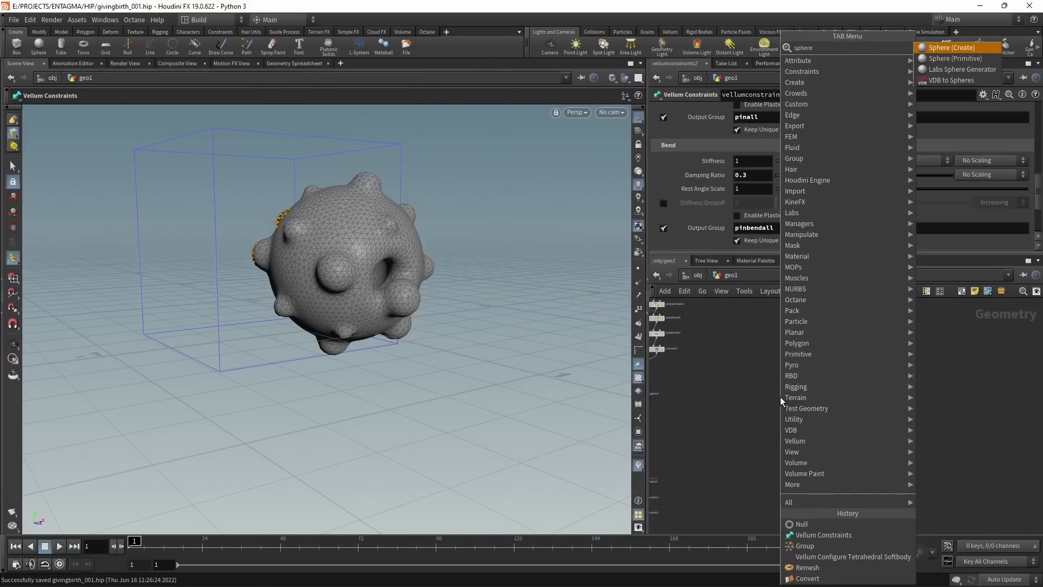
{"action": "key", "text": "Return"}
{"action": "left_click", "coordinate": [780, 396]}
{"action": "scroll", "coordinate": [780, 388], "scroll_direction": "up", "scroll_amount": 5}
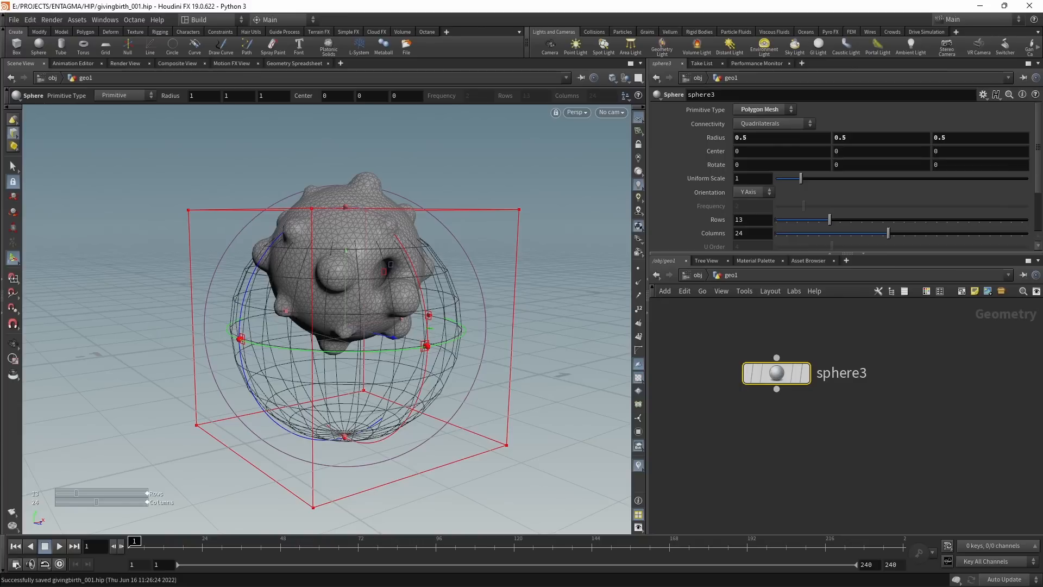
{"action": "left_click", "coordinate": [780, 111]}
{"action": "left_click", "coordinate": [758, 136]}
{"action": "mouse_move", "coordinate": [808, 390]}
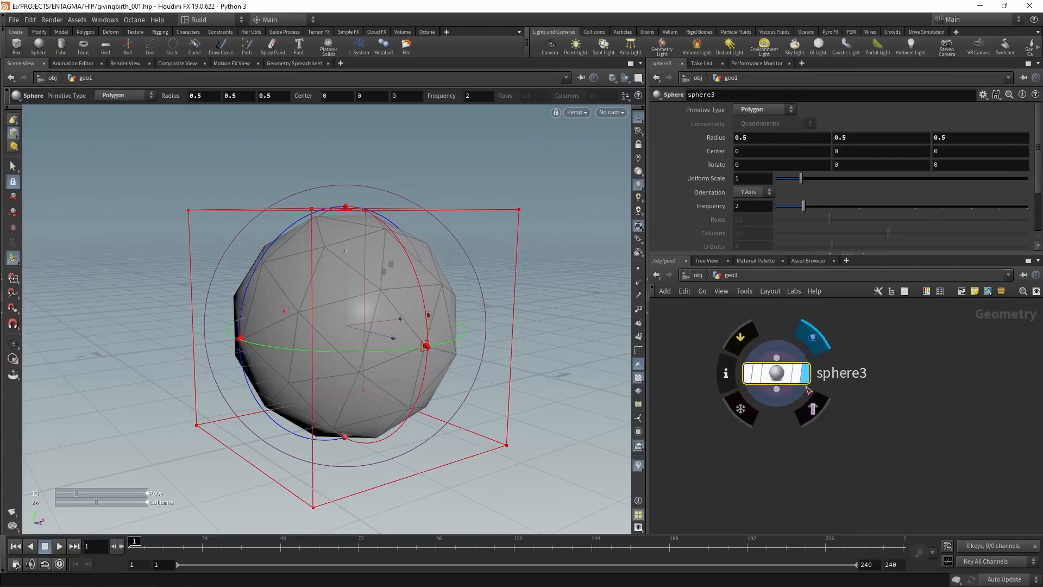
- Set the new sphere's uniform scale to 0.28 and reposition its node in the network
{"action": "left_click", "coordinate": [761, 178]}
{"action": "type", "text": "0.28"}
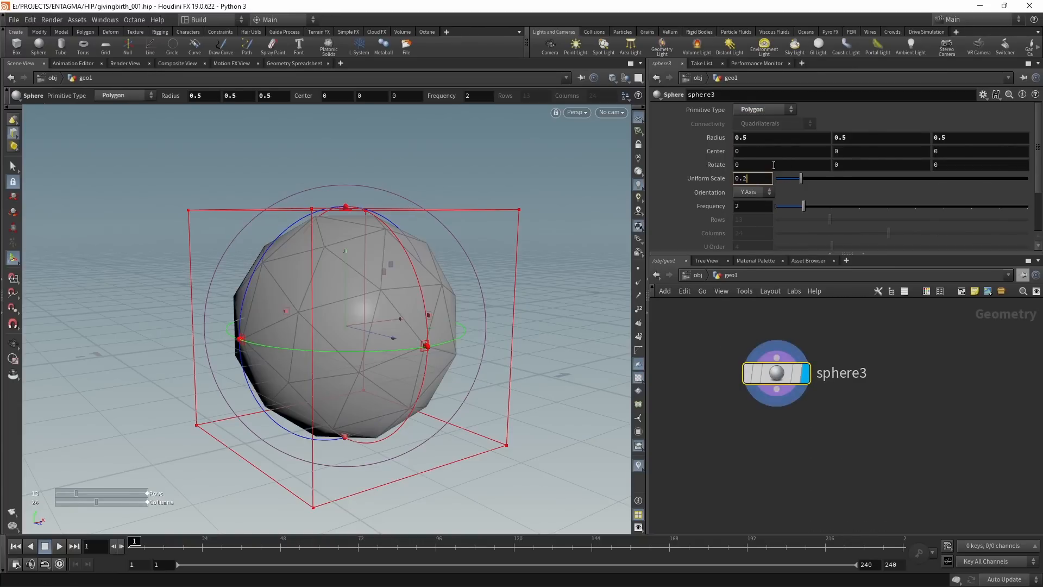
{"action": "key", "text": "Return"}
{"action": "left_click_drag", "start_coordinate": [776, 373], "coordinate": [860, 449]}
{"action": "middle_click_drag", "start_coordinate": [768, 386], "coordinate": [911, 422]}
{"action": "scroll", "coordinate": [911, 421], "scroll_direction": "down", "scroll_amount": 3}
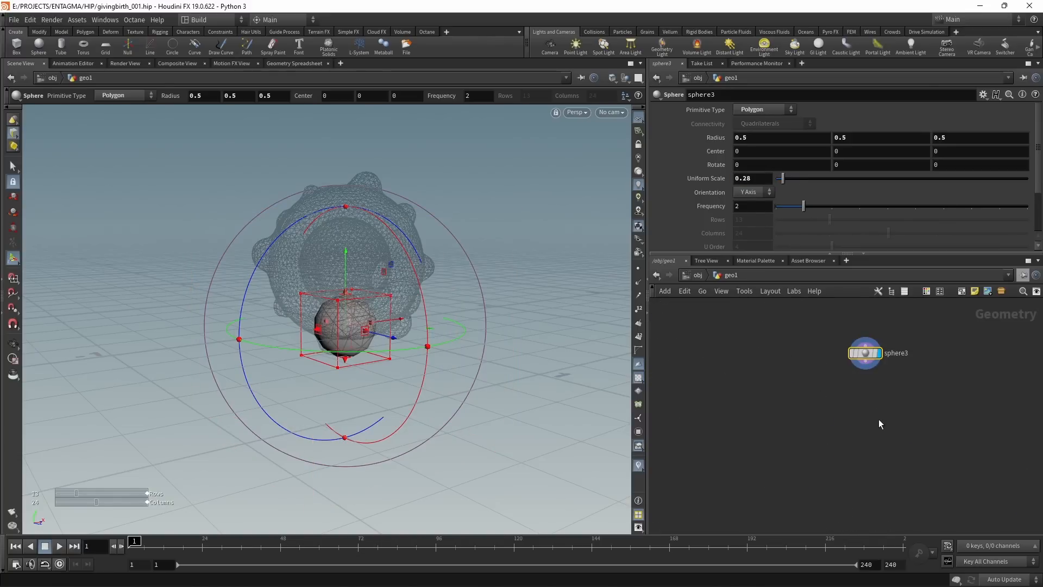
- Raise the small sphere inside the hollow shell by setting its center Y to 0.257405
{"action": "left_click_drag", "start_coordinate": [347, 262], "coordinate": [349, 197]}
{"action": "left_click_drag", "start_coordinate": [852, 153], "coordinate": [867, 152]}
{"action": "key", "text": "BackSpace"}
{"action": "key", "text": "BackSpace"}
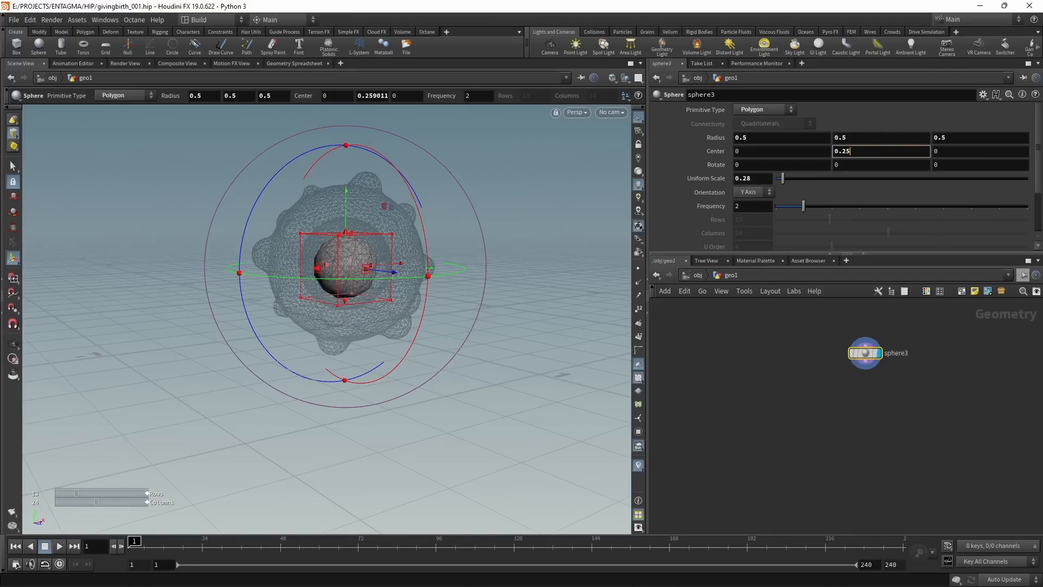
{"action": "type", "text": "7405"}
{"action": "key", "text": "Return"}
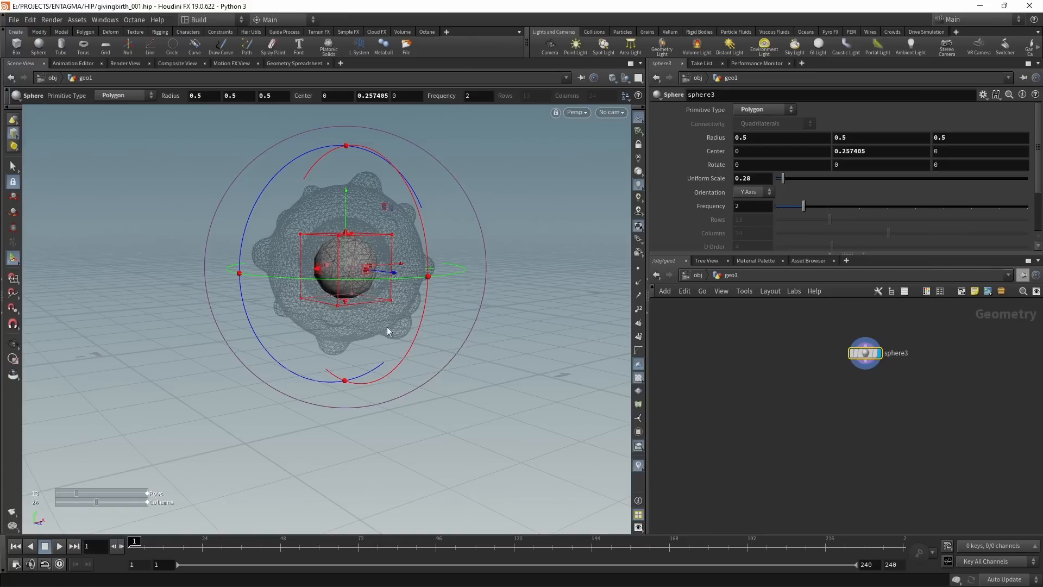
- Set the small sphere's frequency to 6 and add a Vellum Configure Balloon setup below it
{"action": "left_click_drag", "start_coordinate": [369, 292], "coordinate": [416, 306], "text": "alt"}
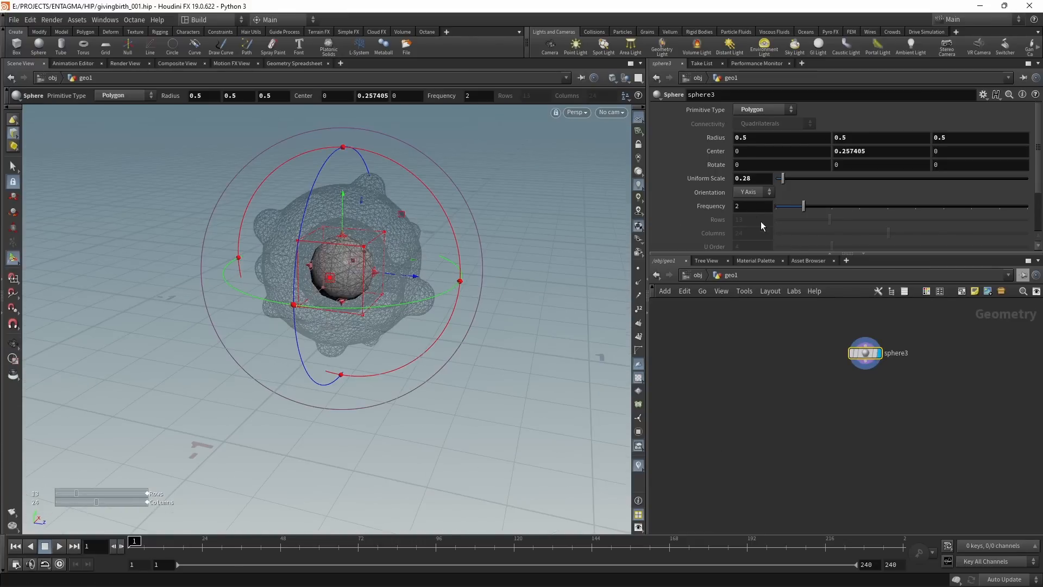
{"action": "scroll", "coordinate": [751, 205], "scroll_direction": "up", "scroll_amount": 4}
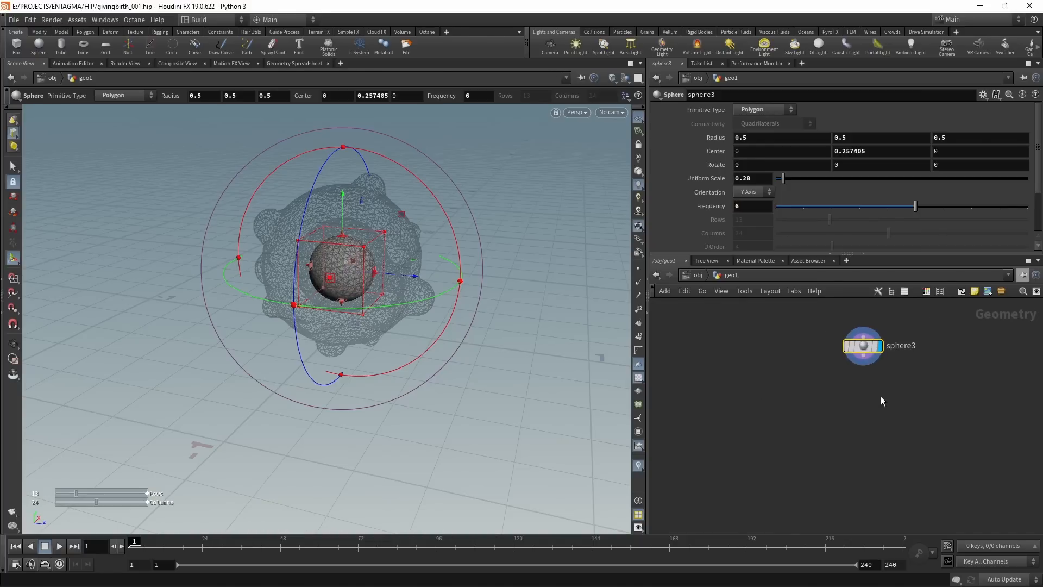
{"action": "key", "text": "Tab"}
{"action": "type", "text": "velbal"}
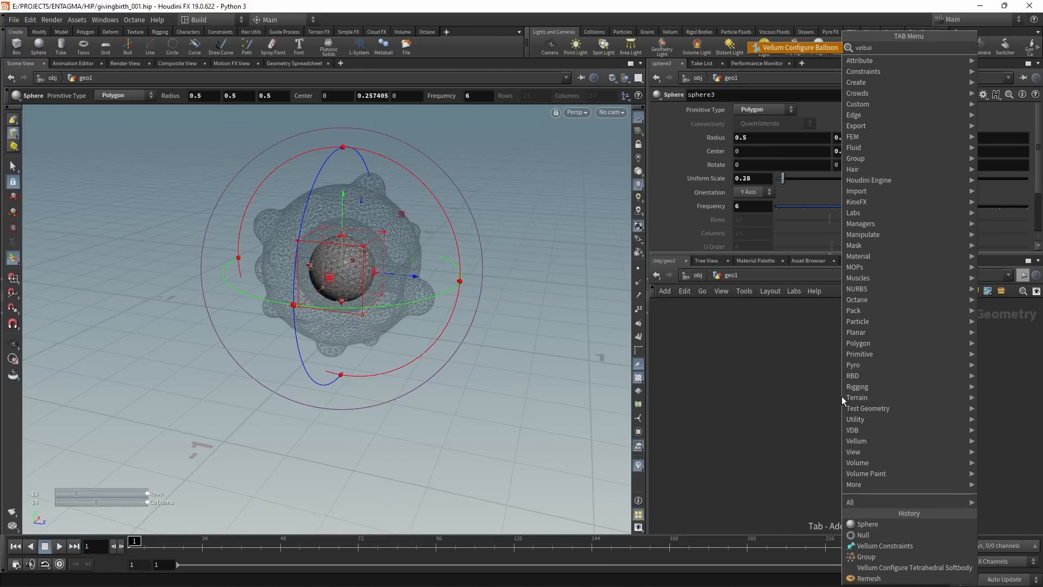
{"action": "key", "text": "Return"}
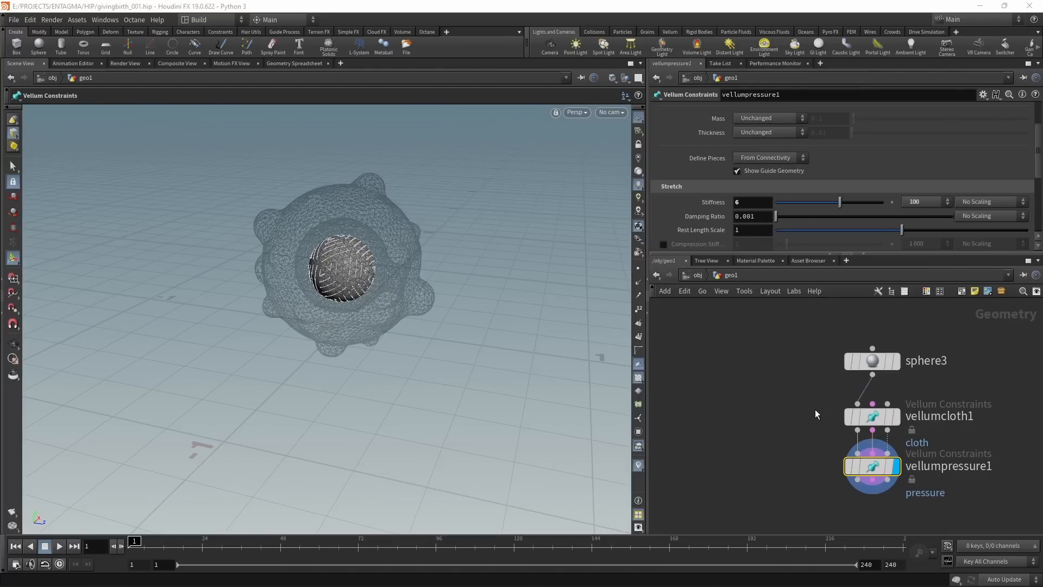
- Set the edge length scale of the balloon's cloth constraint to 0.9
{"action": "left_click", "coordinate": [864, 416]}
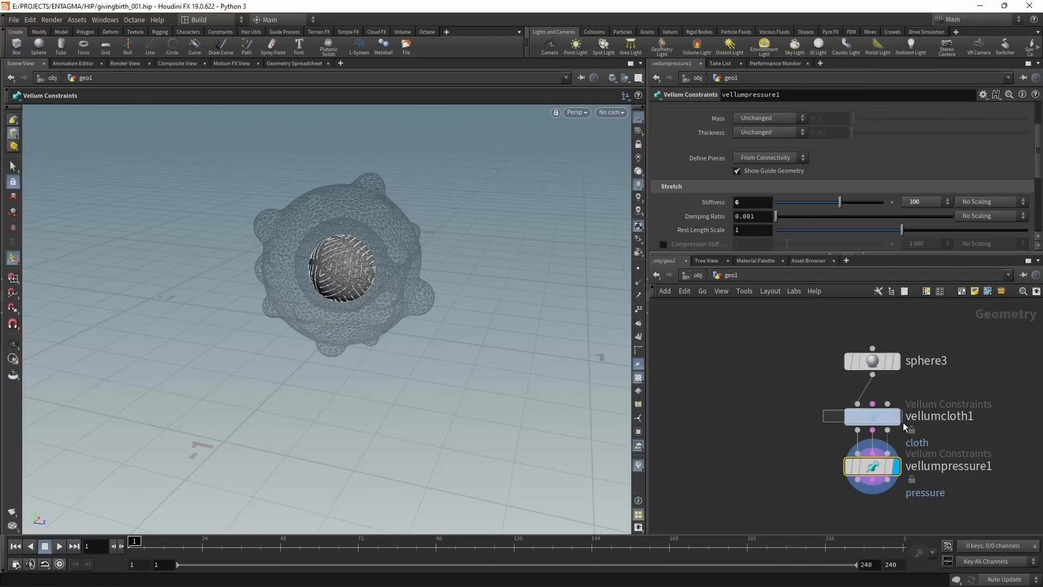
{"action": "left_click_drag", "start_coordinate": [850, 256], "coordinate": [851, 417]}
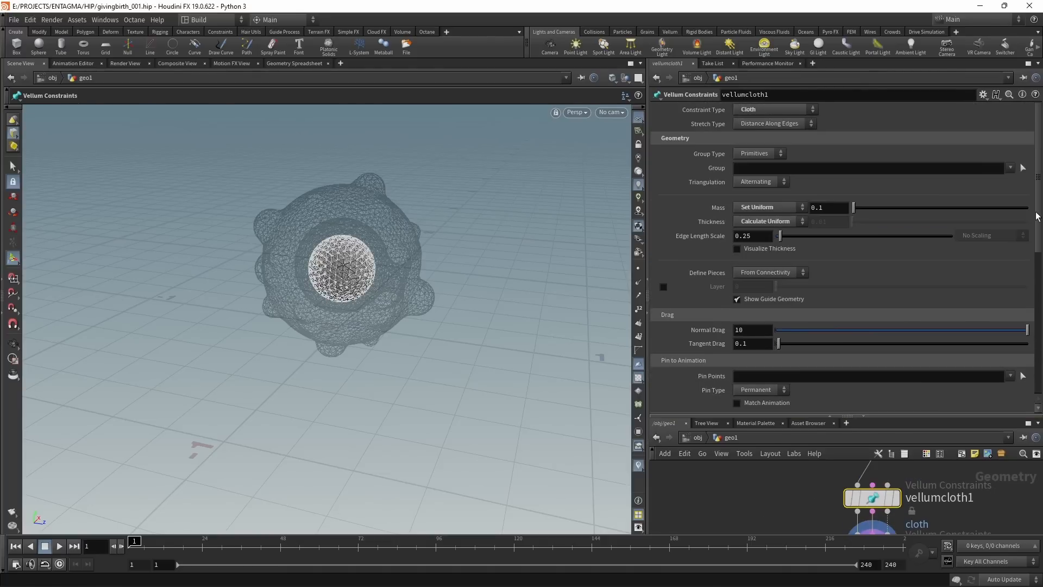
{"action": "left_click", "coordinate": [762, 238]}
{"action": "key", "text": "BackSpace"}
{"action": "key", "text": "BackSpace"}
{"action": "type", "text": "9"}
{"action": "key", "text": "Return"}
{"action": "scroll", "coordinate": [763, 240], "scroll_direction": "down", "scroll_amount": 5}
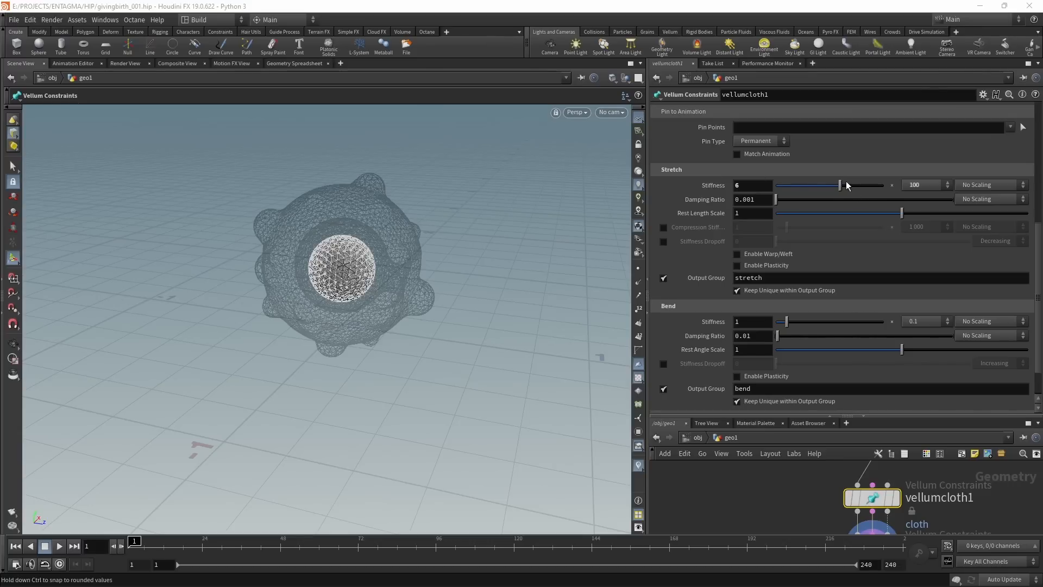
- Rename the cloth constraint's stretch output group to spherestretch and add the prefix sphere to its bend output group
{"action": "type", "text": "sphere"}
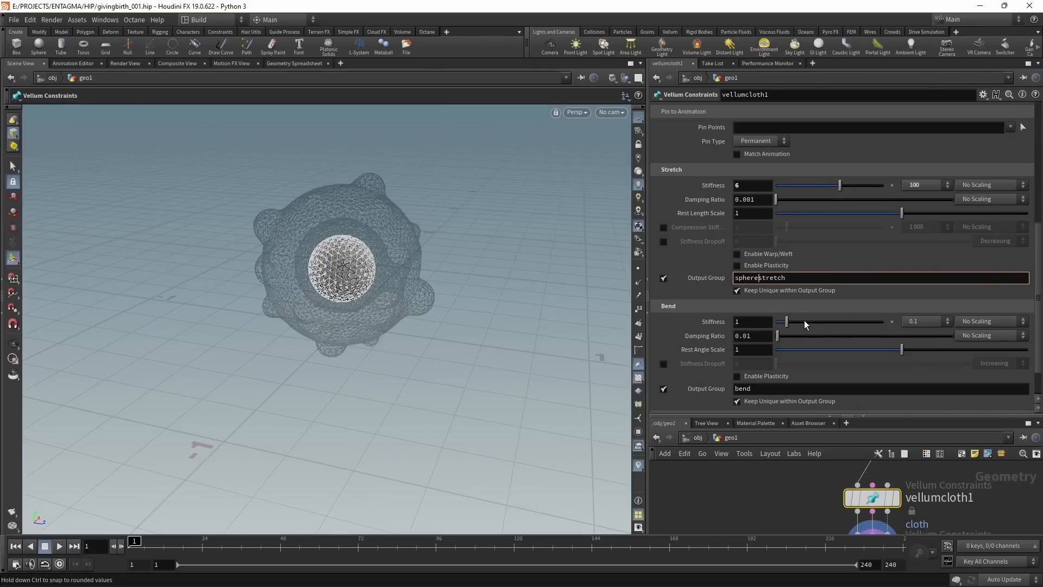
{"action": "scroll", "coordinate": [1038, 250], "scroll_direction": "down", "scroll_amount": 3}
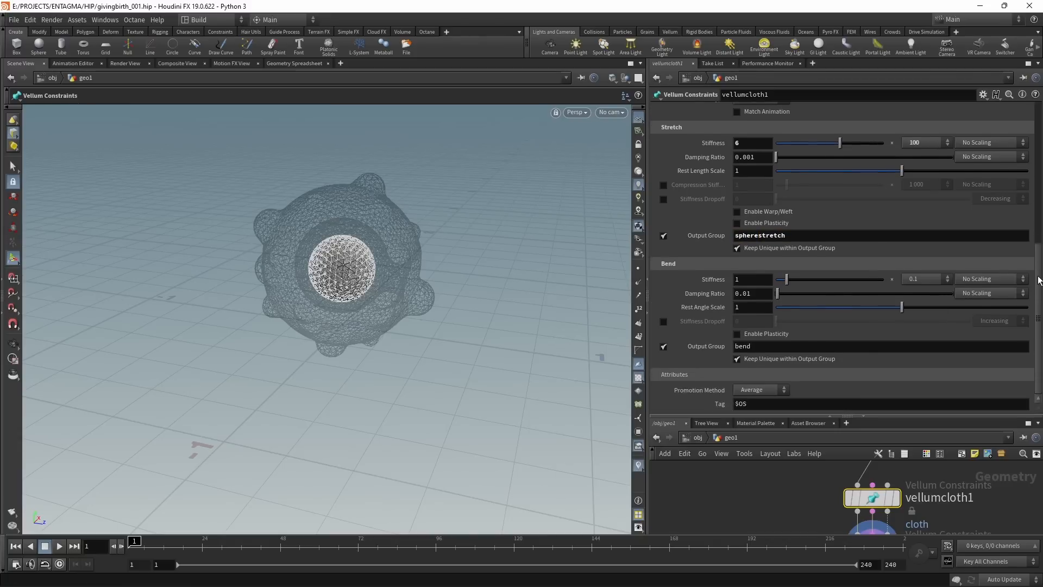
{"action": "left_click", "coordinate": [807, 347]}
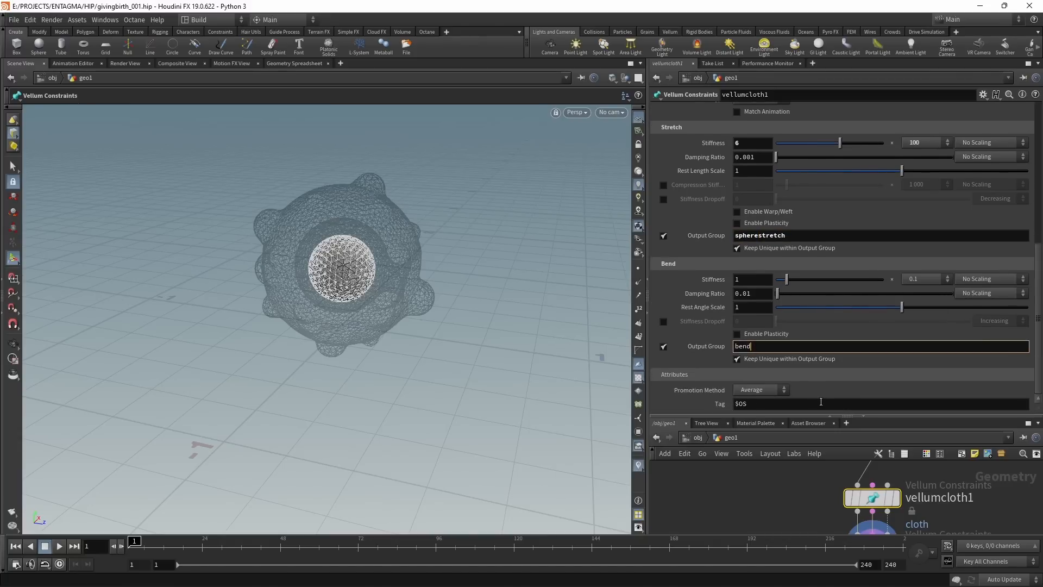
{"action": "type", "text": "sphere"}
{"action": "key", "text": "Return"}
{"action": "scroll", "coordinate": [810, 487], "scroll_direction": "down", "scroll_amount": 2}
- Set the stretch rest length scale of the balloon's pressure constraint to 100
{"action": "left_click", "coordinate": [847, 487]}
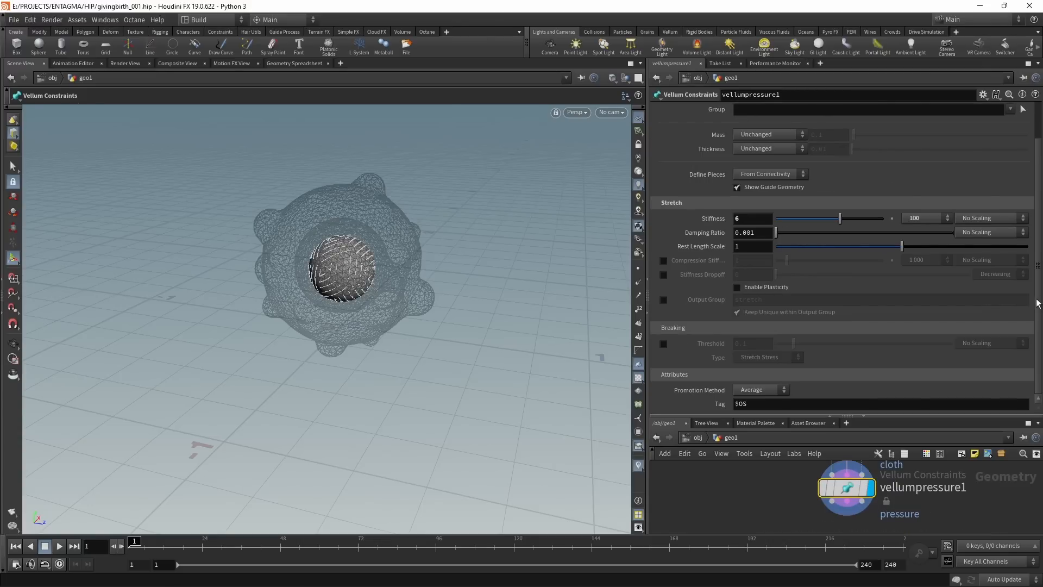
{"action": "scroll", "coordinate": [978, 228], "scroll_direction": "up", "scroll_amount": 3}
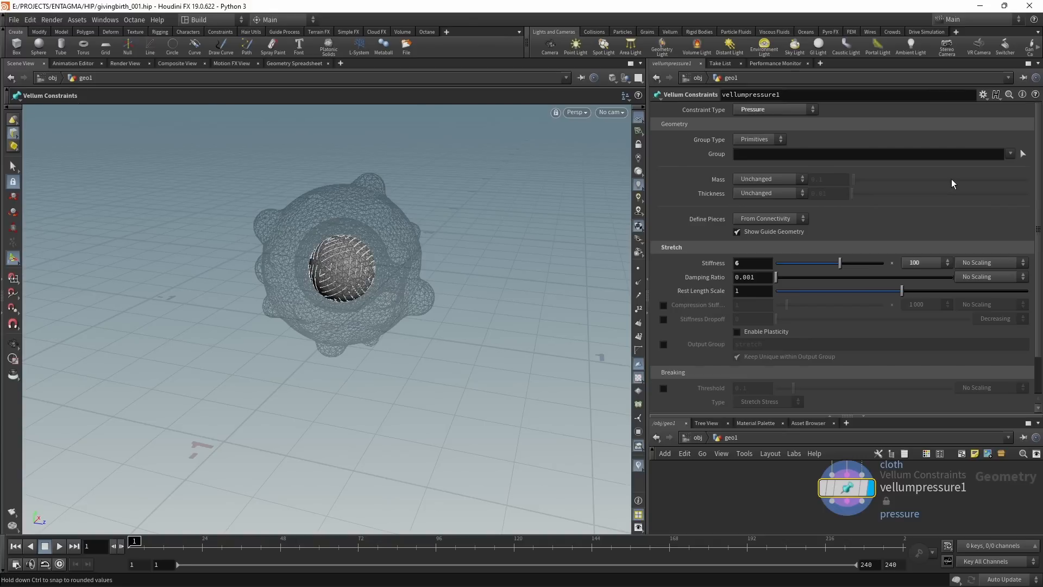
{"action": "left_click", "coordinate": [752, 291]}
{"action": "type", "text": "00"}
{"action": "key", "text": "Return"}
- Enable the pressure constraint's stretch output group and name it spherepressure
{"action": "left_click", "coordinate": [663, 344]}
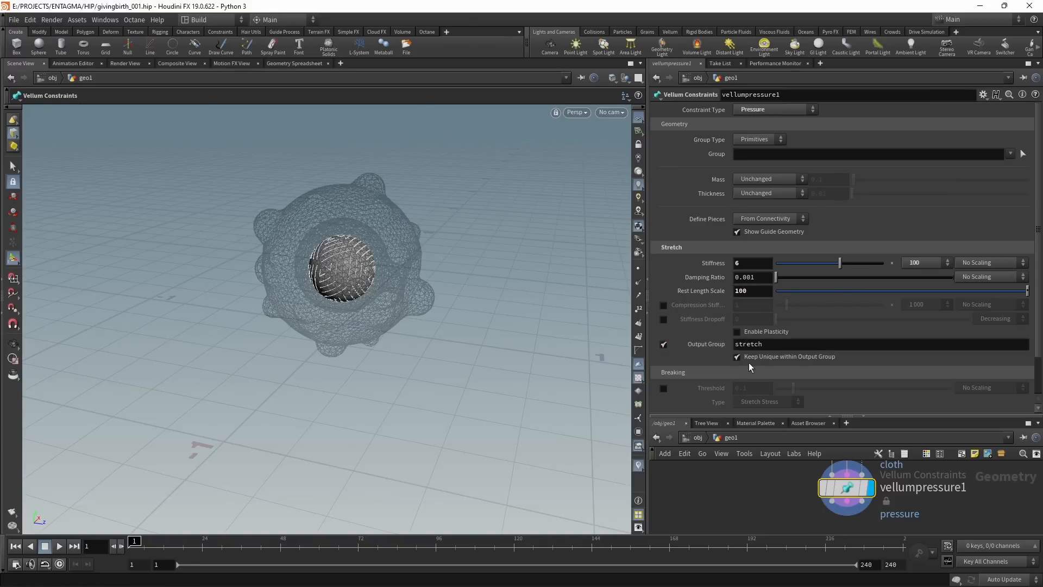
{"action": "double_click", "coordinate": [753, 344]}
{"action": "type", "text": "spherepressure"}
{"action": "key", "text": "Return"}
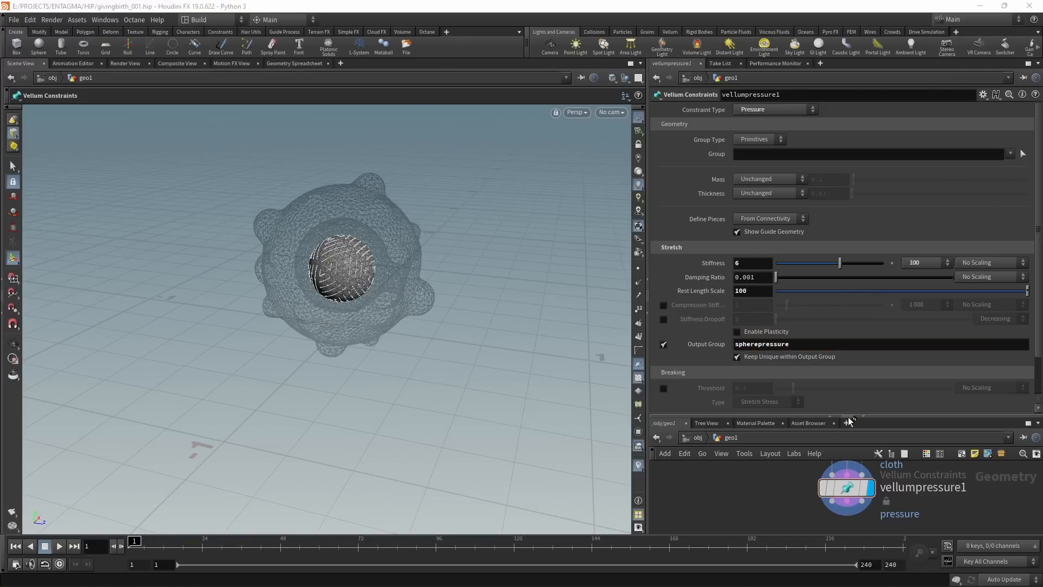
- Add a Null node on the pressure constraint's geometry output and name it OUT_Sphere
{"action": "left_click_drag", "start_coordinate": [850, 422], "coordinate": [849, 297]}
{"action": "scroll", "coordinate": [801, 426], "scroll_direction": "up", "scroll_amount": 3}
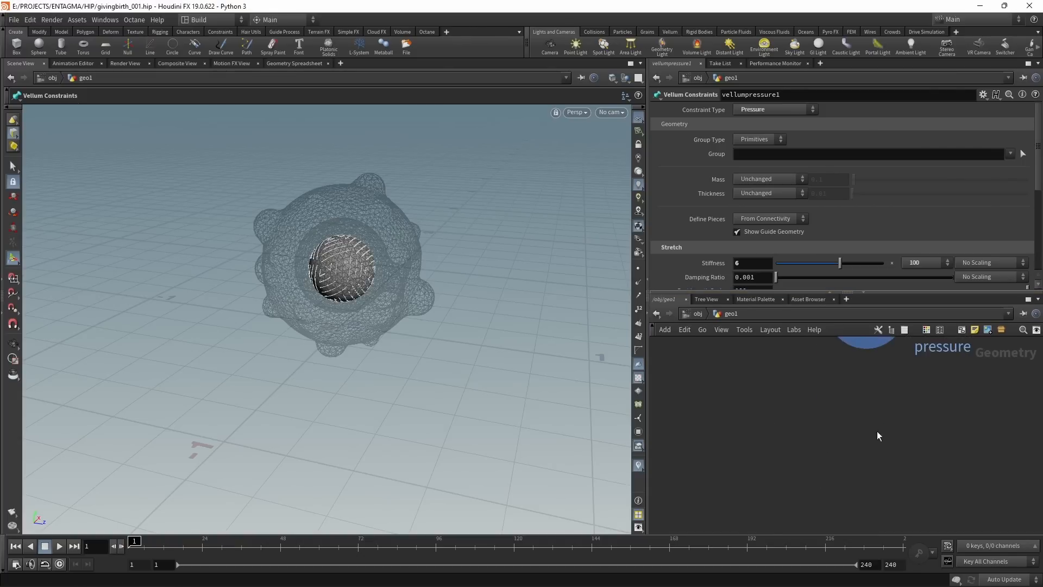
{"action": "middle_click_drag", "start_coordinate": [877, 436], "coordinate": [808, 478]}
{"action": "key", "text": "Tab"}
{"action": "type", "text": "null"}
{"action": "key", "text": "Return"}
{"action": "left_click", "coordinate": [807, 485]}
{"action": "double_click", "coordinate": [863, 478]}
{"action": "type", "text": "OUT_Sphere"}
{"action": "key", "text": "Return"}
{"action": "left_click_drag", "start_coordinate": [813, 478], "coordinate": [742, 471]}
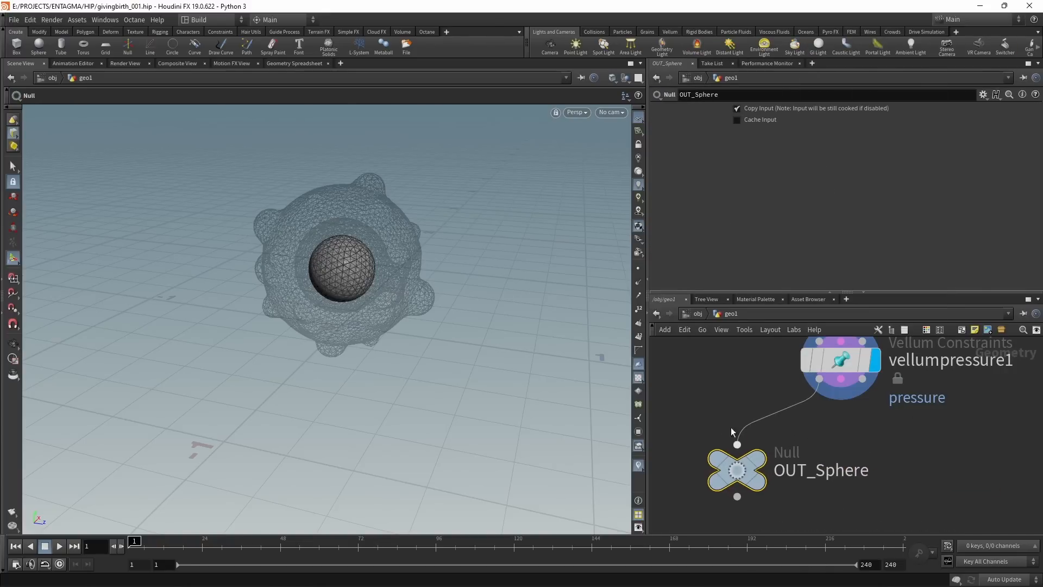
- Duplicate the OUT_Sphere null and rename the copy OUT_Sphere_Constrtaints
{"action": "key", "text": "ctrl+c"}
{"action": "key", "text": "ctrl+v"}
{"action": "double_click", "coordinate": [956, 468]}
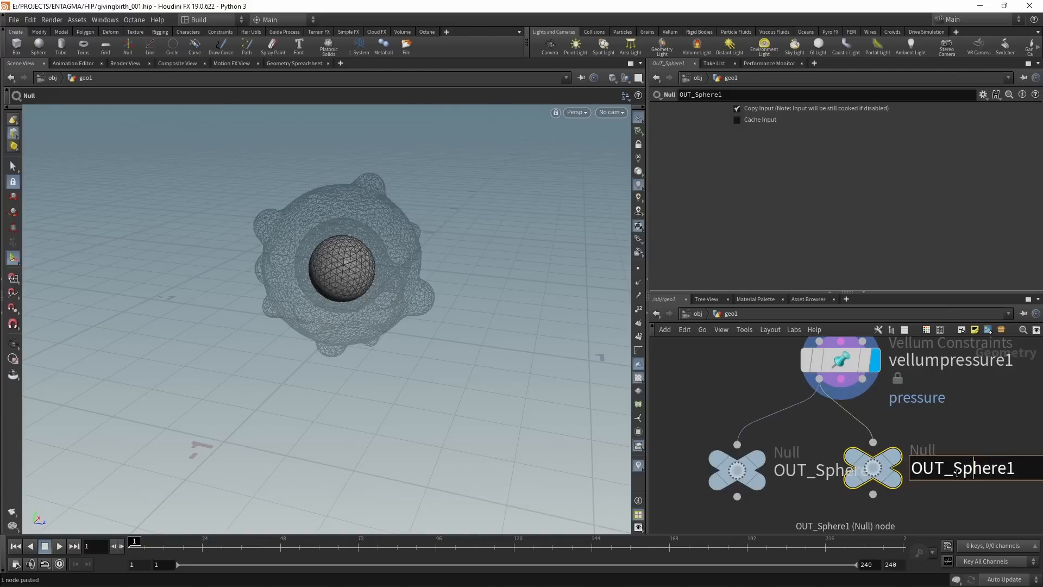
{"action": "left_click", "coordinate": [1030, 499]}
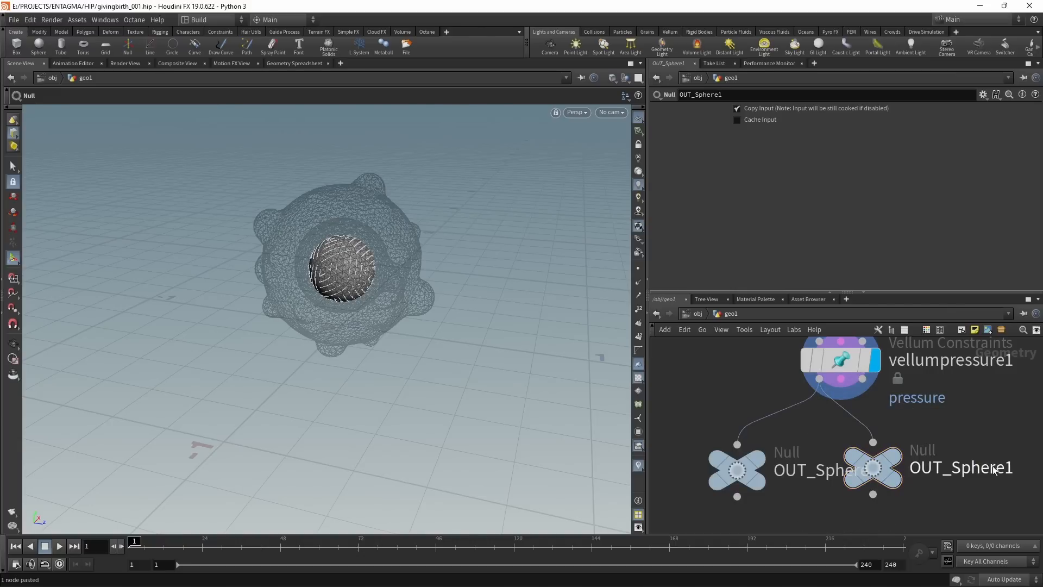
{"action": "double_click", "coordinate": [994, 470]}
{"action": "key", "text": "BackSpace"}
{"action": "type", "text": "_Constrtaints"}
{"action": "key", "text": "Return"}
- Wire the pressure constraint's constraint output to the duplicated null and space the two output nulls apart below it
{"action": "scroll", "coordinate": [946, 437], "scroll_direction": "down", "scroll_amount": 2}
{"action": "middle_click_drag", "start_coordinate": [947, 437], "coordinate": [924, 467]}
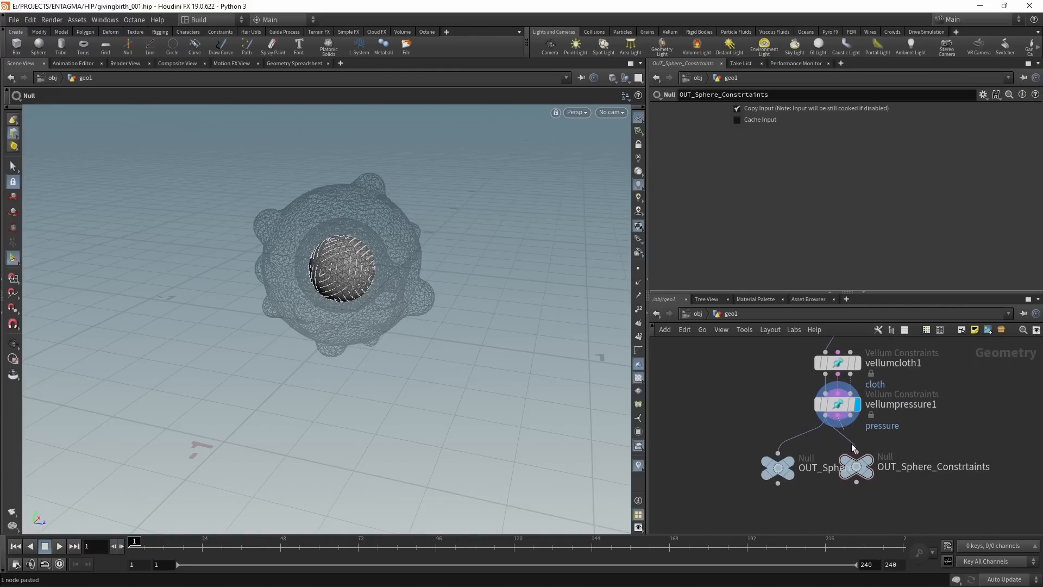
{"action": "left_click_drag", "start_coordinate": [777, 463], "coordinate": [747, 504]}
{"action": "left_click_drag", "start_coordinate": [854, 470], "coordinate": [863, 505]}
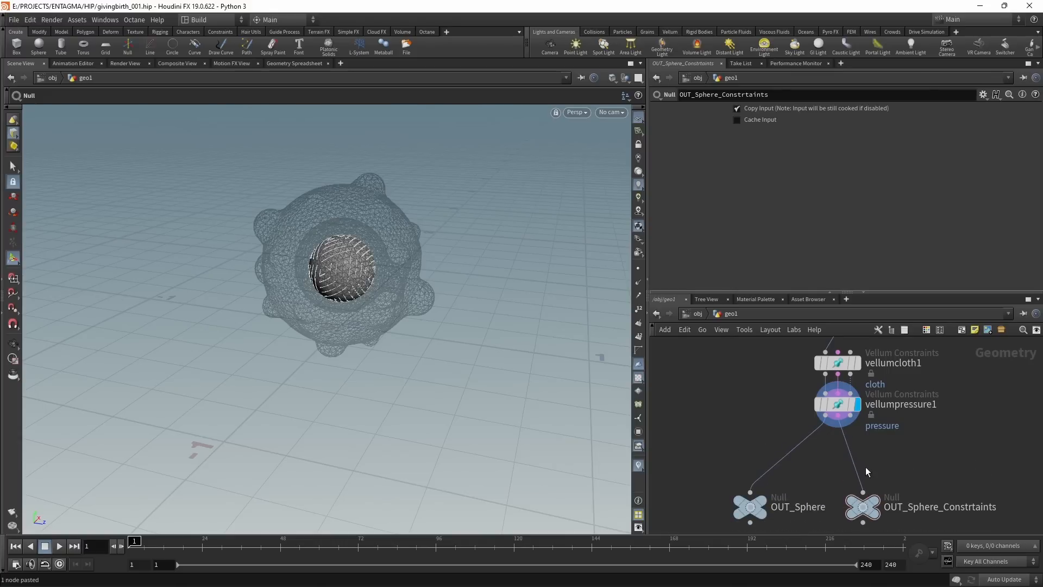
- Insert a Primitive Wrangle between the pressure constraint's constraint output and the constraints null, and display it
{"action": "key", "text": "Tab"}
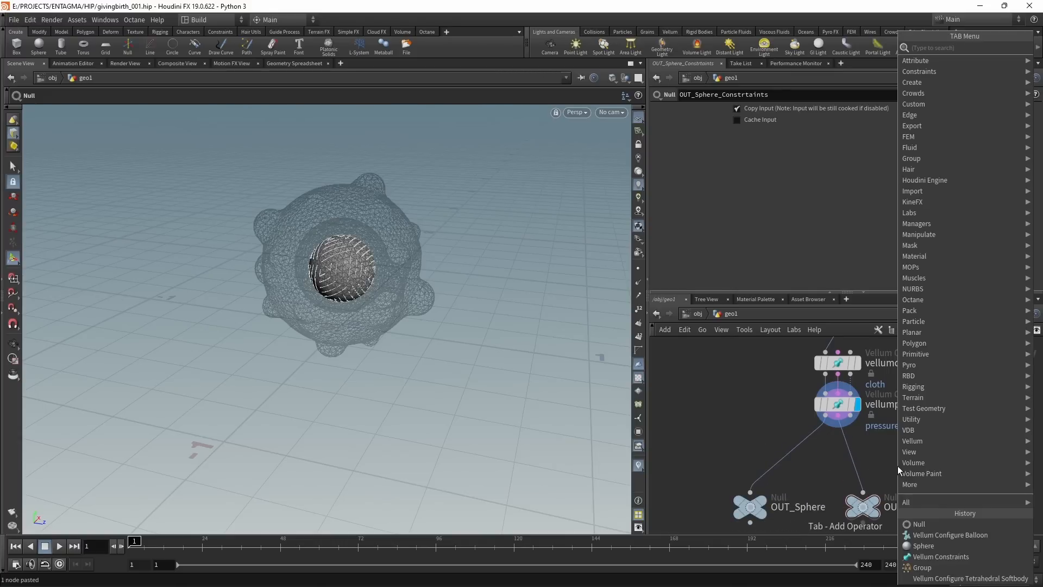
{"action": "type", "text": "primwr"}
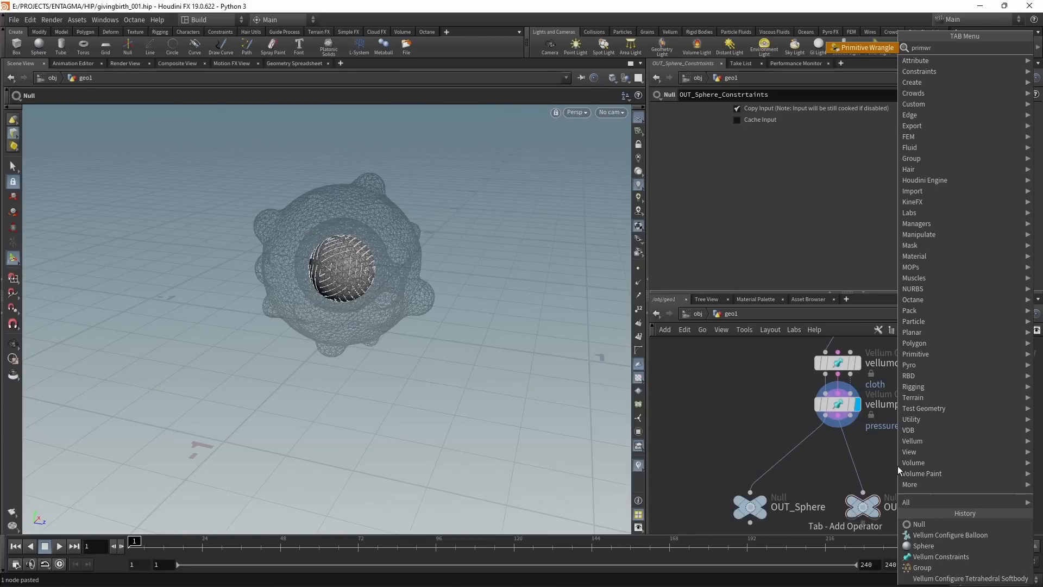
{"action": "key", "text": "Return"}
{"action": "left_click", "coordinate": [823, 449]}
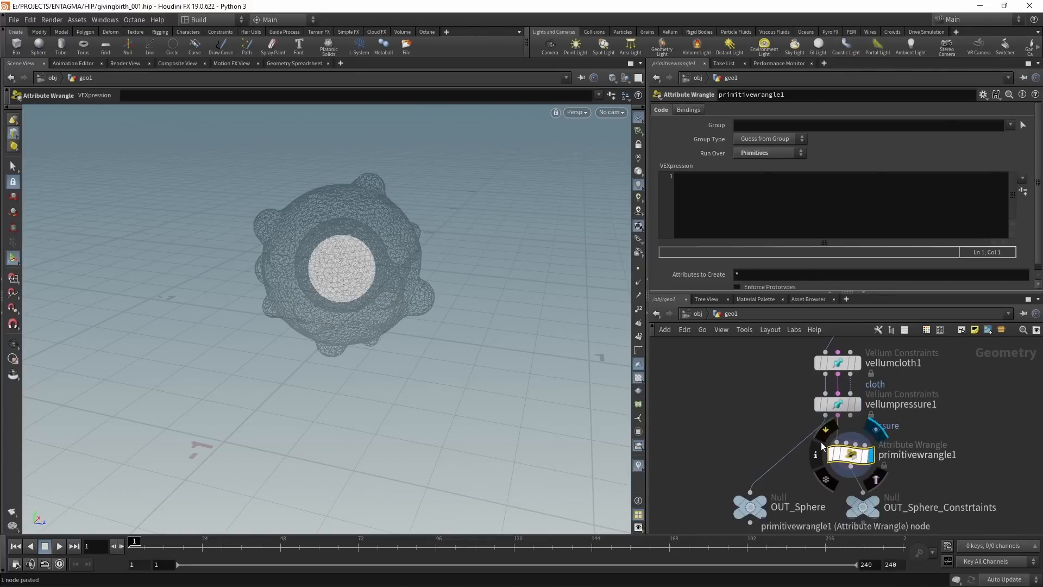
- Write VEX in the primitive wrangle setting f@age = 0.0; and f@maxage = 1.0;, and apply the code
{"action": "left_click", "coordinate": [792, 218]}
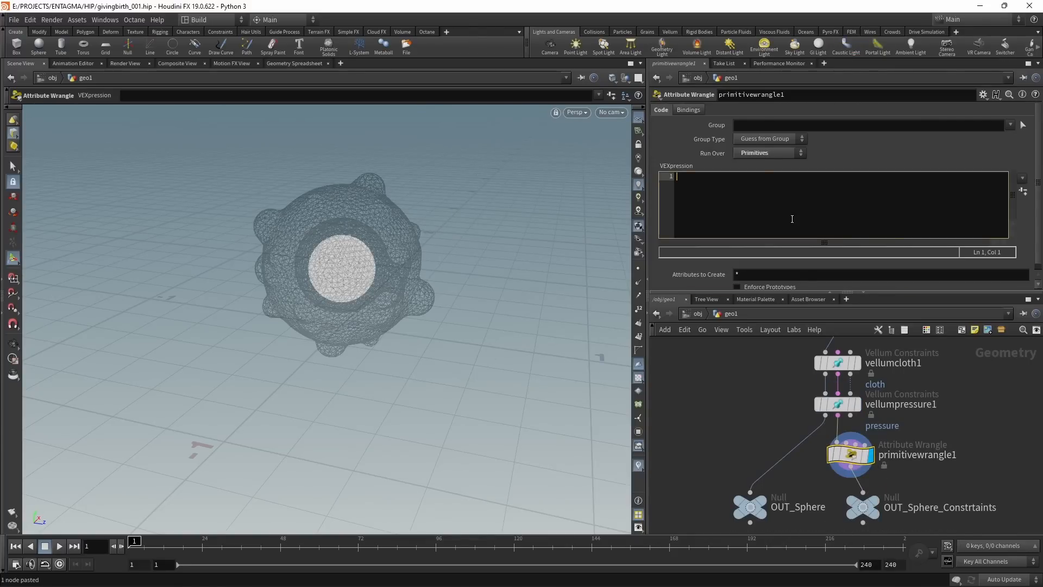
{"action": "type", "text": "f@"}
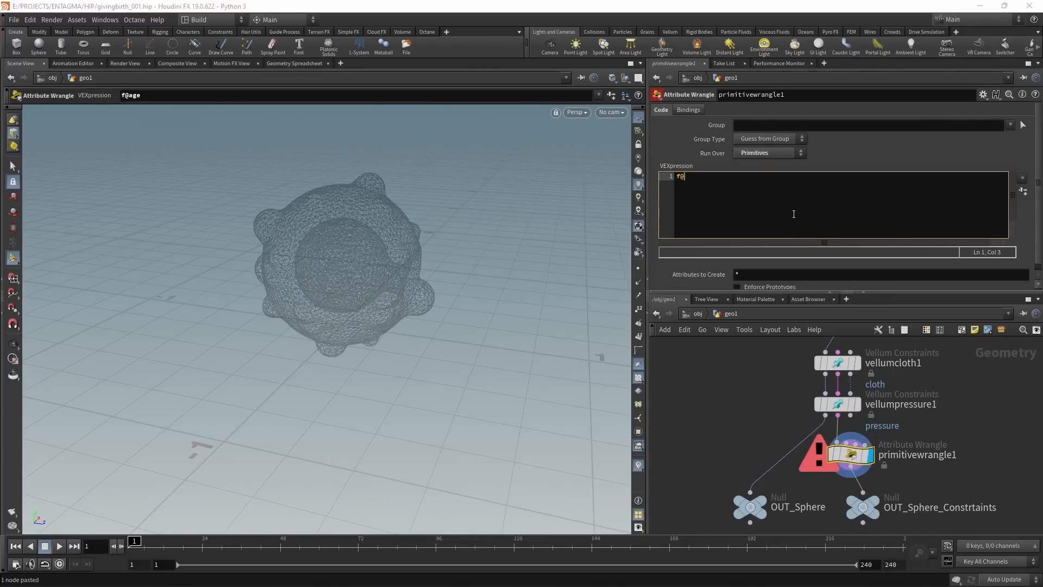
{"action": "type", "text": "age = 0.0;"}
{"action": "key", "text": "Return"}
{"action": "type", "text": "f@maxage = 1.0;"}
{"action": "key", "text": "ctrl+Return"}
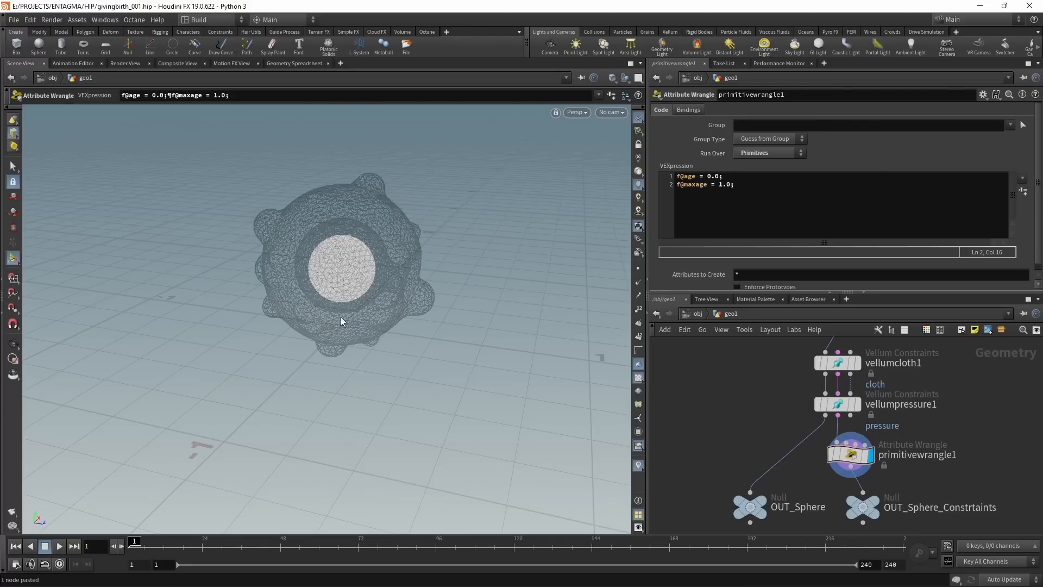
- Move the whole balloon sphere node branch further away from the softbody chain and save the scene
{"action": "scroll", "coordinate": [810, 391], "scroll_direction": "down", "scroll_amount": 8}
{"action": "left_click_drag", "start_coordinate": [799, 450], "coordinate": [915, 423]}
{"action": "key", "text": "ctrl+s"}
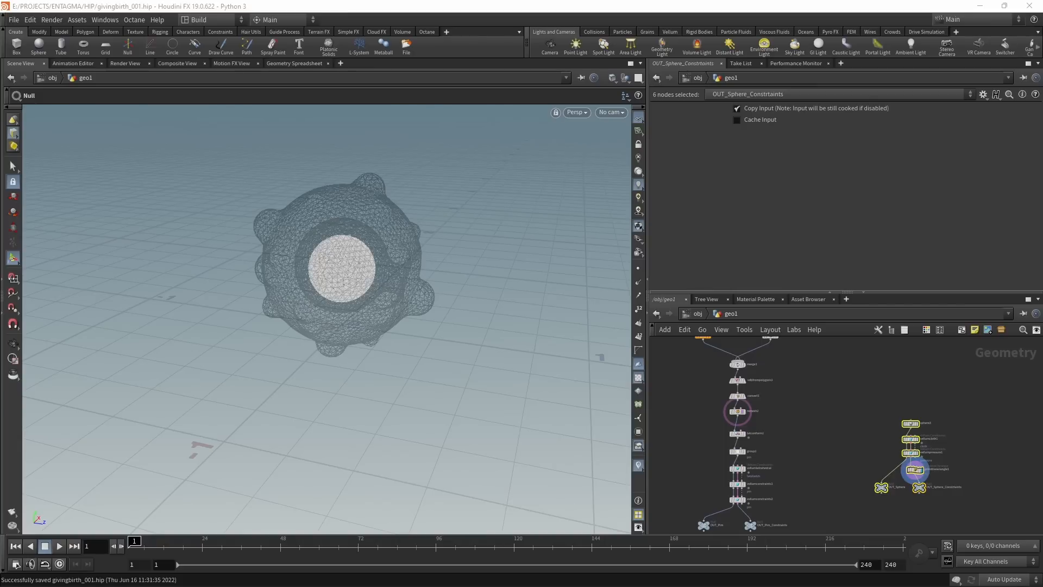
- Branch a Peak node off sphere3, place it beside the vellum cloth node and display it
{"action": "scroll", "coordinate": [911, 468], "scroll_direction": "up", "scroll_amount": 3}
{"action": "middle_click_drag", "start_coordinate": [1001, 432], "coordinate": [862, 463]}
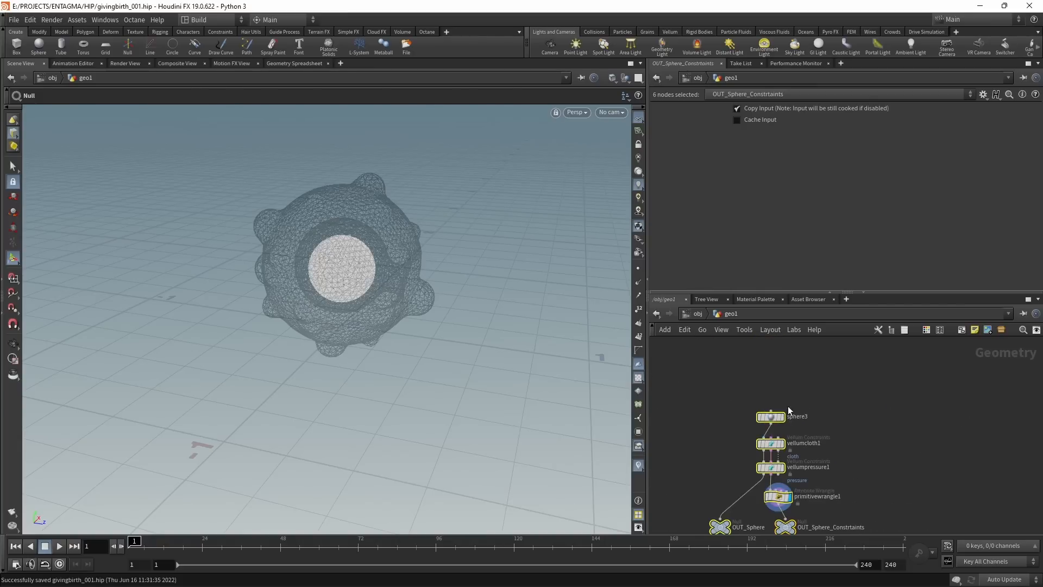
{"action": "left_click", "coordinate": [785, 415]}
{"action": "scroll", "coordinate": [892, 423], "scroll_direction": "up", "scroll_amount": 2}
{"action": "key", "text": "Tab"}
{"action": "type", "text": "peak"}
{"action": "key", "text": "Return"}
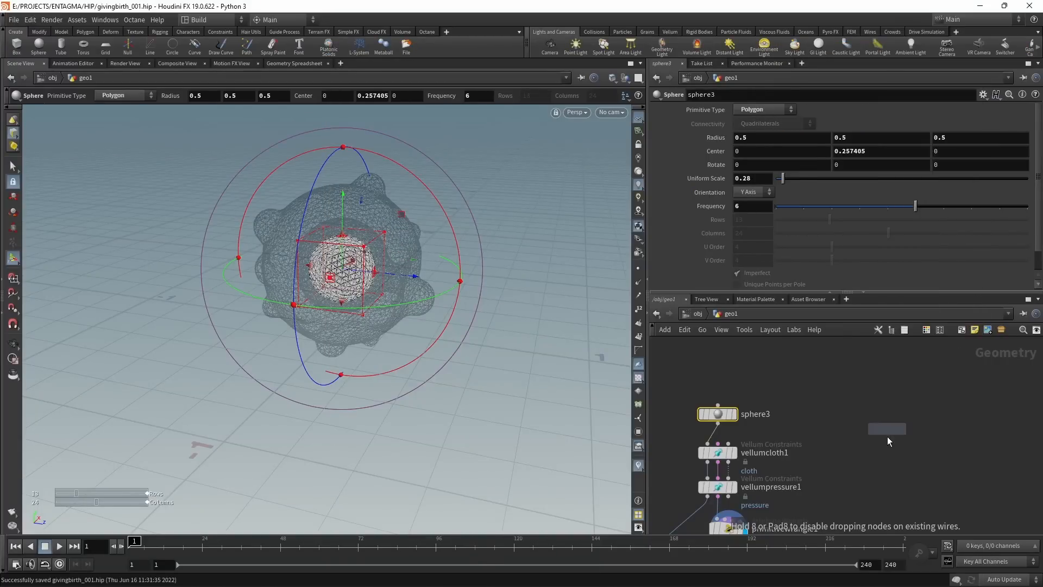
{"action": "left_click", "coordinate": [888, 432]}
{"action": "left_click", "coordinate": [891, 454]}
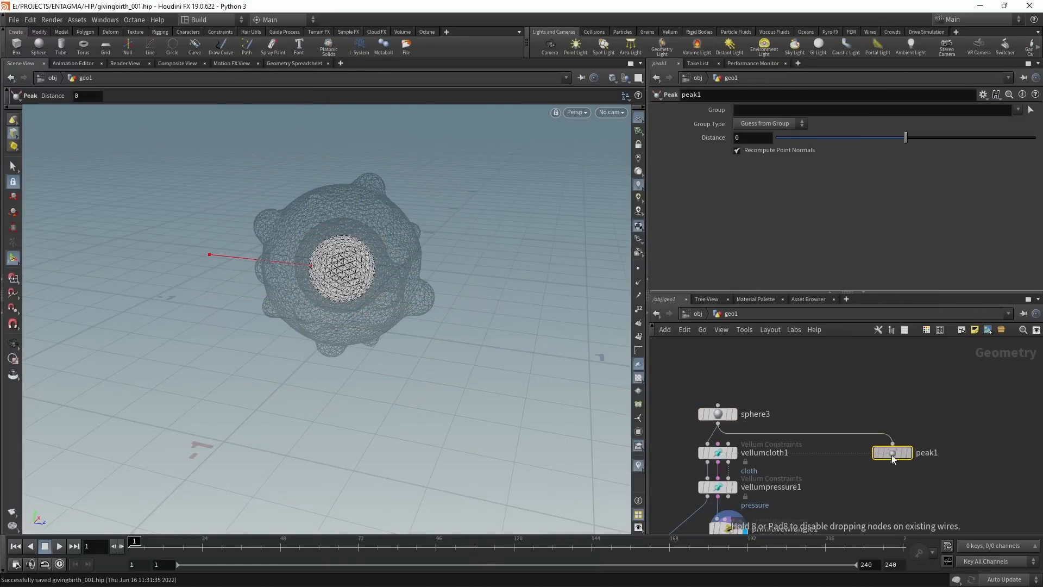
{"action": "left_click", "coordinate": [914, 435]}
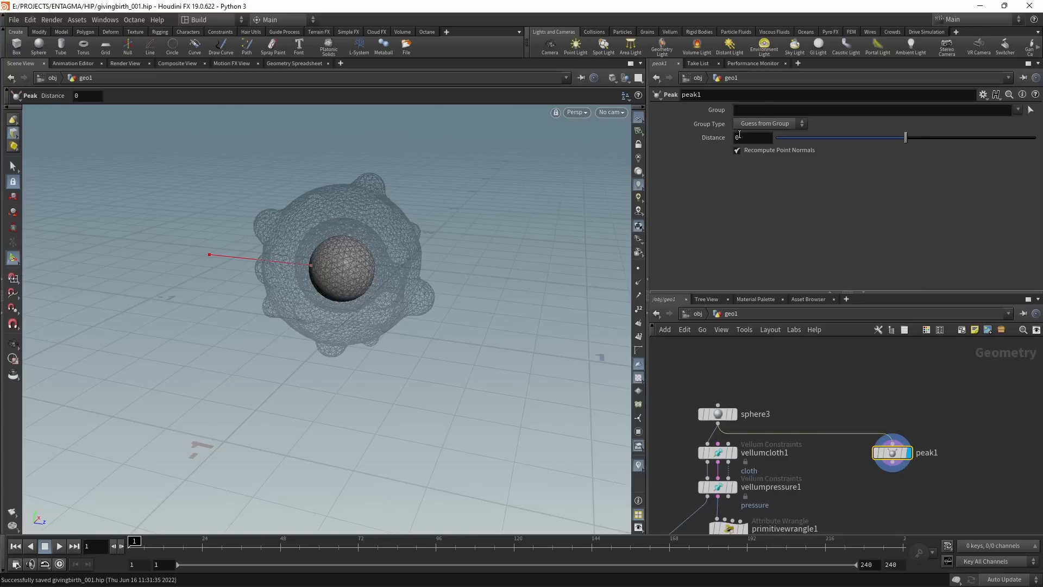
- Set the Peak distance to 0.04
{"action": "left_click", "coordinate": [741, 139]}
{"action": "type", "text": "0.04"}
{"action": "key", "text": "Return"}
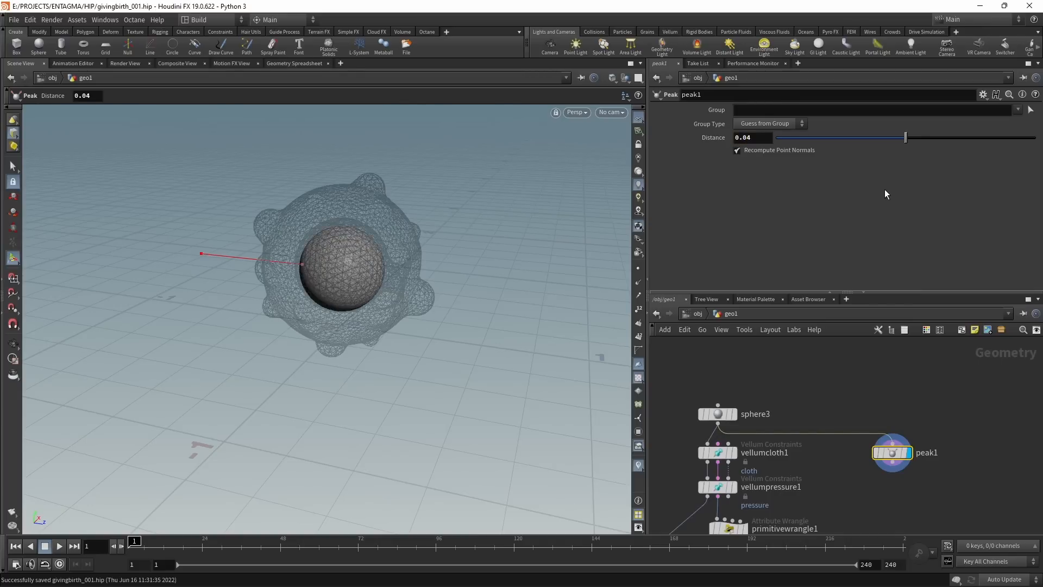
- Duplicate the Peak node next to the original and set the copy's distance to 0.01
{"action": "key", "text": "ctrl+c"}
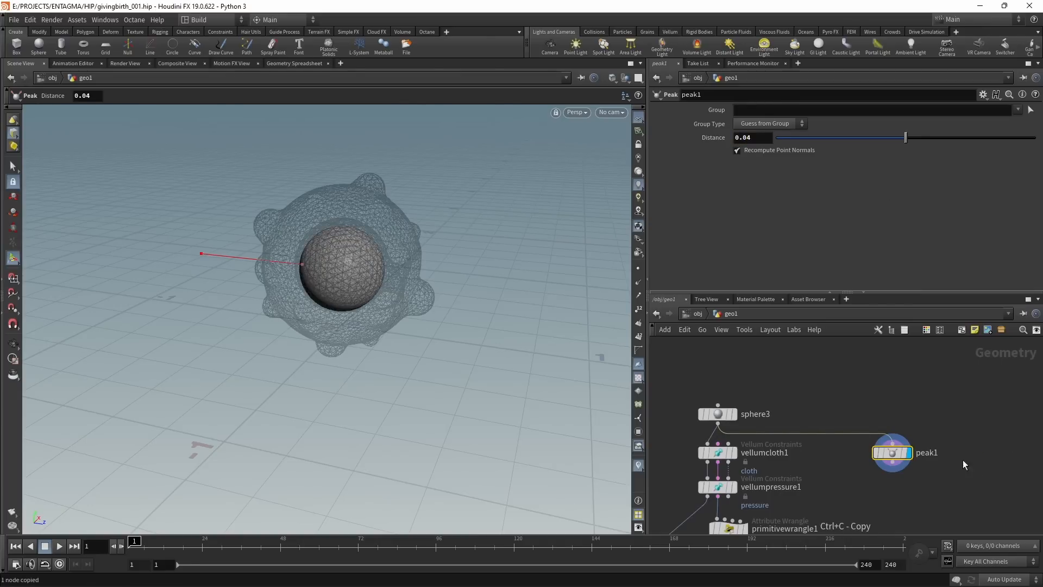
{"action": "key", "text": "ctrl+v"}
{"action": "left_click", "coordinate": [753, 137]}
{"action": "type", "text": "0.01"}
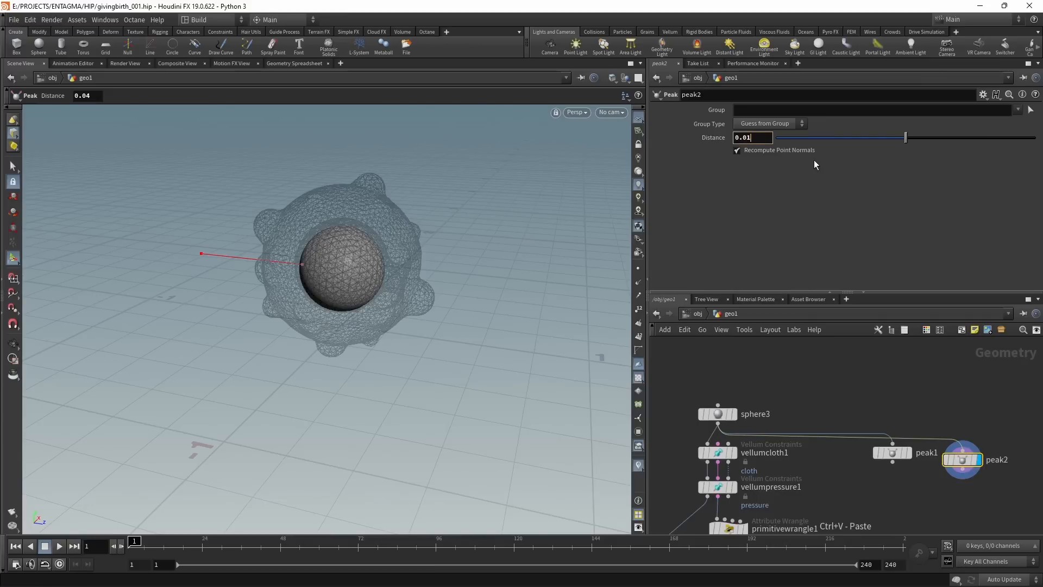
{"action": "key", "text": "Return"}
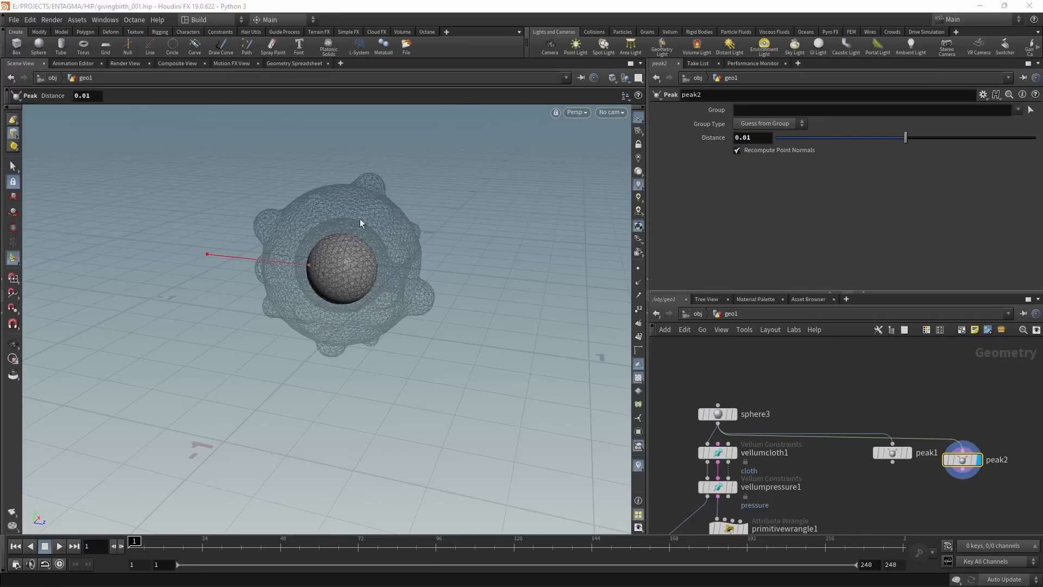
- Line up the 0.04 Peak node with its copy and display its result
{"action": "mouse_move", "coordinate": [902, 456]}
{"action": "left_click_drag", "start_coordinate": [901, 457], "coordinate": [893, 463]}
{"action": "left_click", "coordinate": [899, 460]}
{"action": "left_click_drag", "start_coordinate": [914, 509], "coordinate": [858, 458]}
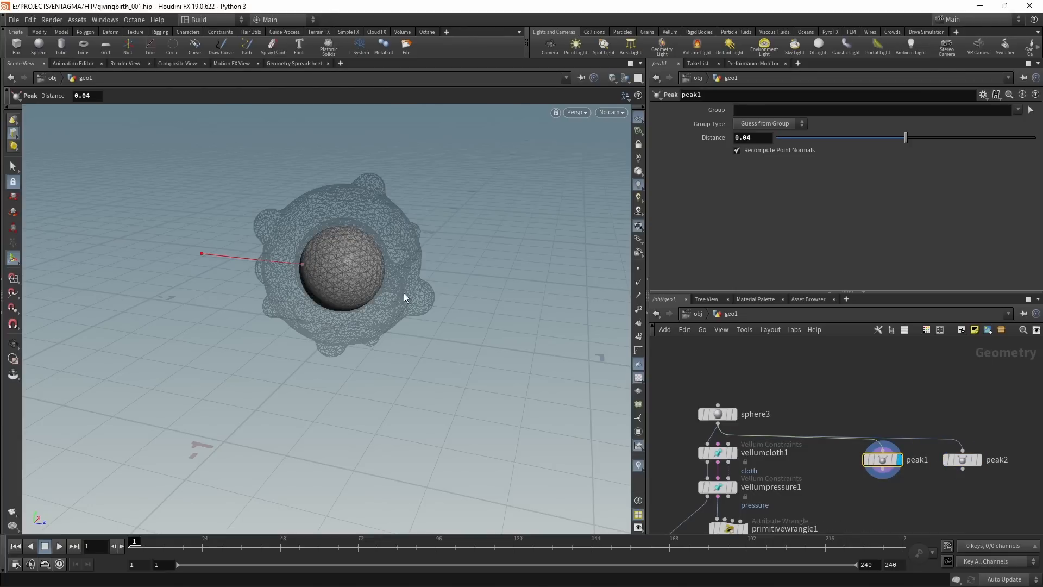
- Add a Vellum Configure Fluid node below the 0.04 Peak node and display it
{"action": "scroll", "coordinate": [438, 250], "scroll_direction": "up", "scroll_amount": 5}
{"action": "key", "text": "Tab"}
{"action": "type", "text": "vellum fl"}
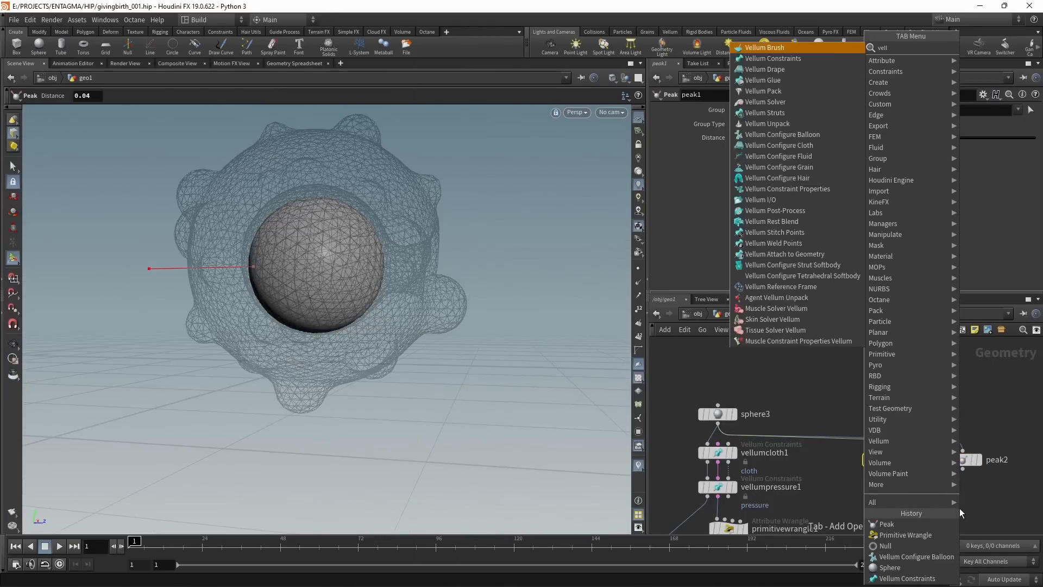
{"action": "key", "text": "Return"}
{"action": "left_click", "coordinate": [880, 504]}
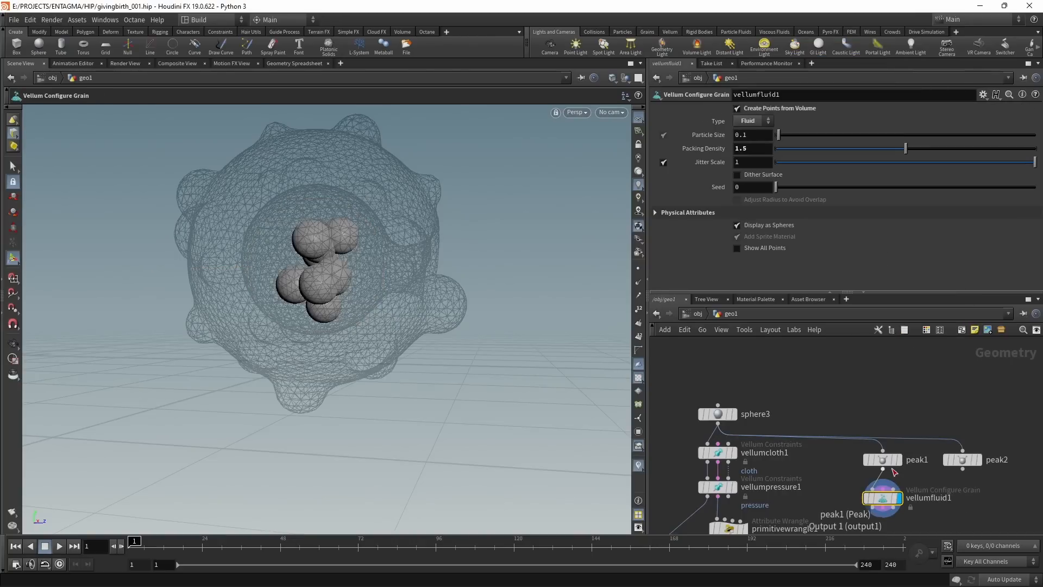
- Set the fluid's particle size to 0.0075
{"action": "left_click", "coordinate": [752, 135]}
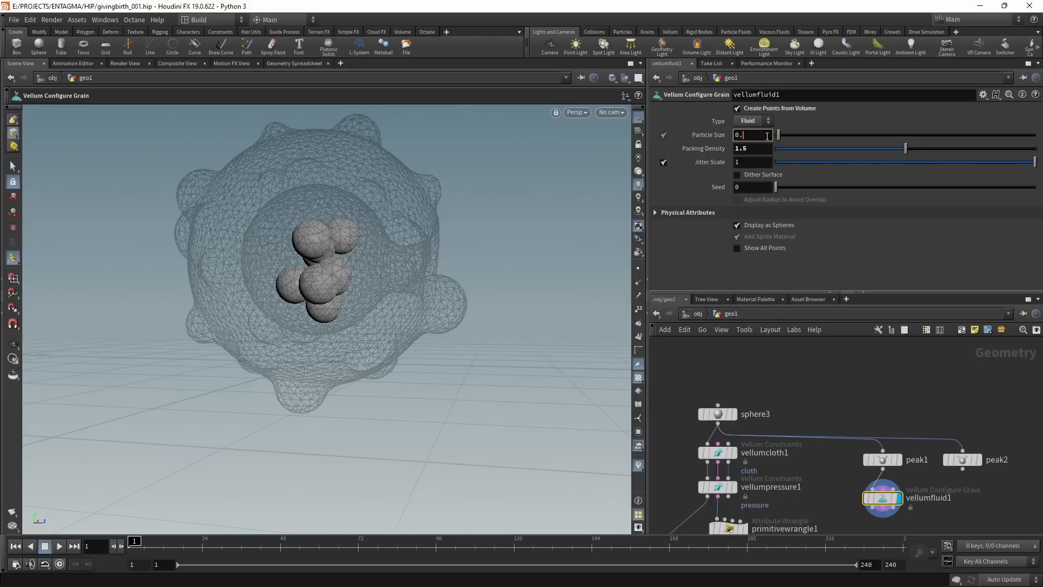
{"action": "type", "text": "0075"}
{"action": "key", "text": "Return"}
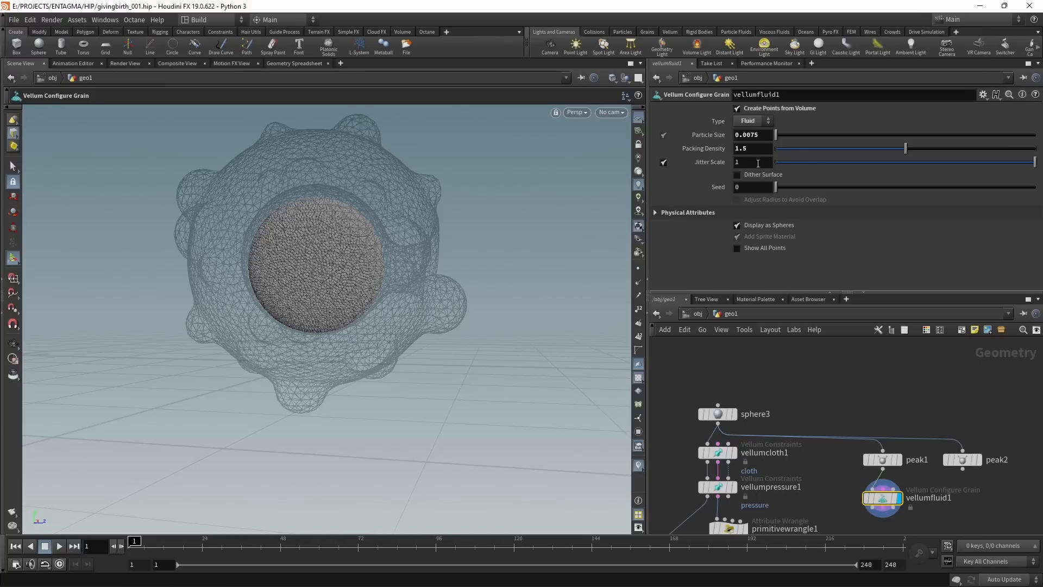
- Expand the fluid's physical attributes, enlarge the parameter area and set the density to 10
{"action": "left_click", "coordinate": [651, 212]}
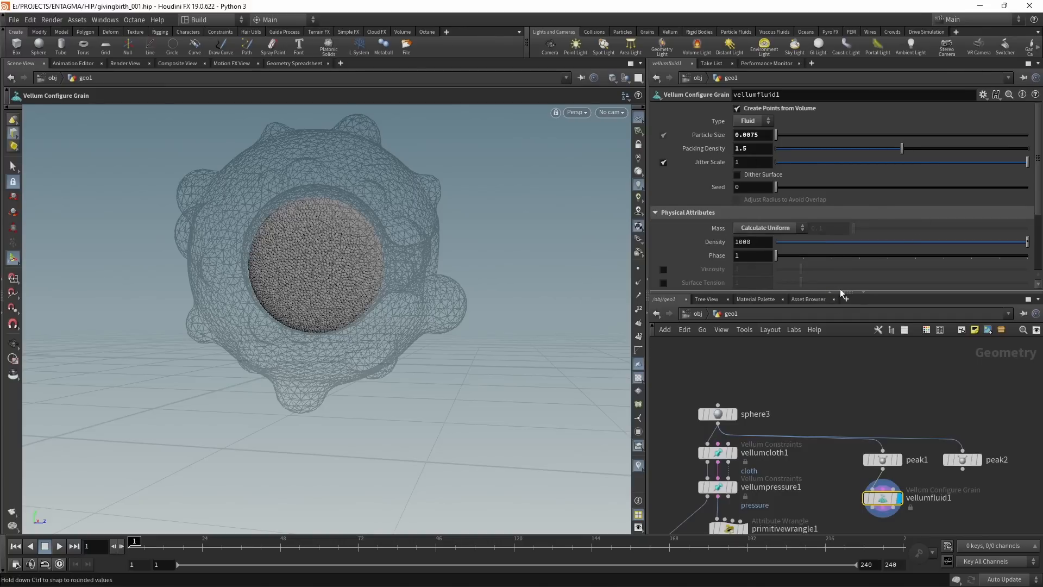
{"action": "left_click_drag", "start_coordinate": [844, 292], "coordinate": [843, 397]}
{"action": "left_click_drag", "start_coordinate": [744, 243], "coordinate": [840, 255]}
{"action": "key", "text": "BackSpace"}
{"action": "key", "text": "Return"}
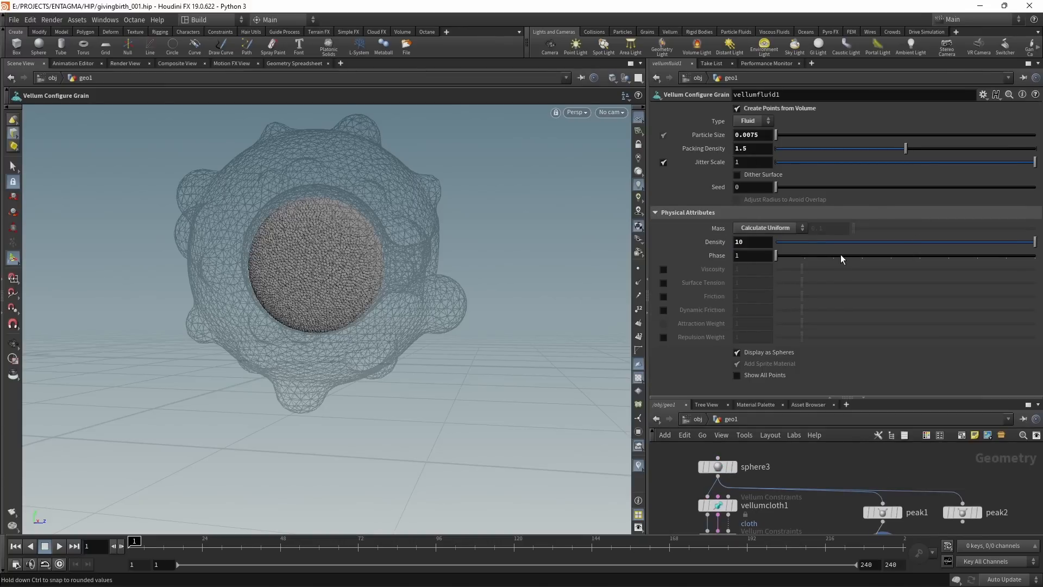
- Enable viscosity for the fluid and set it to 0.5
{"action": "left_click", "coordinate": [663, 269]}
{"action": "left_click", "coordinate": [751, 272]}
{"action": "type", "text": "0.5"}
{"action": "key", "text": "Return"}
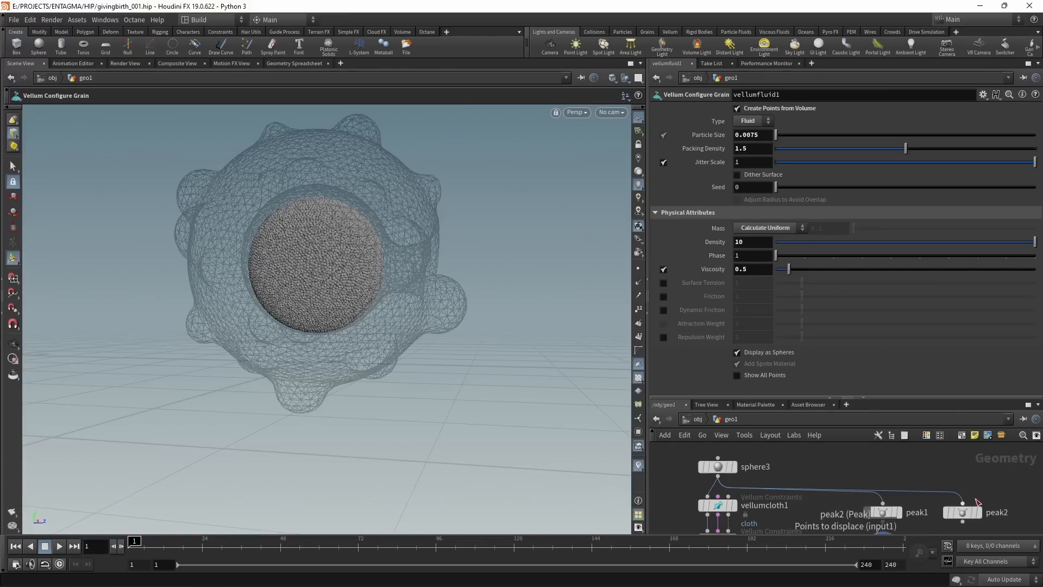
- Clear the templated softbody wireframe and compare the 0.01 Peak sphere with the fluid particles
{"action": "middle_click_drag", "start_coordinate": [1017, 495], "coordinate": [996, 474]}
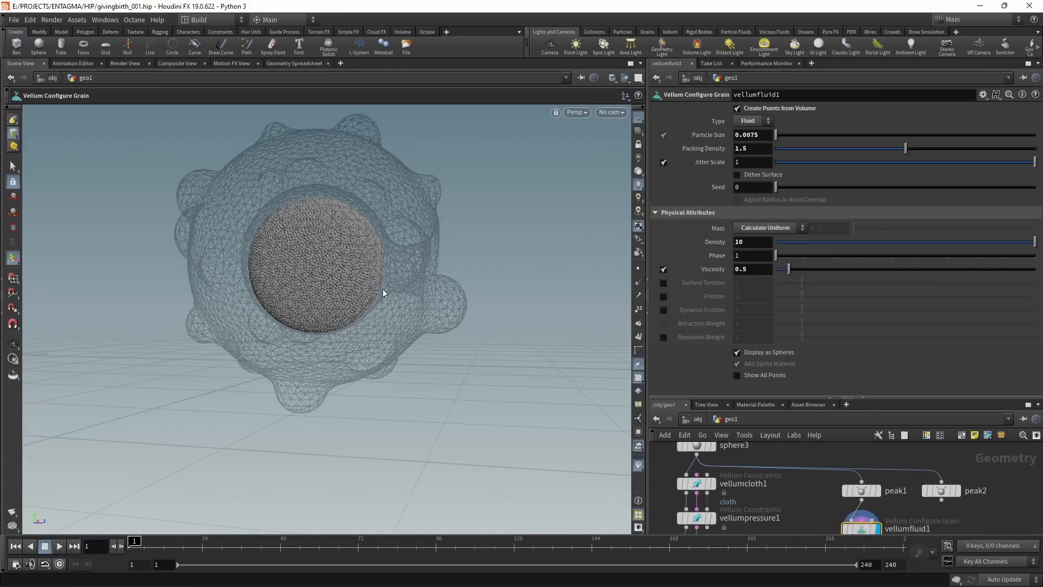
{"action": "left_click", "coordinate": [707, 450]}
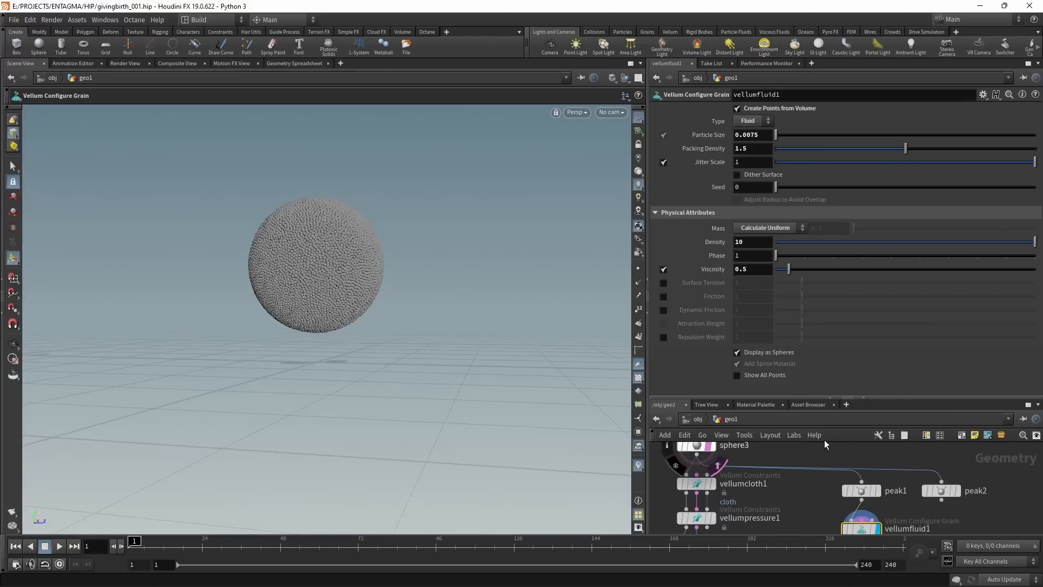
{"action": "left_click", "coordinate": [713, 450]}
{"action": "left_click", "coordinate": [955, 491]}
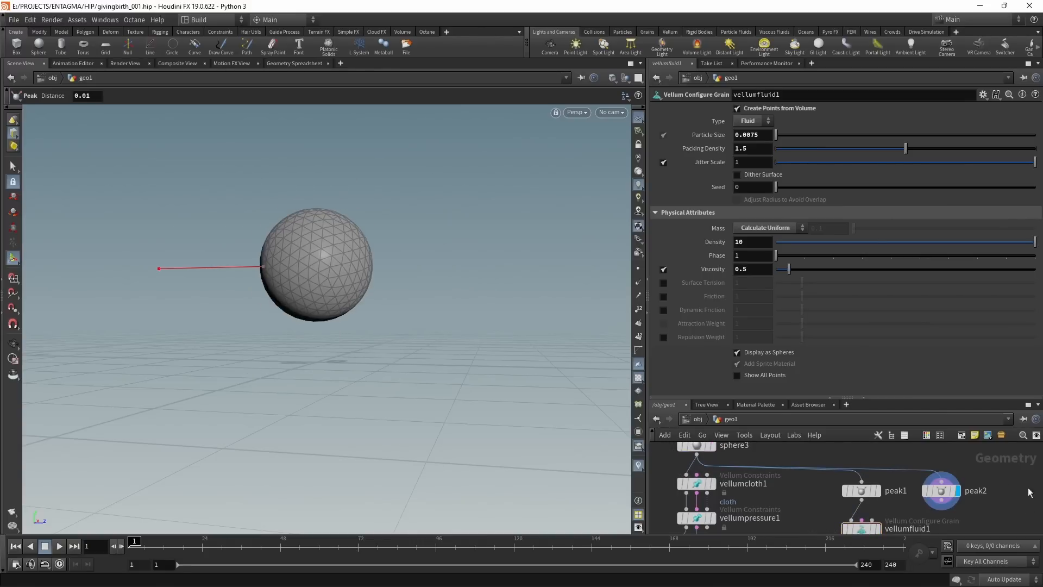
{"action": "middle_click_drag", "start_coordinate": [1000, 510], "coordinate": [999, 484]}
{"action": "left_click", "coordinate": [875, 504]}
- Enlarge the network area, add a Group node below the fluid node and wire the 0.01 Peak into its second input
{"action": "left_click_drag", "start_coordinate": [849, 399], "coordinate": [848, 284]}
{"action": "key", "text": "Tab"}
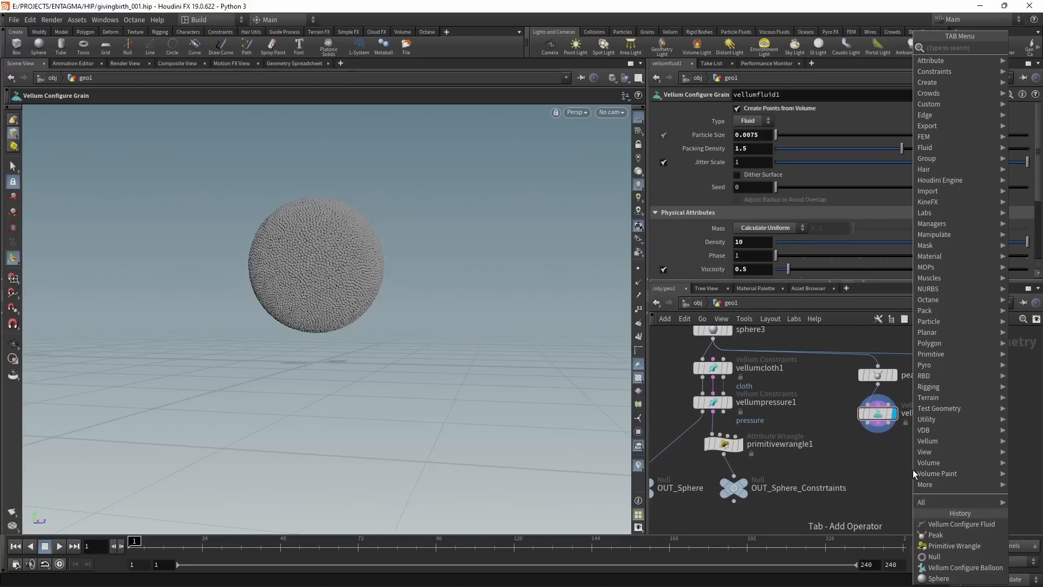
{"action": "type", "text": "group"}
{"action": "key", "text": "Return"}
{"action": "left_click", "coordinate": [913, 470]}
{"action": "left_click", "coordinate": [958, 384]}
{"action": "left_click", "coordinate": [920, 450]}
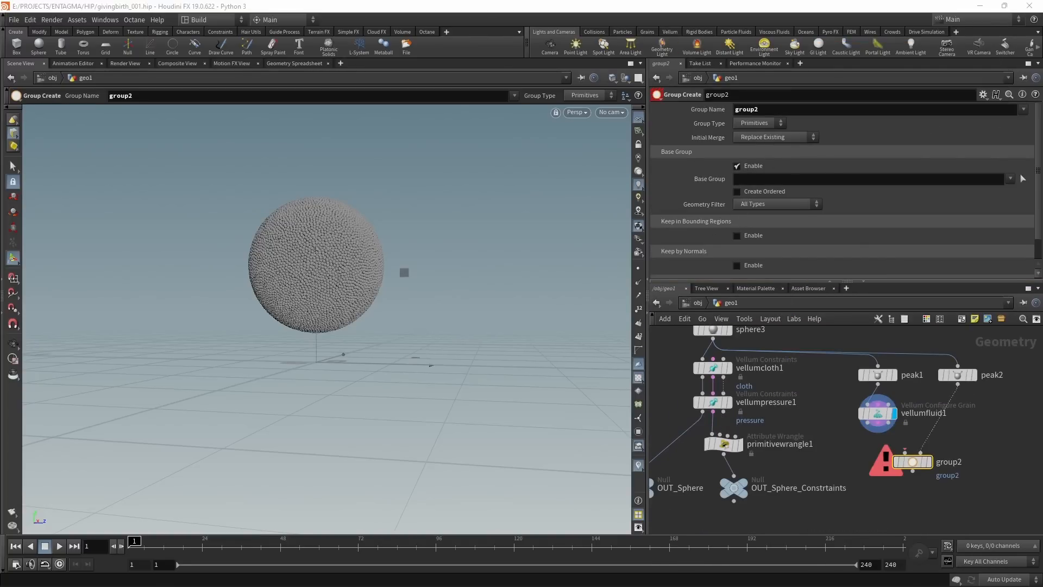
- Set the group type to Points and name the group deleteme
{"action": "left_click", "coordinate": [760, 125]}
{"action": "left_click", "coordinate": [747, 153]}
{"action": "double_click", "coordinate": [774, 107]}
{"action": "type", "text": "deleteme"}
{"action": "key", "text": "Return"}
- Disable the base group and enable Keep in Bounding Regions with the Bounding Object (points or vertices only) type
{"action": "left_click", "coordinate": [751, 168]}
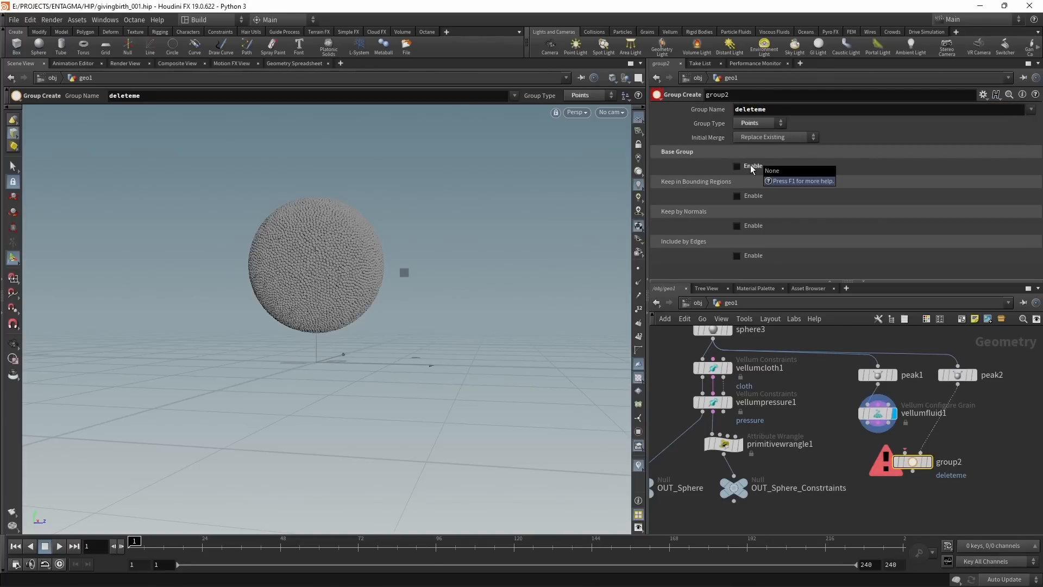
{"action": "left_click", "coordinate": [739, 197]}
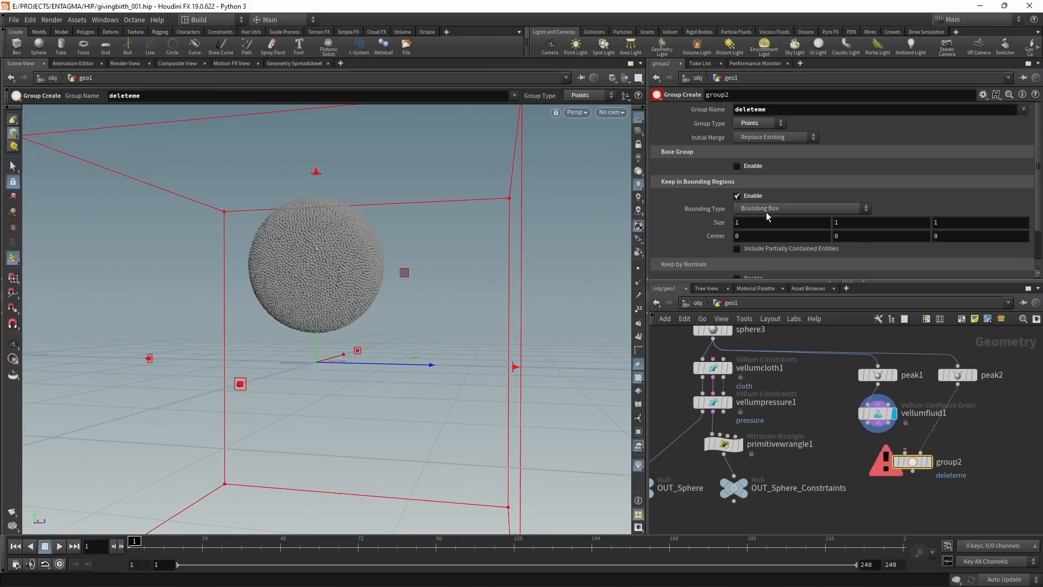
{"action": "left_click", "coordinate": [766, 211]}
{"action": "left_click", "coordinate": [772, 249]}
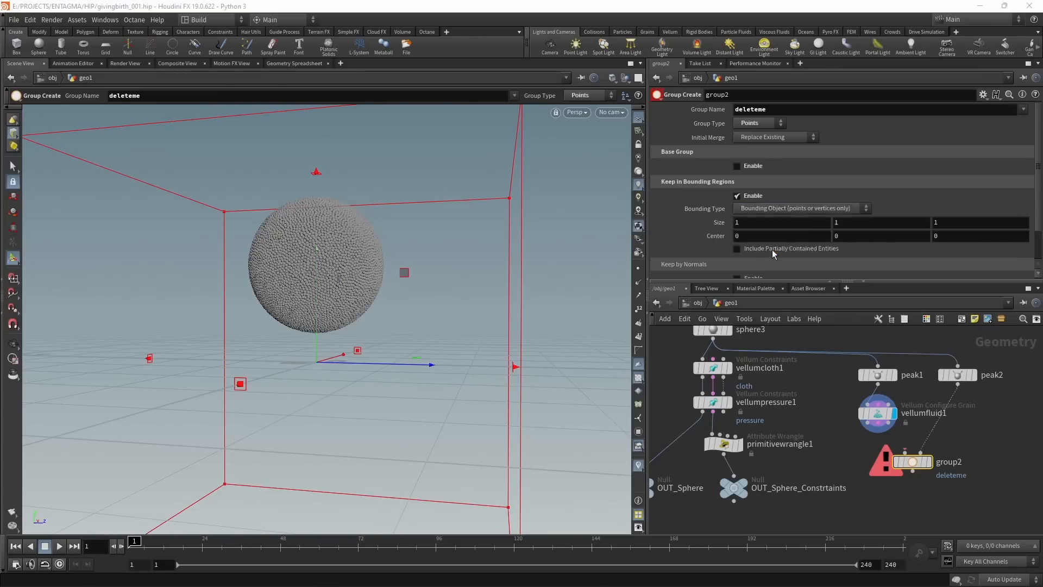
- Wire the fluid node into the Group node's first input, align the group below it and display it
{"action": "left_click", "coordinate": [876, 432]}
{"action": "left_click", "coordinate": [905, 451]}
{"action": "left_click_drag", "start_coordinate": [909, 462], "coordinate": [873, 464]}
{"action": "left_click", "coordinate": [892, 463]}
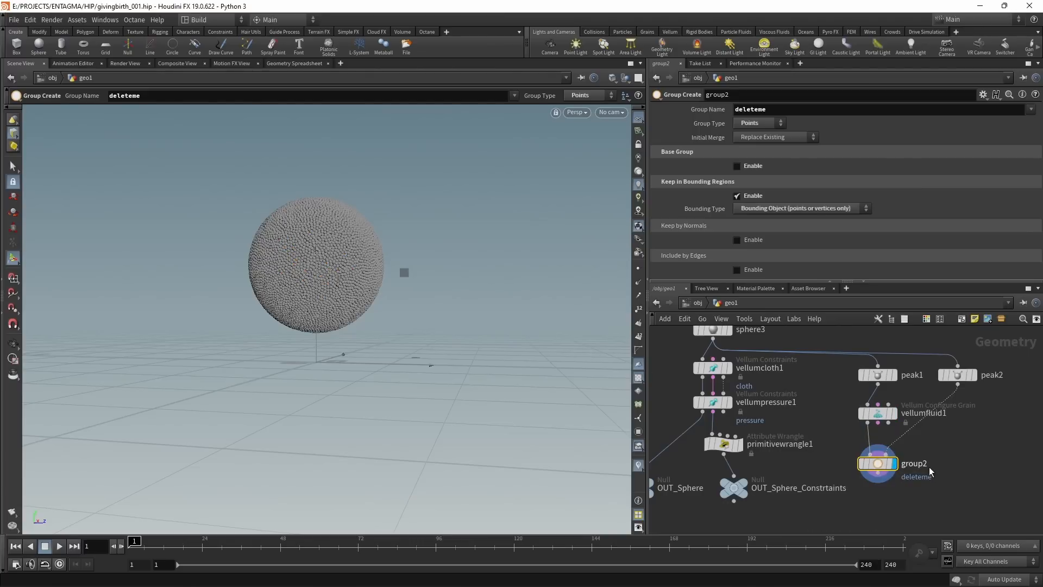
- Append a Clip node below the Group node to cut the particle sphere in half, leaving a gap between them
{"action": "middle_click_drag", "start_coordinate": [931, 473], "coordinate": [929, 421]}
{"action": "key", "text": "Tab"}
{"action": "type", "text": "clip"}
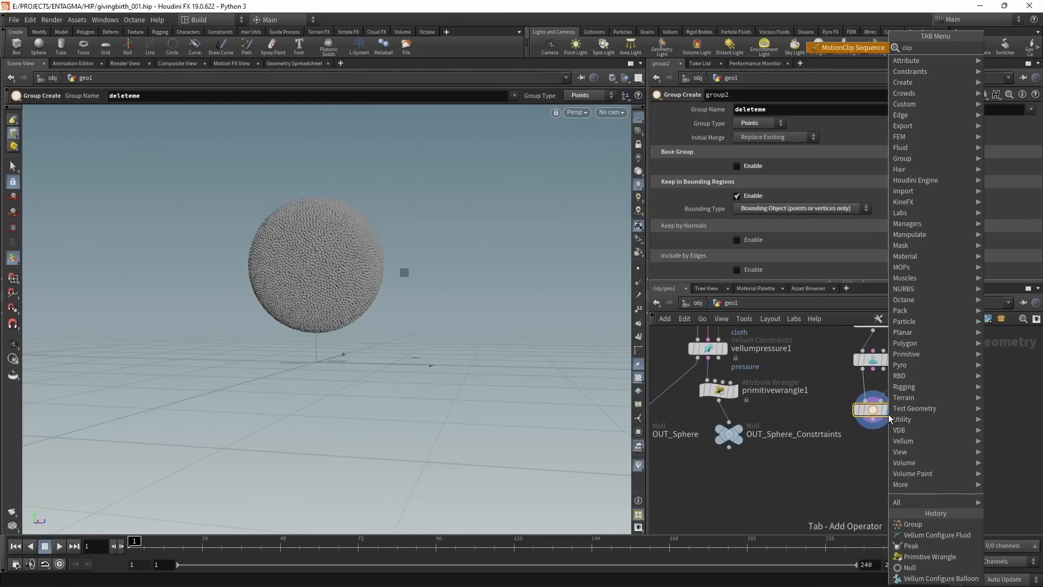
{"action": "key", "text": "Return"}
{"action": "left_click", "coordinate": [875, 455]}
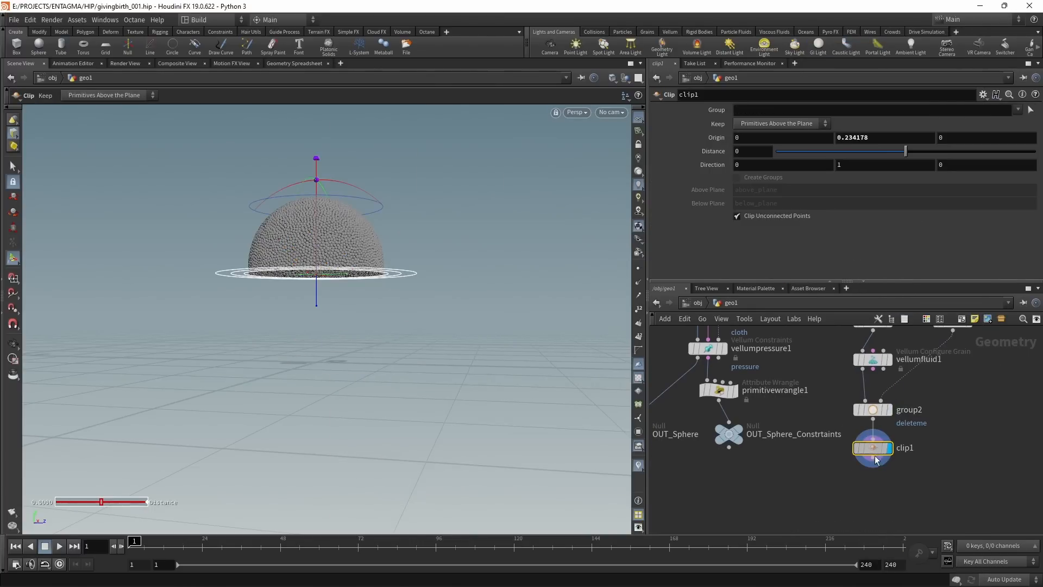
{"action": "left_click_drag", "start_coordinate": [876, 459], "coordinate": [875, 490]}
- Insert a Blast node between the Group and Clip nodes and have it delete the deleteme group
{"action": "key", "text": "Tab"}
{"action": "type", "text": "bla"}
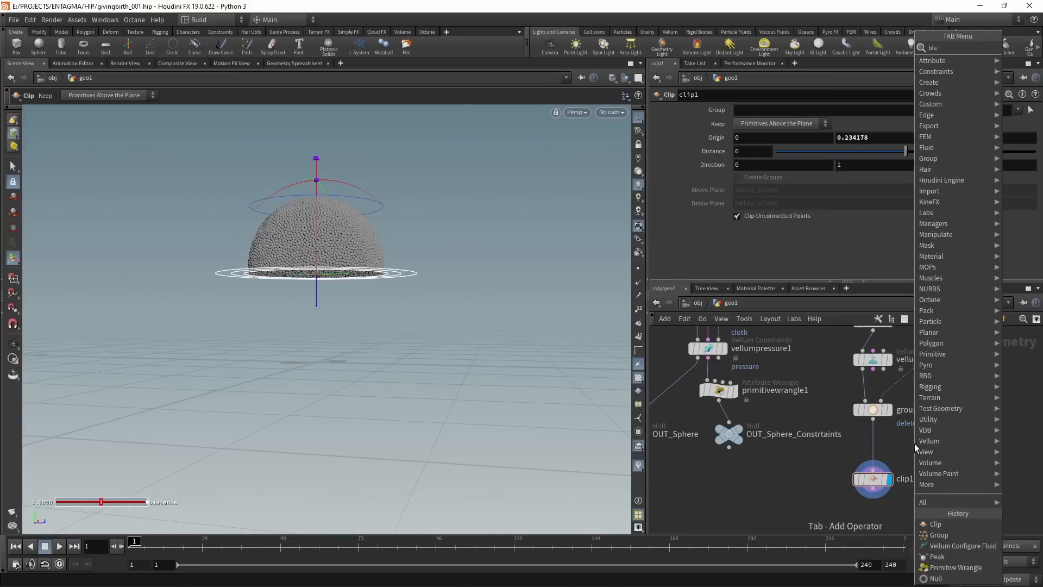
{"action": "key", "text": "Return"}
{"action": "left_click", "coordinate": [914, 444]}
{"action": "left_click", "coordinate": [1018, 109]}
{"action": "left_click", "coordinate": [1005, 132]}
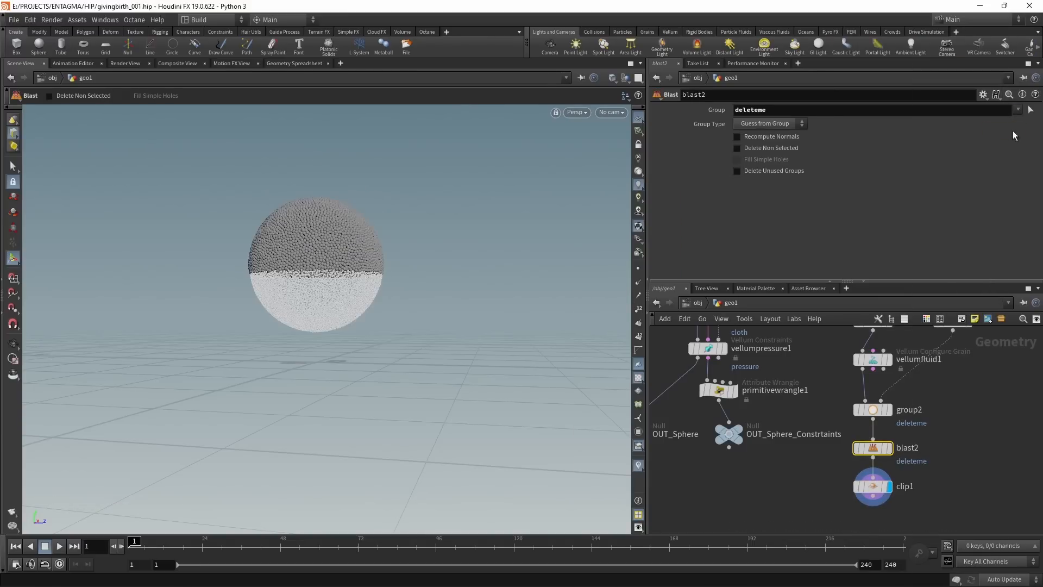
- Inspect the interior of the clipped particle shell from below and delete the Clip node
{"action": "left_click", "coordinate": [873, 486]}
{"action": "left_click_drag", "start_coordinate": [357, 322], "coordinate": [473, 252], "text": "alt"}
{"action": "key", "text": "Return"}
{"action": "mouse_move", "coordinate": [856, 458]}
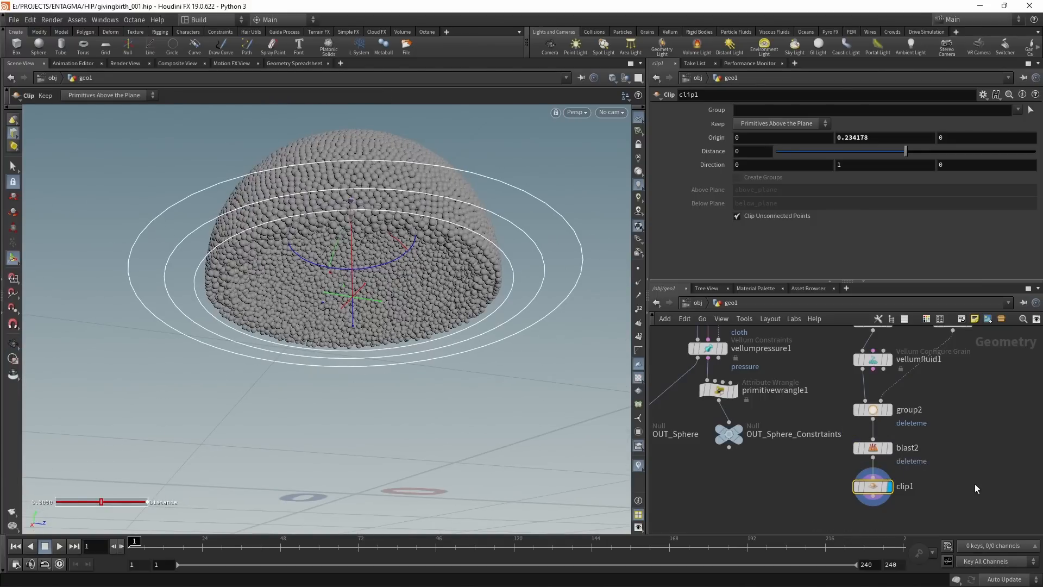
{"action": "key", "text": "Delete"}
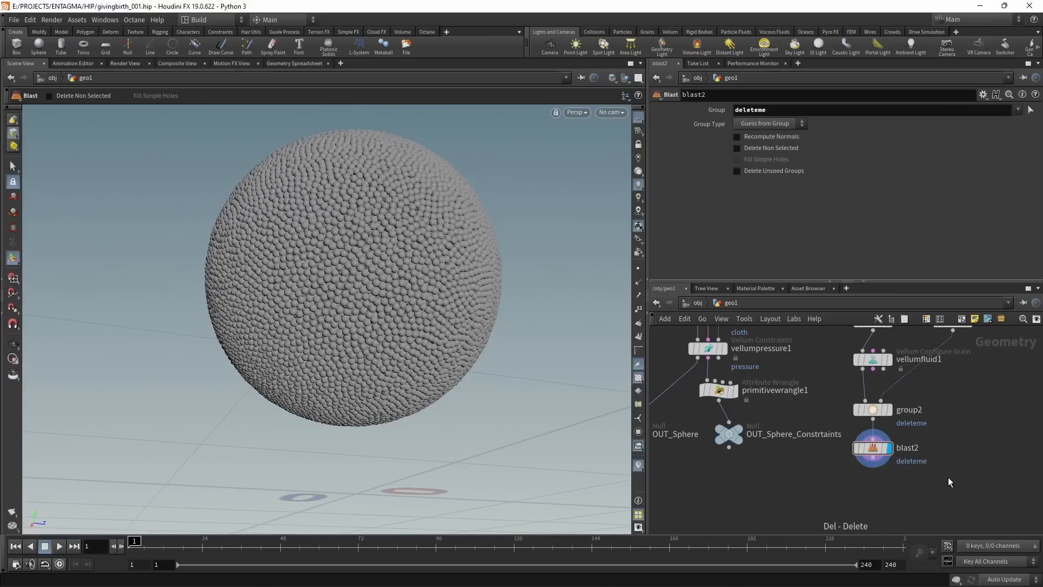
- Duplicate the group2 and blast2 pair, feed the copied group from vellumfluid1's constraints output, and save the scene
{"action": "scroll", "coordinate": [980, 457], "scroll_direction": "down", "scroll_amount": 2}
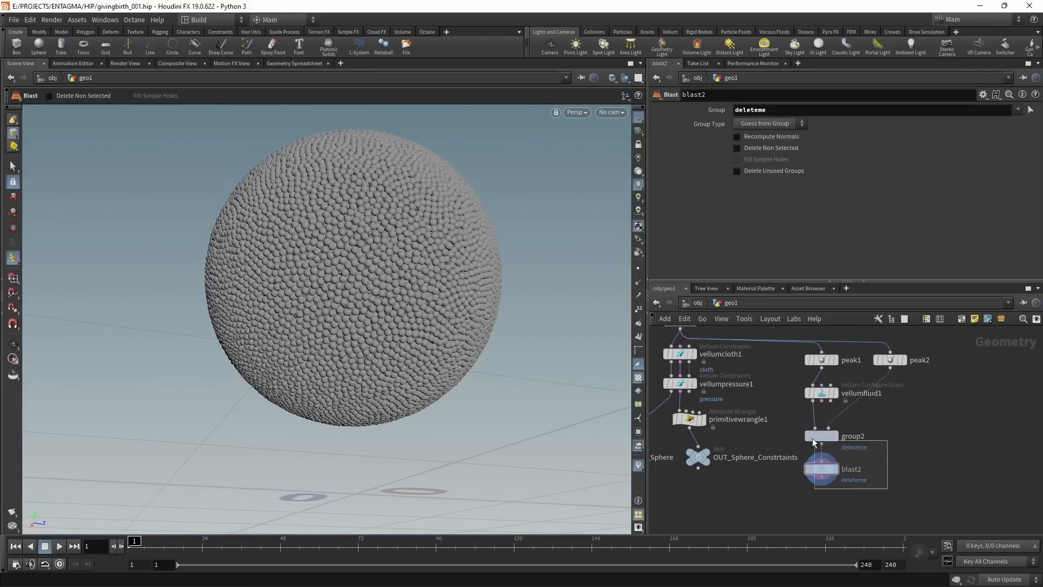
{"action": "left_click", "coordinate": [813, 438], "text": "shift"}
{"action": "key", "text": "ctrl+c"}
{"action": "key", "text": "ctrl+v"}
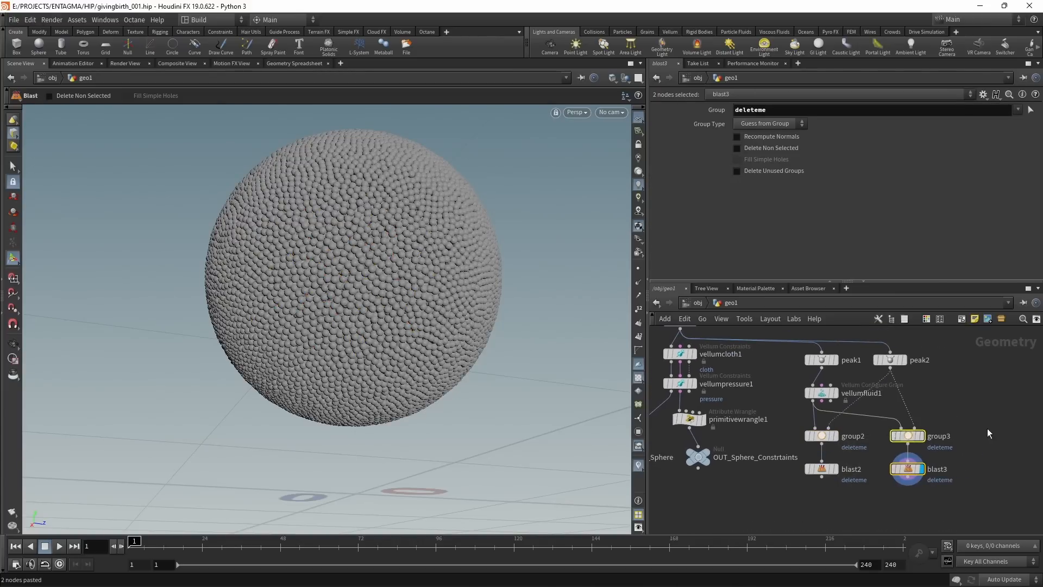
{"action": "left_click", "coordinate": [908, 429]}
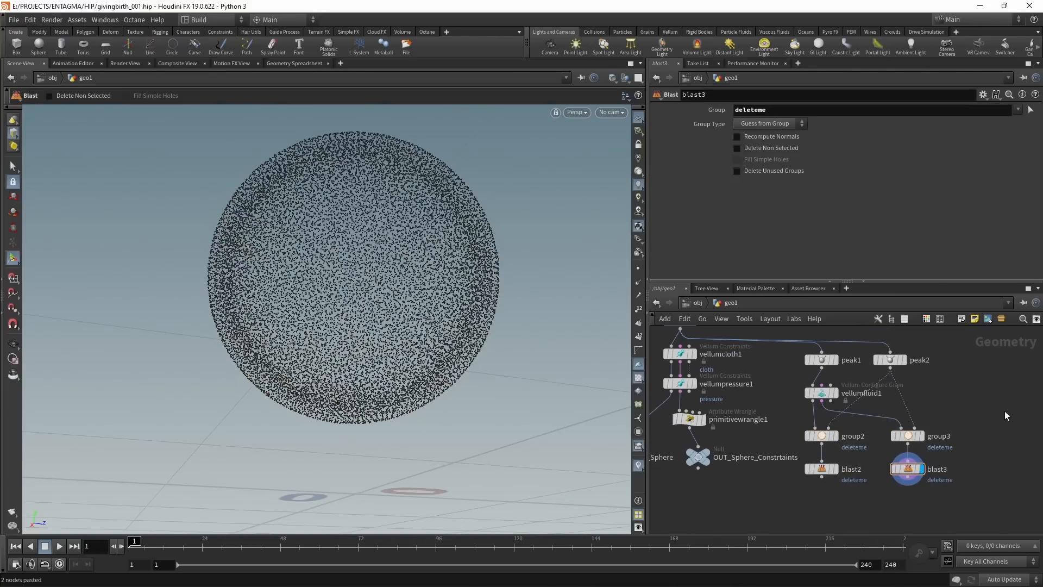
{"action": "mouse_move", "coordinate": [894, 470]}
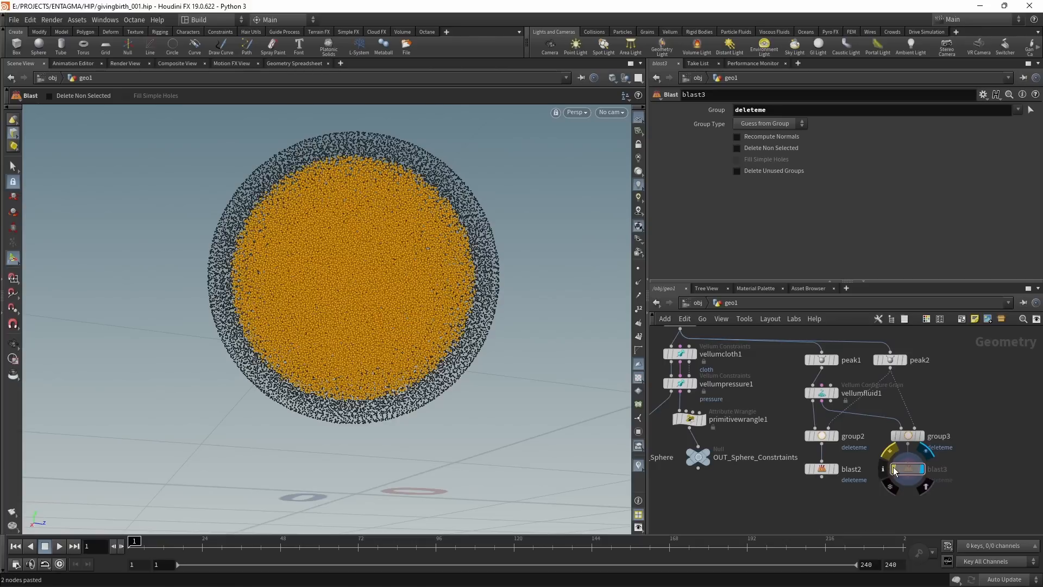
{"action": "key", "text": "ctrl+s"}
- Display blast2 and append a Group node below it with the group type set to Points
{"action": "left_click", "coordinate": [837, 473]}
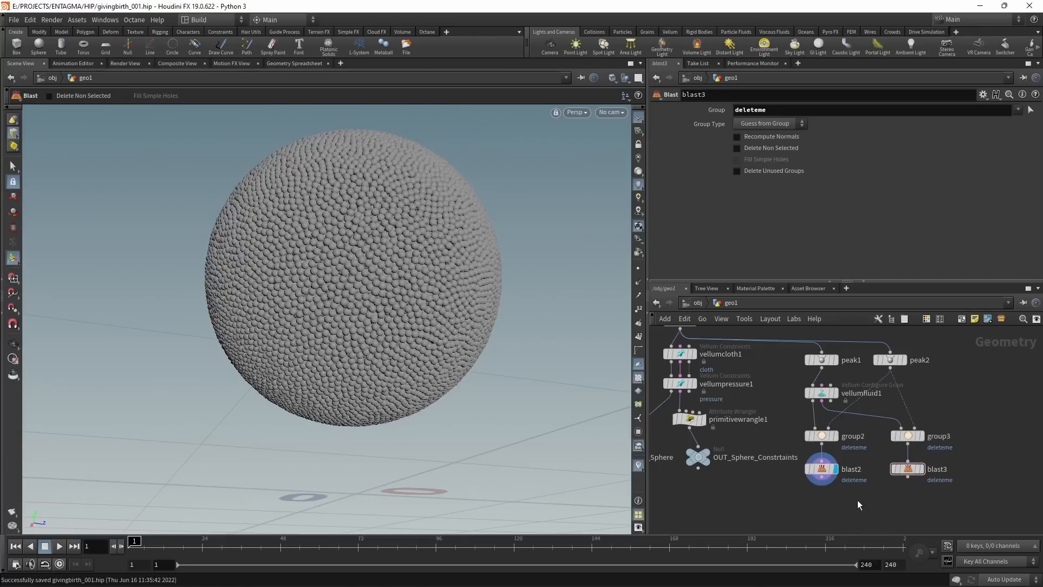
{"action": "middle_click_drag", "start_coordinate": [784, 480], "coordinate": [785, 456]}
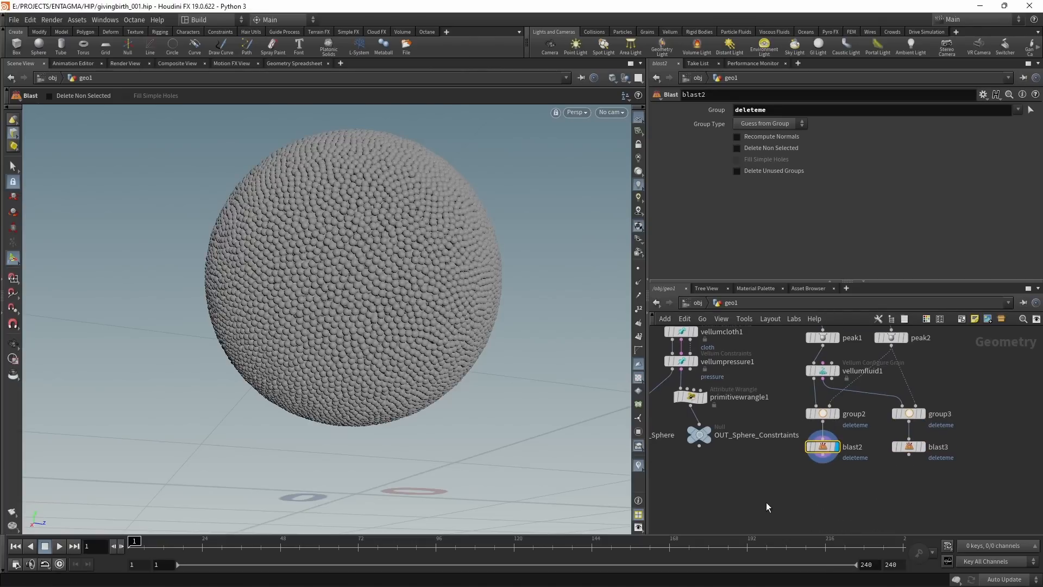
{"action": "key", "text": "Tab"}
{"action": "type", "text": "group"}
{"action": "key", "text": "Return"}
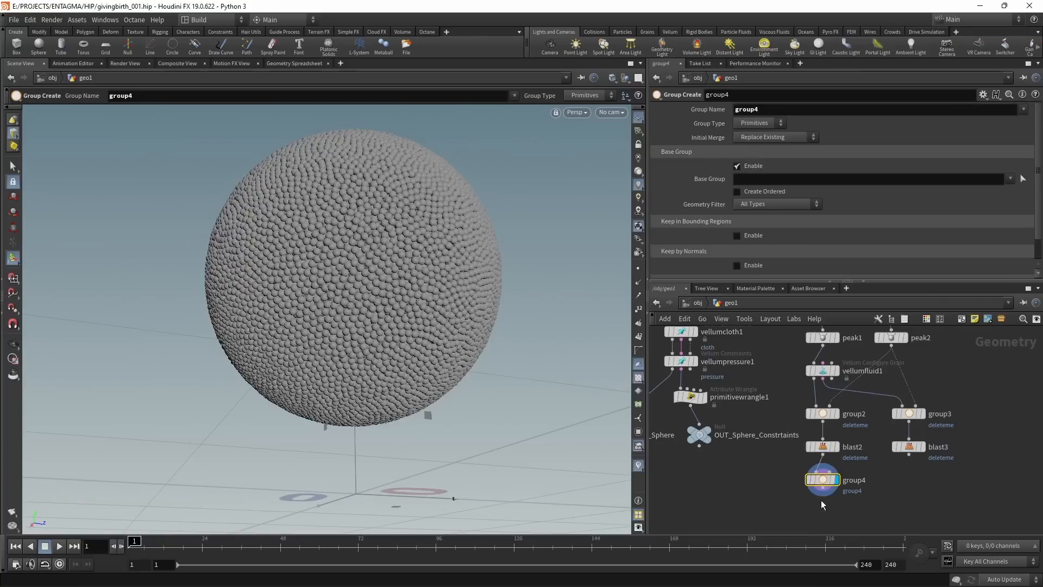
{"action": "left_click", "coordinate": [759, 123]}
{"action": "left_click", "coordinate": [752, 135]}
- Name the new point group fluidpts and set its base group to * to include all points
{"action": "double_click", "coordinate": [754, 110]}
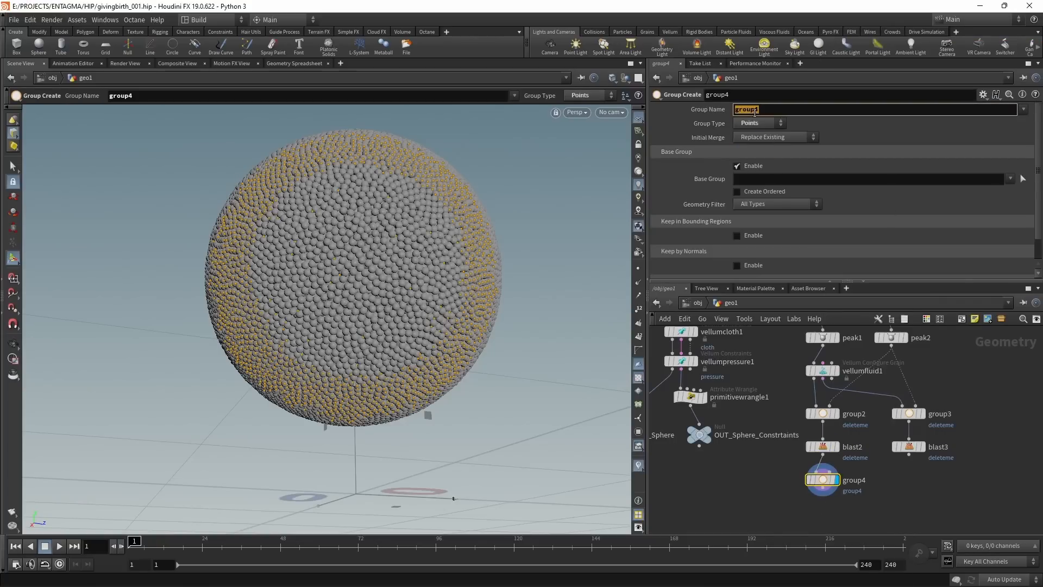
{"action": "type", "text": "fluidpts"}
{"action": "key", "text": "Return"}
{"action": "left_click", "coordinate": [799, 181]}
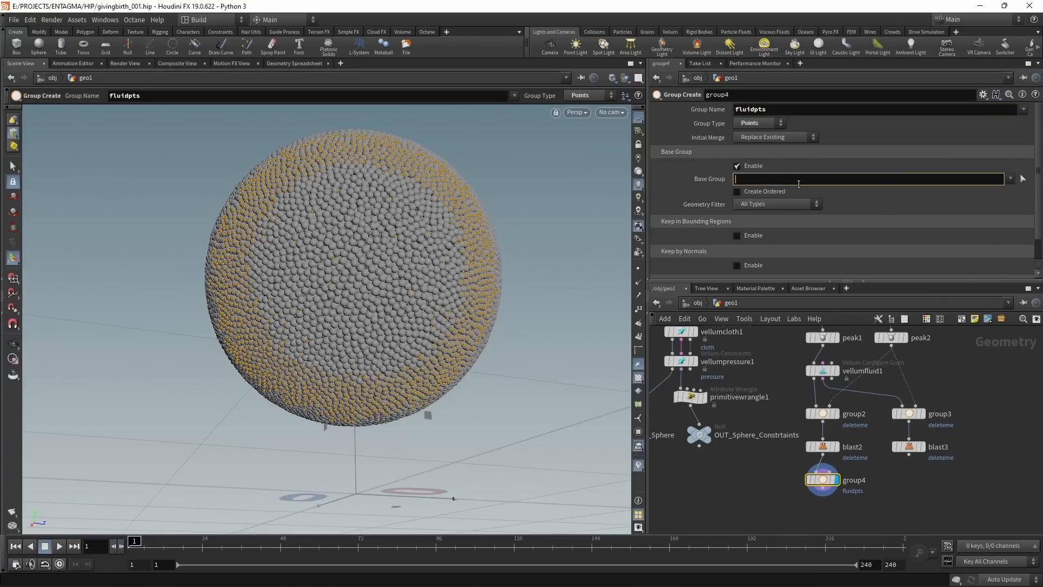
{"action": "type", "text": "*"}
{"action": "key", "text": "Return"}
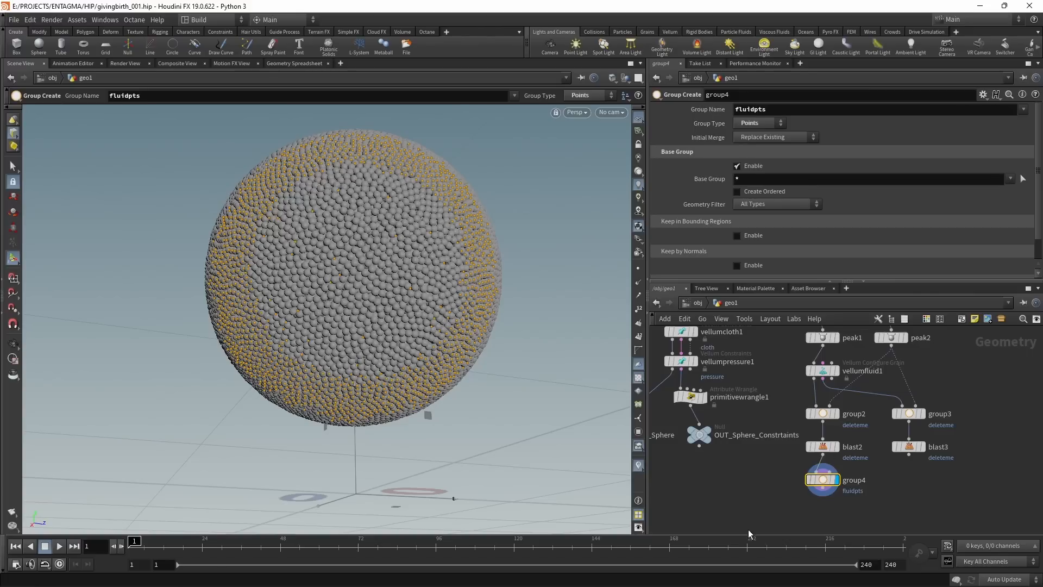
- Append a Null below the fluidpts group node and name it OUT_Fluid_Grains
{"action": "middle_click_drag", "start_coordinate": [748, 529], "coordinate": [741, 478]}
{"action": "key", "text": "Tab"}
{"action": "type", "text": "null"}
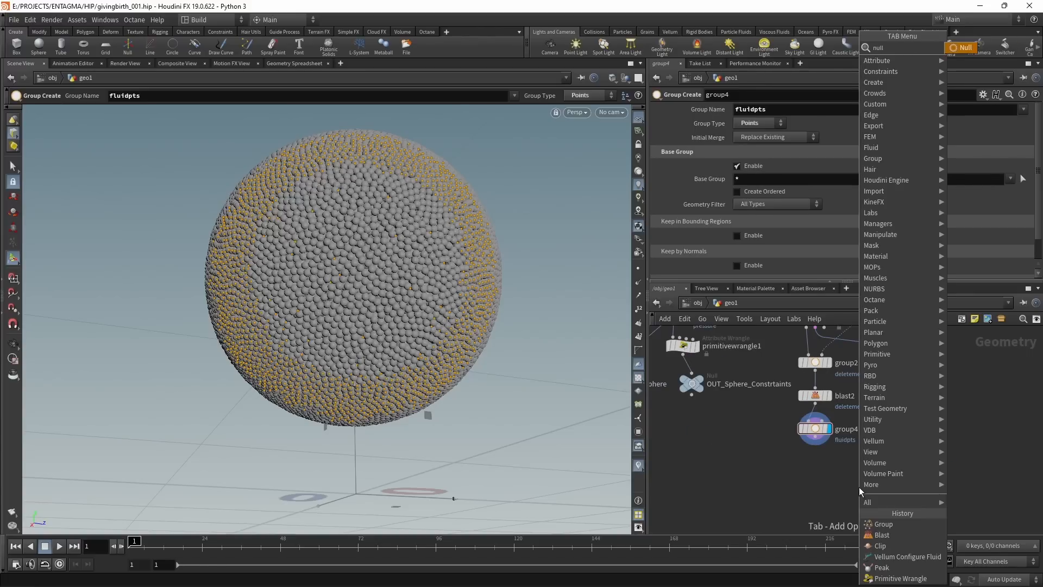
{"action": "key", "text": "Return"}
{"action": "left_click", "coordinate": [815, 484]}
{"action": "left_click", "coordinate": [841, 485]}
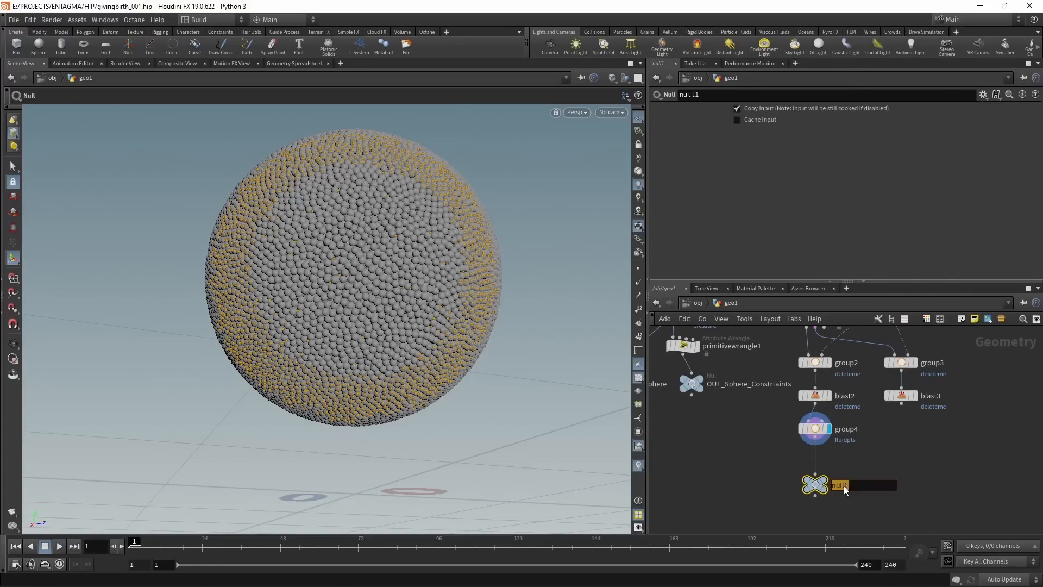
{"action": "type", "text": "OUT_Fluid_Grains"}
{"action": "key", "text": "Return"}
- Duplicate the OUT_Fluid_Grains null and wire the copy below blast3
{"action": "key", "text": "ctrl+c"}
{"action": "key", "text": "ctrl+v"}
{"action": "left_click", "coordinate": [938, 454]}
{"action": "left_click", "coordinate": [902, 403]}
{"action": "left_click_drag", "start_coordinate": [940, 463], "coordinate": [920, 480]}
- Rename the copied null OUT_Fluid_Constr, align it under blast3 and save the scene
{"action": "double_click", "coordinate": [957, 485]}
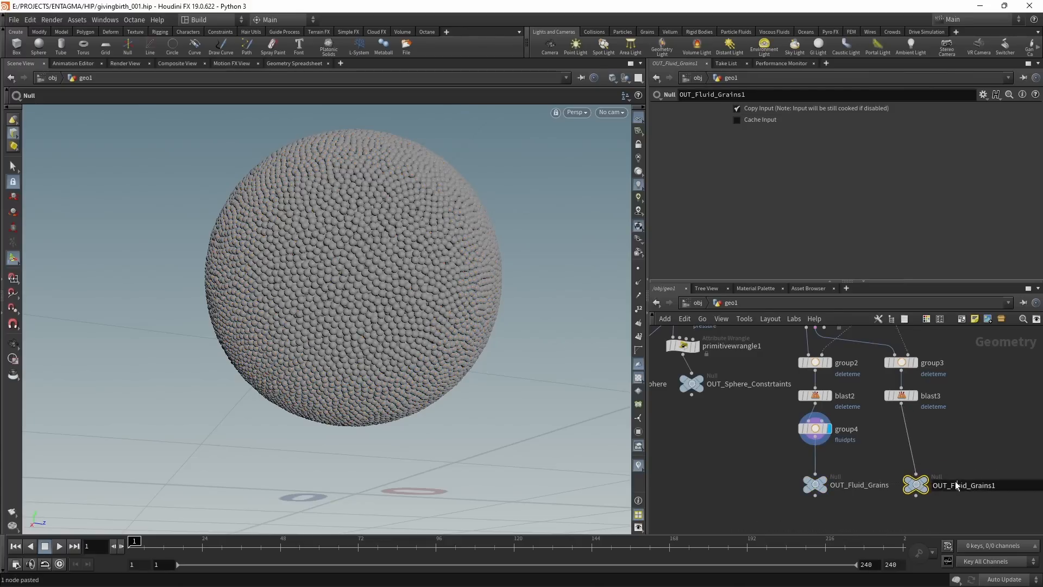
{"action": "left_click", "coordinate": [970, 485]}
{"action": "key", "text": "shift+End"}
{"action": "type", "text": "Constr"}
{"action": "key", "text": "Return"}
{"action": "left_click", "coordinate": [987, 455]}
{"action": "left_click_drag", "start_coordinate": [918, 487], "coordinate": [903, 489]}
{"action": "key", "text": "ctrl+s"}
- Arrange the sphere and fluid output nulls in one row beside the OUT_Pim nulls
{"action": "scroll", "coordinate": [966, 441], "scroll_direction": "down", "scroll_amount": 5}
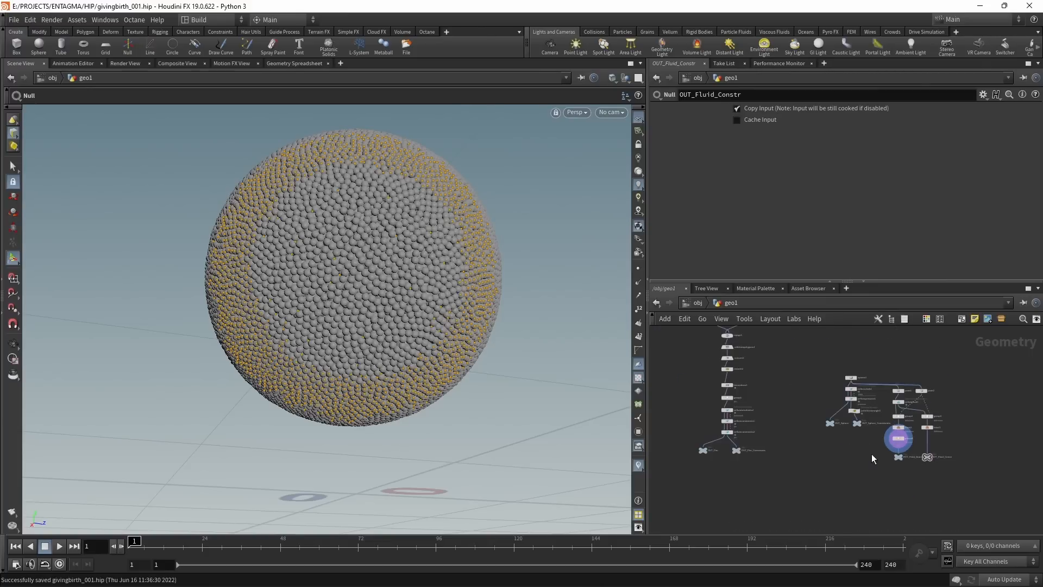
{"action": "middle_click_drag", "start_coordinate": [871, 454], "coordinate": [862, 494]}
{"action": "left_click_drag", "start_coordinate": [806, 419], "coordinate": [872, 468]}
{"action": "left_click_drag", "start_coordinate": [854, 417], "coordinate": [817, 411]}
{"action": "left_click_drag", "start_coordinate": [771, 483], "coordinate": [826, 492]}
{"action": "mouse_move", "coordinate": [890, 424]}
{"action": "left_mouse_down"}
{"action": "mouse_move", "coordinate": [957, 492]}
{"action": "mouse_move", "coordinate": [889, 427]}
{"action": "left_mouse_up"}
{"action": "left_click_drag", "start_coordinate": [946, 508], "coordinate": [893, 486]}
{"action": "left_click_drag", "start_coordinate": [901, 499], "coordinate": [889, 492]}
{"action": "left_click", "coordinate": [849, 407]}
- Display the OUT_Pim null and examine the outer softbody from several angles
{"action": "middle_click_drag", "start_coordinate": [856, 375], "coordinate": [894, 419]}
{"action": "middle_click_drag", "start_coordinate": [797, 448], "coordinate": [949, 351]}
{"action": "scroll", "coordinate": [851, 451], "scroll_direction": "up", "scroll_amount": 4}
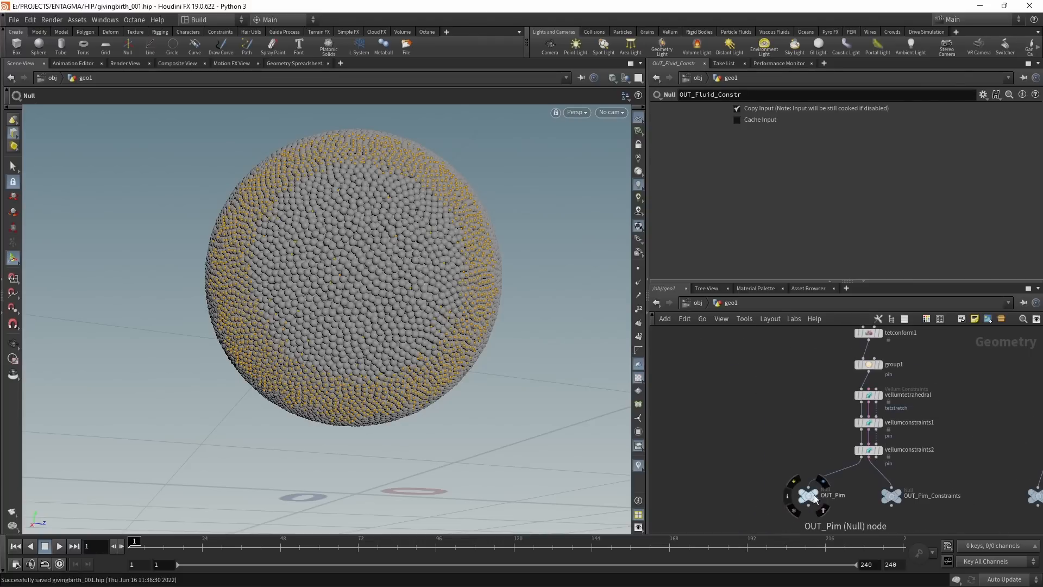
{"action": "left_click", "coordinate": [815, 494]}
{"action": "right_click_drag", "start_coordinate": [548, 329], "coordinate": [360, 281], "text": "alt"}
{"action": "mouse_move", "coordinate": [360, 281]}
{"action": "left_mouse_down"}
{"action": "mouse_move", "coordinate": [342, 279]}
{"action": "mouse_move", "coordinate": [366, 305]}
{"action": "mouse_move", "coordinate": [445, 261]}
{"action": "mouse_move", "coordinate": [461, 291]}
{"action": "mouse_move", "coordinate": [373, 284]}
{"action": "left_mouse_up"}
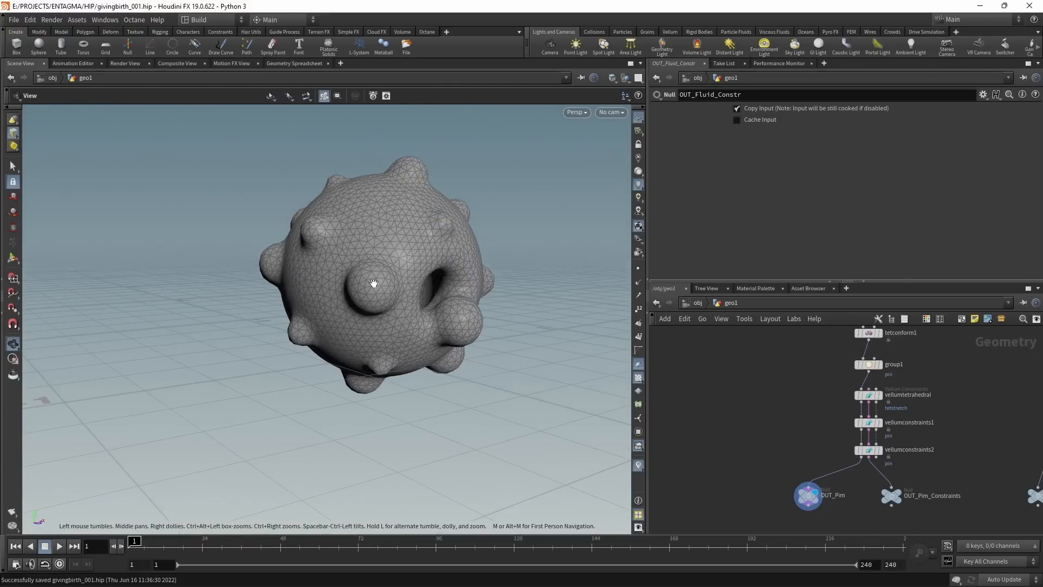
{"action": "key", "text": "Return"}
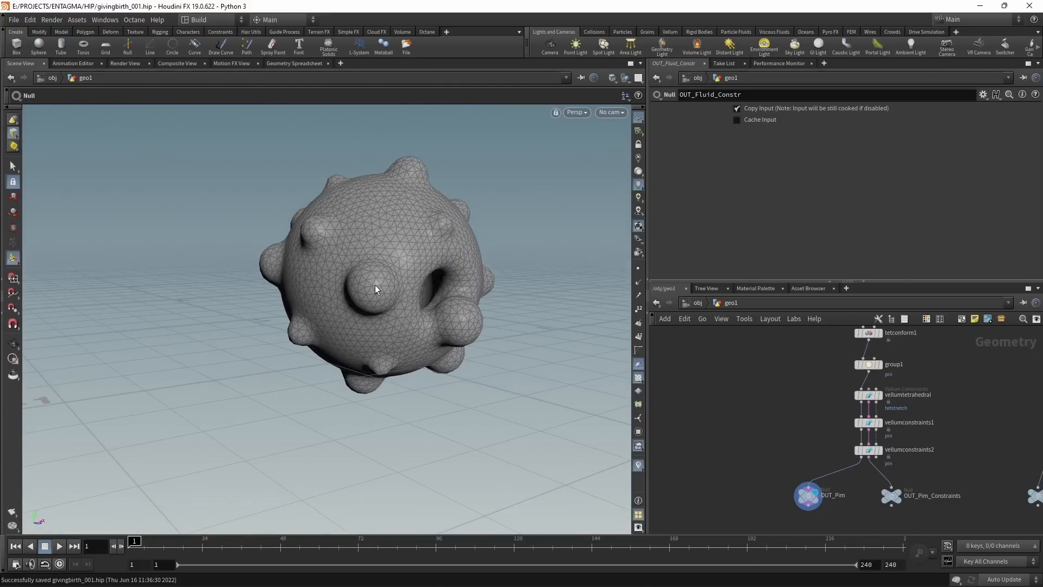
{"action": "left_click_drag", "start_coordinate": [374, 285], "coordinate": [225, 245]}
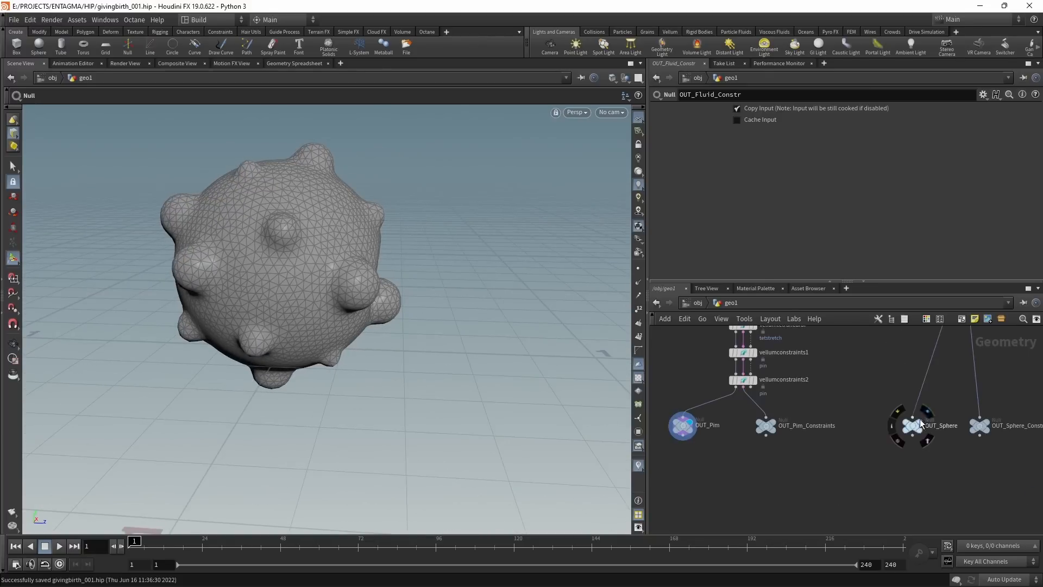
- Display OUT_Sphere and then OUT_Fluid_Grains to review the balloon sphere and its fluid shell
{"action": "left_click", "coordinate": [920, 420]}
{"action": "key", "text": "Escape"}
{"action": "left_click_drag", "start_coordinate": [326, 347], "coordinate": [417, 319]}
{"action": "key", "text": "Escape"}
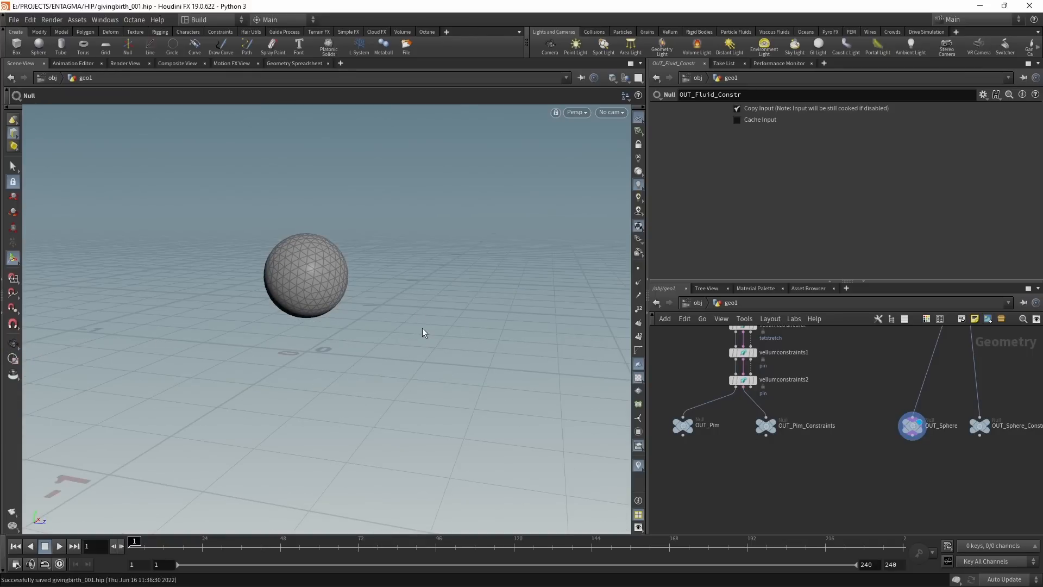
{"action": "middle_click_drag", "start_coordinate": [943, 482], "coordinate": [739, 451]}
{"action": "left_click", "coordinate": [924, 420]}
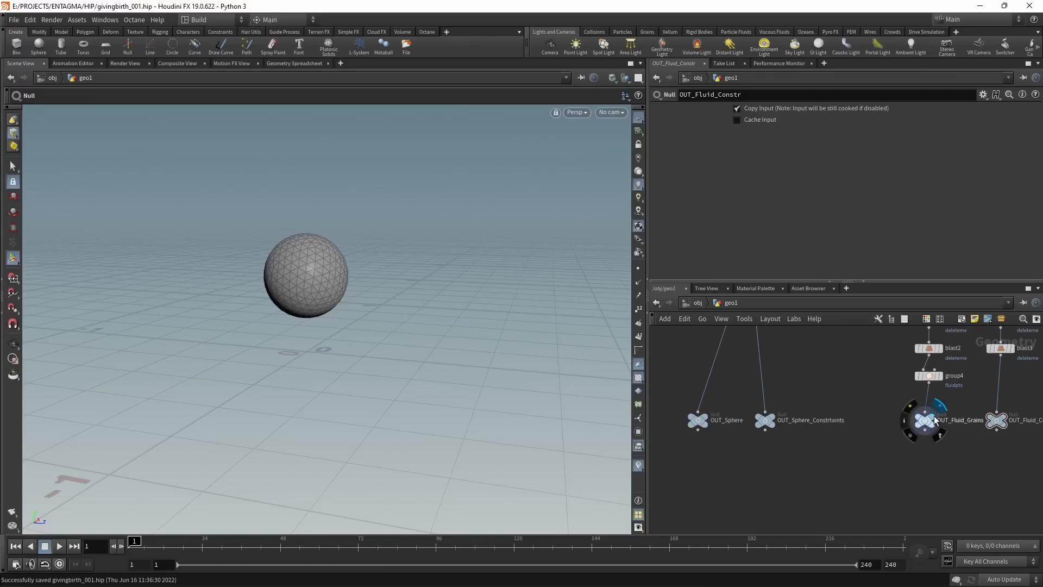
{"action": "key", "text": "Escape"}
{"action": "key", "text": "Escape"}
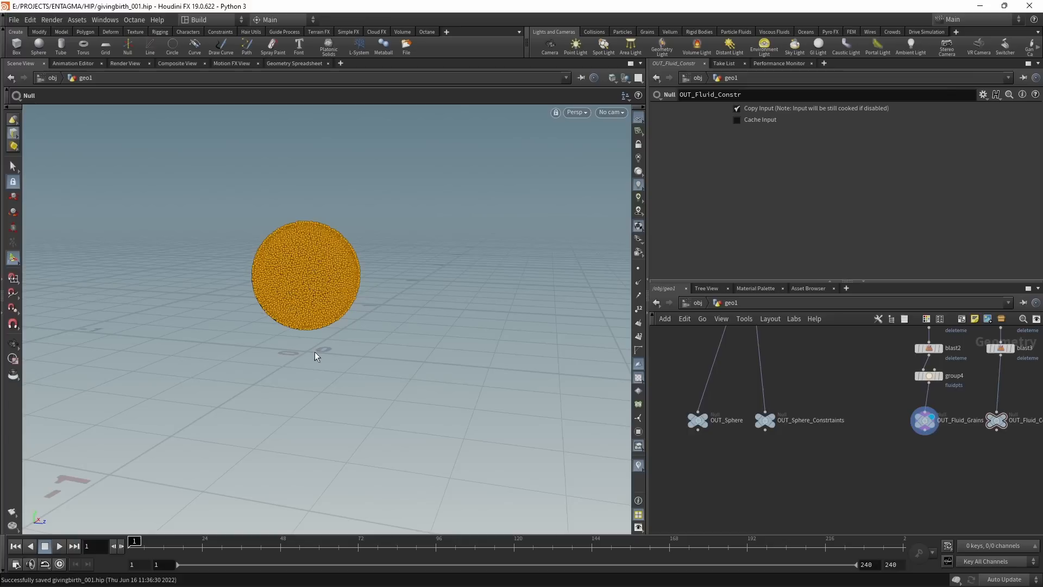
- Create a DOP Network below the output nulls, enter it and move its output node down to make room
{"action": "scroll", "coordinate": [899, 380], "scroll_direction": "down", "scroll_amount": 8}
{"action": "middle_click_drag", "start_coordinate": [837, 431], "coordinate": [802, 491]}
{"action": "scroll", "coordinate": [815, 480], "scroll_direction": "up", "scroll_amount": 6}
{"action": "middle_click_drag", "start_coordinate": [870, 448], "coordinate": [834, 463]}
{"action": "scroll", "coordinate": [854, 449], "scroll_direction": "up", "scroll_amount": 1}
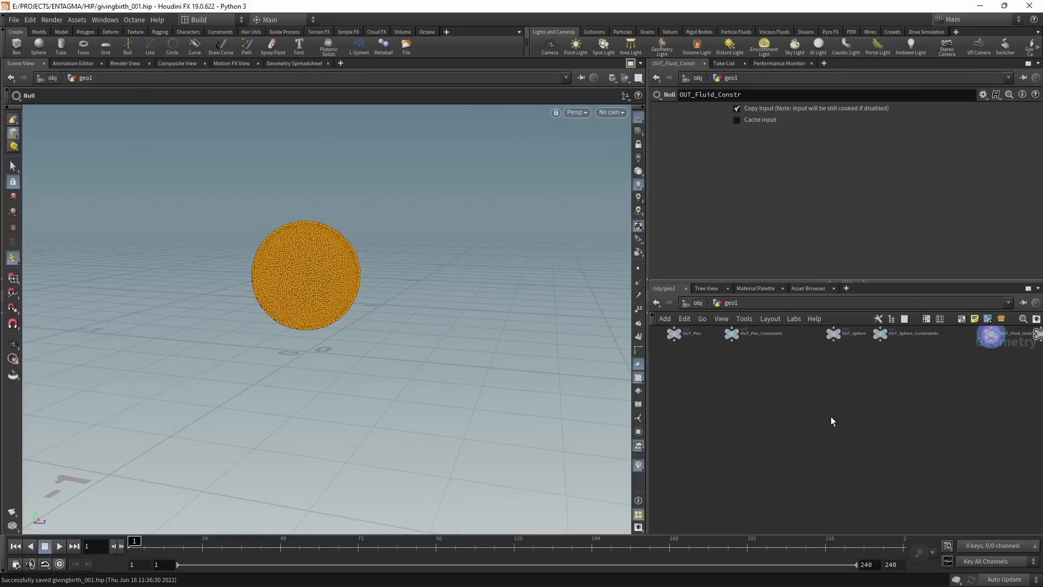
{"action": "key", "text": "Tab"}
{"action": "type", "text": "dopne"}
{"action": "key", "text": "Return"}
{"action": "left_click", "coordinate": [831, 417]}
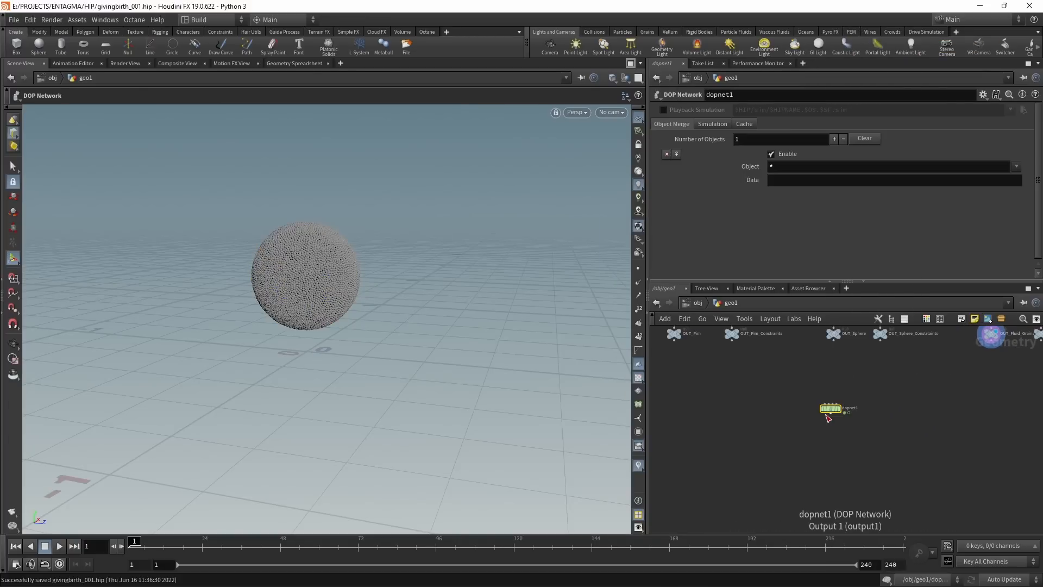
{"action": "scroll", "coordinate": [913, 478], "scroll_direction": "up", "scroll_amount": 2}
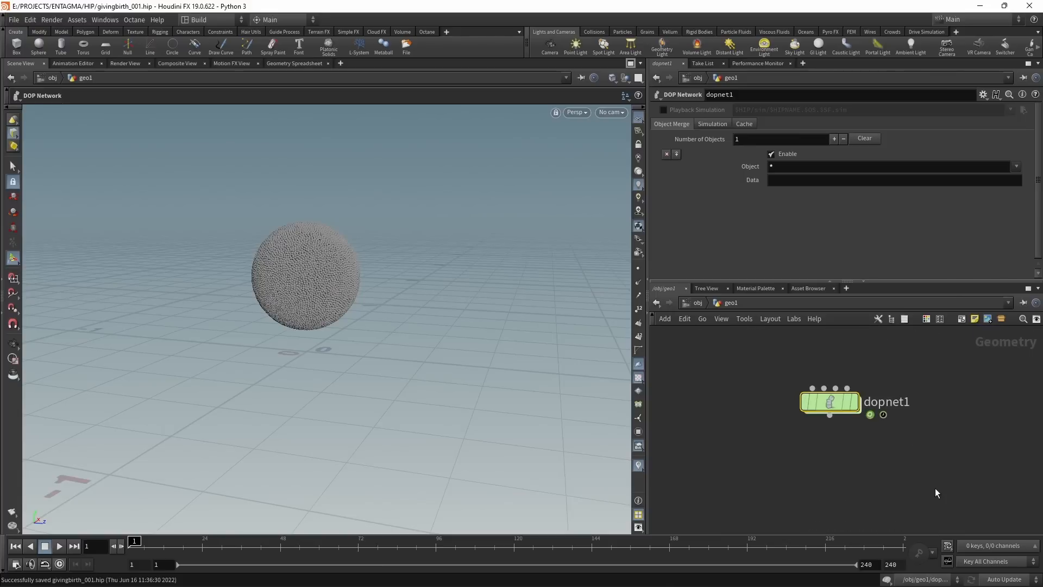
{"action": "left_click_drag", "start_coordinate": [738, 472], "coordinate": [900, 376]}
{"action": "key", "text": "Return"}
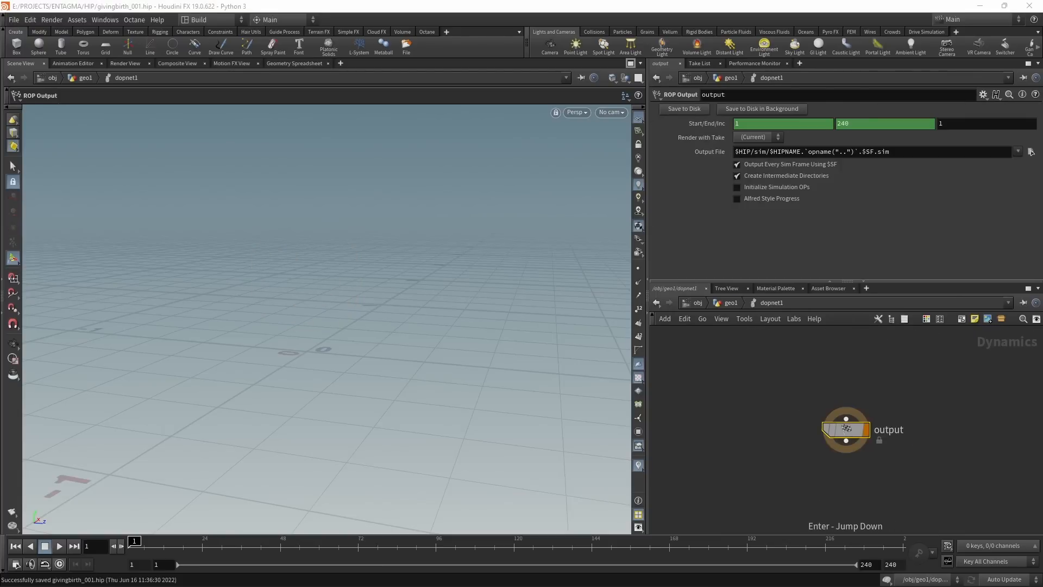
{"action": "left_click_drag", "start_coordinate": [846, 430], "coordinate": [827, 484]}
- Add a Gravity Force node above the output node and set its Y force to -3
{"action": "key", "text": "Tab"}
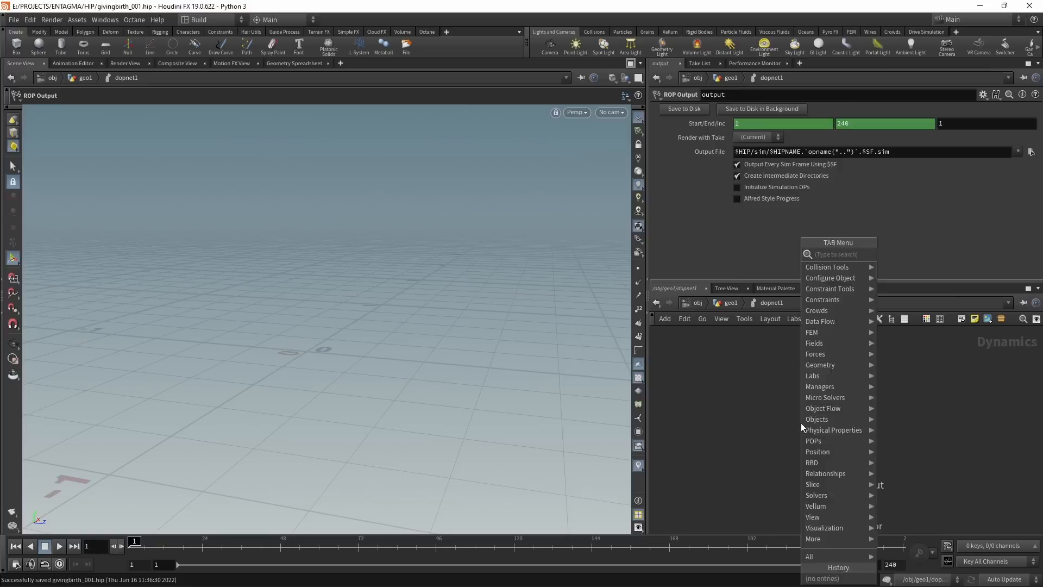
{"action": "type", "text": "gravity"}
{"action": "key", "text": "Return"}
{"action": "left_click", "coordinate": [801, 416]}
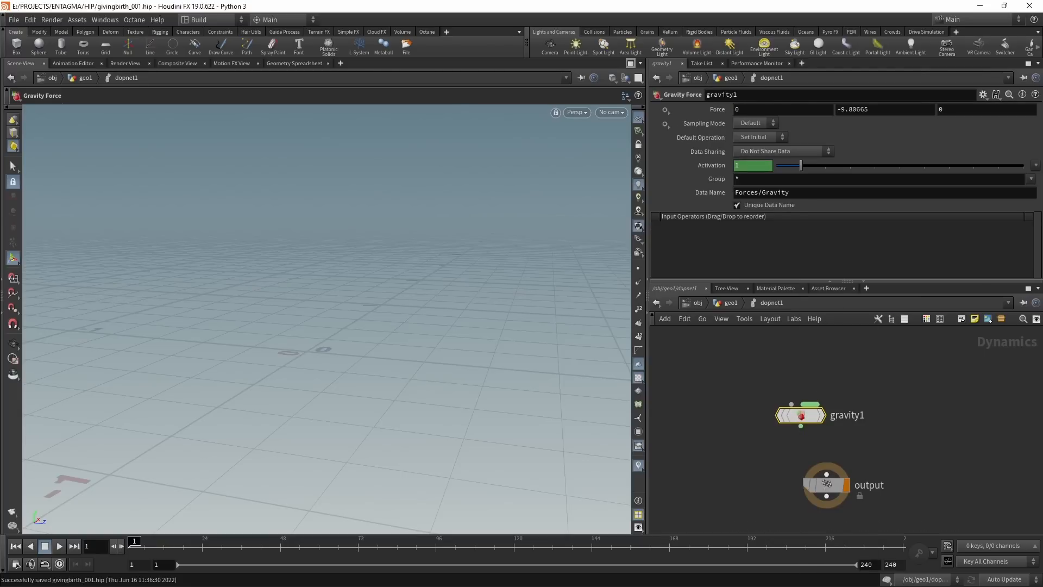
{"action": "left_click", "coordinate": [838, 109]}
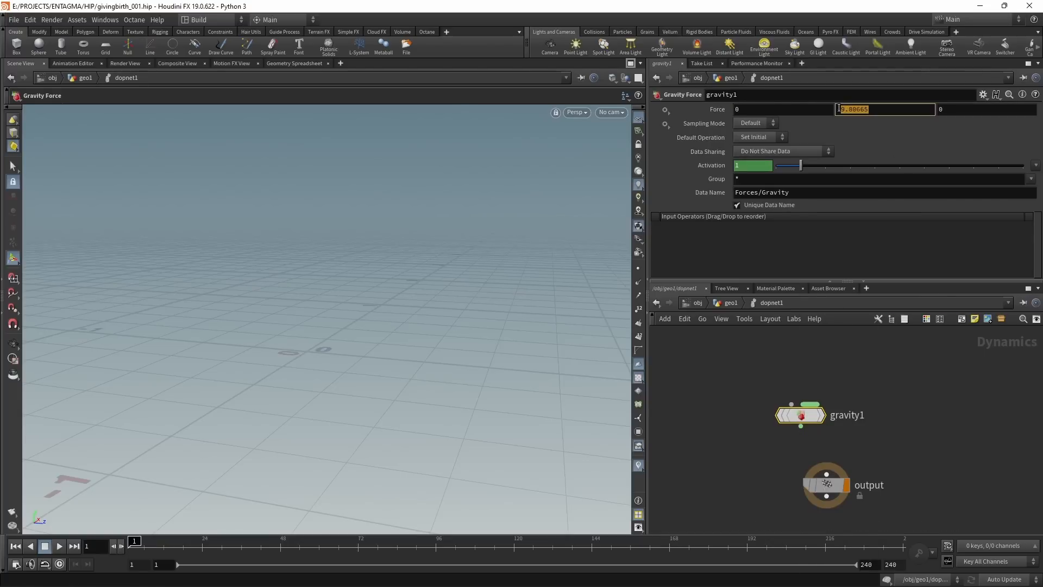
{"action": "type", "text": "-3"}
{"action": "key", "text": "Return"}
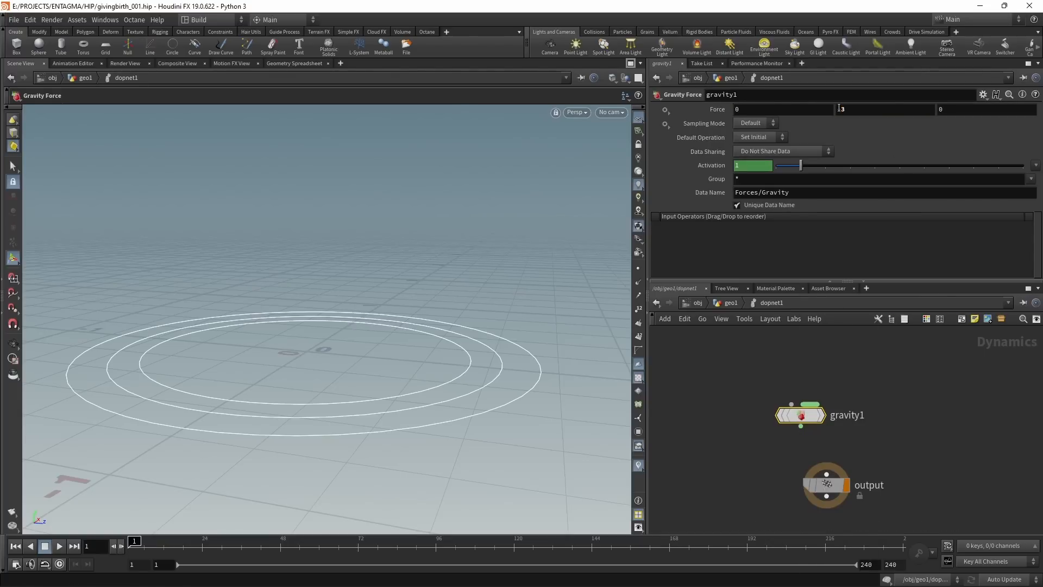
- Align the gravity node above the output node, wire it in and save the scene
{"action": "mouse_move", "coordinate": [790, 416]}
{"action": "left_click_drag", "start_coordinate": [790, 415], "coordinate": [817, 429]}
{"action": "left_click", "coordinate": [826, 440]}
{"action": "left_click", "coordinate": [827, 474]}
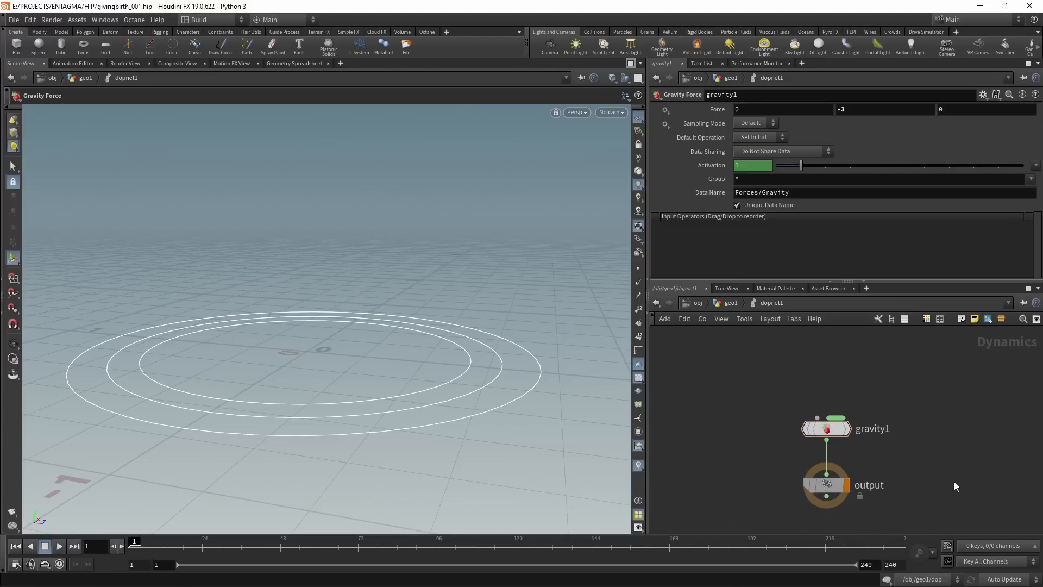
{"action": "key", "text": "ctrl+s"}
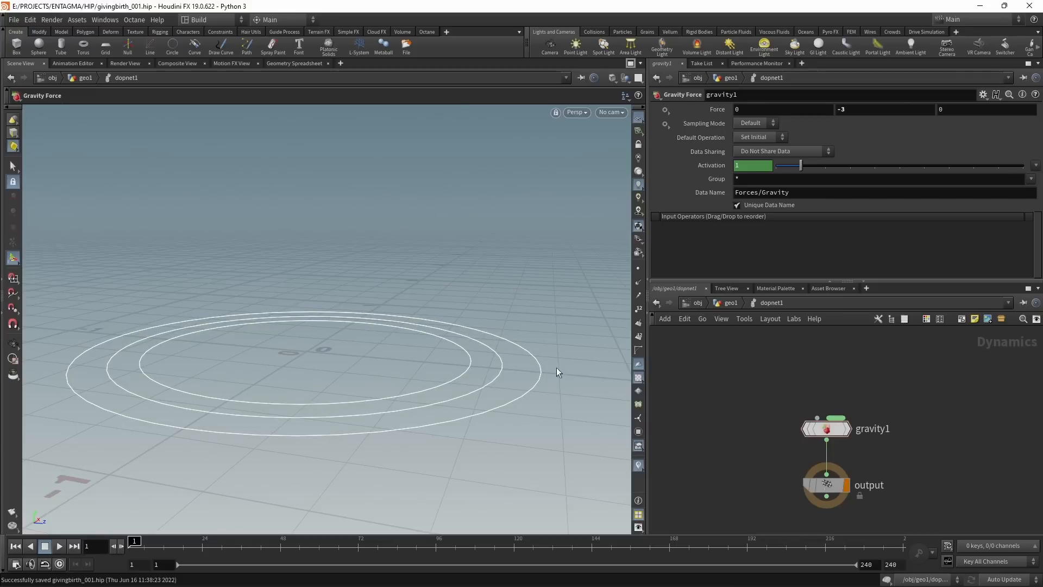
- Add a Merge node feeding the gravity node's first input and align it directly above
{"action": "middle_click_drag", "start_coordinate": [893, 403], "coordinate": [908, 466]}
{"action": "key", "text": "Tab"}
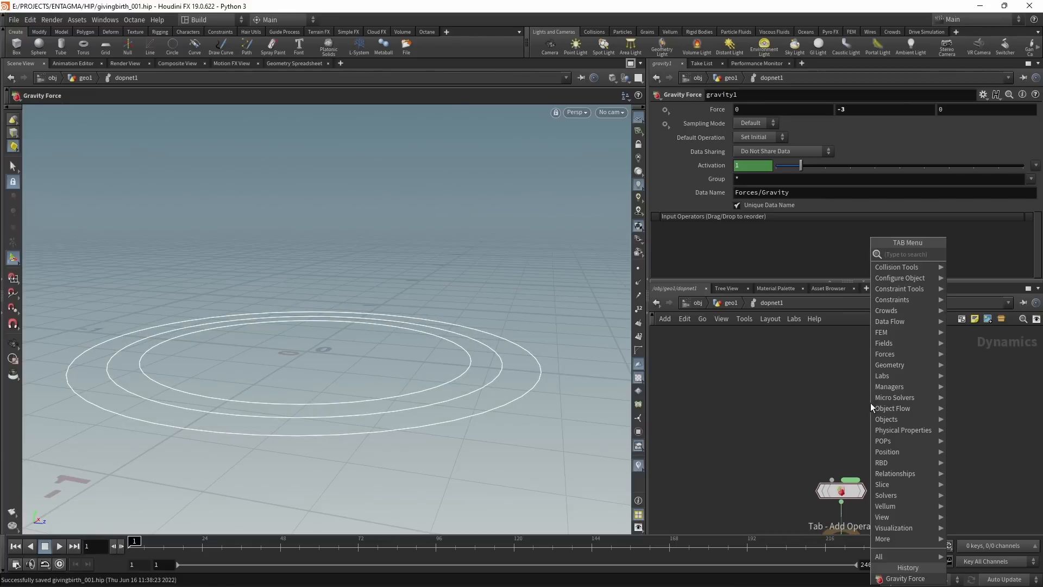
{"action": "type", "text": "merge"}
{"action": "key", "text": "Return"}
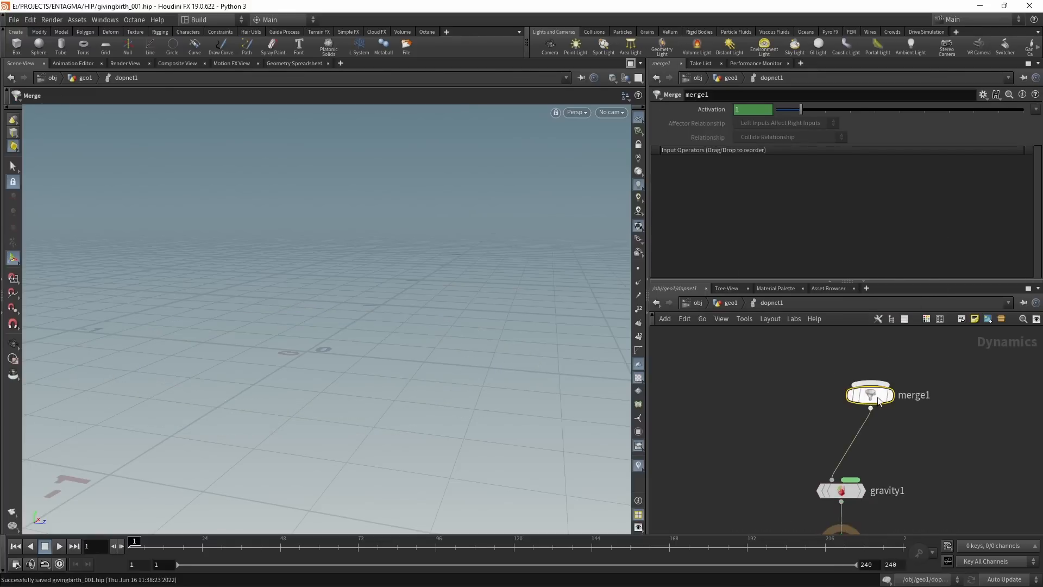
{"action": "left_click", "coordinate": [848, 435]}
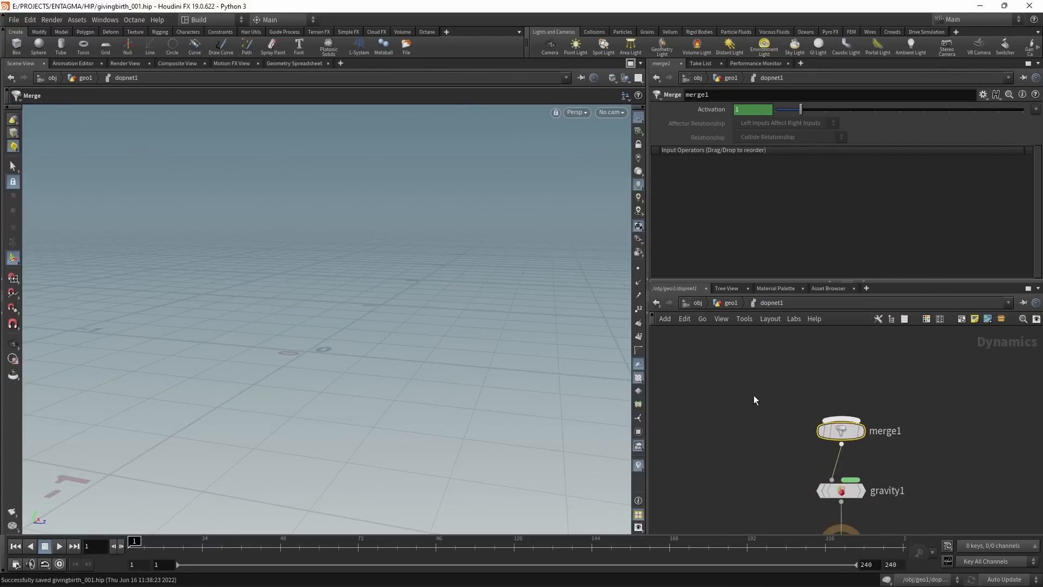
- Place a Ground Plane node above the merge node
{"action": "middle_click_drag", "start_coordinate": [754, 396], "coordinate": [751, 448]}
{"action": "key", "text": "Tab"}
{"action": "type", "text": "grou"}
{"action": "key", "text": "Return"}
{"action": "left_click", "coordinate": [726, 435]}
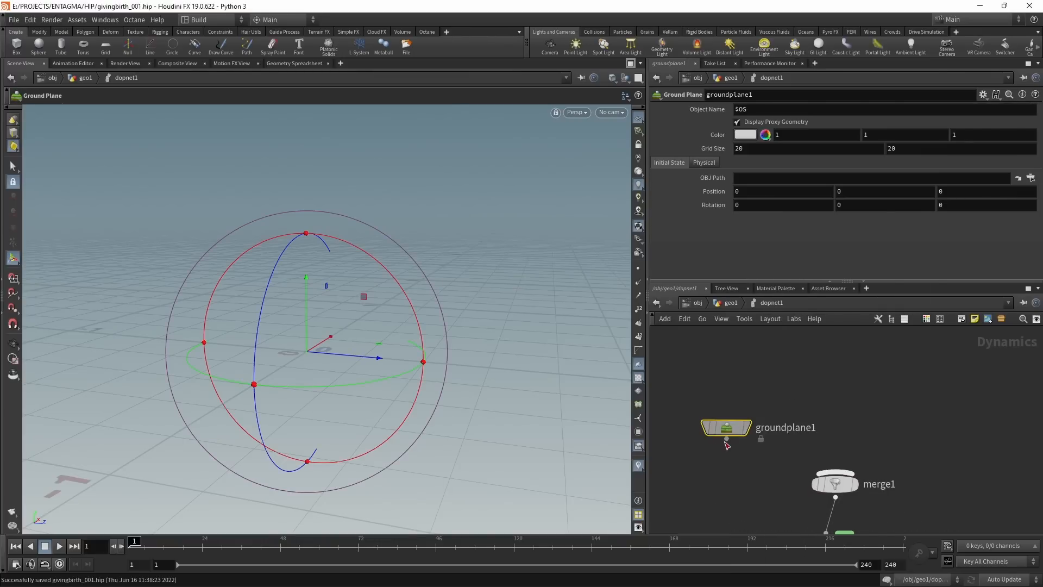
- Wire the ground plane into the merge node and set its Y position to -3
{"action": "left_click_drag", "start_coordinate": [727, 438], "coordinate": [834, 465]}
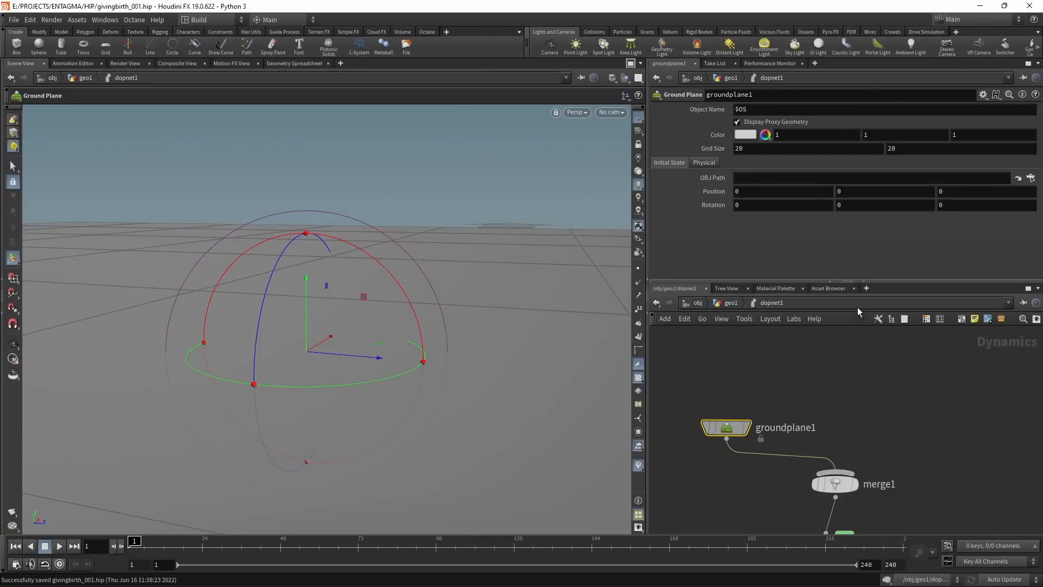
{"action": "scroll", "coordinate": [854, 190], "scroll_direction": "down", "scroll_amount": 20}
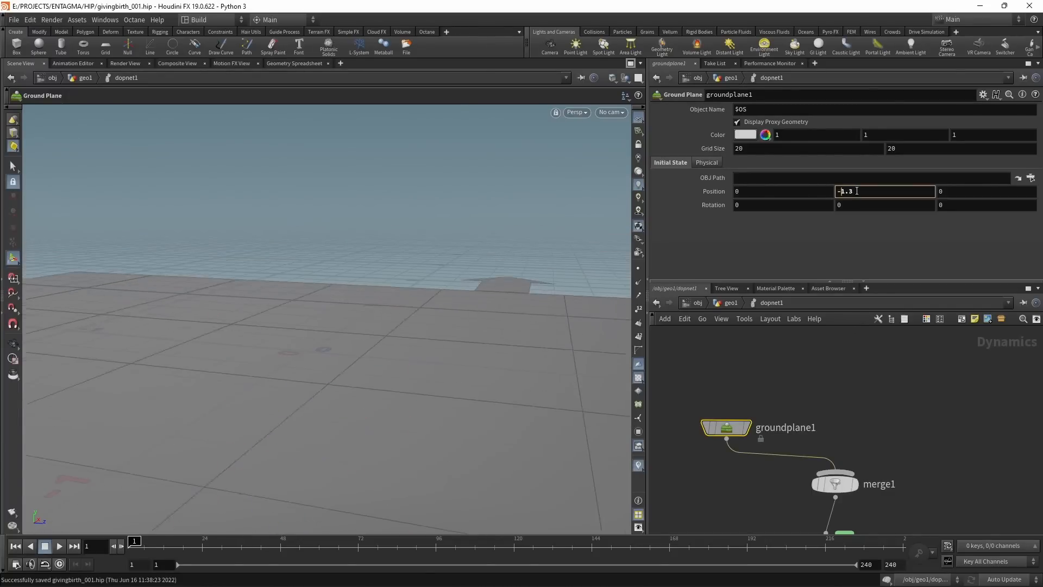
- Add a Vellum Solver node, wire its output into the merge node and place it above and beside the merge
{"action": "middle_click_drag", "start_coordinate": [942, 399], "coordinate": [900, 402]}
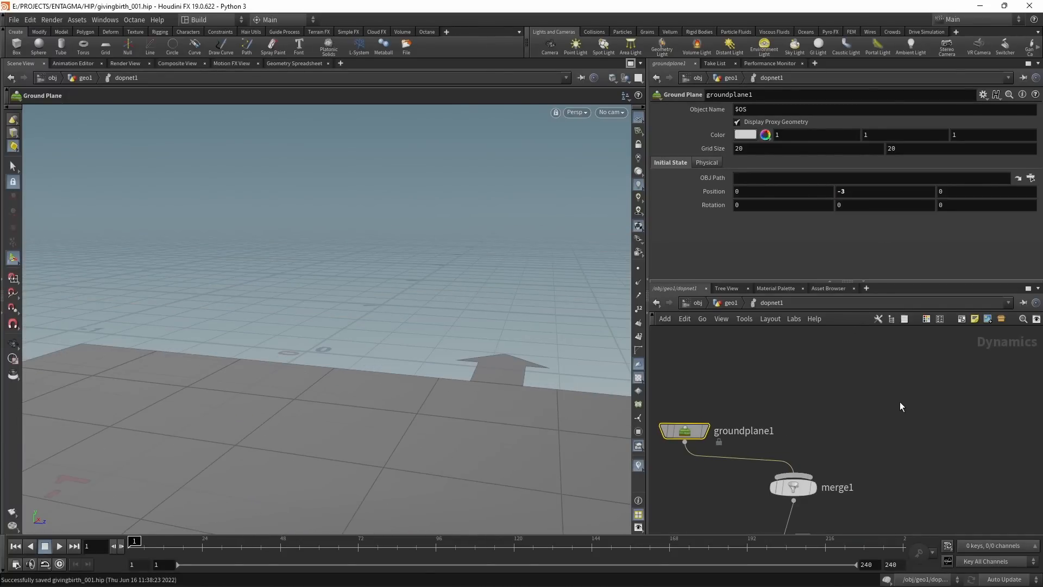
{"action": "key", "text": "Tab"}
{"action": "type", "text": "velso"}
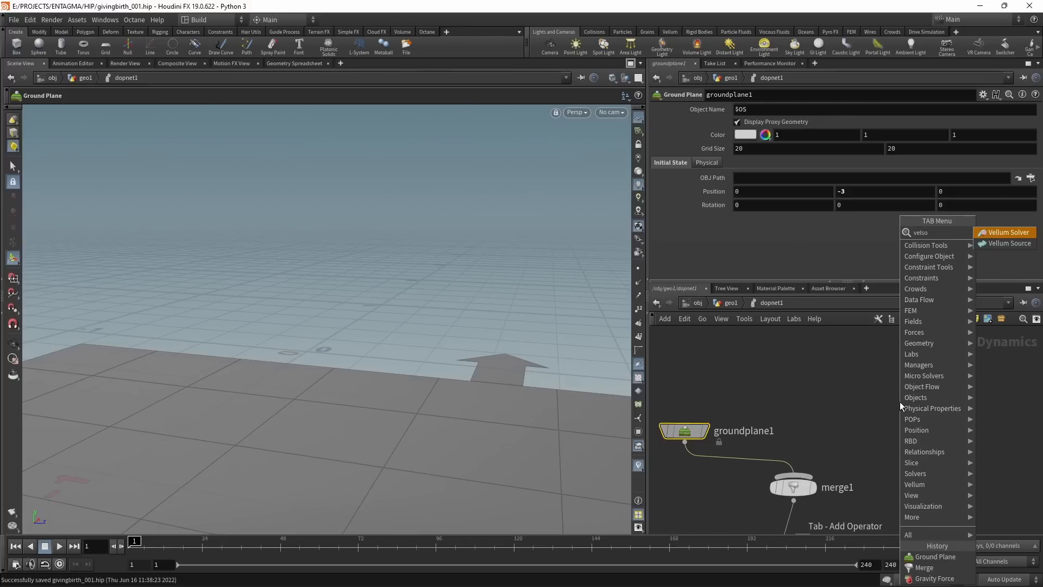
{"action": "key", "text": "Return"}
{"action": "left_click", "coordinate": [887, 391]}
{"action": "left_click", "coordinate": [798, 474]}
{"action": "left_click_drag", "start_coordinate": [897, 390], "coordinate": [929, 440]}
- Add a Vellum Object node above the solver and wire it into the solver's first input
{"action": "middle_click_drag", "start_coordinate": [806, 379], "coordinate": [788, 381]}
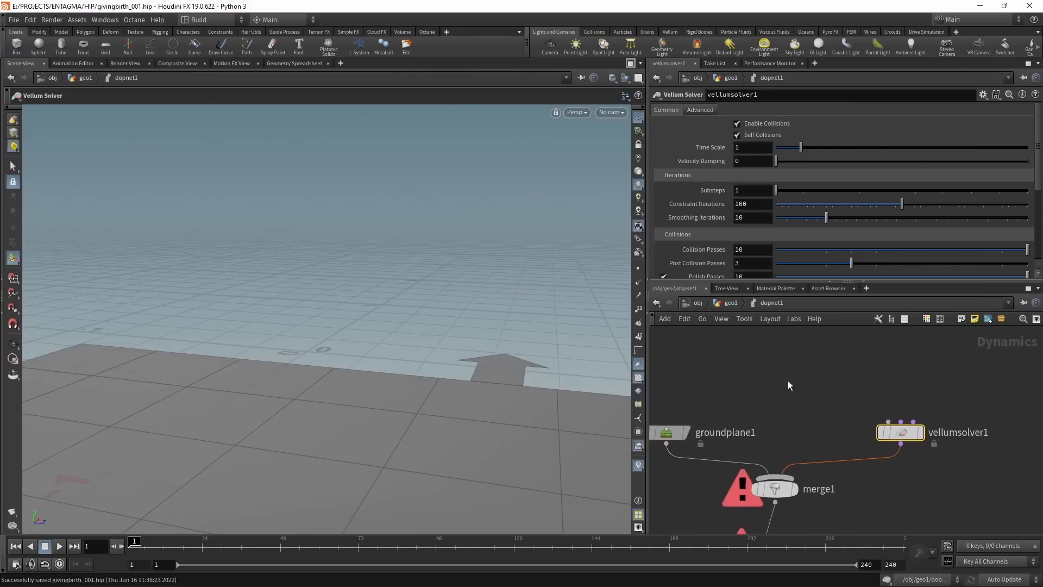
{"action": "key", "text": "Tab"}
{"action": "type", "text": "vel"}
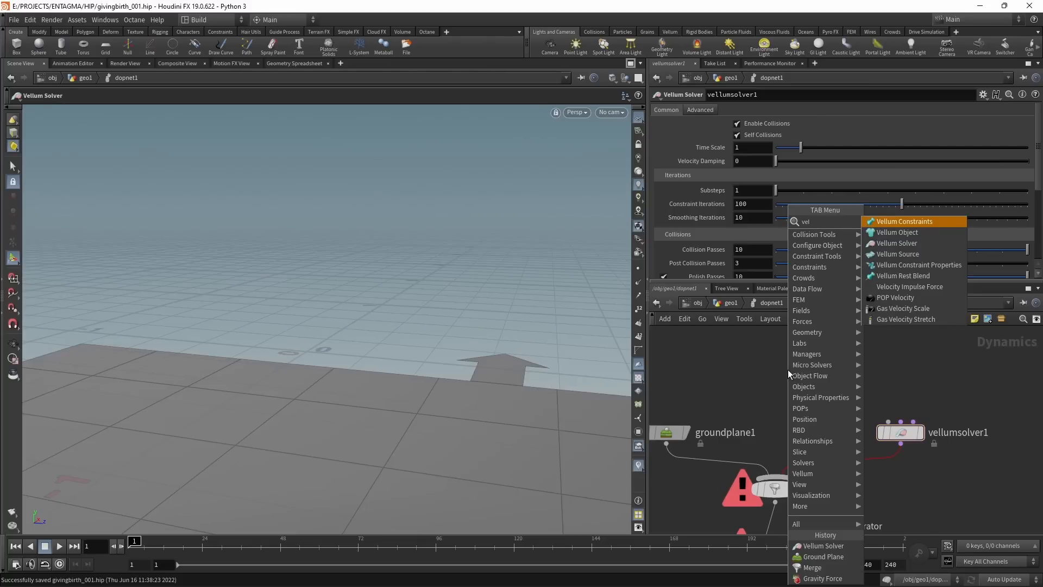
{"action": "type", "text": " ob"}
{"action": "key", "text": "Return"}
{"action": "left_click", "coordinate": [788, 370]}
{"action": "left_click", "coordinate": [788, 374]}
{"action": "left_click", "coordinate": [887, 421]}
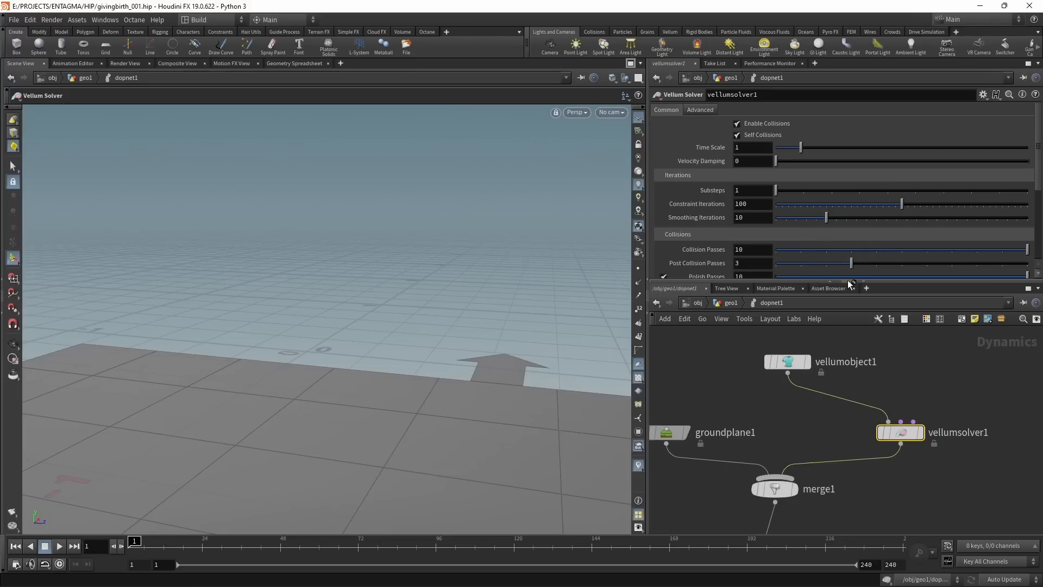
- Set the Vellum solver's substeps to 4 and its constraint iterations to 24
{"action": "left_click_drag", "start_coordinate": [847, 280], "coordinate": [863, 357]}
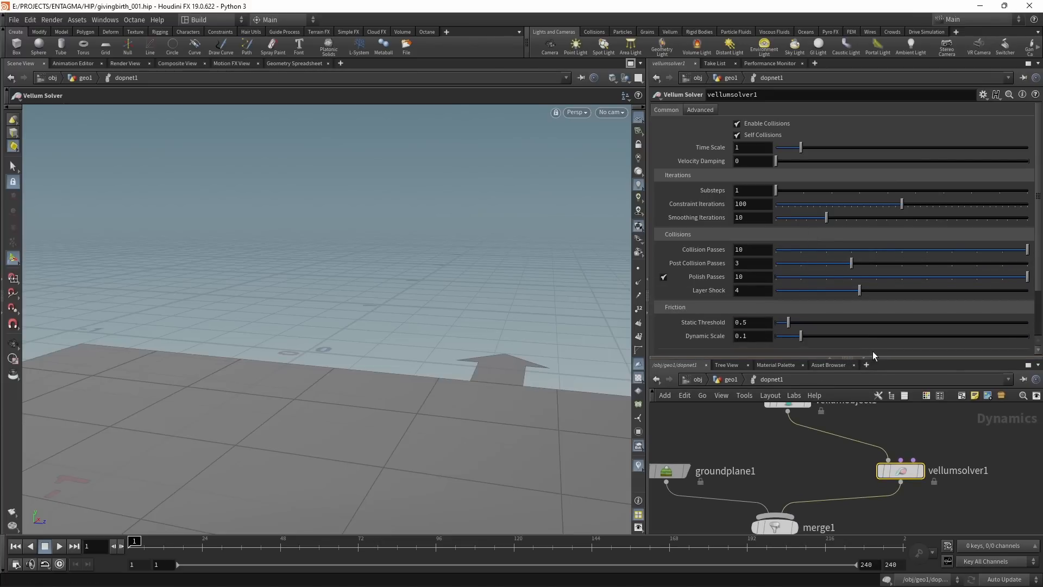
{"action": "left_click", "coordinate": [756, 195]}
{"action": "type", "text": "4"}
{"action": "left_click", "coordinate": [770, 205]}
{"action": "type", "text": "24"}
{"action": "left_click", "coordinate": [975, 442]}
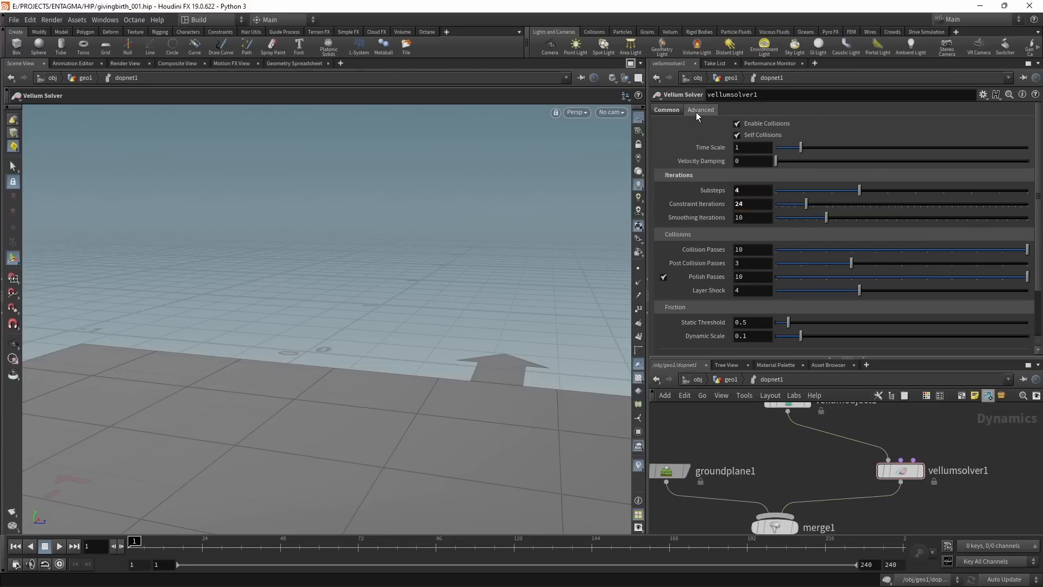
- Look over the Vellum solver's advanced settings, return to the common ones and save the scene
{"action": "left_click", "coordinate": [699, 110]}
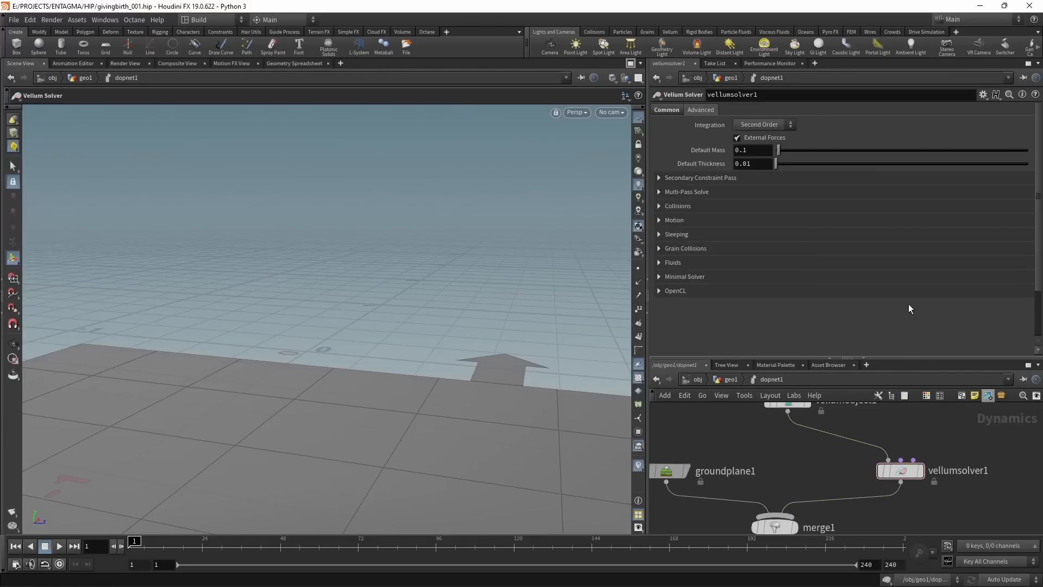
{"action": "left_click", "coordinate": [661, 112]}
{"action": "key", "text": "ctrl+s"}
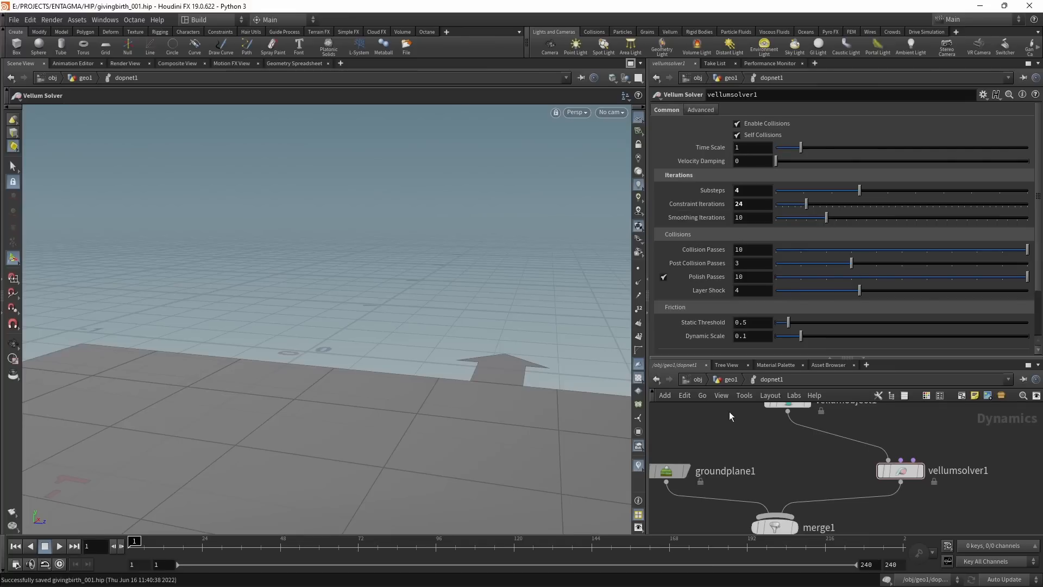
- Add a second Merge node above the Vellum solver and wire it into the solver's third input
{"action": "middle_click_drag", "start_coordinate": [966, 438], "coordinate": [883, 449]}
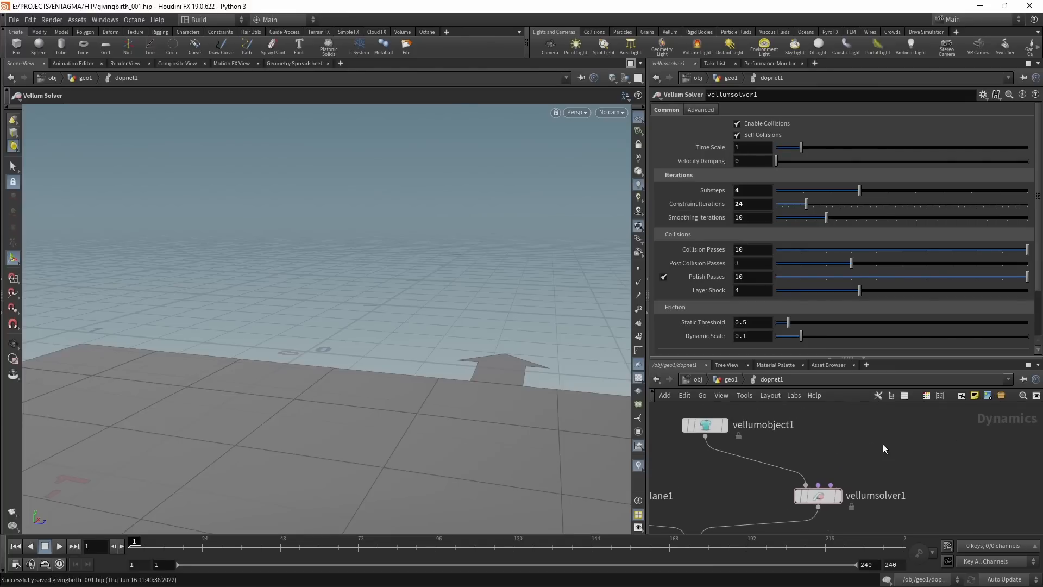
{"action": "key", "text": "Tab"}
{"action": "type", "text": "merge"}
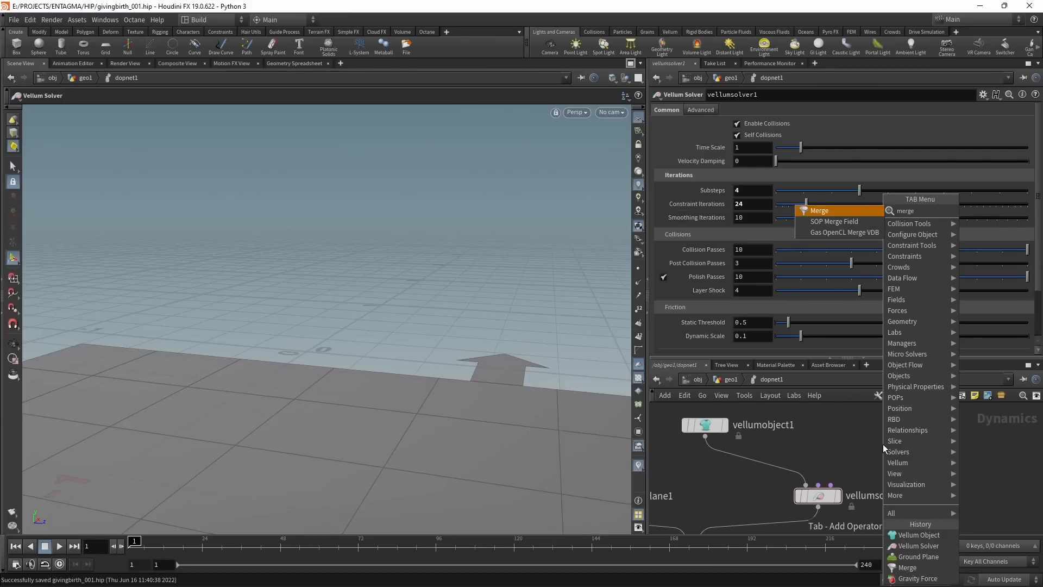
{"action": "key", "text": "Return"}
{"action": "left_click", "coordinate": [883, 444]}
{"action": "left_click", "coordinate": [883, 449]}
{"action": "left_click", "coordinate": [842, 476]}
{"action": "key", "text": "Tab"}
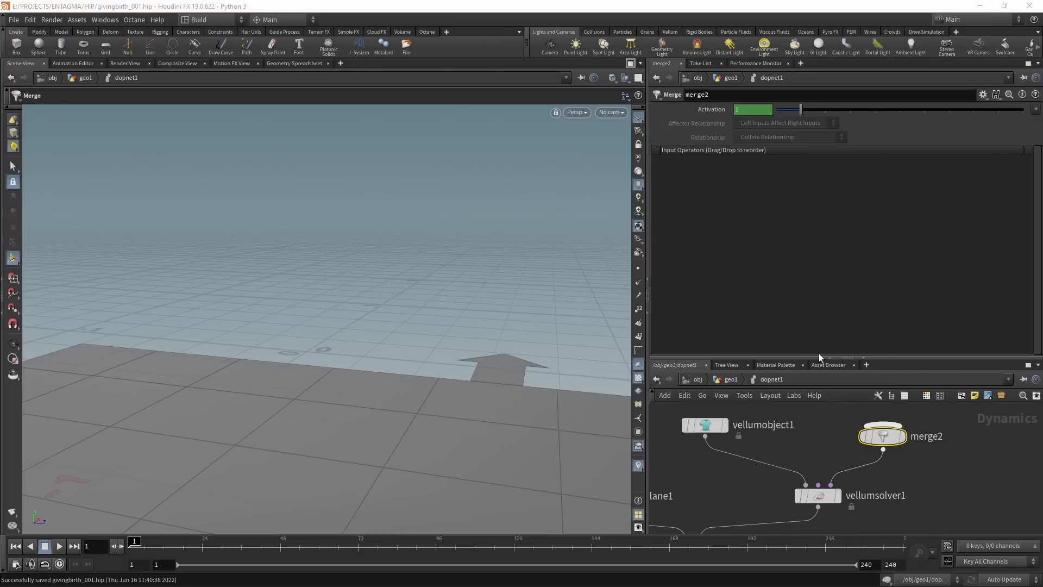
- Add a Vellum Source node above the second merge node and wire it into that merge
{"action": "left_click_drag", "start_coordinate": [850, 354], "coordinate": [844, 297]}
{"action": "middle_click_drag", "start_coordinate": [802, 388], "coordinate": [838, 426]}
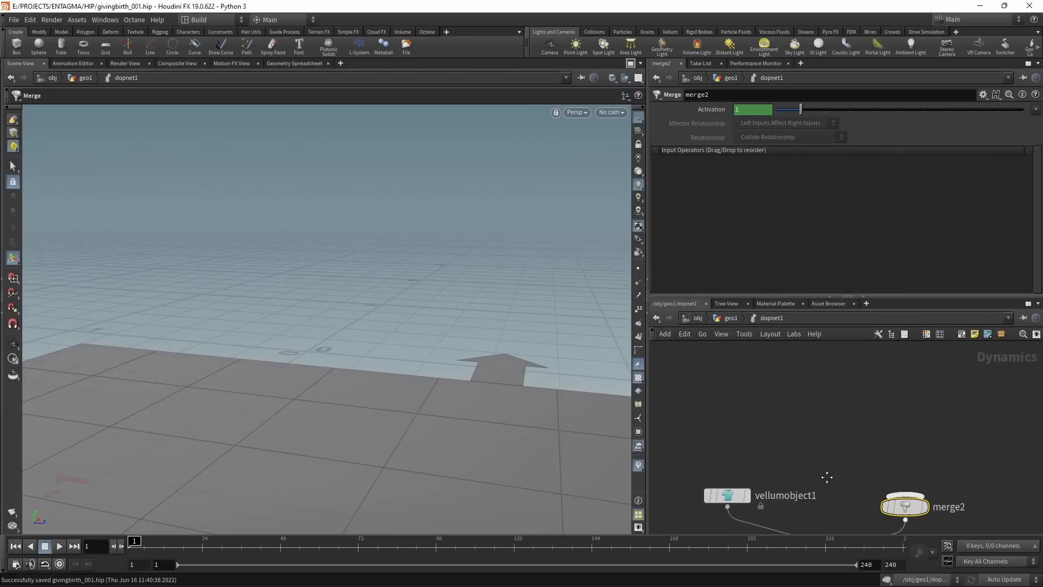
{"action": "key", "text": "Tab"}
{"action": "type", "text": "vesource"}
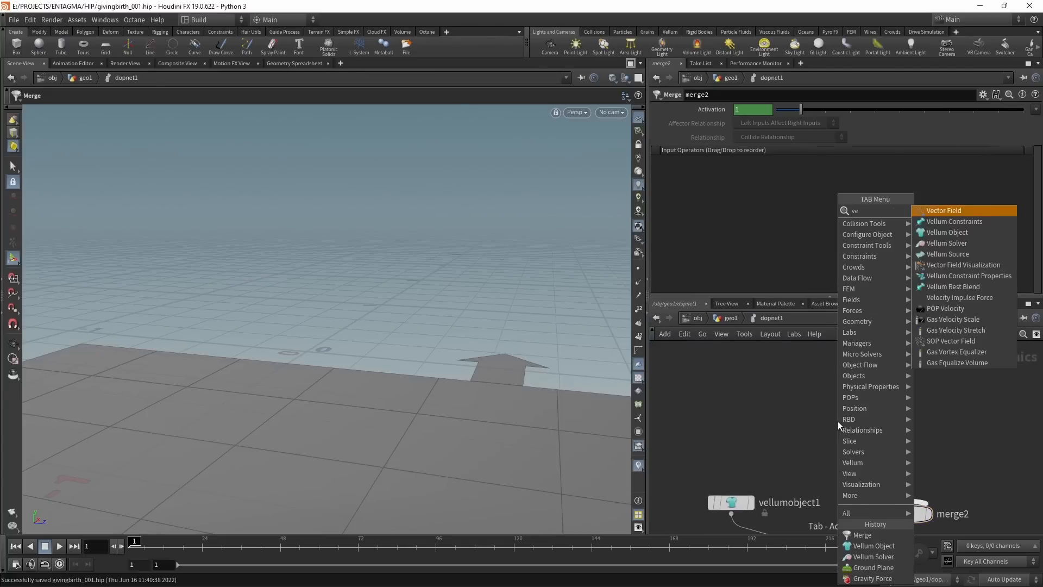
{"action": "key", "text": "Return"}
{"action": "key", "text": "Return"}
{"action": "left_click", "coordinate": [838, 425]}
{"action": "left_click", "coordinate": [909, 502]}
- Set the Vellum source's activation to the expression $FF%45==1
{"action": "left_click", "coordinate": [739, 108]}
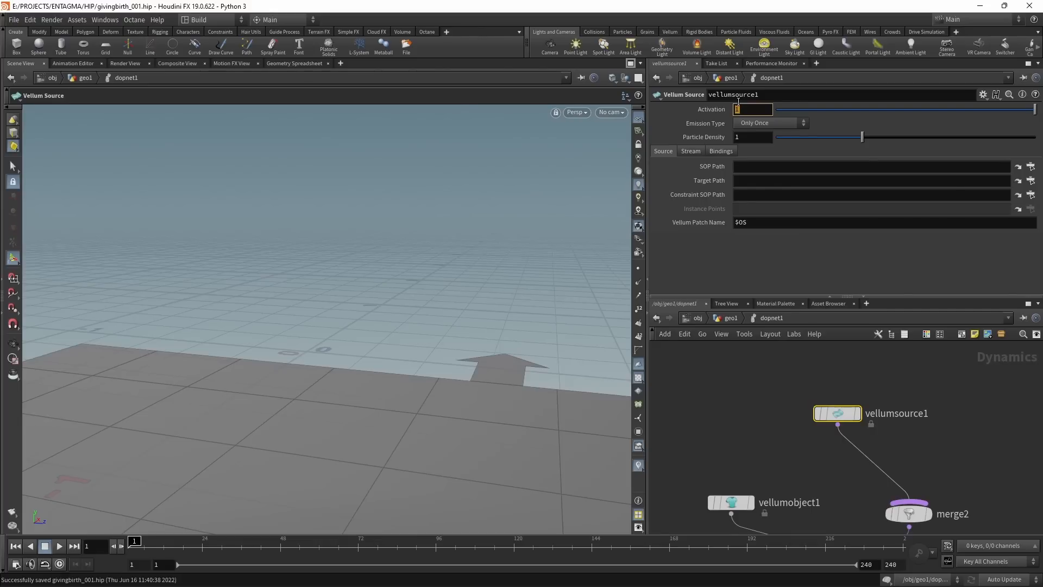
{"action": "type", "text": "$FF"}
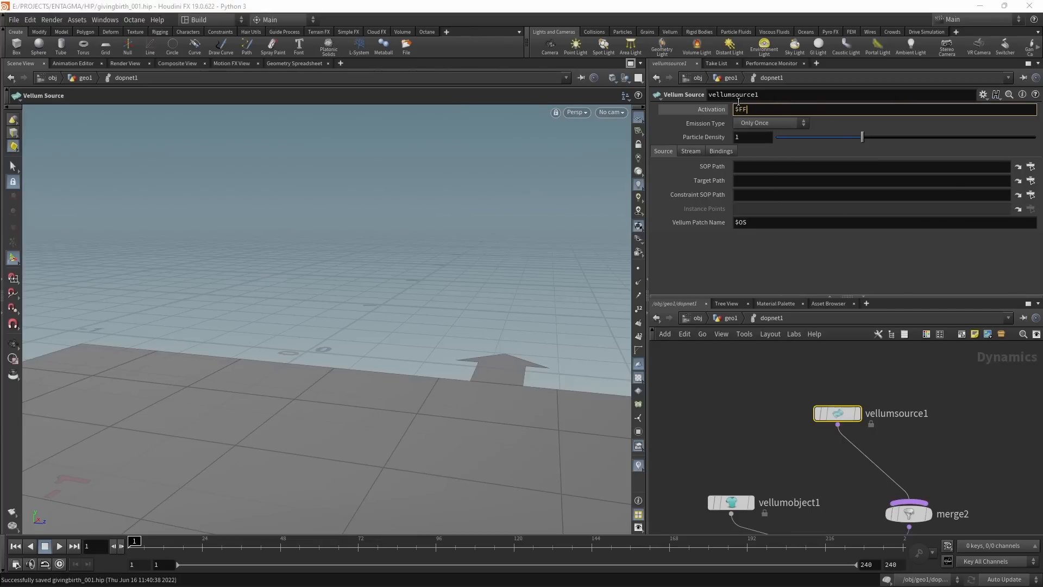
{"action": "type", "text": "%45==1"}
{"action": "key", "text": "Return"}
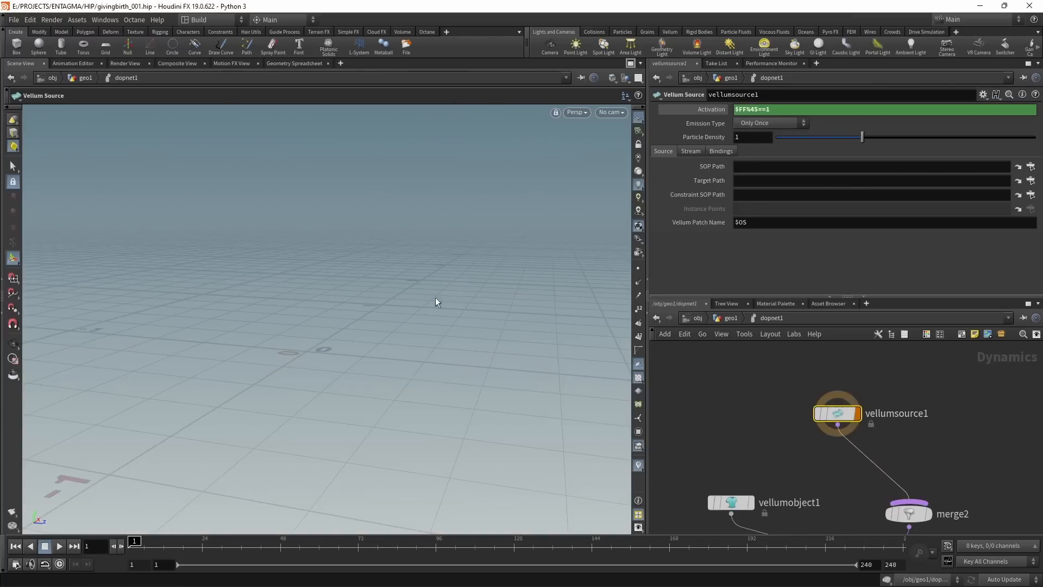
- Show the activation's evaluated value, play the timeline to check it and return to frame 1
{"action": "left_click", "coordinate": [712, 110]}
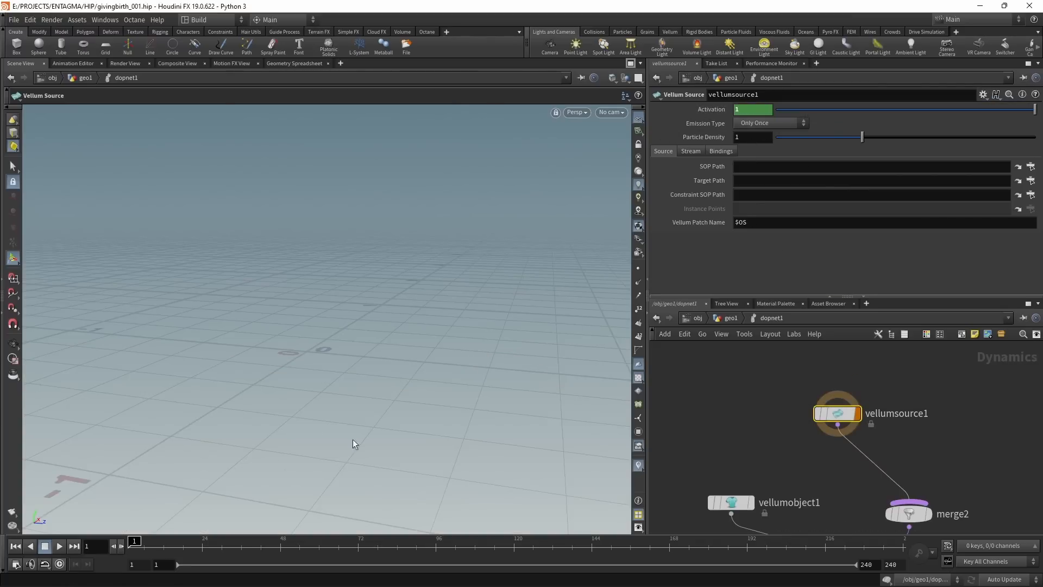
{"action": "left_click", "coordinate": [59, 545]}
{"action": "left_click_drag", "start_coordinate": [259, 545], "coordinate": [131, 545]}
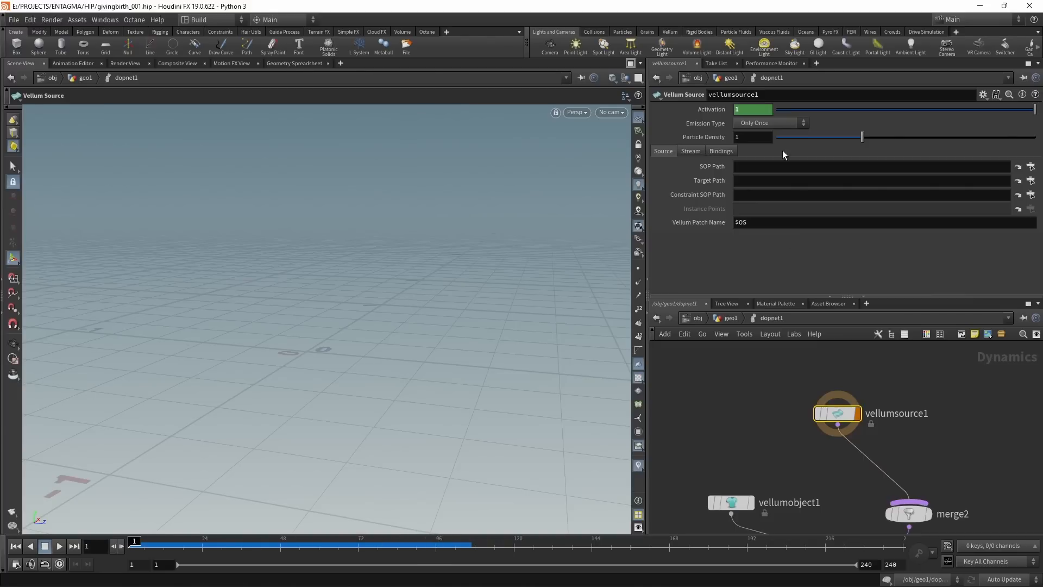
- Set the Vellum source to emit each frame, using OUT_Sphere as geometry and OUT_Sphere_Constrtaints as constraints
{"action": "left_click", "coordinate": [772, 123]}
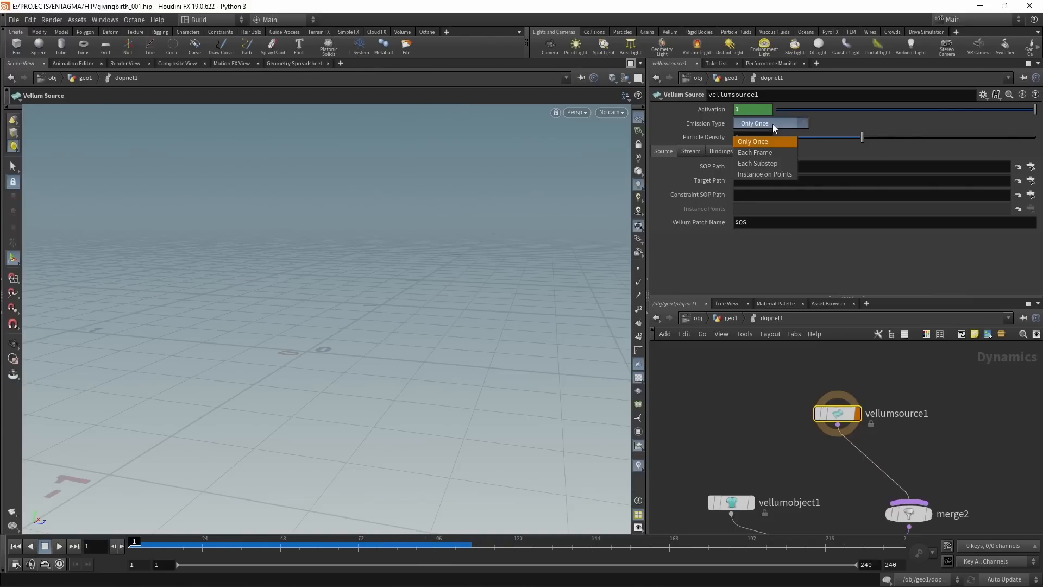
{"action": "left_click", "coordinate": [783, 153]}
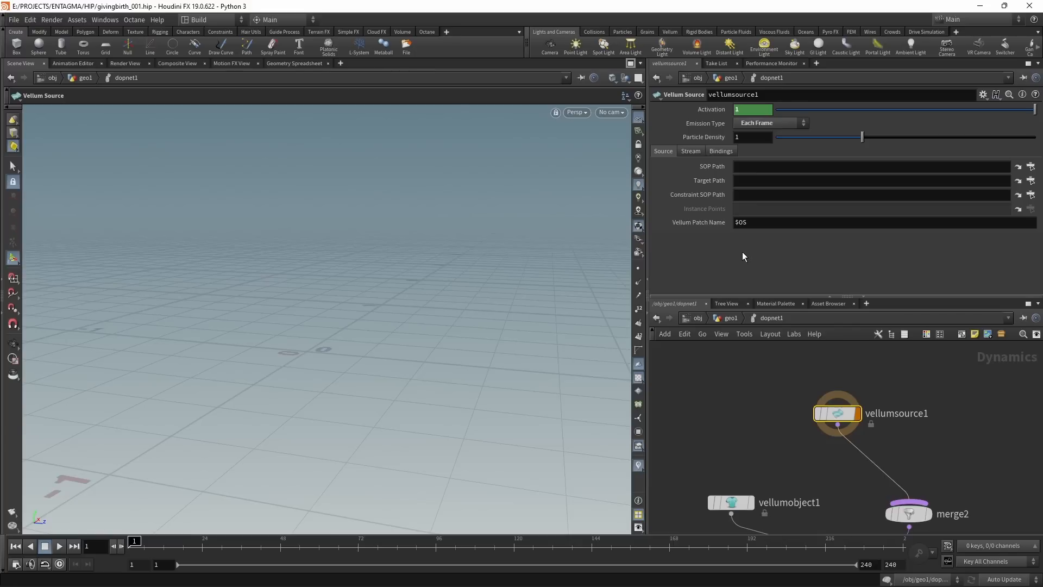
{"action": "left_click", "coordinate": [1031, 166]}
{"action": "left_click", "coordinate": [918, 125]}
{"action": "left_click", "coordinate": [928, 135]}
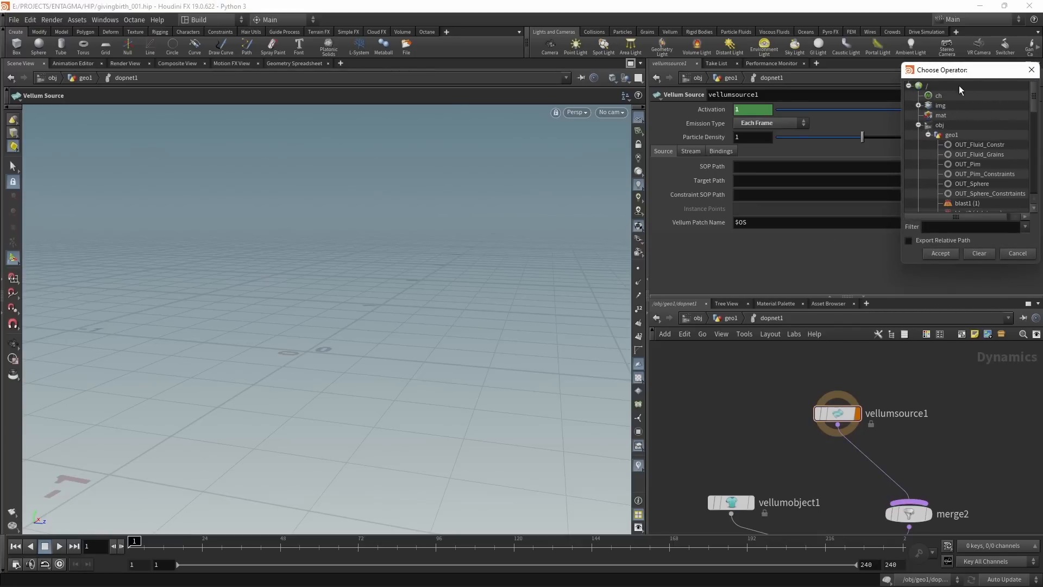
{"action": "double_click", "coordinate": [963, 185]}
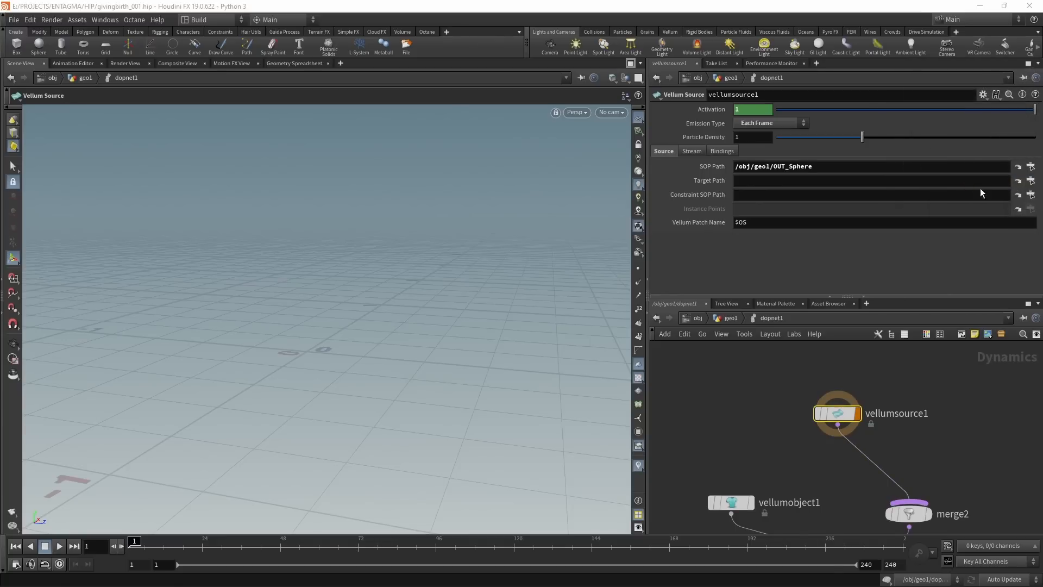
{"action": "left_click", "coordinate": [1031, 195]}
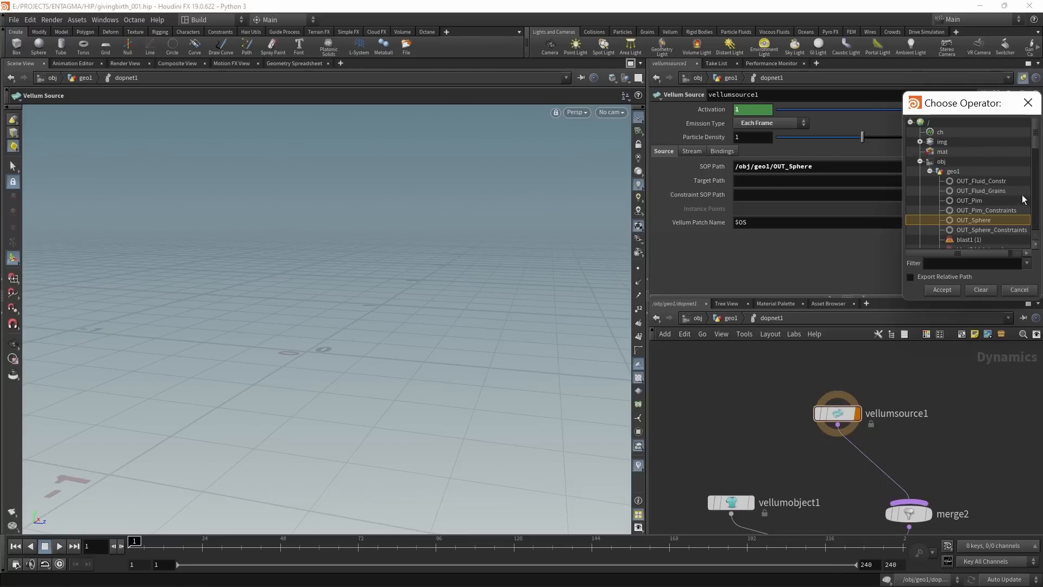
{"action": "double_click", "coordinate": [1010, 229]}
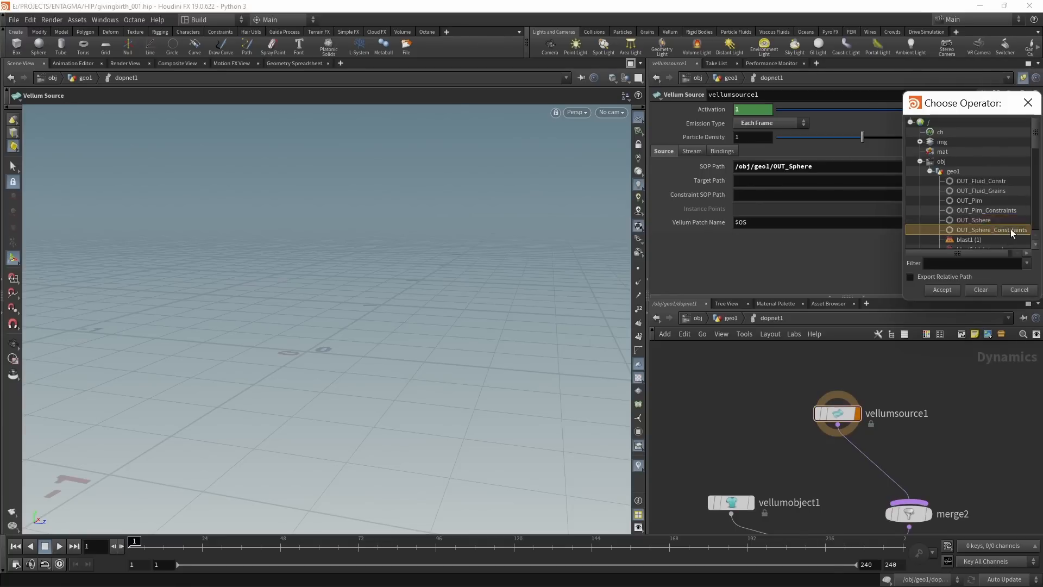
- Display the DOP network's output node, play the simulation and return to the first frame
{"action": "scroll", "coordinate": [956, 478], "scroll_direction": "down", "scroll_amount": 2}
{"action": "middle_click_drag", "start_coordinate": [949, 442], "coordinate": [998, 323]}
{"action": "left_click", "coordinate": [828, 471]}
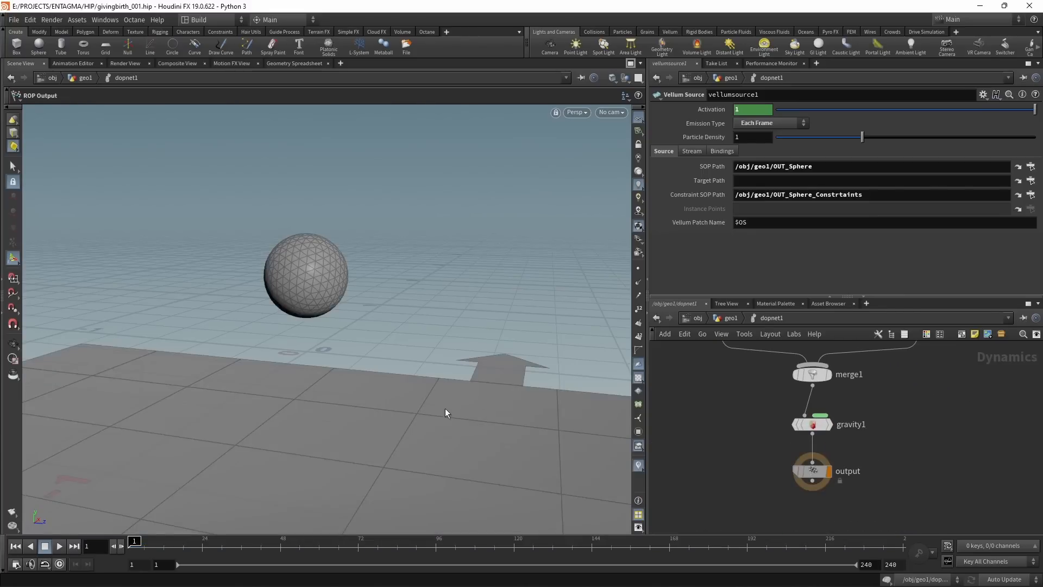
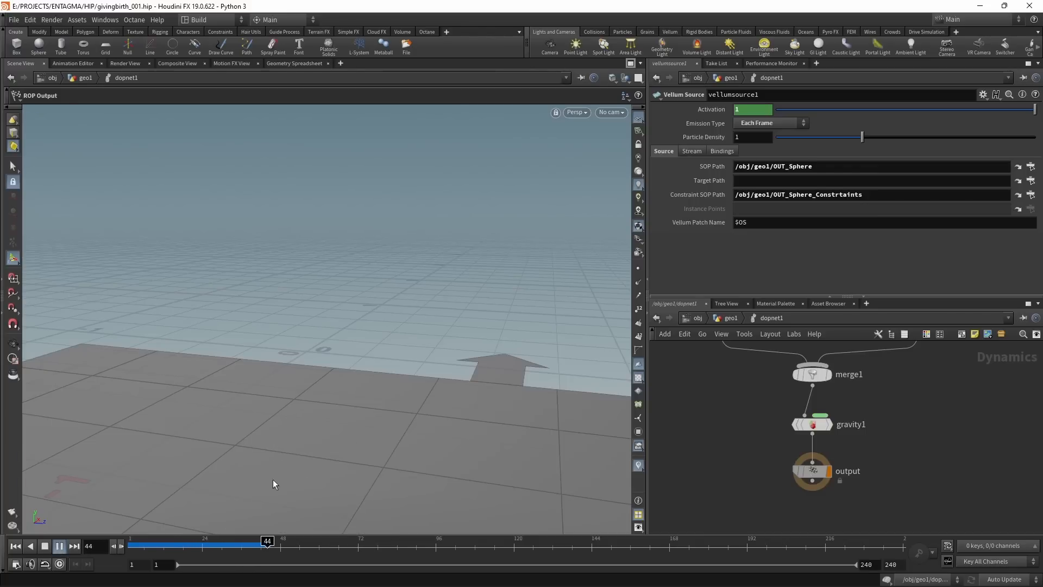
{"action": "key", "text": "ctrl+Up"}
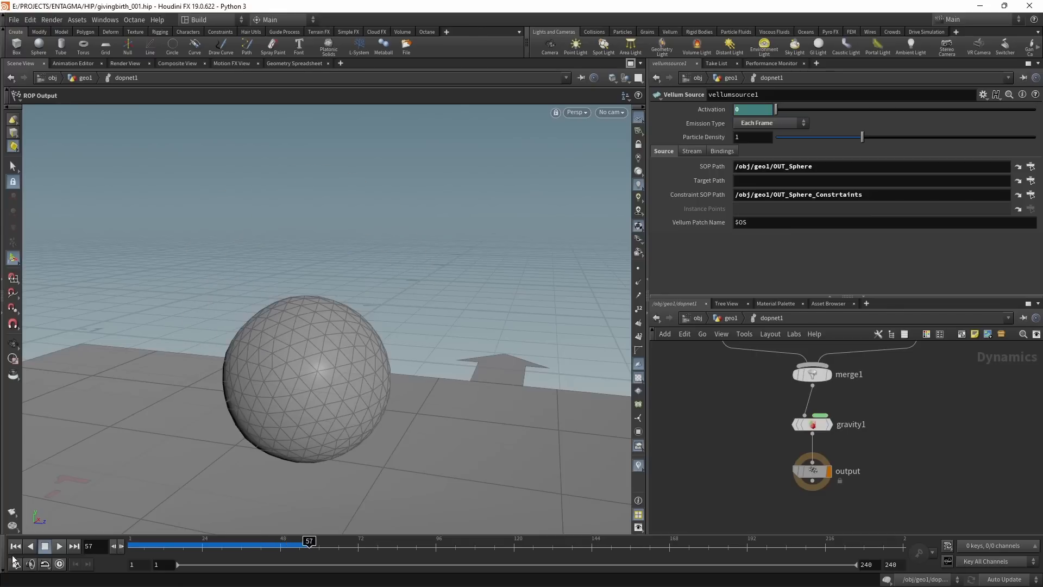
- Duplicate the Vellum source node, place the copy beside the original and wire it into the second merge node
{"action": "middle_click_drag", "start_coordinate": [916, 373], "coordinate": [871, 512]}
{"action": "middle_click_drag", "start_coordinate": [867, 389], "coordinate": [858, 514]}
{"action": "left_click_drag", "start_coordinate": [830, 444], "coordinate": [890, 488]}
{"action": "key", "text": "ctrl+c"}
{"action": "key", "text": "ctrl+v"}
{"action": "mouse_move", "coordinate": [856, 395]}
{"action": "middle_mouse_down"}
{"action": "mouse_move", "coordinate": [832, 374]}
{"action": "mouse_move", "coordinate": [868, 411]}
{"action": "middle_mouse_up"}
{"action": "left_click_drag", "start_coordinate": [861, 393], "coordinate": [863, 495]}
{"action": "middle_click_drag", "start_coordinate": [994, 483], "coordinate": [999, 444]}
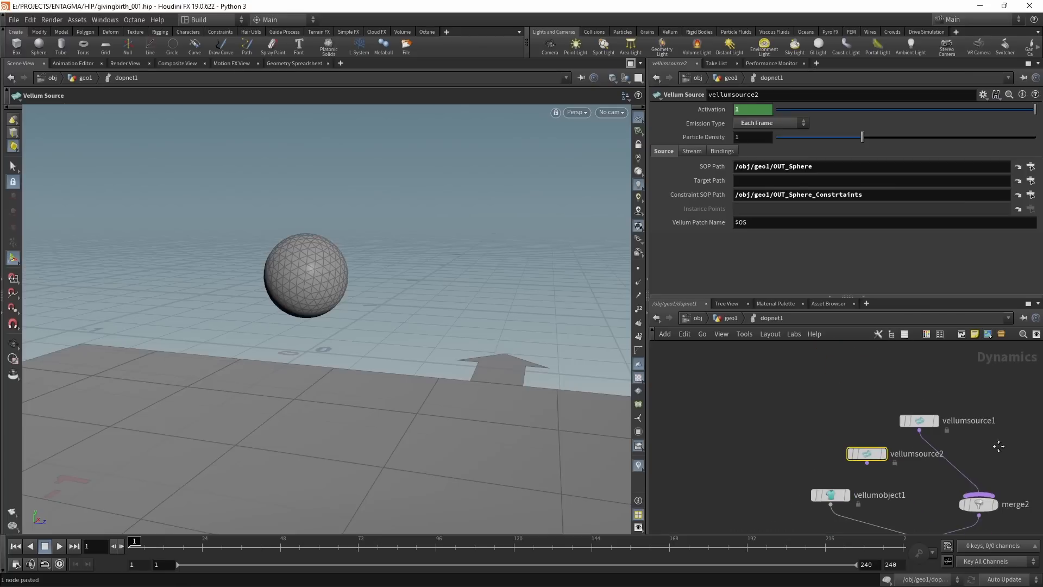
{"action": "left_click", "coordinate": [868, 463]}
{"action": "left_click", "coordinate": [979, 496]}
{"action": "left_click", "coordinate": [978, 504]}
- Reset the duplicated source's activation to 1 and set its emission type to Only Once
{"action": "left_click", "coordinate": [655, 168]}
{"action": "left_click", "coordinate": [761, 124]}
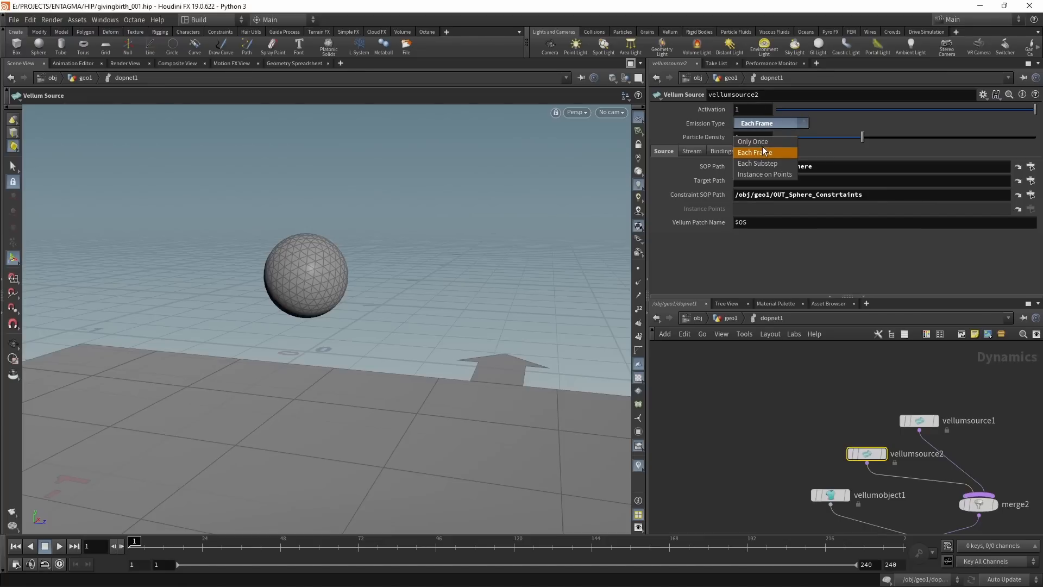
{"action": "left_click", "coordinate": [770, 141]}
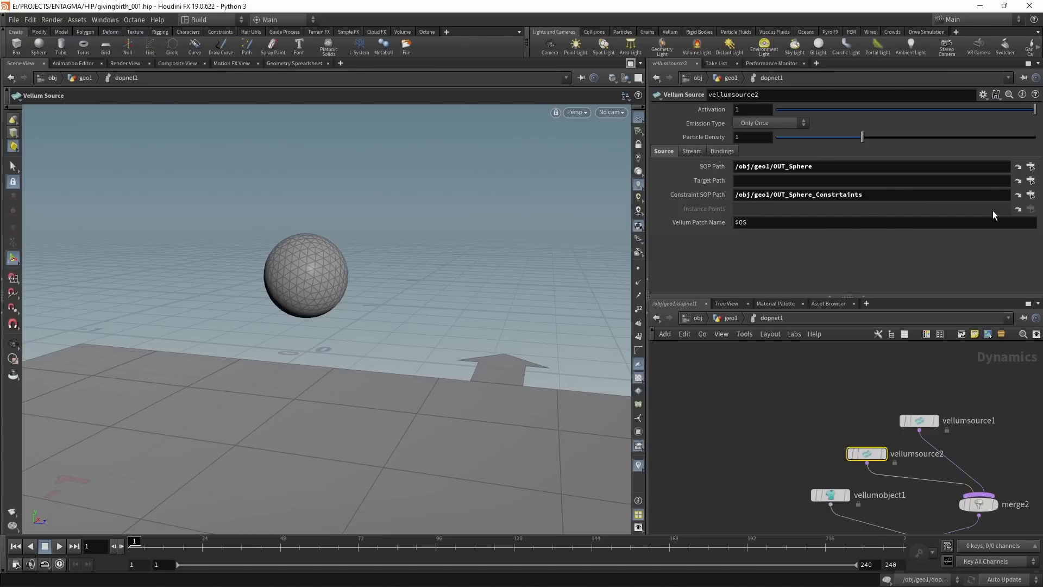
- Point the duplicated source's SOP path to OUT_Pim and its constraint SOP path to OUT_Pim_Constraints
{"action": "left_click", "coordinate": [1030, 166]}
{"action": "double_click", "coordinate": [964, 172]}
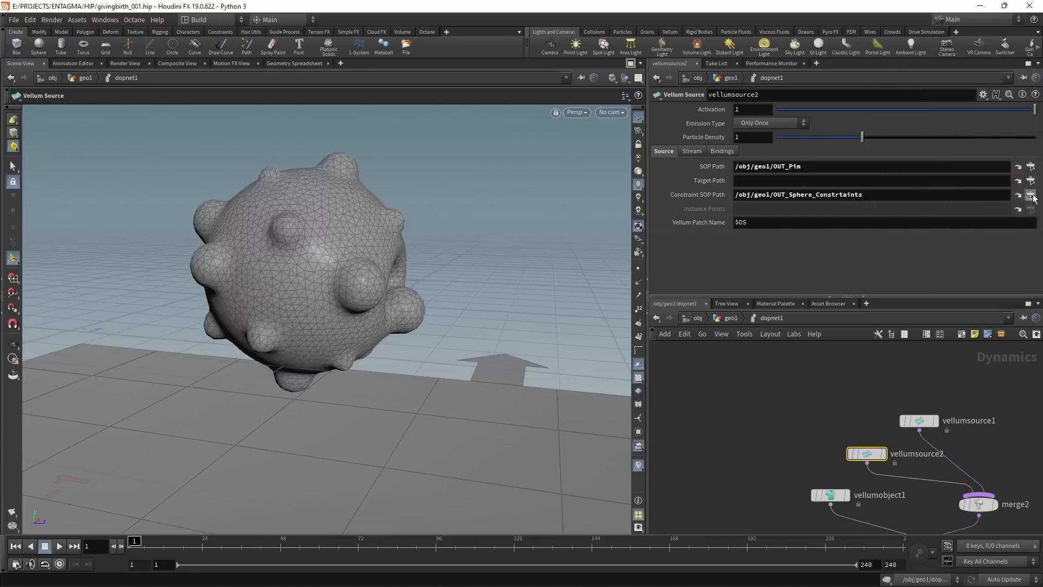
{"action": "left_click", "coordinate": [1030, 195]}
{"action": "double_click", "coordinate": [979, 209]}
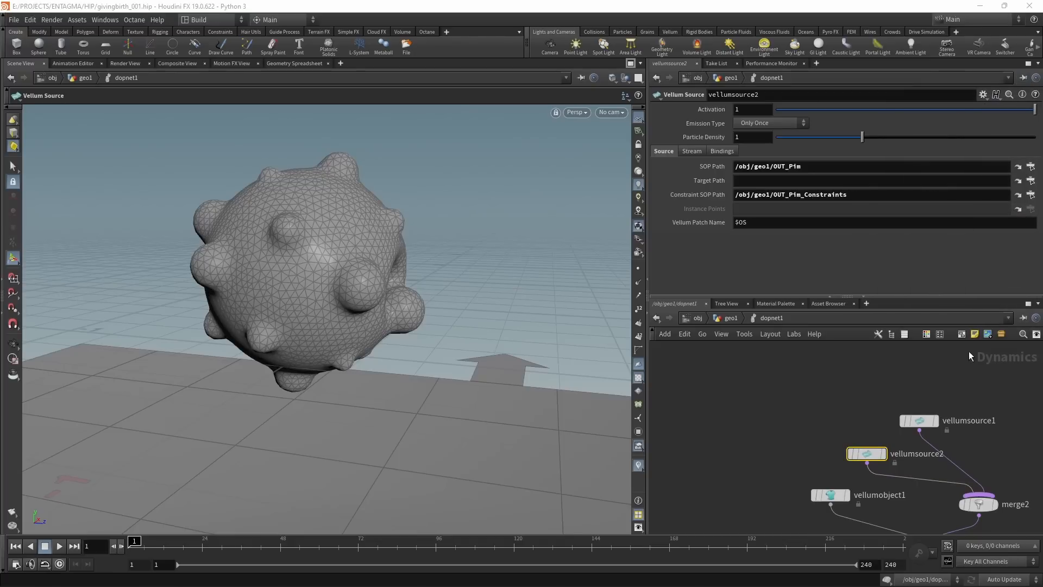
- Play the simulation to check the new source, return to the first frame and save the scene
{"action": "left_click", "coordinate": [59, 546]}
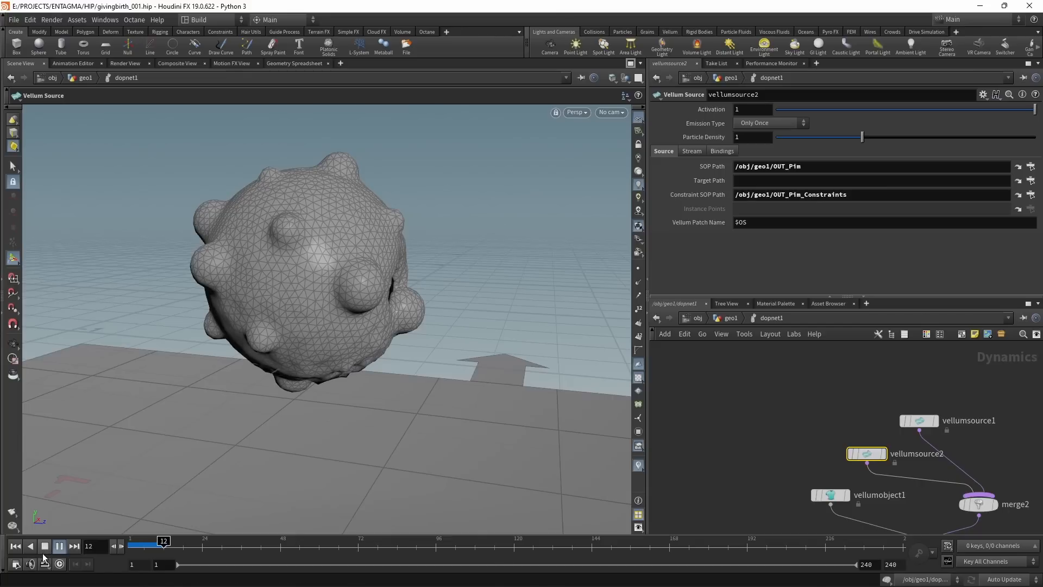
{"action": "key", "text": "Up"}
{"action": "key", "text": "ctrl+Up"}
{"action": "key", "text": "ctrl+s"}
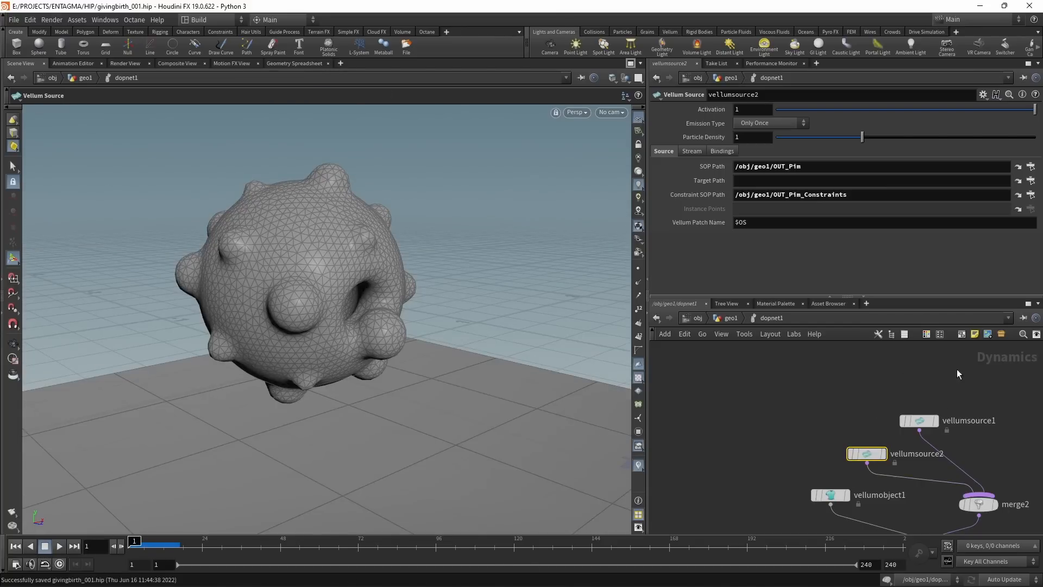
- Duplicate the vellumsource1 node, place the copy above it and wire it into merge2
{"action": "middle_click_drag", "start_coordinate": [956, 369], "coordinate": [917, 396]}
{"action": "left_click", "coordinate": [931, 438]}
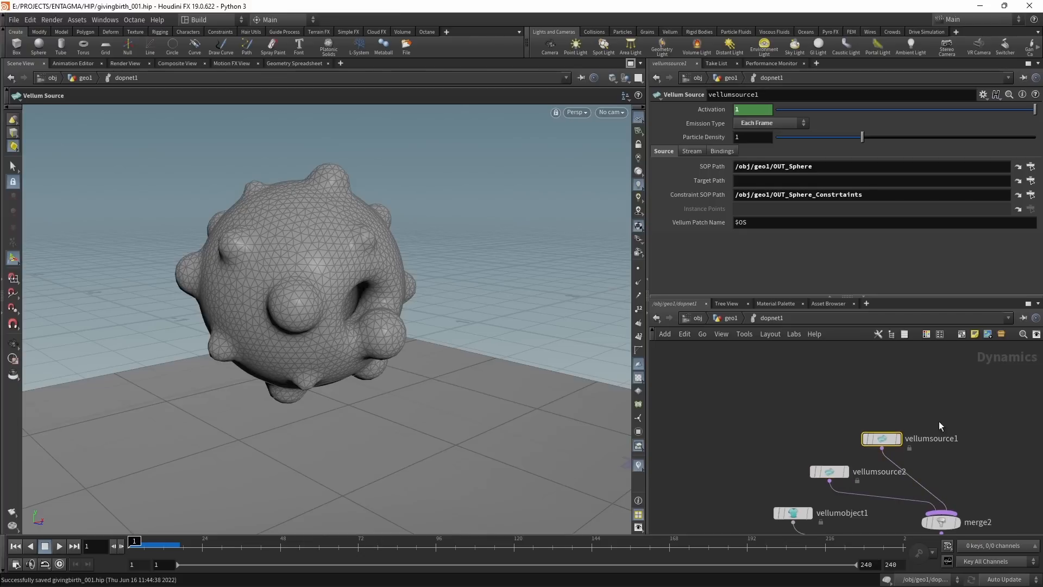
{"action": "key", "text": "ctrl+v"}
{"action": "left_click", "coordinate": [918, 403]}
{"action": "left_click", "coordinate": [948, 513]}
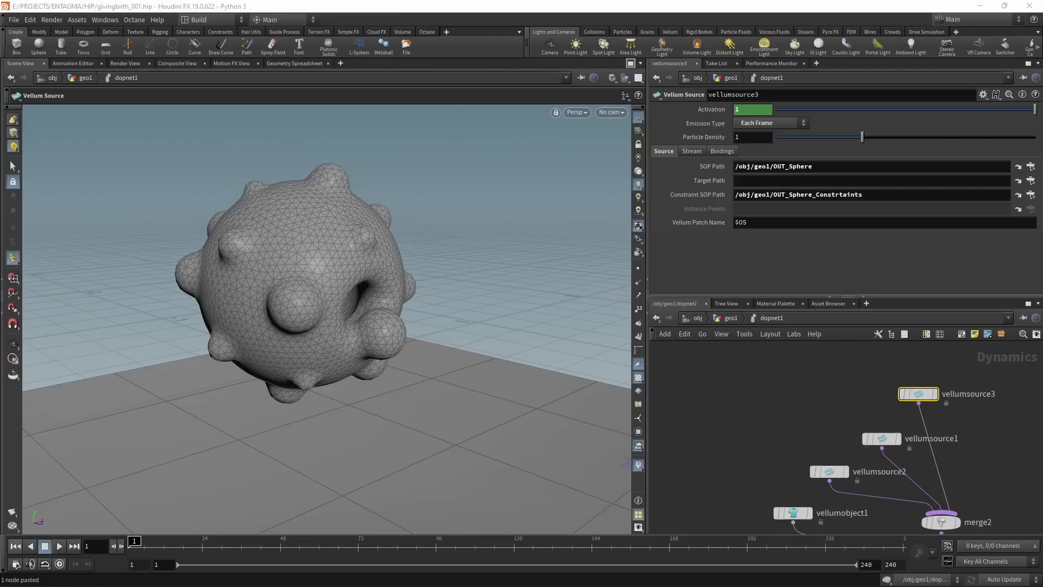
- Set the new source's activation expression to $FF%45==1
{"action": "left_click", "coordinate": [746, 109]}
{"action": "type", "text": "$F%45==1"}
{"action": "key", "text": "Return"}
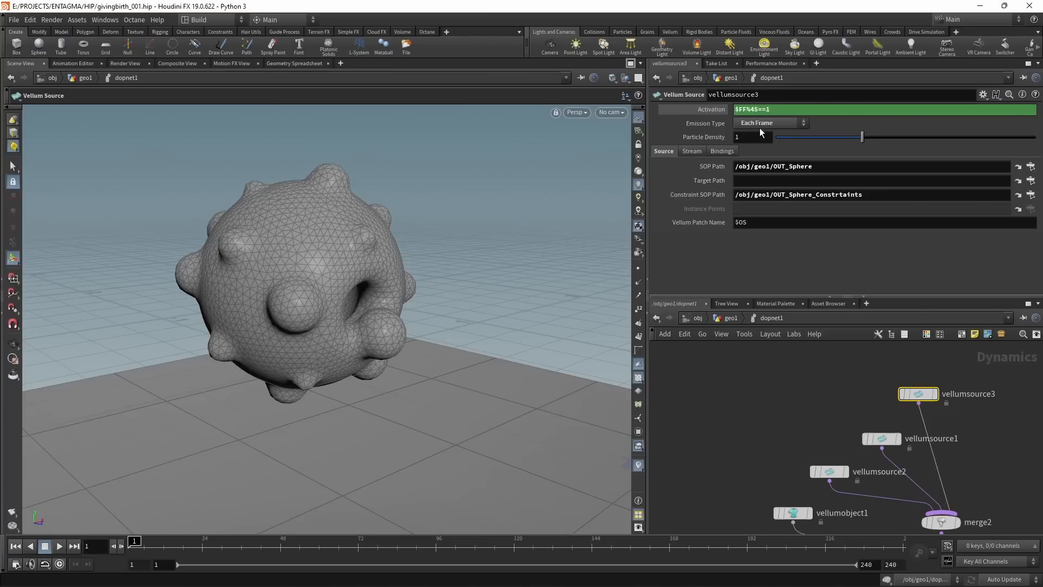
- Point the new source's SOP path to OUT_Fluid_Grains and its constraint SOP path to OUT_Fluid_Constr, and save the scene
{"action": "left_click", "coordinate": [1031, 166]}
{"action": "double_click", "coordinate": [981, 167]}
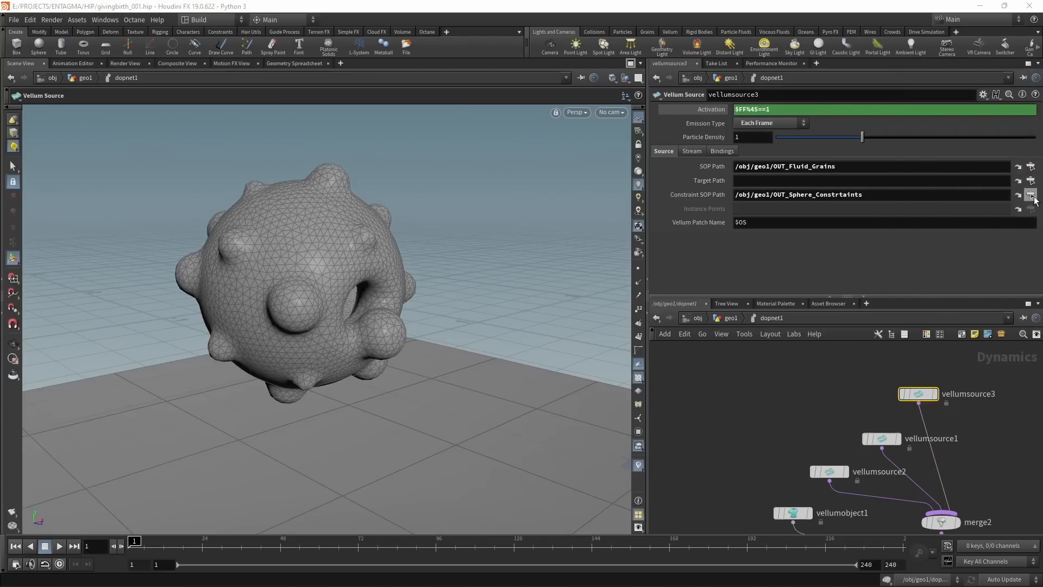
{"action": "left_click", "coordinate": [1031, 194]}
{"action": "left_click", "coordinate": [1004, 184]}
{"action": "double_click", "coordinate": [1004, 184]}
{"action": "key", "text": "ctrl+s"}
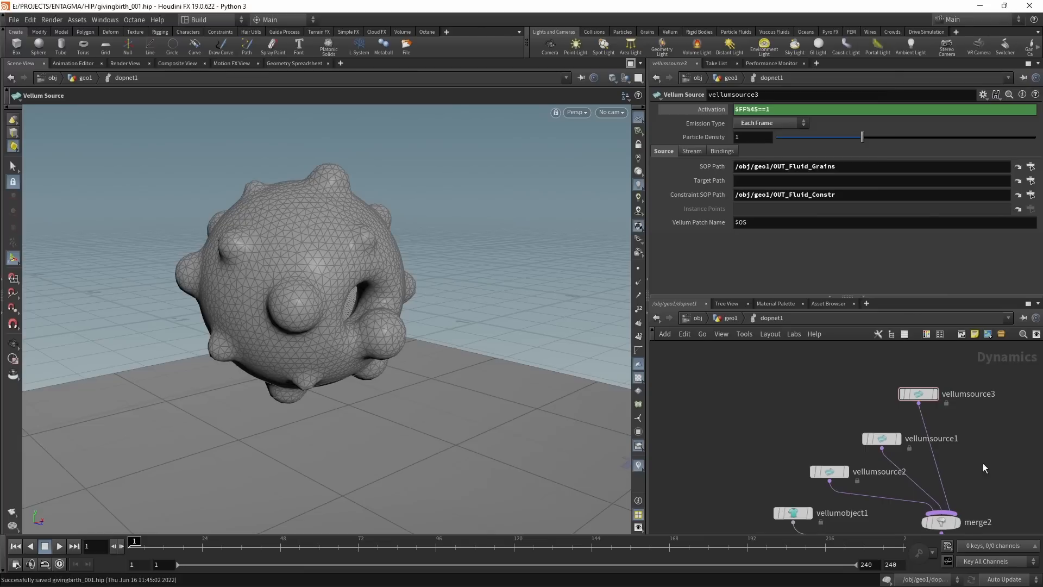
- Bypass the vellumsource2 and vellumsource3 nodes so only the sphere source stays active
{"action": "middle_click_drag", "start_coordinate": [1012, 463], "coordinate": [951, 427]}
{"action": "left_click_drag", "start_coordinate": [711, 391], "coordinate": [788, 442]}
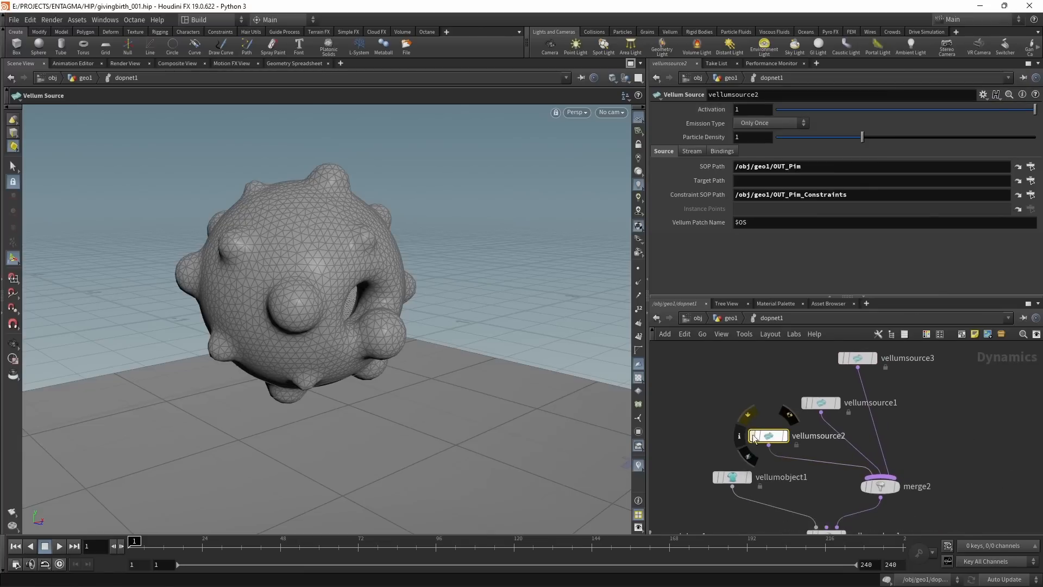
{"action": "left_click", "coordinate": [754, 436]}
{"action": "left_click", "coordinate": [842, 358]}
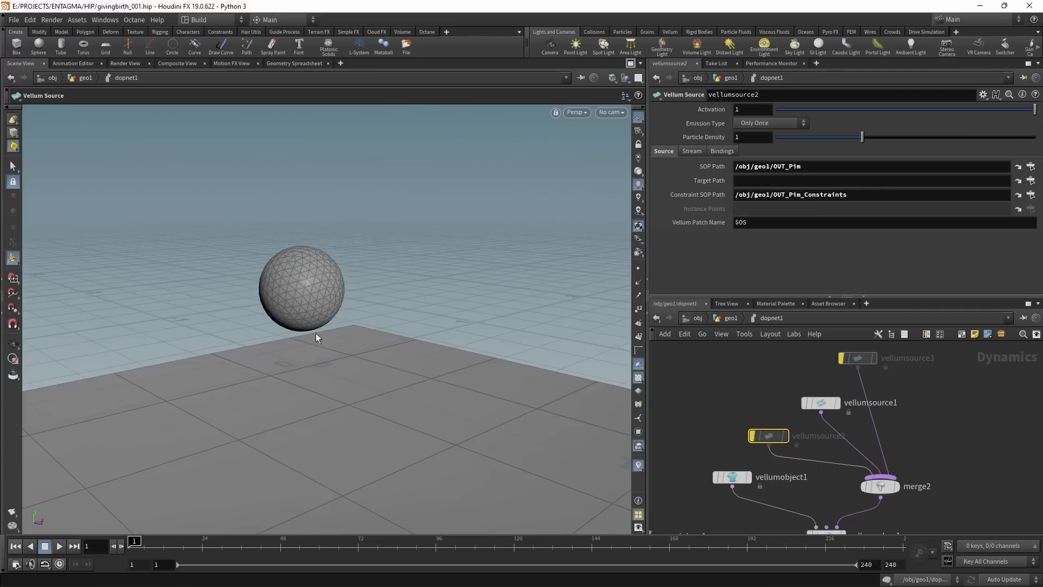
- Add a Geometry Wrangle beside the Vellum sources and wire its output into merge2
{"action": "key", "text": "Tab"}
{"action": "type", "text": "geow"}
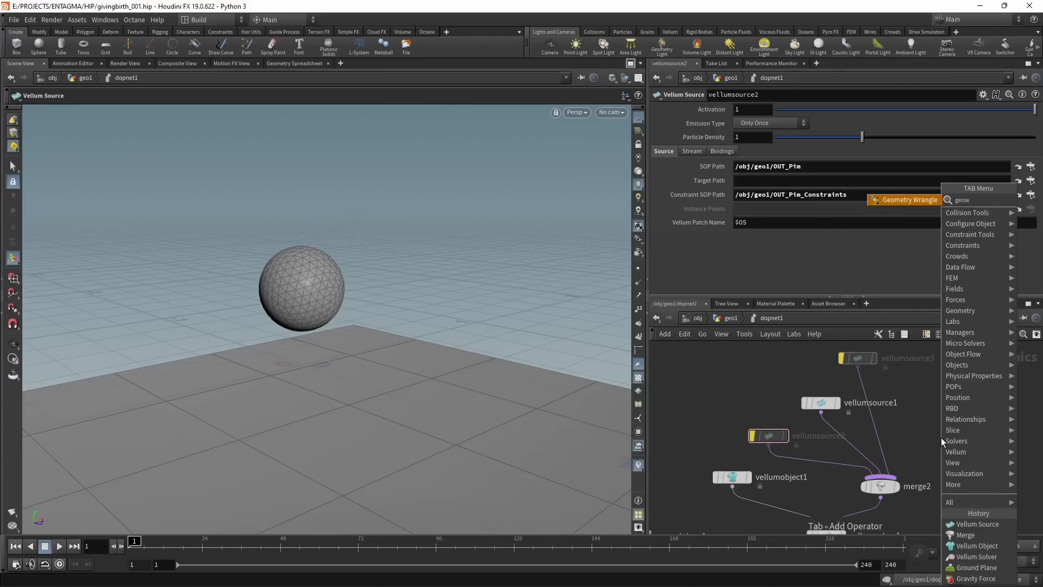
{"action": "key", "text": "Return"}
{"action": "left_click", "coordinate": [941, 432]}
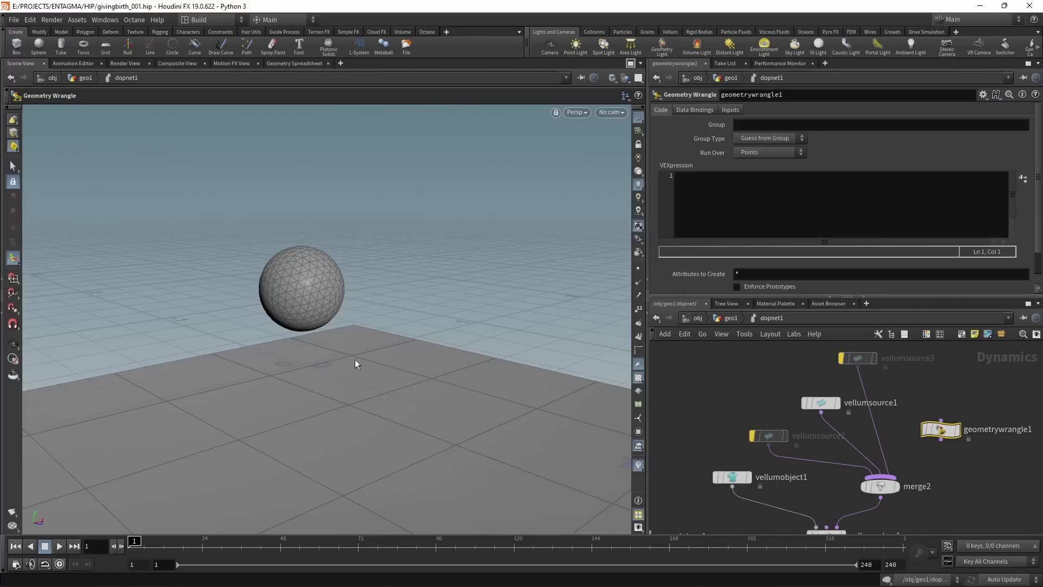
{"action": "left_click", "coordinate": [941, 439]}
{"action": "left_click", "coordinate": [881, 484]}
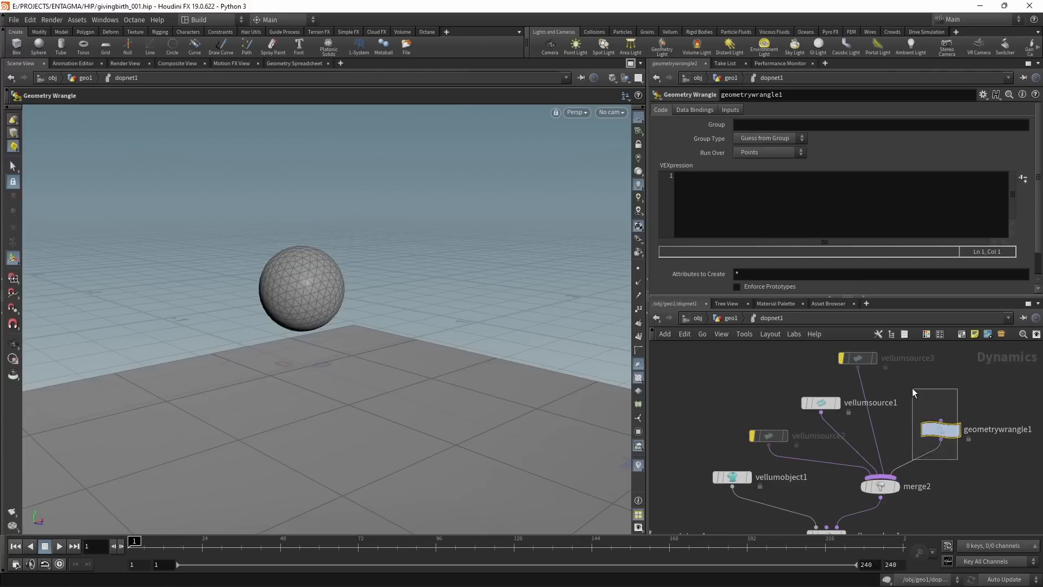
- Set the wrangle's Geometry data binding to ConstraintGeometry
{"action": "left_click", "coordinate": [695, 109]}
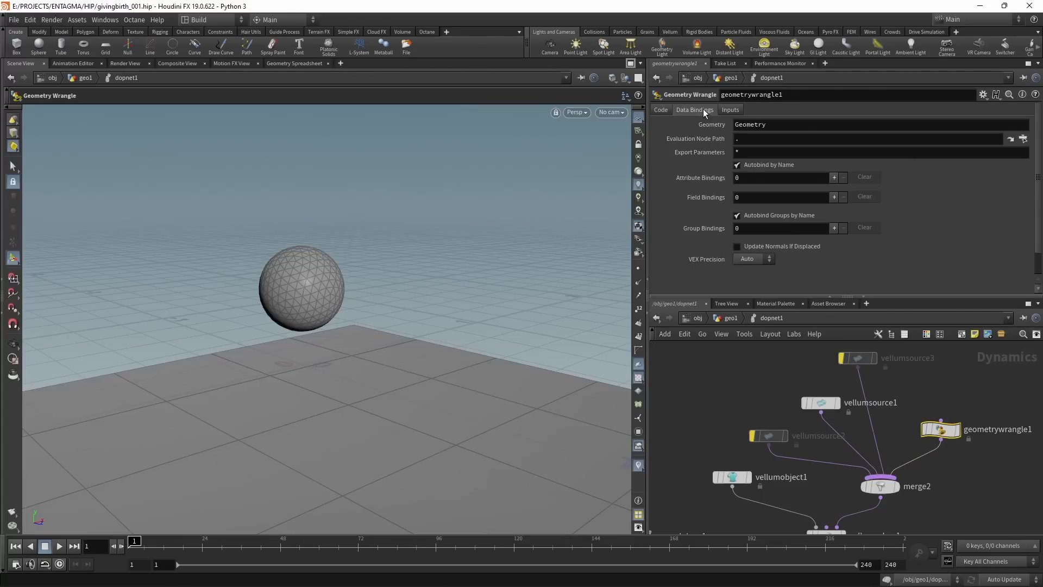
{"action": "left_click", "coordinate": [740, 124]}
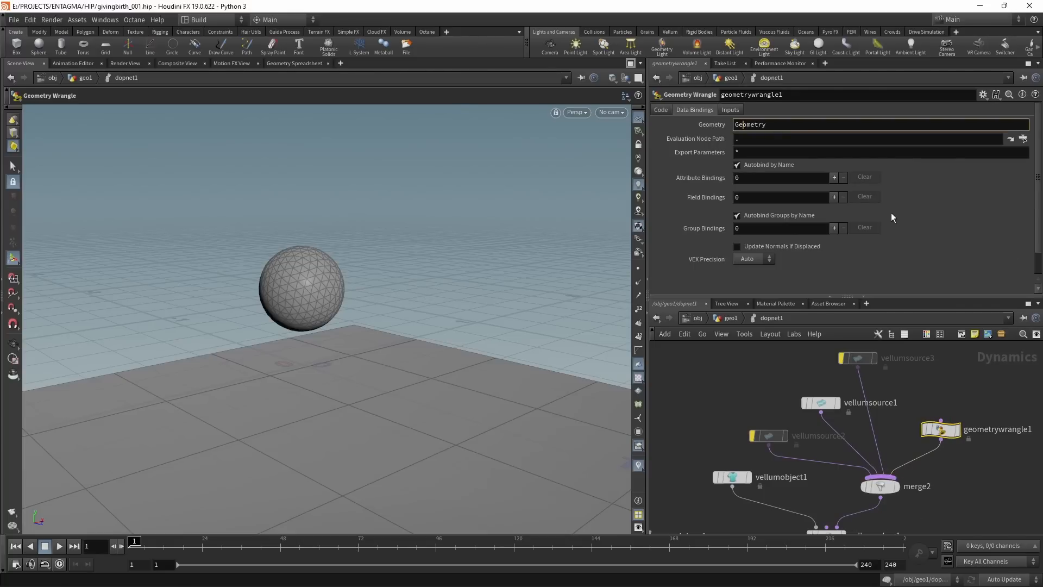
{"action": "type", "text": "Constraint"}
- Set the wrangle's Input 1 to Myself (No Reads of Outputs) and Input 2 to DOP Data with $OBJID/Geometry
{"action": "left_click", "coordinate": [731, 109]}
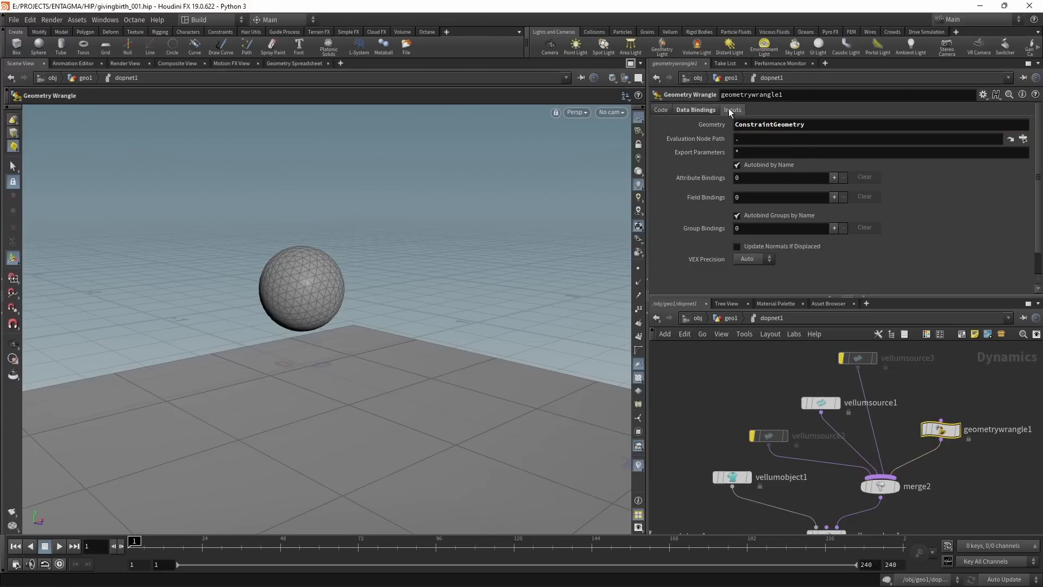
{"action": "left_click", "coordinate": [783, 124]}
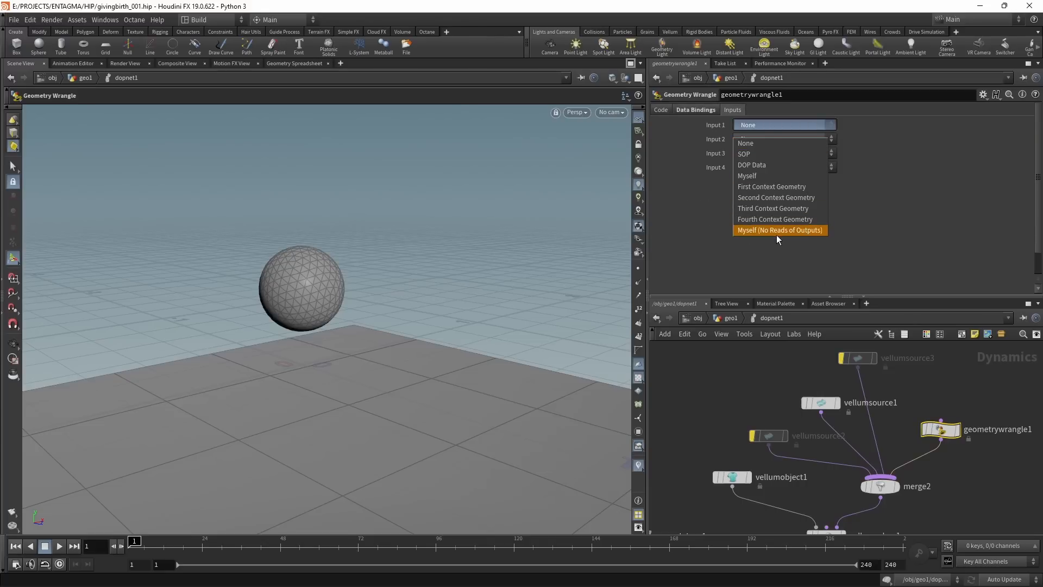
{"action": "left_click", "coordinate": [801, 231]}
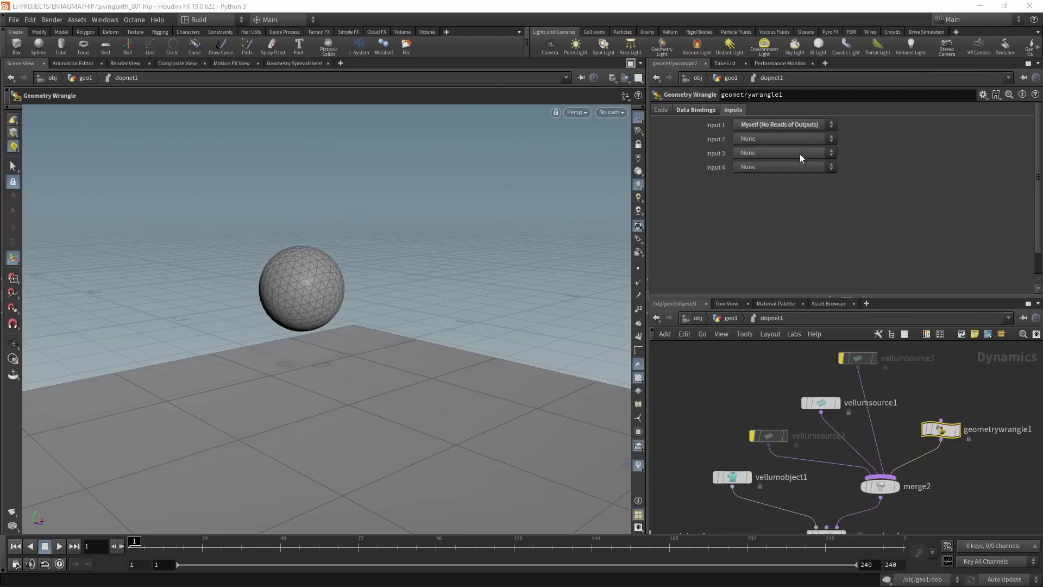
{"action": "left_click", "coordinate": [798, 140]}
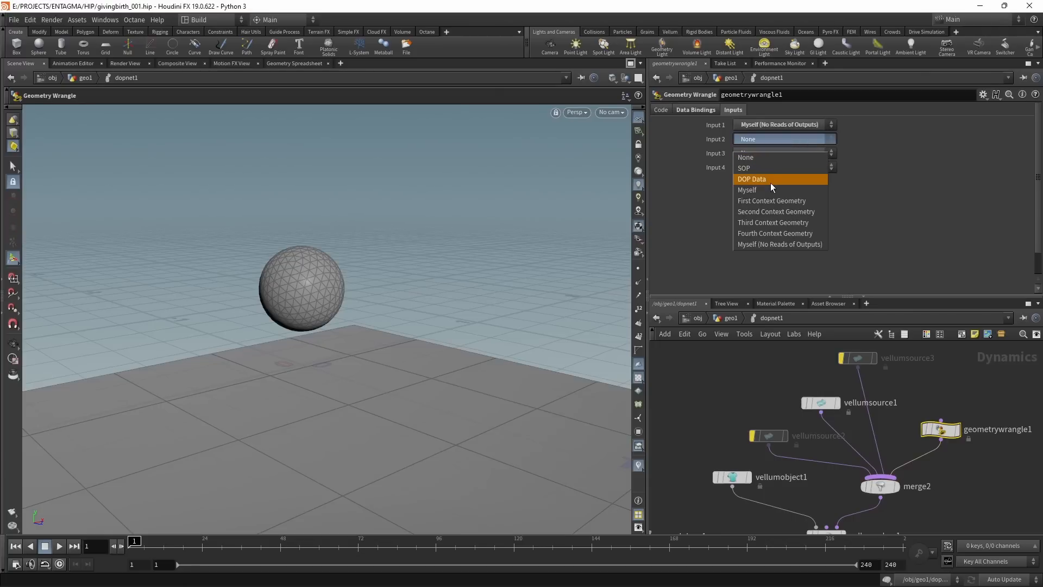
{"action": "left_click", "coordinate": [771, 183]}
{"action": "left_click", "coordinate": [756, 153]}
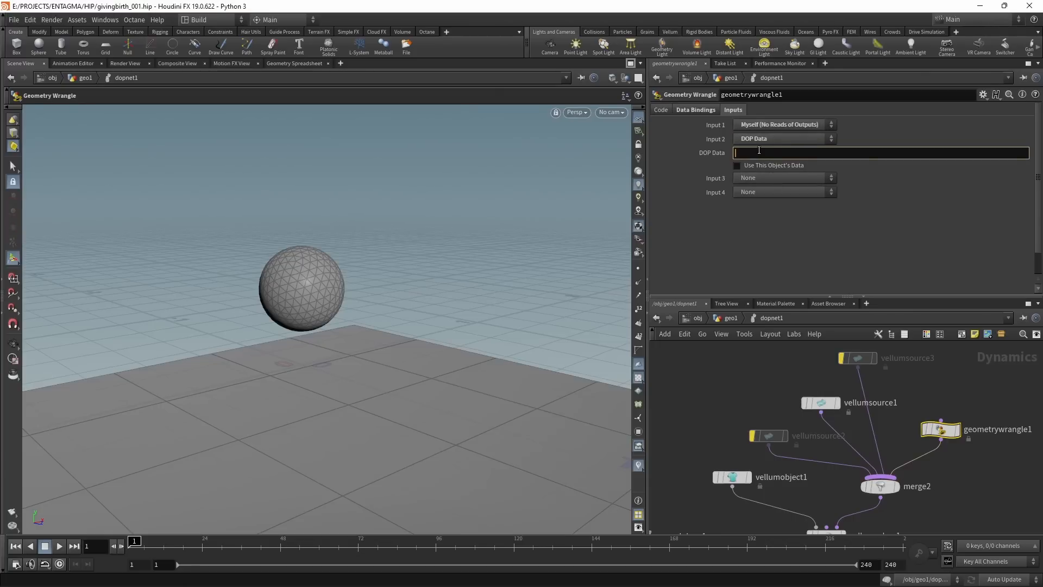
{"action": "type", "text": "$"}
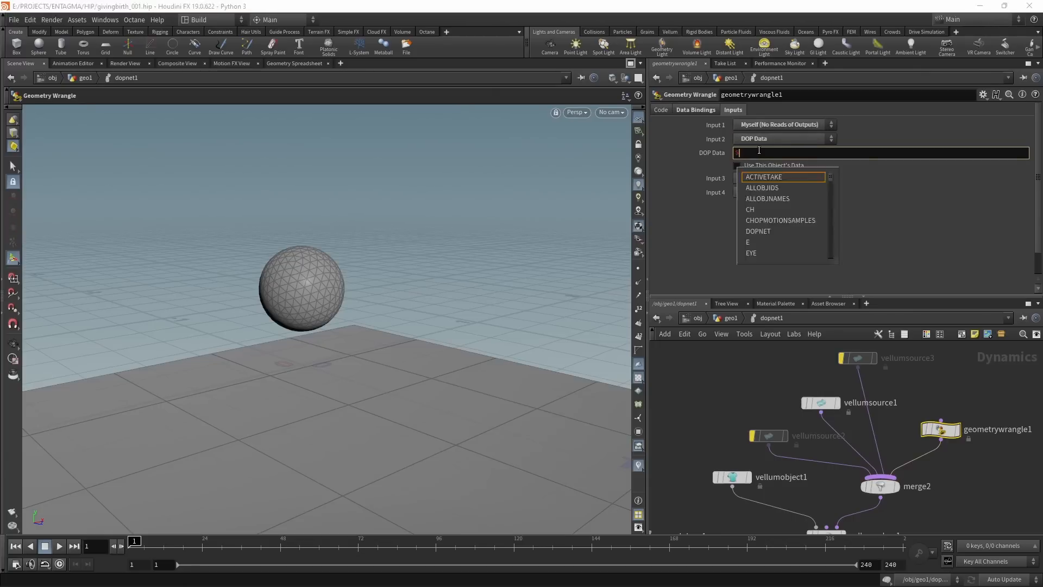
{"action": "type", "text": "OBJ"}
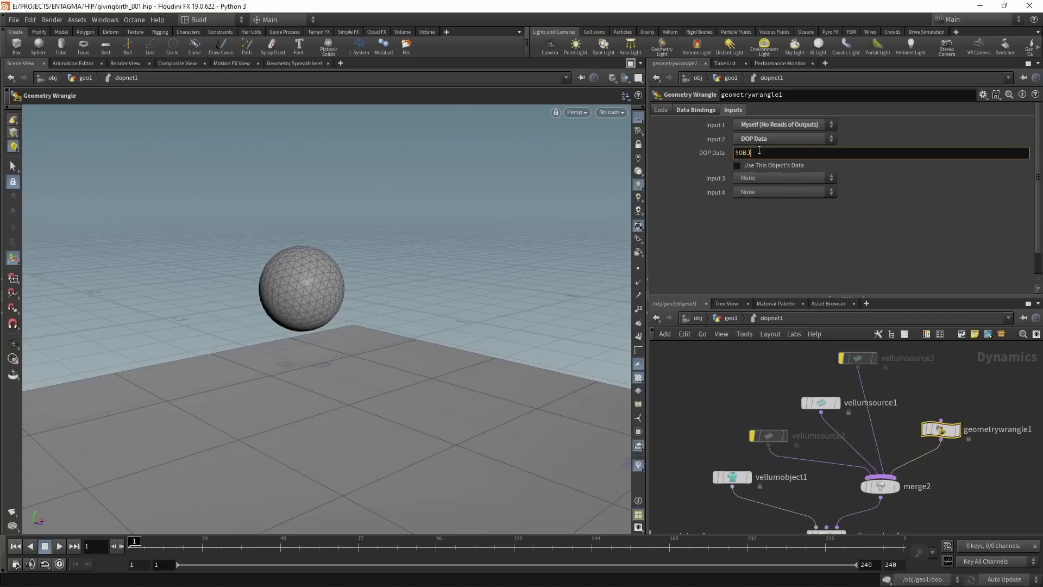
{"action": "type", "text": "ID/Geometry"}
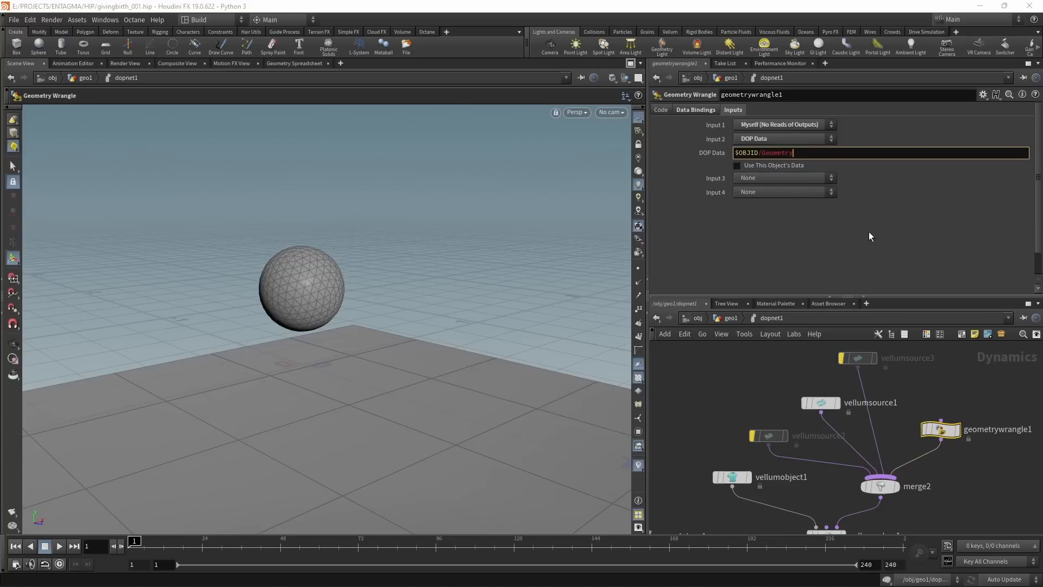
- Make the wrangle run over Primitives
{"action": "left_click", "coordinate": [661, 109]}
{"action": "left_click", "coordinate": [770, 152]}
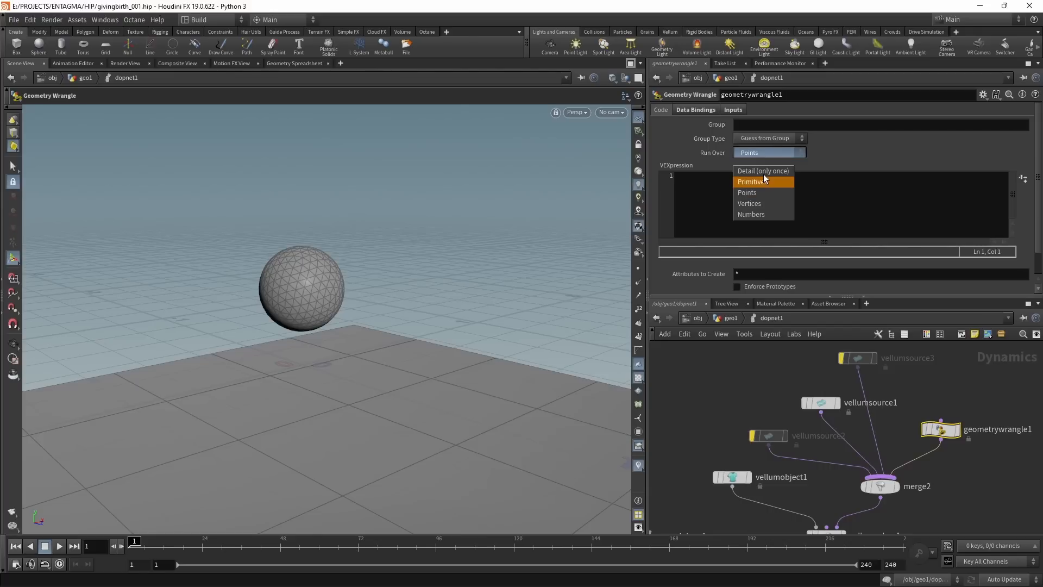
{"action": "left_click", "coordinate": [764, 175]}
{"action": "key", "text": "alt+e"}
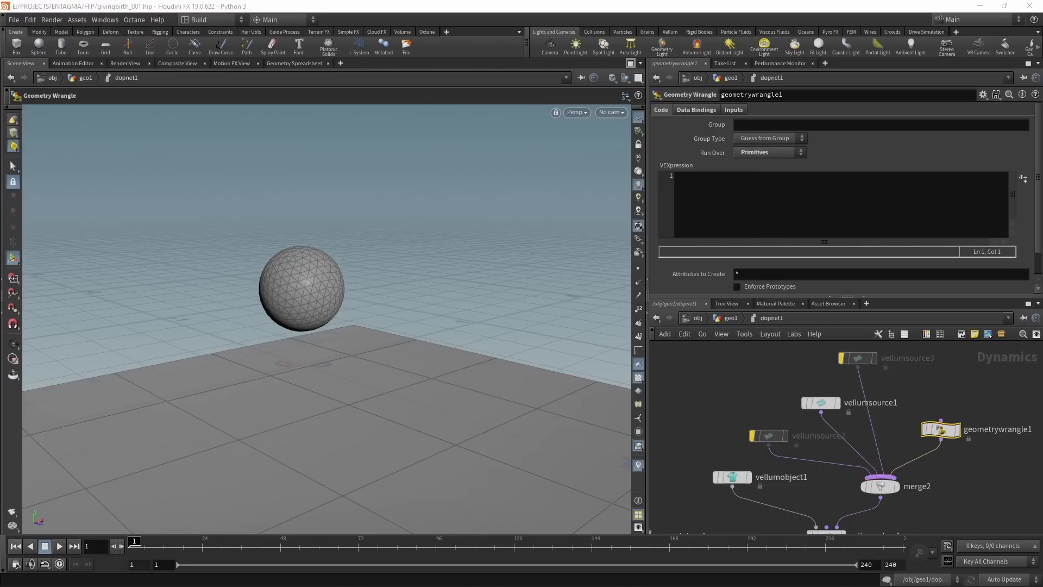
- Write float ageing = chf("Ageing_Speed"); in the wrangle, generate its parameter and set Ageing Speed to 0.075
{"action": "left_click", "coordinate": [769, 208]}
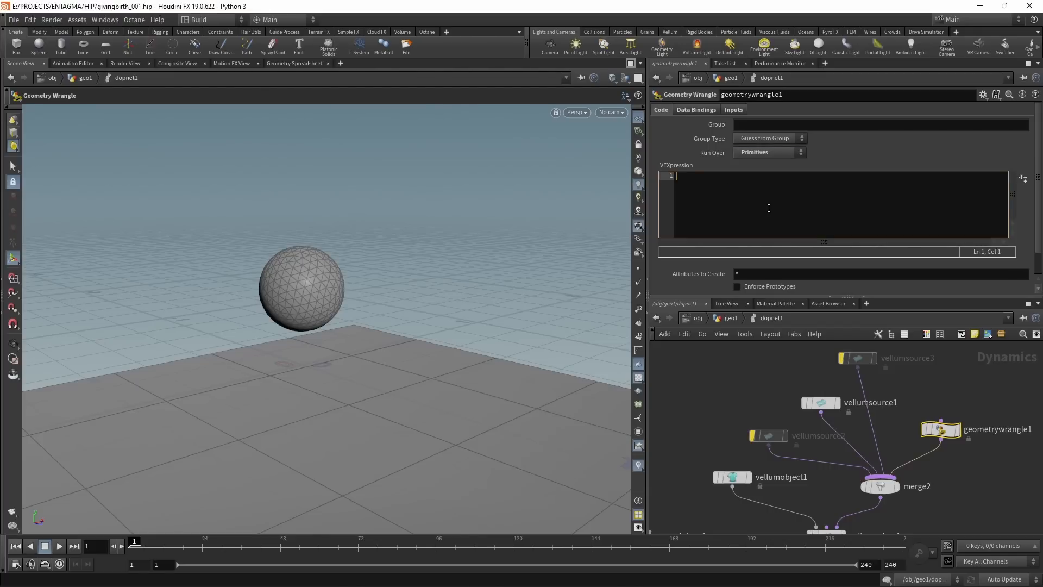
{"action": "type", "text": "float "}
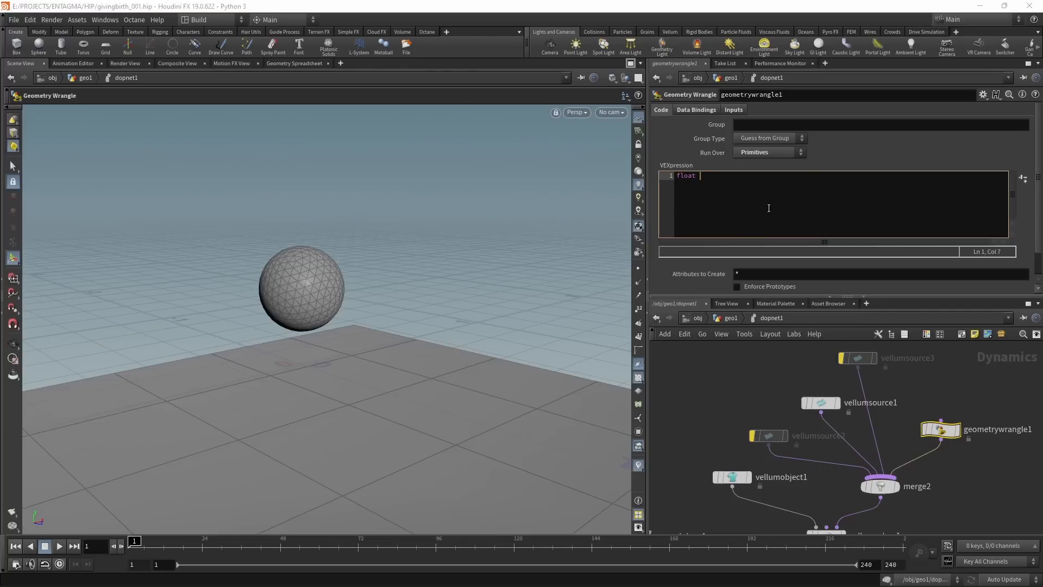
{"action": "type", "text": "ageing = chf(\"Ageing_Speed\");"}
{"action": "left_click", "coordinate": [1023, 177]}
{"action": "scroll", "coordinate": [869, 250], "scroll_direction": "down", "scroll_amount": 3}
{"action": "left_click", "coordinate": [756, 287]}
{"action": "type", "text": ".075"}
{"action": "key", "text": "Return"}
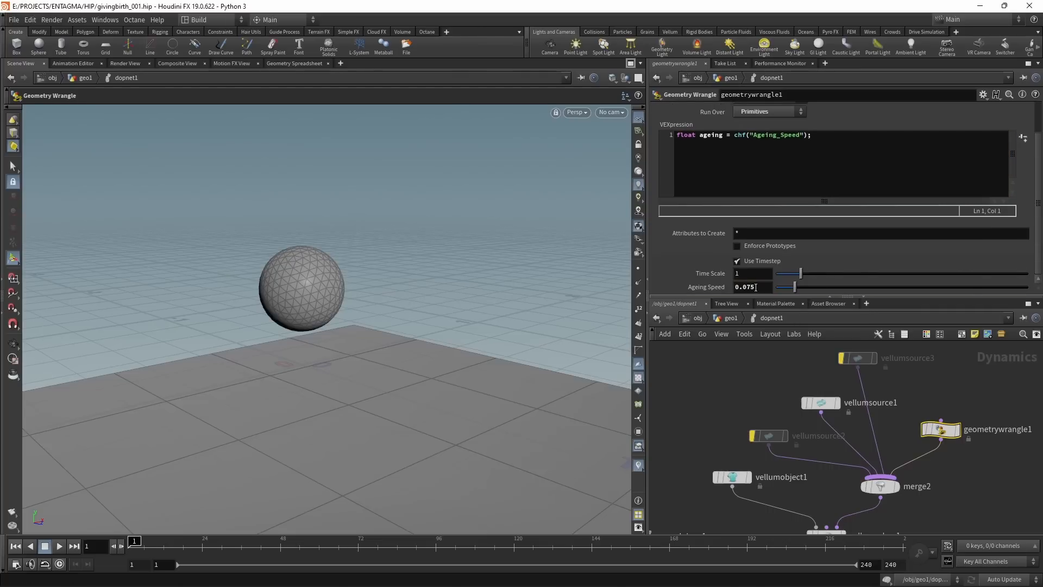
- Add the line f@age += ageing; to the wrangle code and save the scene
{"action": "scroll", "coordinate": [925, 127], "scroll_direction": "up", "scroll_amount": 1}
{"action": "left_click", "coordinate": [853, 184]}
{"action": "key", "text": "Return"}
{"action": "type", "text": "f@age"}
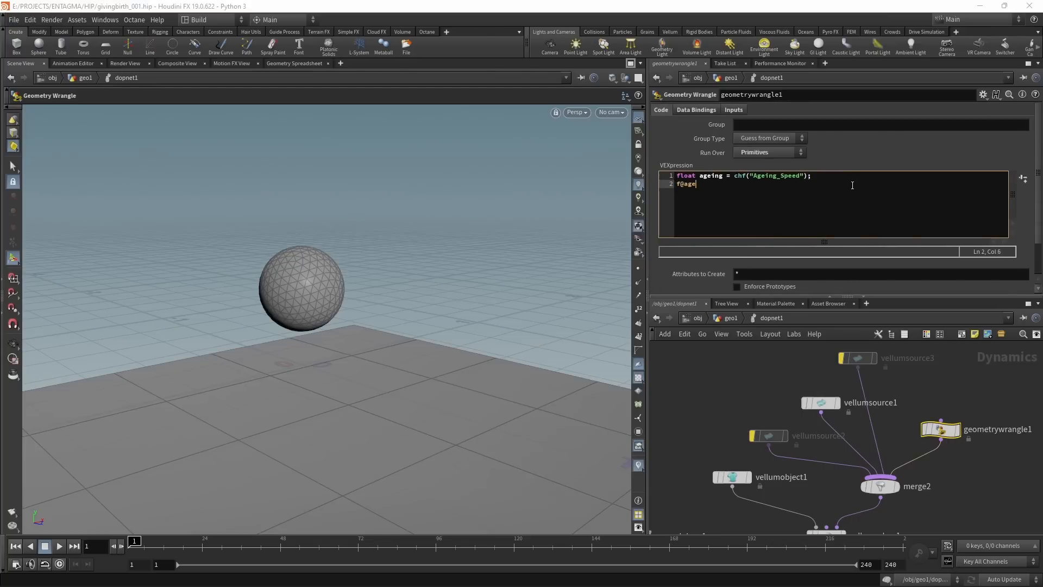
{"action": "type", "text": " += ageing;"}
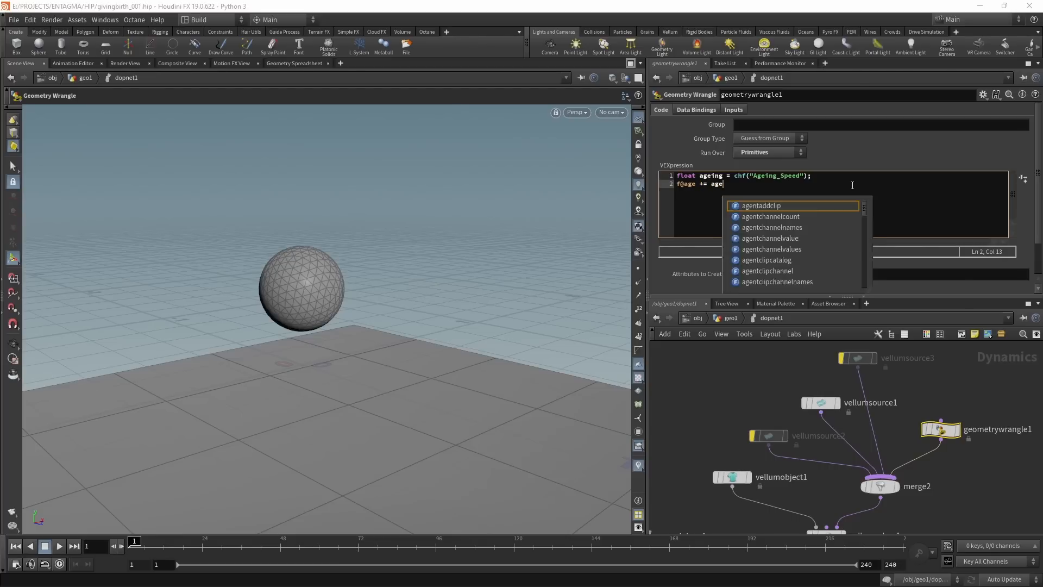
{"action": "key", "text": "ctrl+s"}
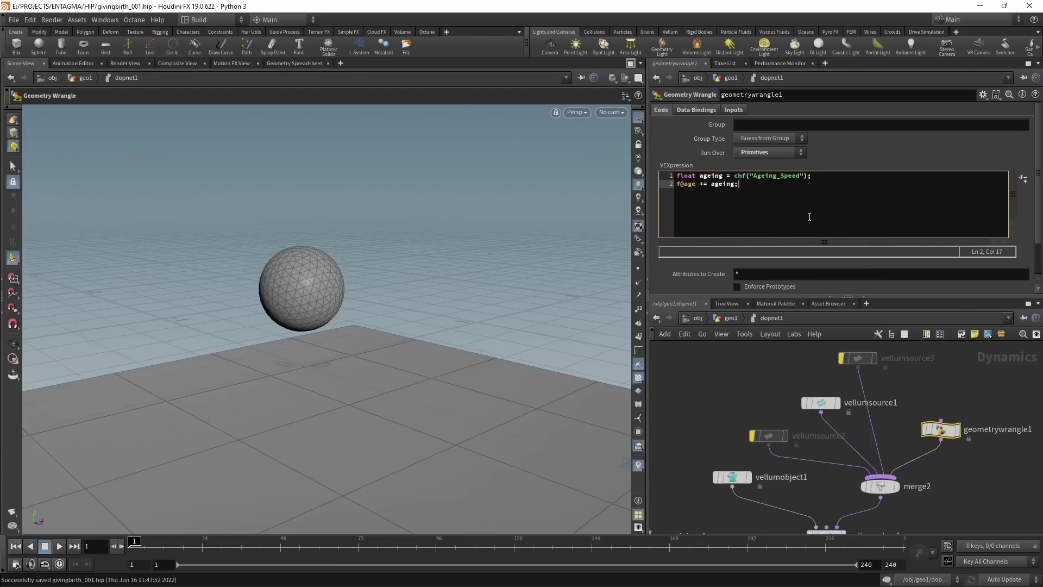
- Add the line f@age = clamp(f@age, 0.0, f@maxage); to the wrangle code
{"action": "key", "text": "Return"}
{"action": "type", "text": "f@age = clamp("}
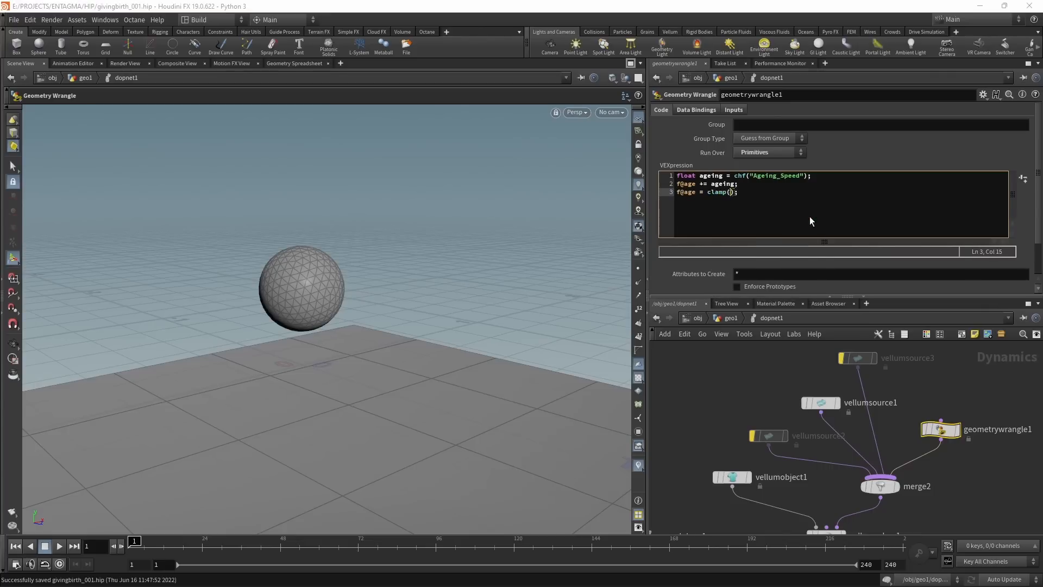
{"action": "type", "text": "f@age, 0.0, f@maxage"}
{"action": "key", "text": "End"}
{"action": "key", "text": "Return"}
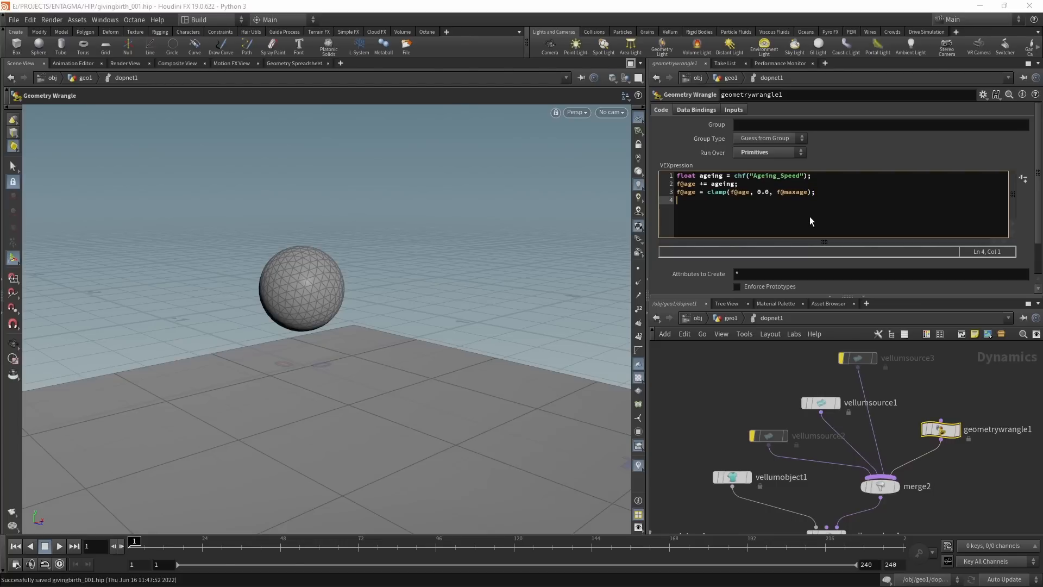
- Add the line float scale = fit(f@age, 0.0, f@maxage, 0.0, 1.0); to the wrangle code
{"action": "type", "text": "float scale = fit();"}
{"action": "key", "text": "Left"}
{"action": "key", "text": "Left"}
{"action": "type", "text": "f@age"}
{"action": "type", "text": ", 0"}
{"action": "type", "text": ".."}
{"action": "type", "text": "0, f"}
{"action": "type", "text": "ma"}
{"action": "type", "text": "xage, 0."}
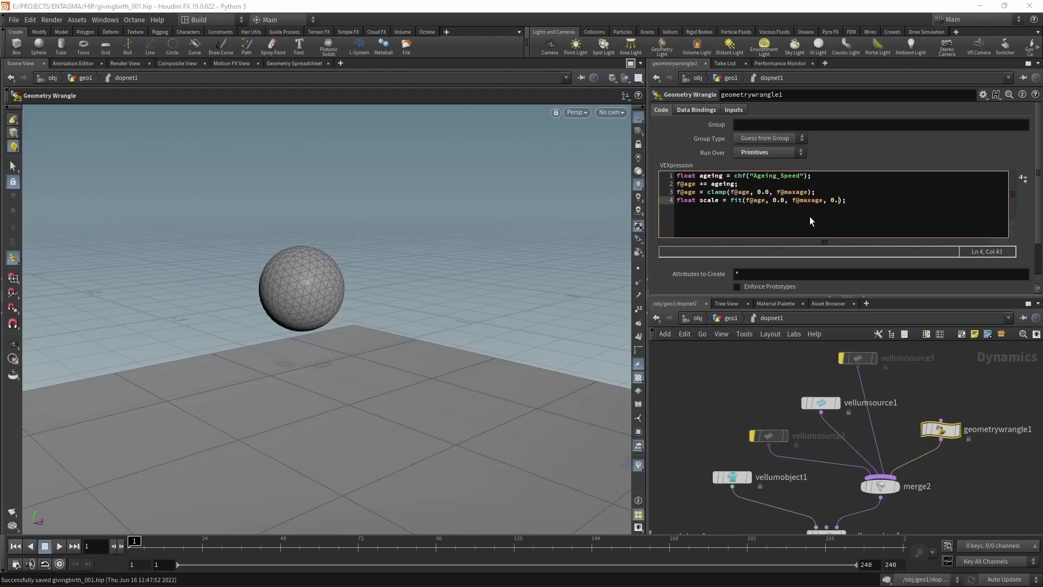
{"action": "type", "text": "0, 1.0"}
{"action": "key", "text": "End"}
- After a blank line, add f@restlength = f@restlengthorig * scale; to the wrangle code
{"action": "key", "text": "Return"}
{"action": "key", "text": "Return"}
{"action": "type", "text": "f@restlength ="}
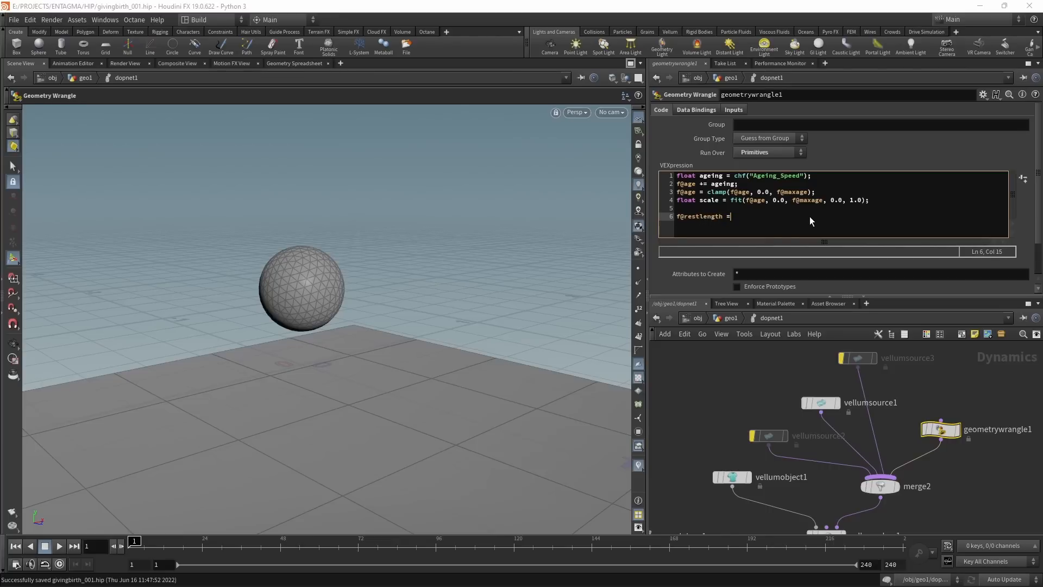
{"action": "type", "text": " f@restlengthorig * scale;"}
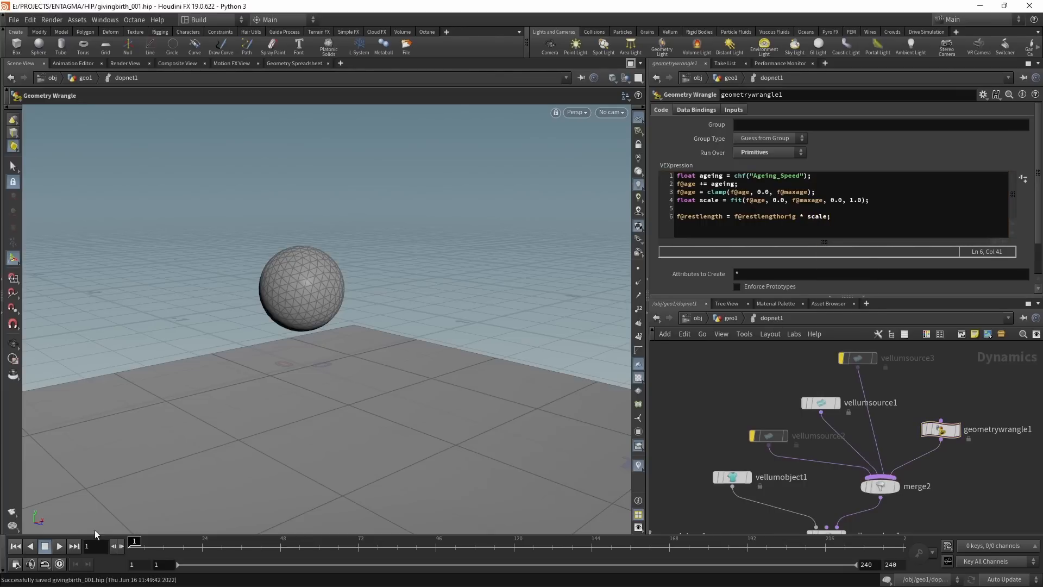
- Test-play the simulation from frame 1, rewind it, and re-enable the bypassed vellumsource2 and vellumsource3 nodes in the saved scene
{"action": "left_click", "coordinate": [54, 542]}
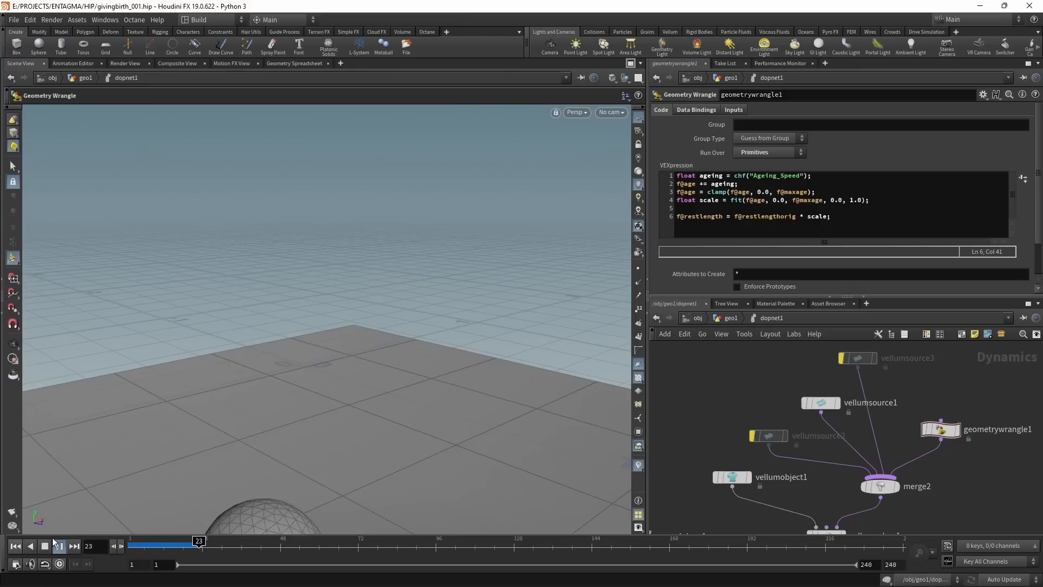
{"action": "left_click", "coordinate": [22, 549]}
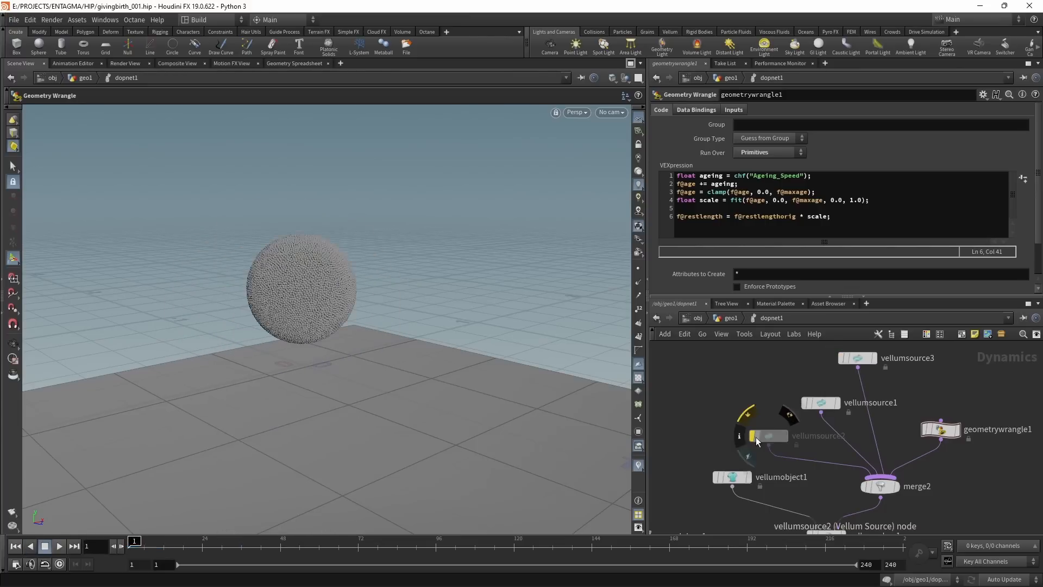
{"action": "left_click", "coordinate": [754, 436]}
{"action": "key", "text": "ctrl+s"}
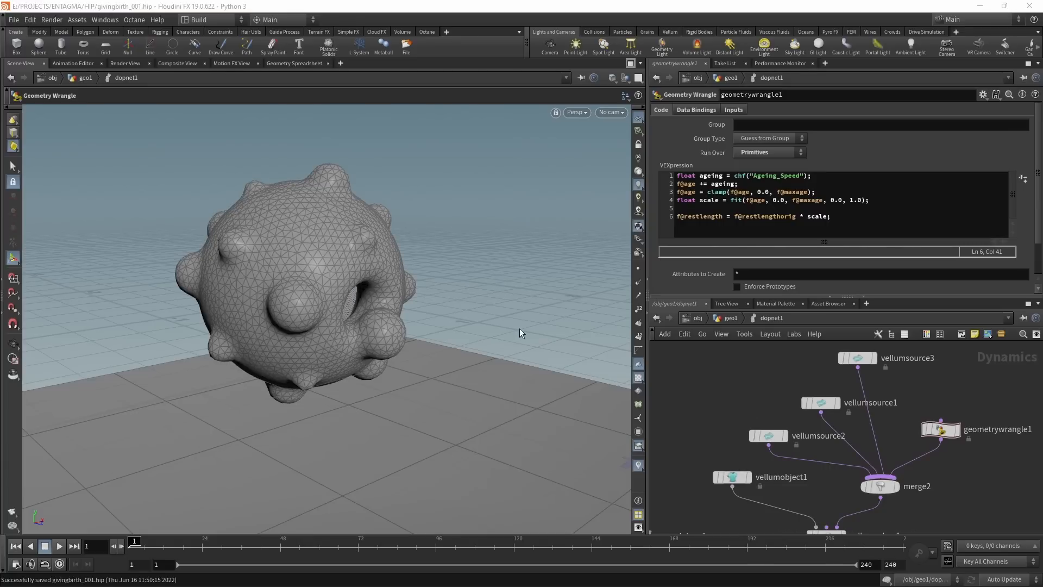
- Add a Vellum Constraint Properties node beside geometrywrangle1 and wire its output into merge2
{"action": "middle_click_drag", "start_coordinate": [991, 456], "coordinate": [960, 455]}
{"action": "key", "text": "Tab"}
{"action": "type", "text": "vell"}
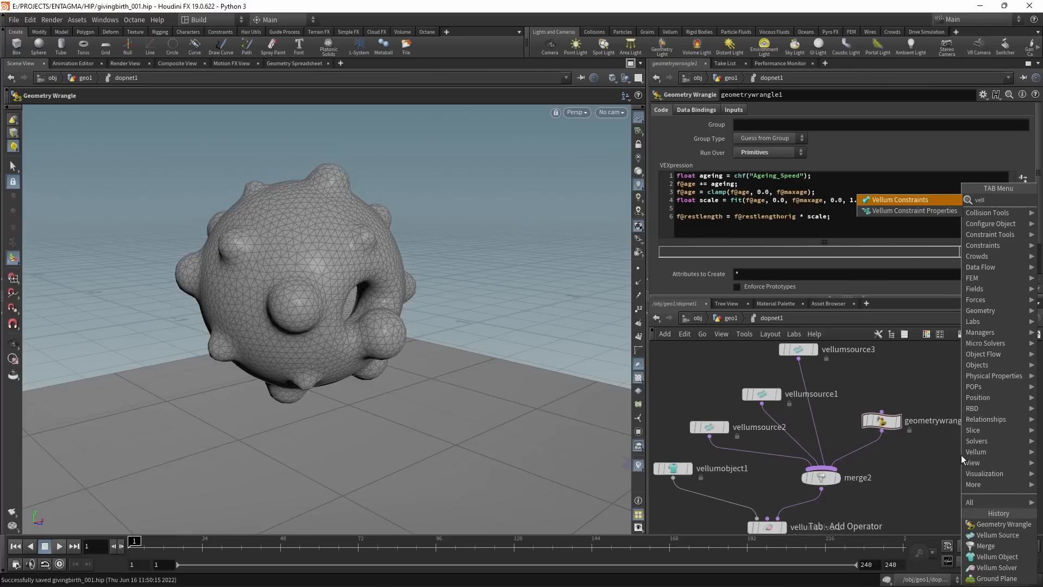
{"action": "type", "text": "con"}
{"action": "key", "text": "Down"}
{"action": "key", "text": "Return"}
{"action": "left_click", "coordinate": [961, 455]}
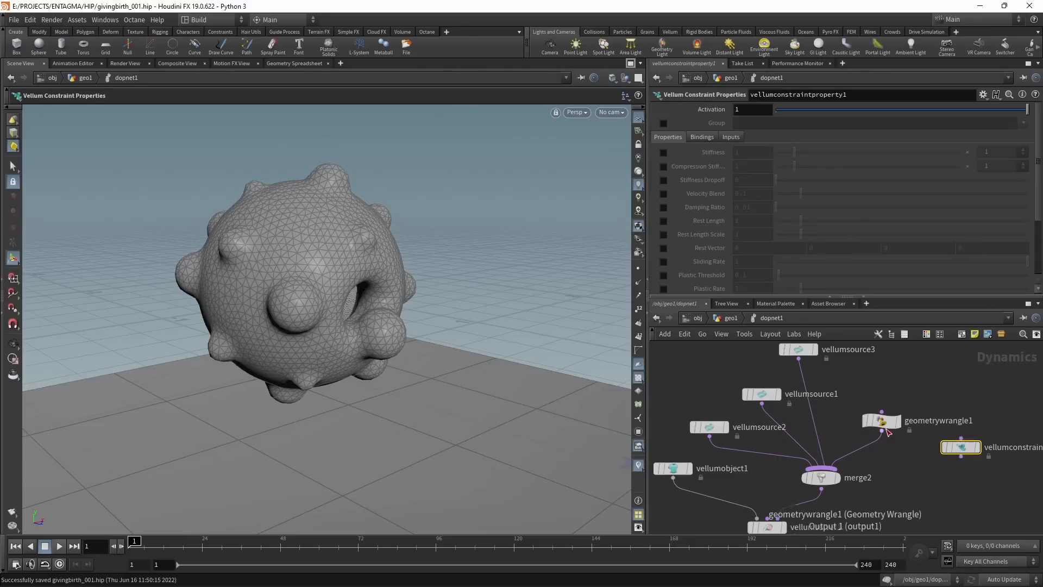
{"action": "left_click_drag", "start_coordinate": [885, 433], "coordinate": [896, 382]}
{"action": "left_click", "coordinate": [961, 457]}
{"action": "left_click", "coordinate": [821, 469]}
{"action": "left_click_drag", "start_coordinate": [968, 451], "coordinate": [956, 414]}
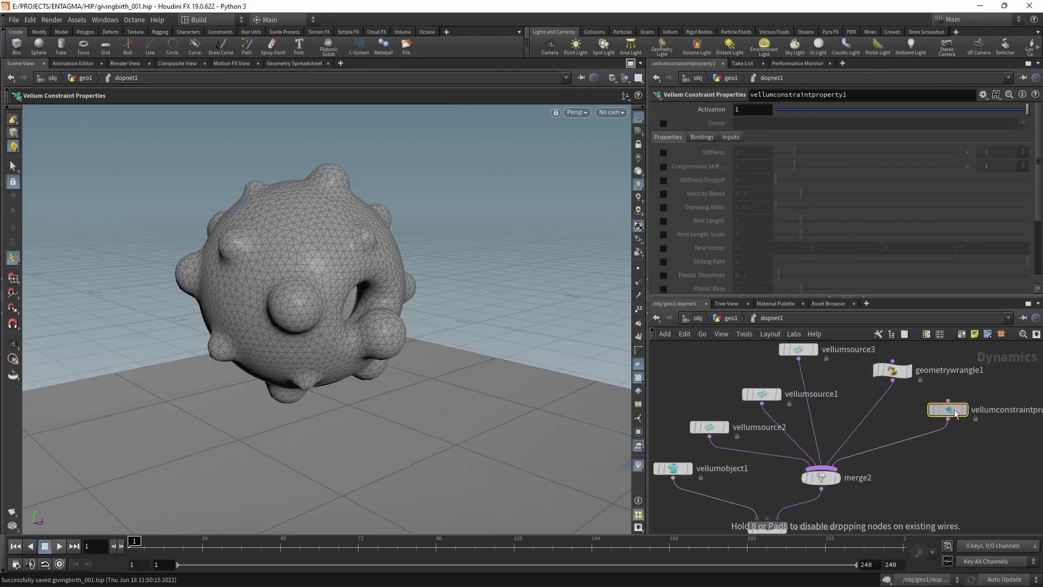
- Enable the group on the constraint properties node and restrict it to pinall and pinbendall
{"action": "left_click", "coordinate": [664, 123]}
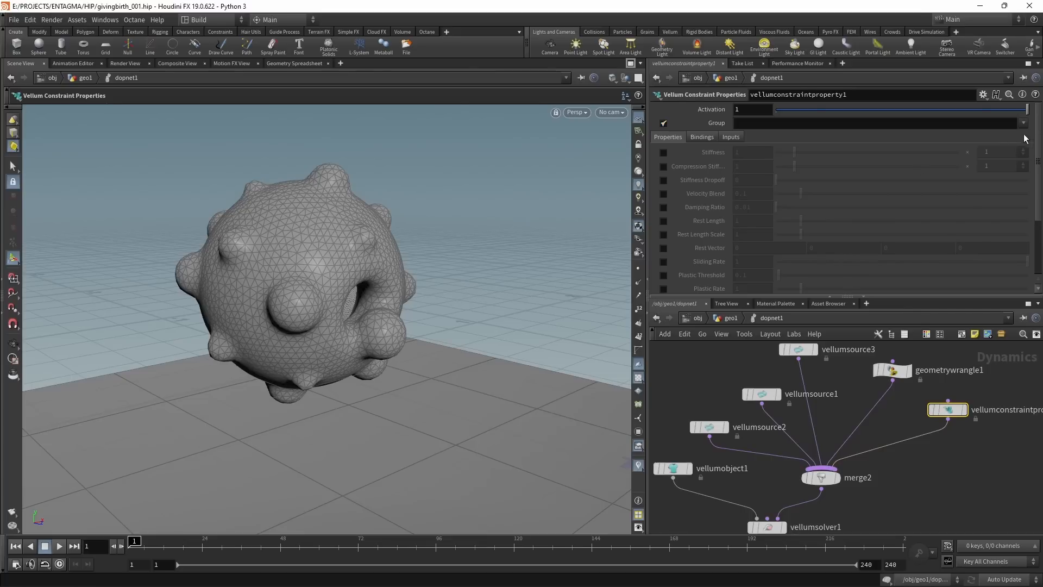
{"action": "left_click", "coordinate": [1024, 124]}
{"action": "left_click", "coordinate": [986, 143]}
{"action": "left_click", "coordinate": [1025, 123]}
{"action": "left_click", "coordinate": [986, 142]}
{"action": "key", "text": "Escape"}
{"action": "left_click_drag", "start_coordinate": [210, 284], "coordinate": [252, 299]}
{"action": "key", "text": "Return"}
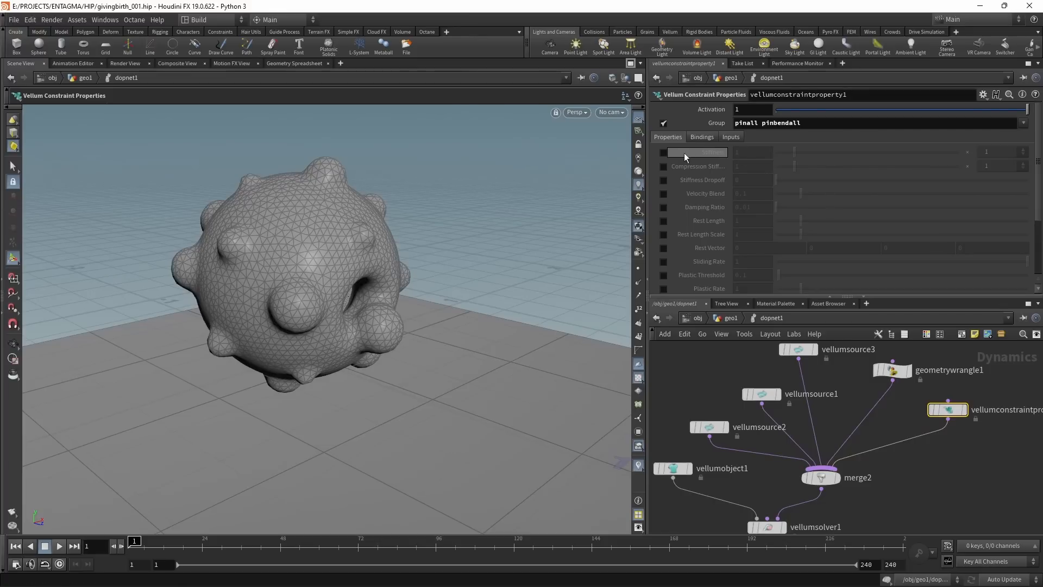
- Enable Stiffness on the constraint properties node and enter the expression (($FF%15)/15) * rint(($FF%45)/60)
{"action": "left_click", "coordinate": [664, 152]}
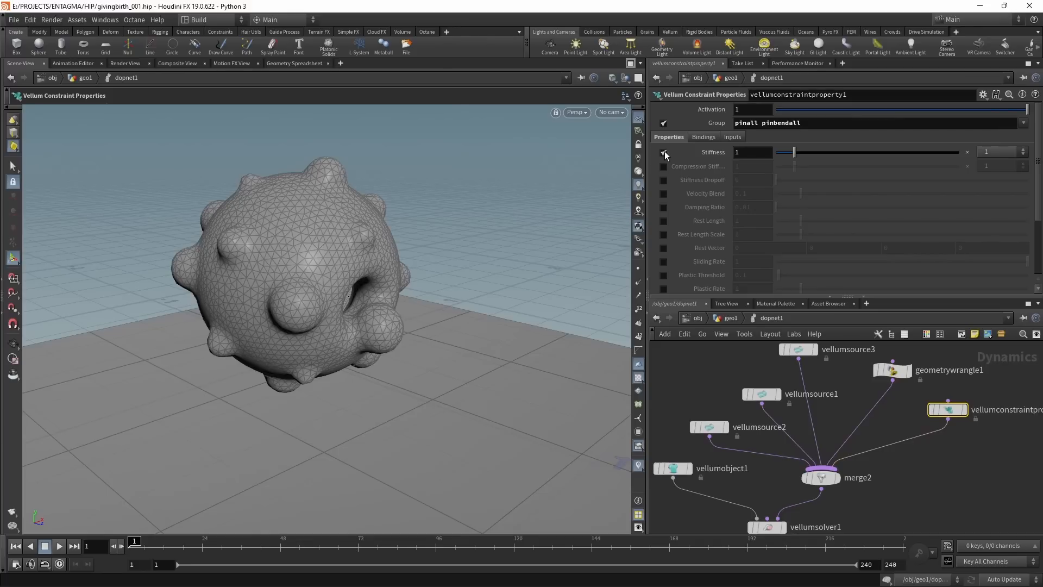
{"action": "mouse_move", "coordinate": [707, 153]}
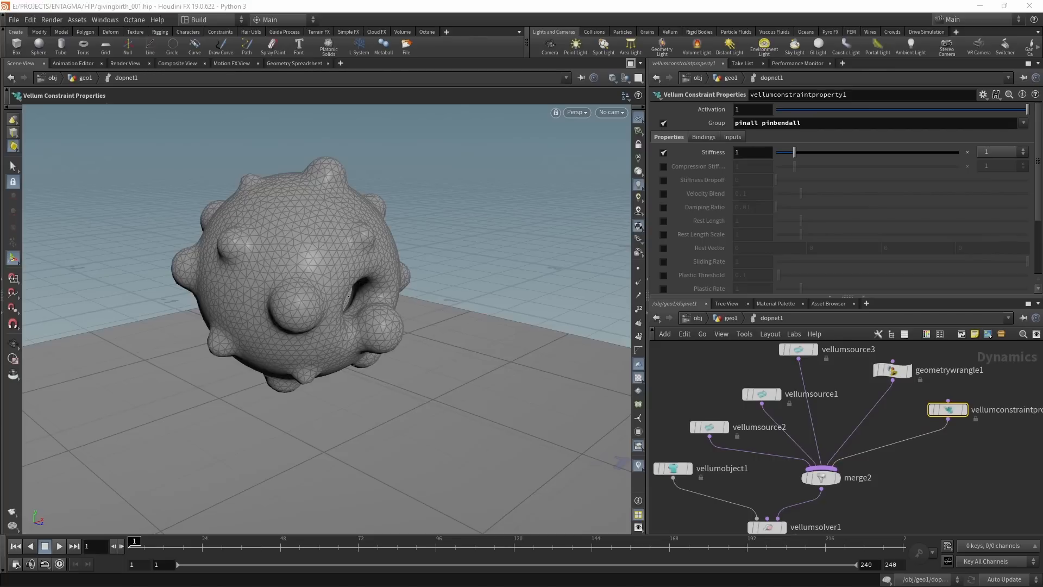
{"action": "left_click", "coordinate": [757, 154]}
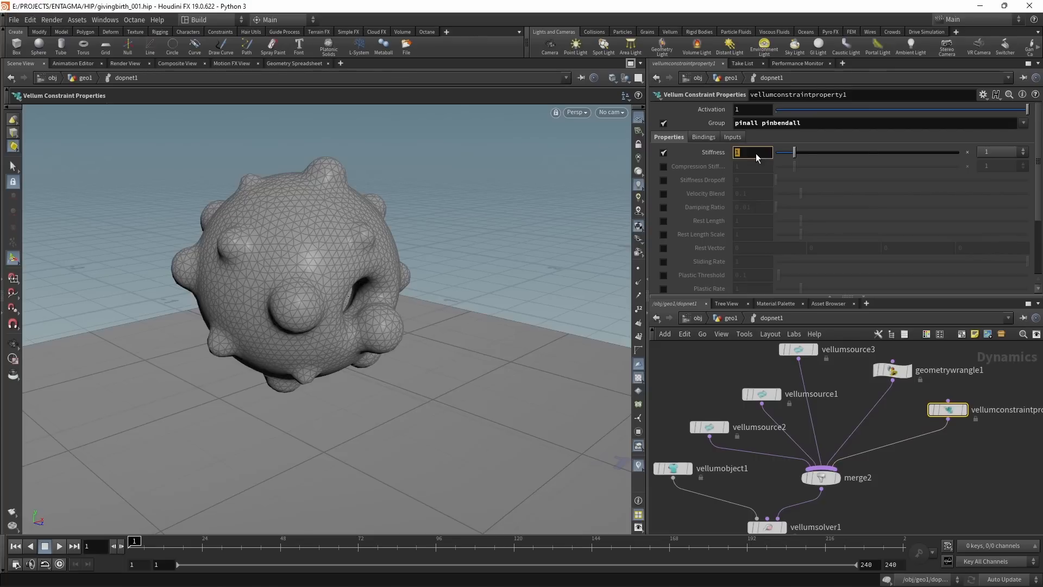
{"action": "type", "text": "(($"}
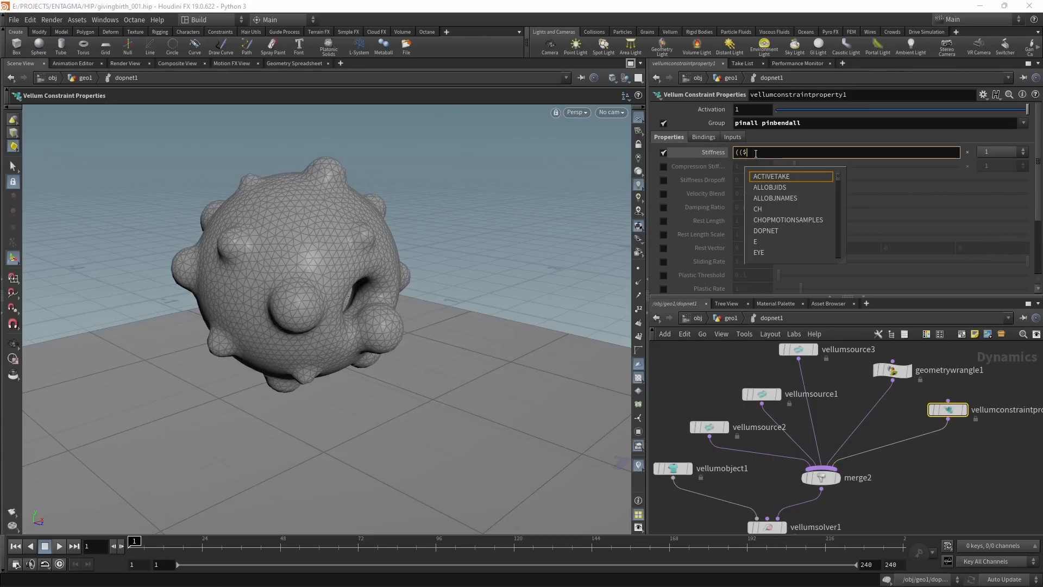
{"action": "type", "text": "FF%15"}
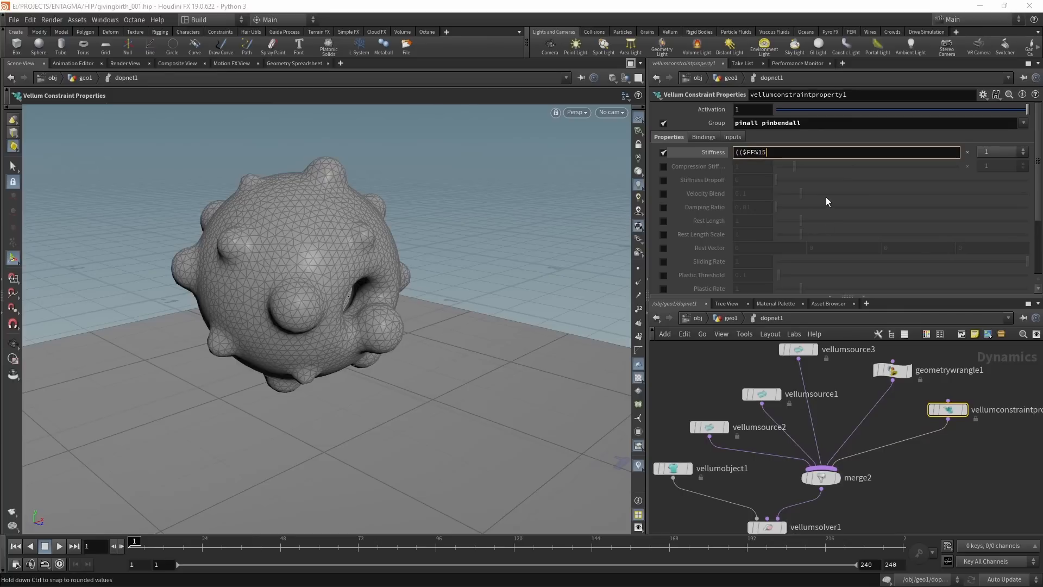
{"action": "type", "text": ")/15) * rint()"}
{"action": "key", "text": "Left"}
{"action": "type", "text": "($FF%45"}
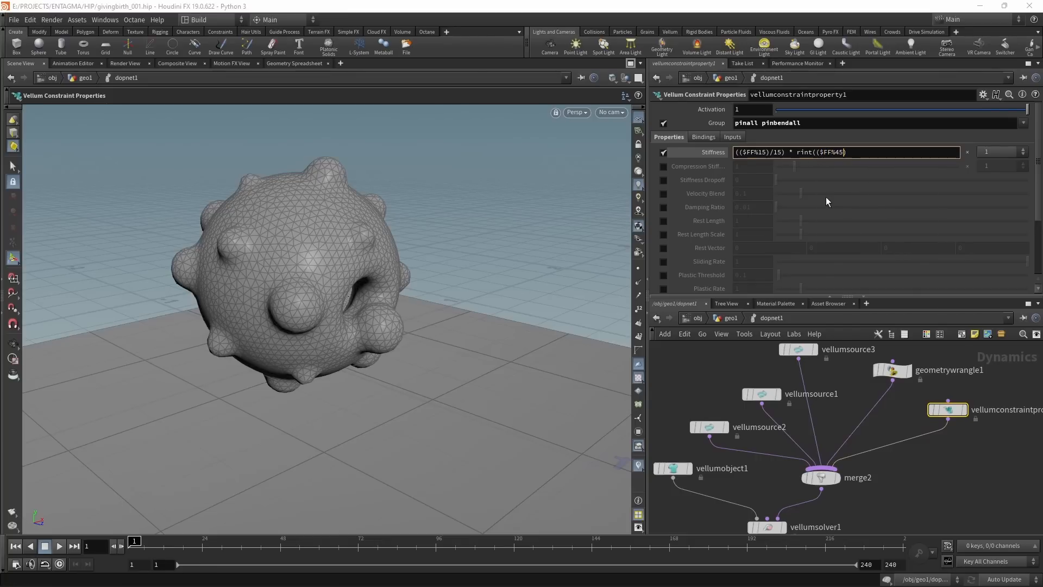
{"action": "type", "text": ")/60"}
{"action": "key", "text": "Return"}
{"action": "left_click", "coordinate": [999, 485]}
- Examine the Stiffness expression's curve over the full frame range in the Animation Editor
{"action": "left_click", "coordinate": [713, 153]}
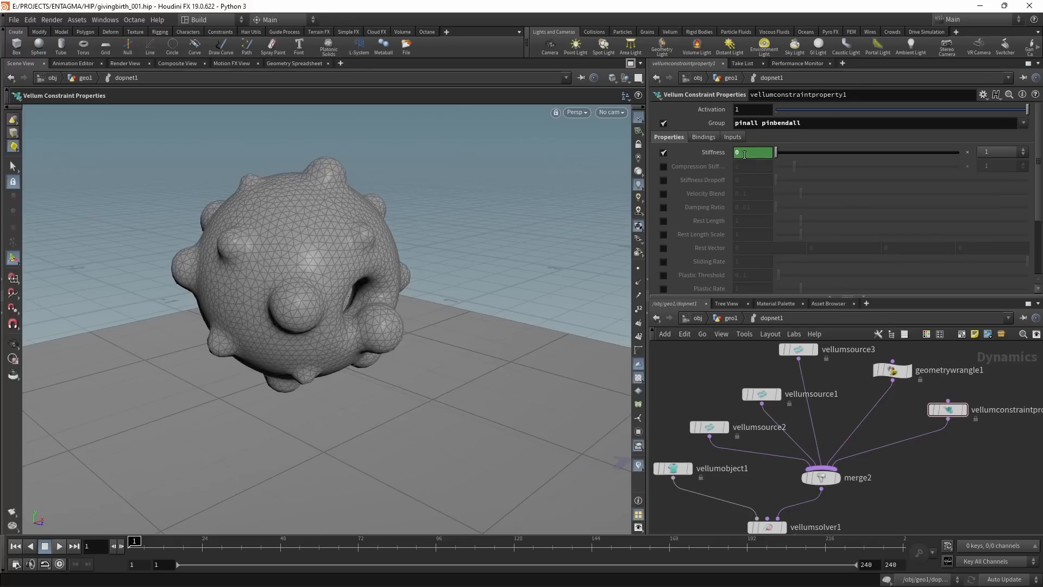
{"action": "left_click", "coordinate": [713, 152], "text": "shift"}
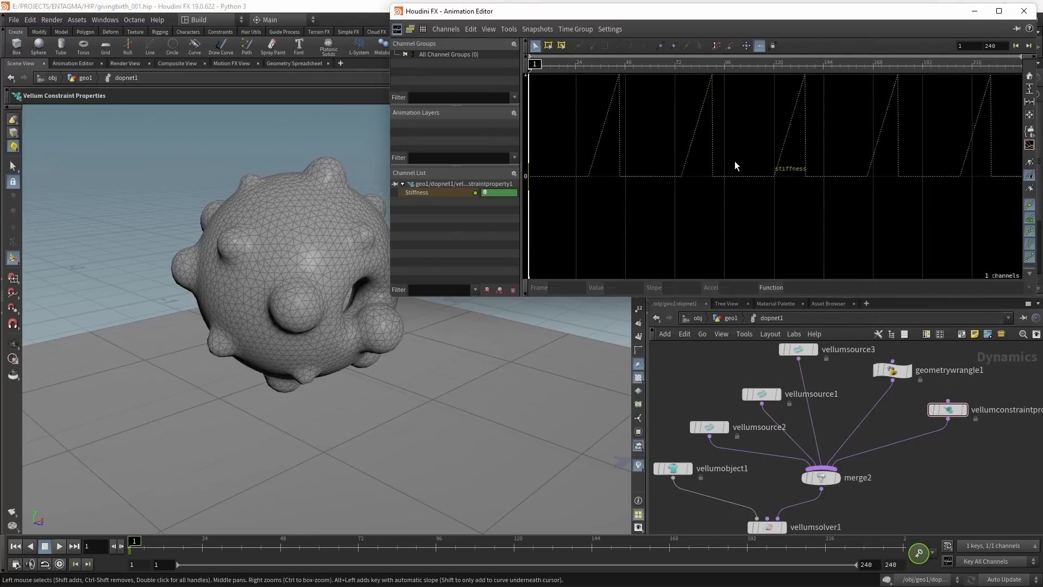
{"action": "key", "text": "h"}
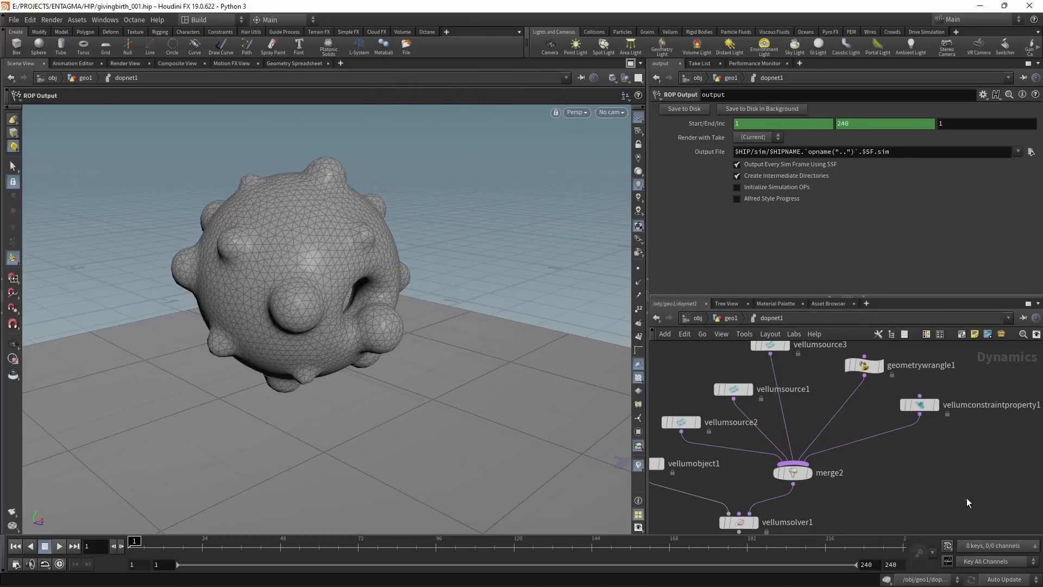
- Save the scene and play the simulation to about frame 86 to check the softbody's pulsing and fluid emission
{"action": "key", "text": "ctrl+s"}
{"action": "key", "text": "Escape"}
{"action": "mouse_move", "coordinate": [474, 394]}
{"action": "left_mouse_down"}
{"action": "mouse_move", "coordinate": [412, 386]}
{"action": "mouse_move", "coordinate": [496, 226]}
{"action": "mouse_move", "coordinate": [531, 198]}
{"action": "mouse_move", "coordinate": [307, 209]}
{"action": "left_mouse_up"}
{"action": "mouse_move", "coordinate": [501, 156]}
{"action": "left_mouse_down"}
{"action": "mouse_move", "coordinate": [275, 212]}
{"action": "mouse_move", "coordinate": [283, 233]}
{"action": "mouse_move", "coordinate": [240, 249]}
{"action": "left_mouse_up"}
{"action": "key", "text": "Return"}
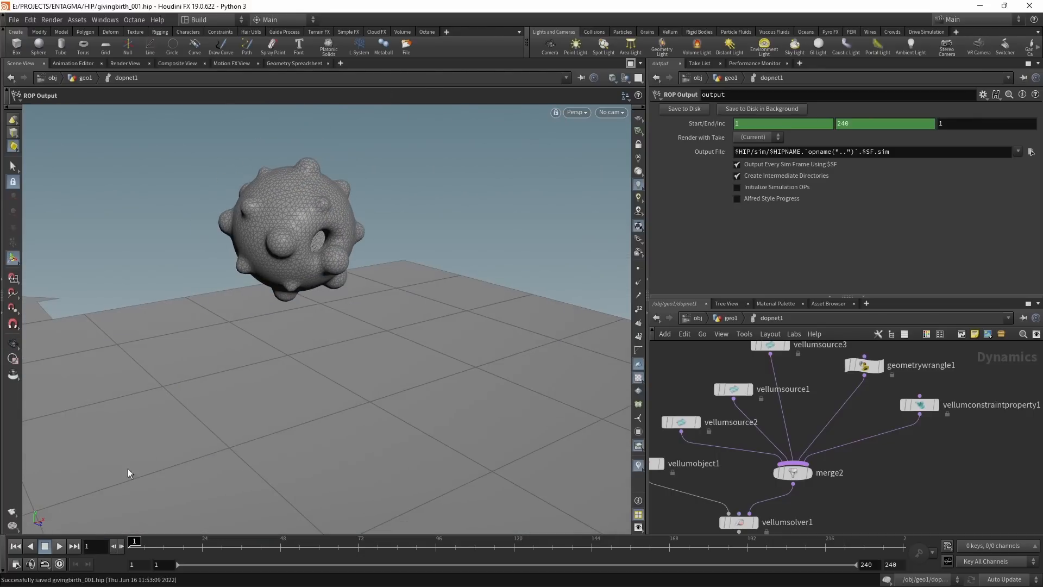
{"action": "key", "text": "ctrl+s"}
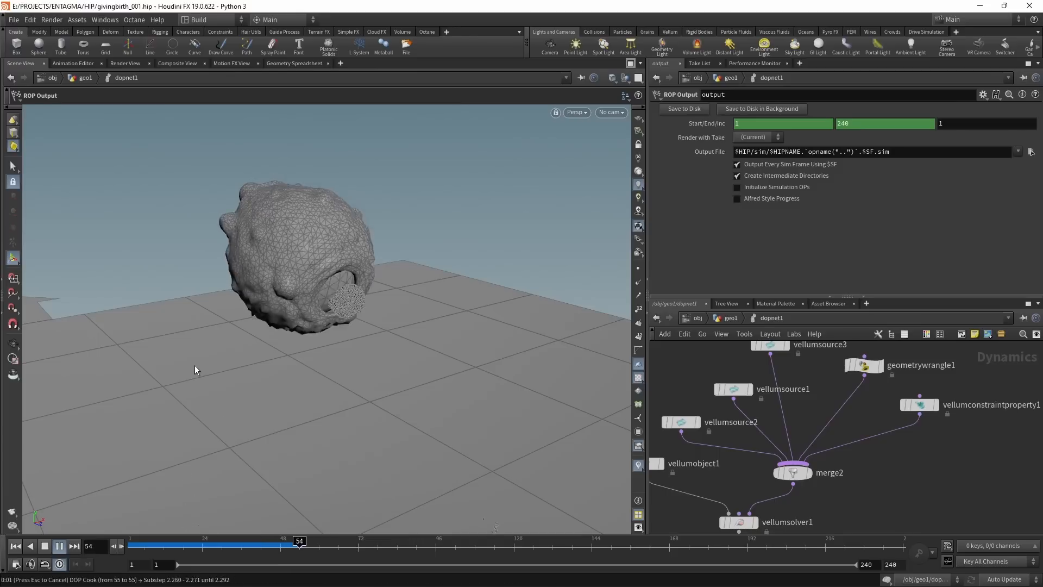
{"action": "left_click", "coordinate": [47, 546]}
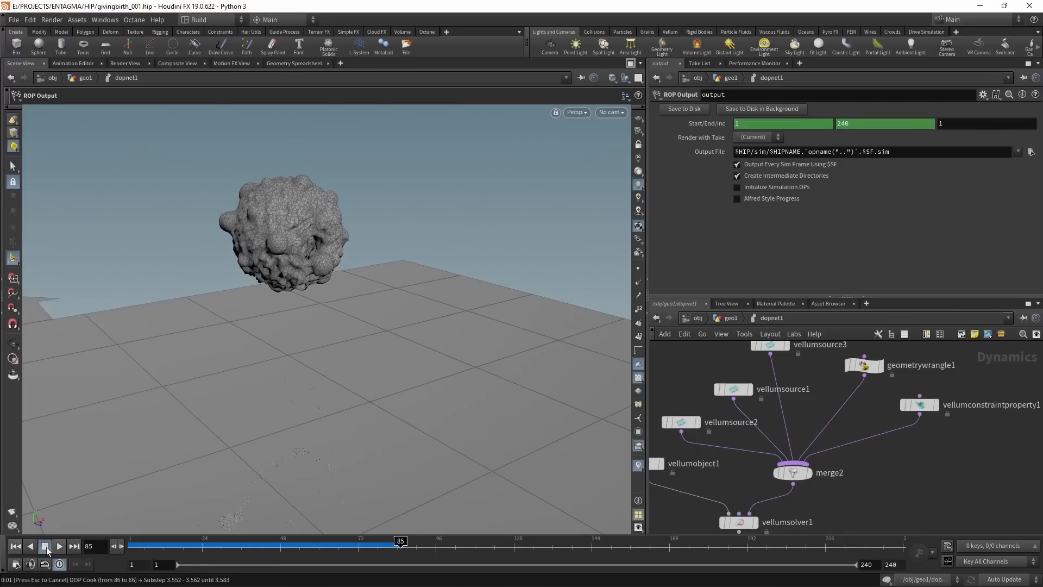
{"action": "key", "text": "ctrl+s"}
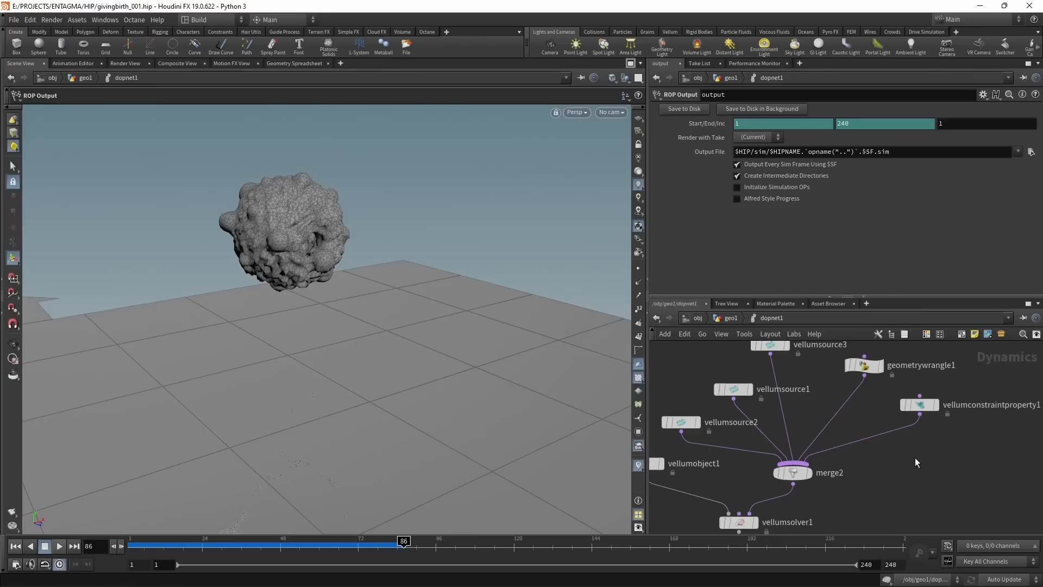
- Add a POP Force node beside the constraint properties node and wire its output into merge2
{"action": "key", "text": "Tab"}
{"action": "type", "text": "popfor"}
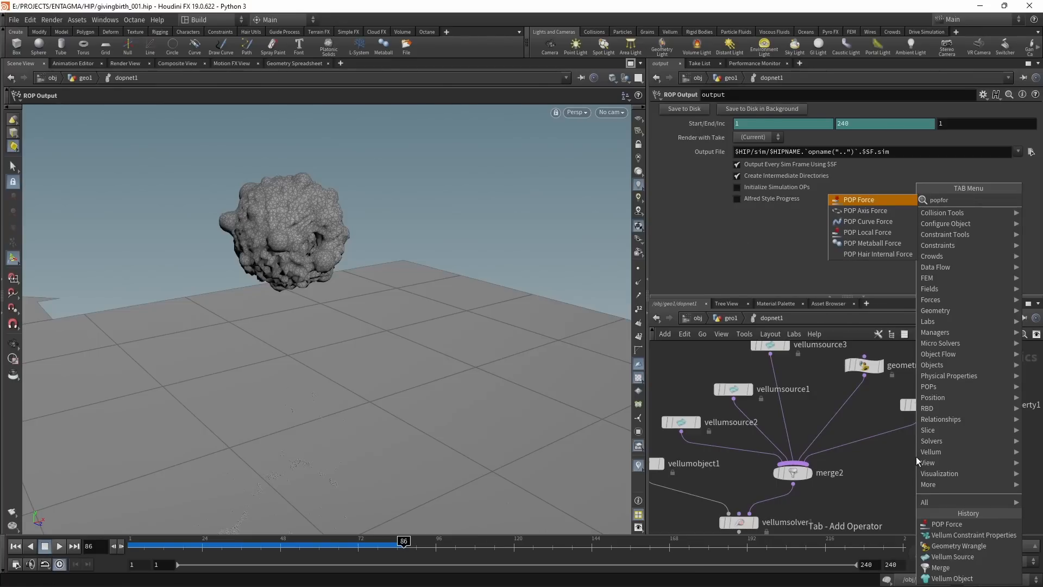
{"action": "key", "text": "Return"}
{"action": "left_click", "coordinate": [924, 460]}
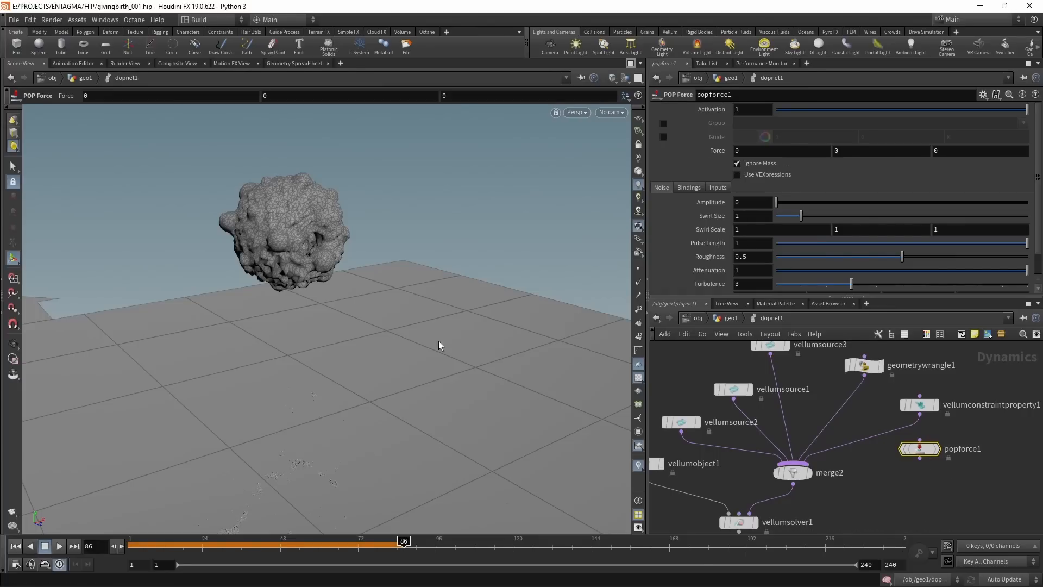
{"action": "left_click", "coordinate": [920, 459]}
{"action": "left_click_drag", "start_coordinate": [922, 453], "coordinate": [974, 444]}
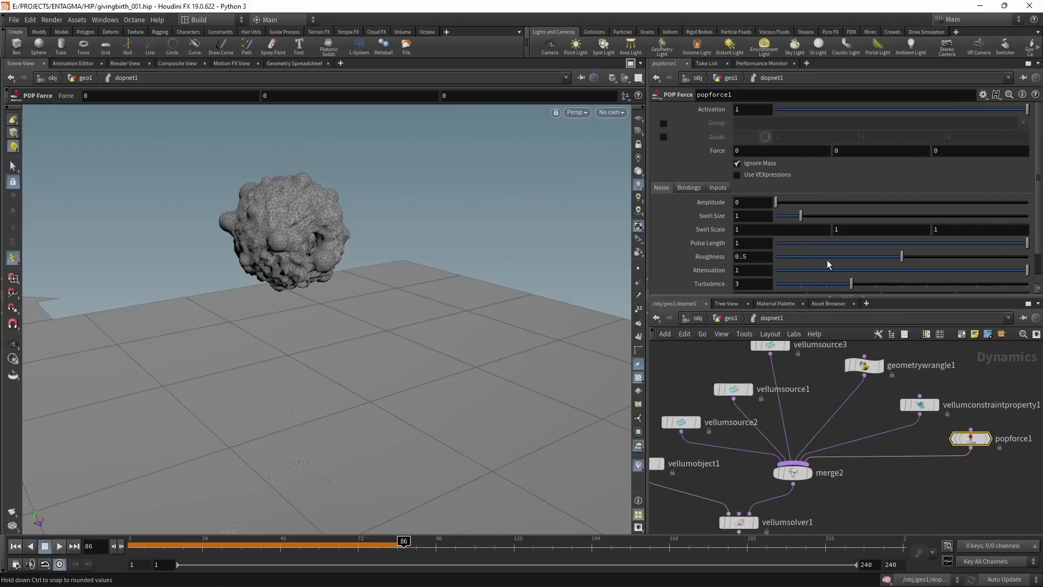
- Return to the geo1 network, display dopnet1 and append a Split node to it
{"action": "left_click", "coordinate": [731, 319]}
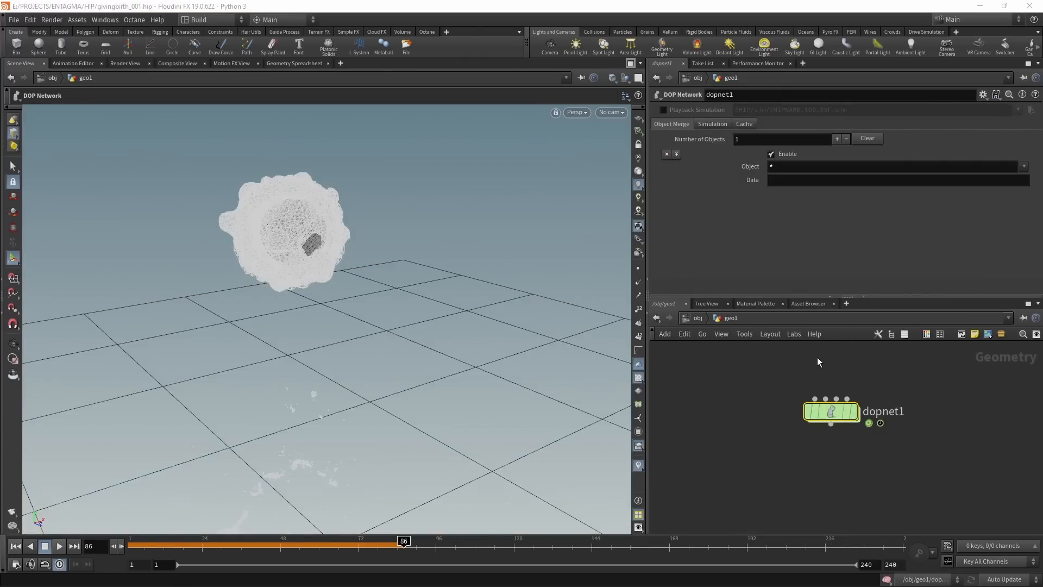
{"action": "left_click", "coordinate": [856, 412]}
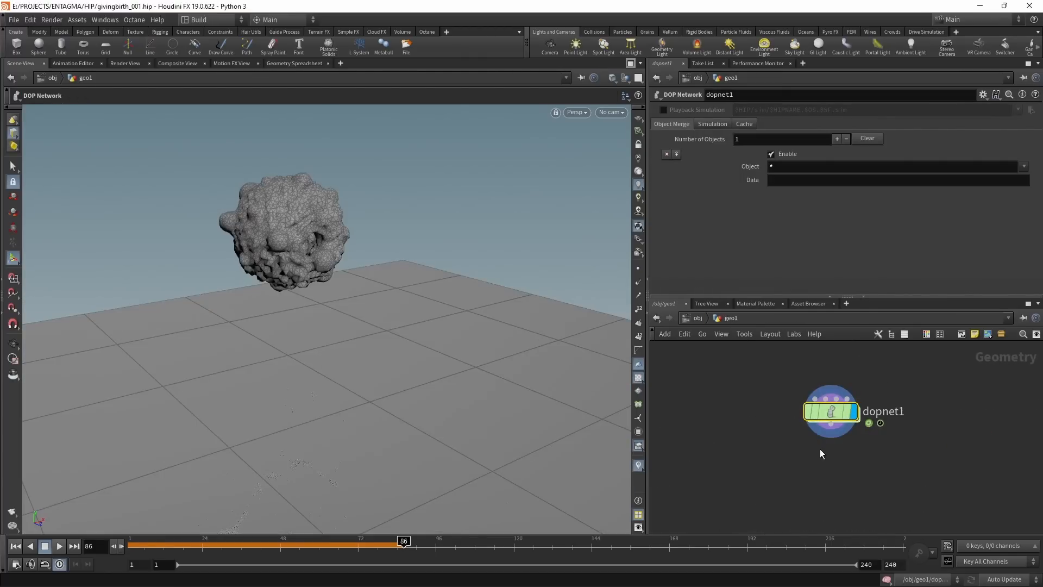
{"action": "key", "text": "Tab"}
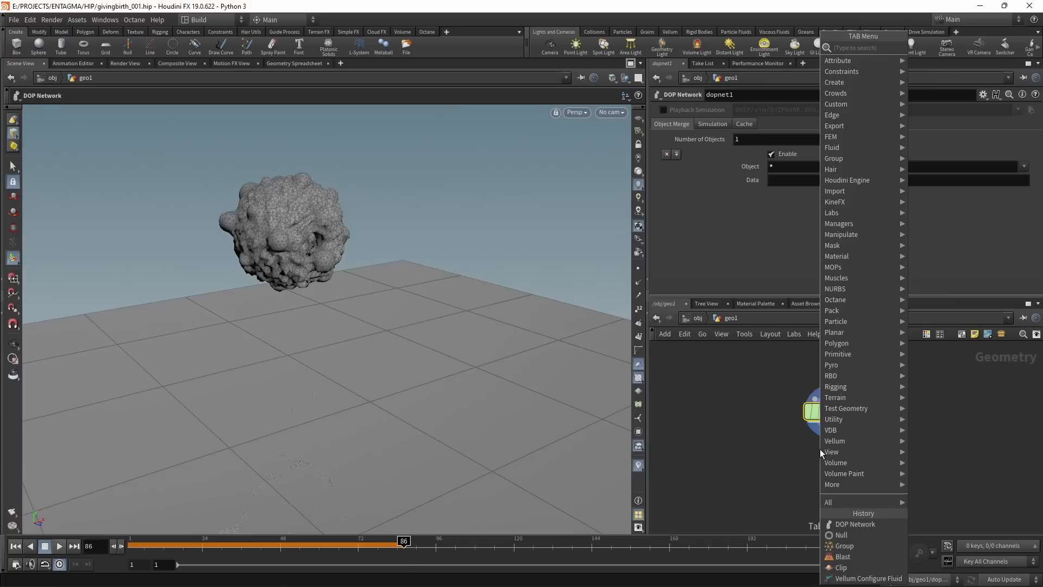
{"action": "type", "text": "split"}
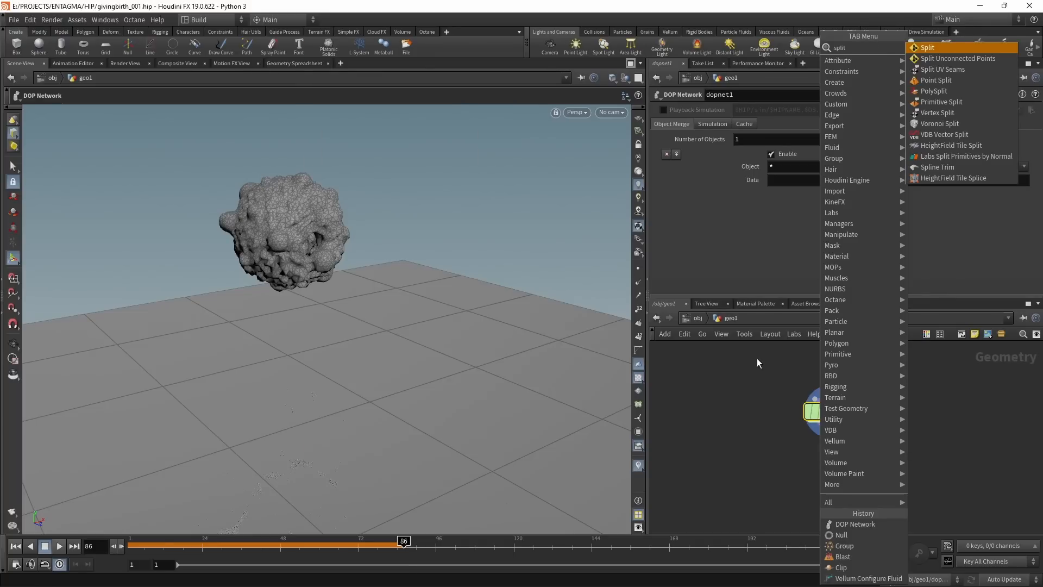
{"action": "key", "text": "Return"}
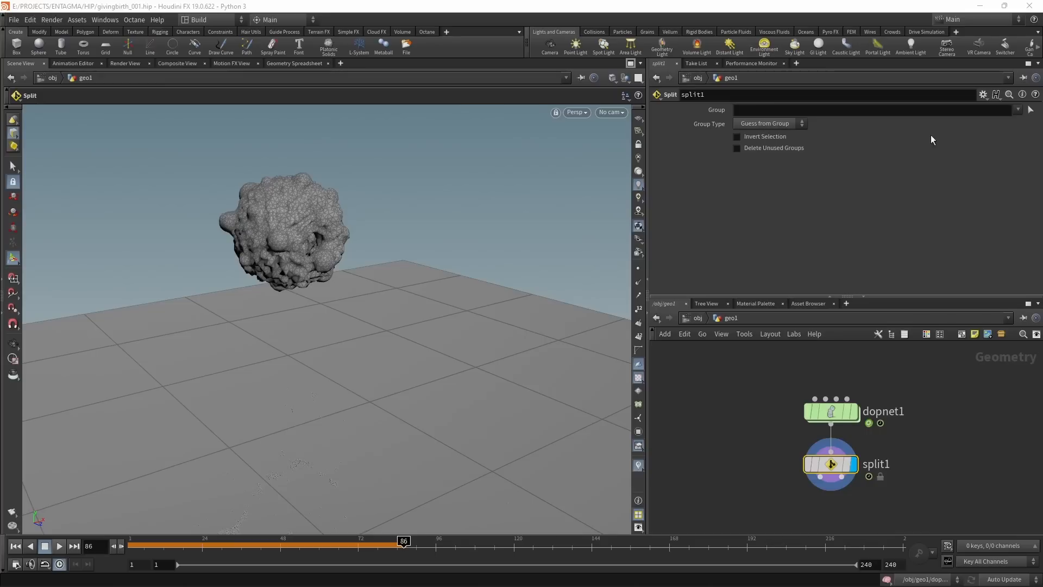
- Set the Split node's group to fluidpts and display its output
{"action": "left_click", "coordinate": [1018, 110]}
{"action": "left_click", "coordinate": [981, 170]}
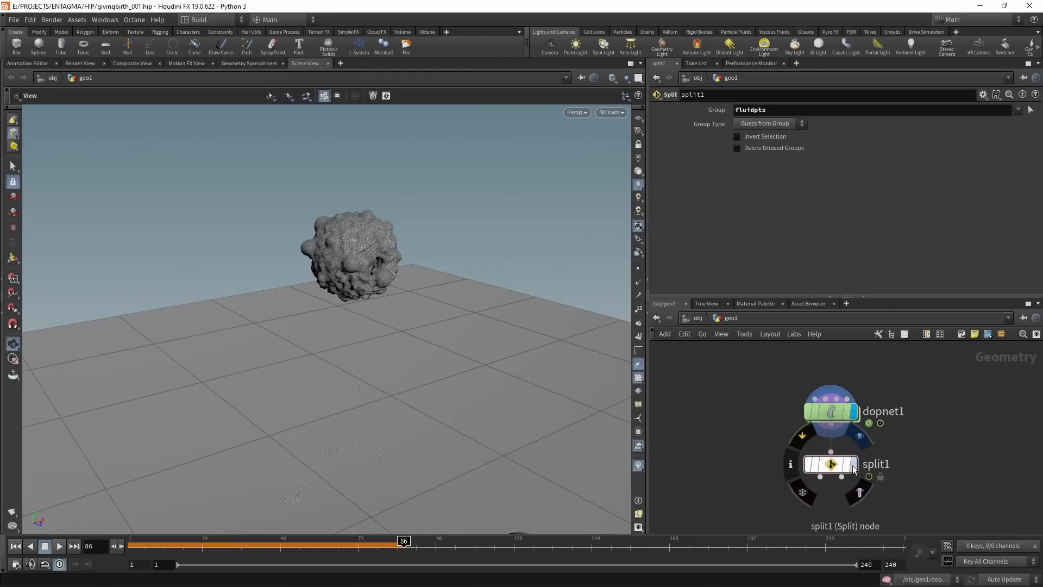
{"action": "key", "text": "Escape"}
{"action": "middle_click_drag", "start_coordinate": [388, 420], "coordinate": [382, 307]}
{"action": "right_click_drag", "start_coordinate": [382, 308], "coordinate": [309, 345]}
{"action": "left_click_drag", "start_coordinate": [310, 344], "coordinate": [382, 437]}
{"action": "middle_click_drag", "start_coordinate": [895, 482], "coordinate": [900, 399]}
{"action": "left_click_drag", "start_coordinate": [746, 429], "coordinate": [798, 380]}
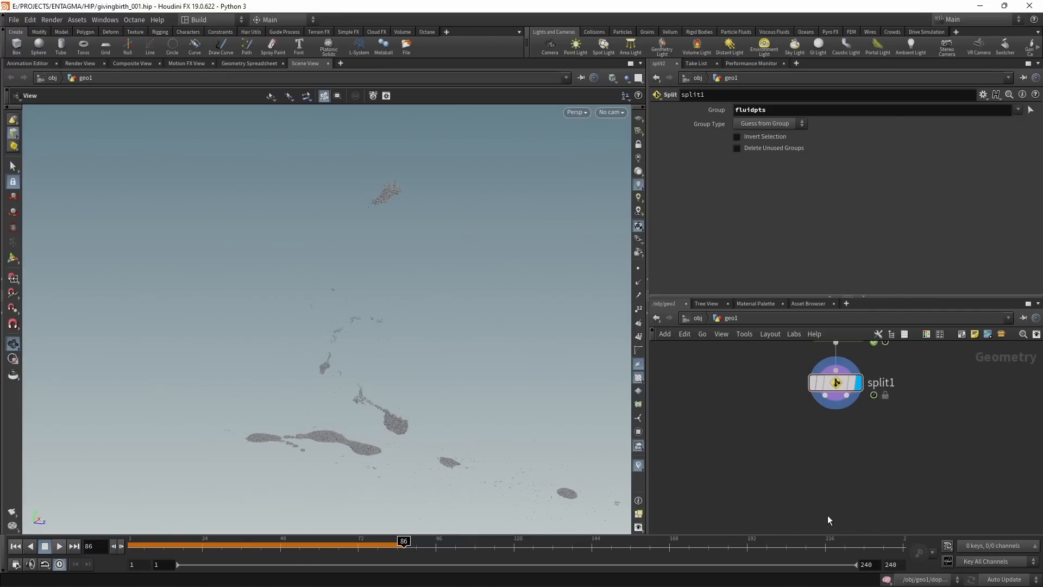
- Add a Particle Fluid Surface node and feed it from the Split node's first output
{"action": "key", "text": "Tab"}
{"action": "type", "text": "partflui"}
{"action": "key", "text": "Down"}
{"action": "key", "text": "Return"}
{"action": "left_click", "coordinate": [777, 452]}
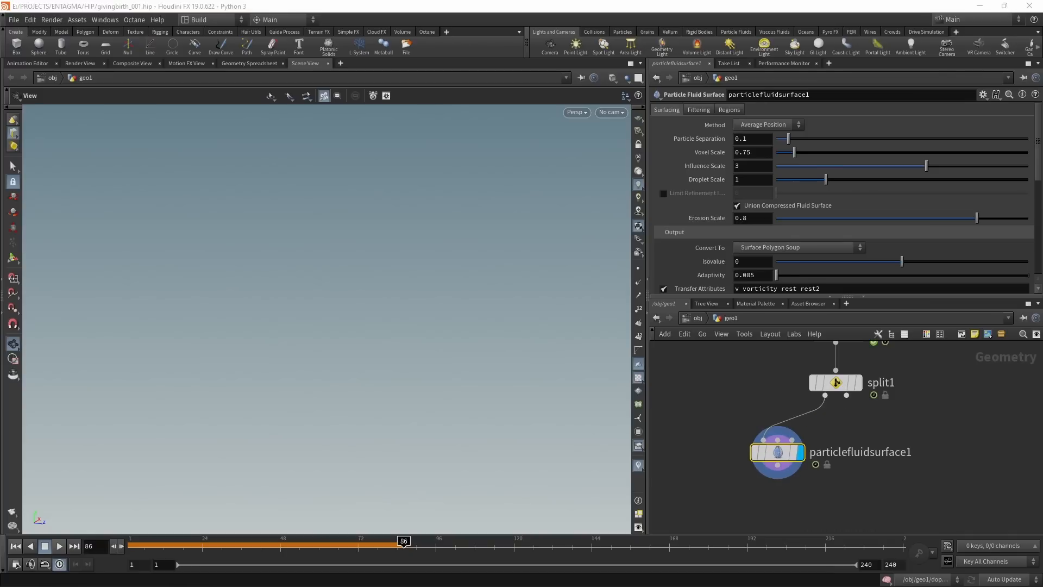
- Copy the Particle Size parameter of the vellumfluid1 node in geo1
{"action": "middle_click_drag", "start_coordinate": [982, 311], "coordinate": [954, 444]}
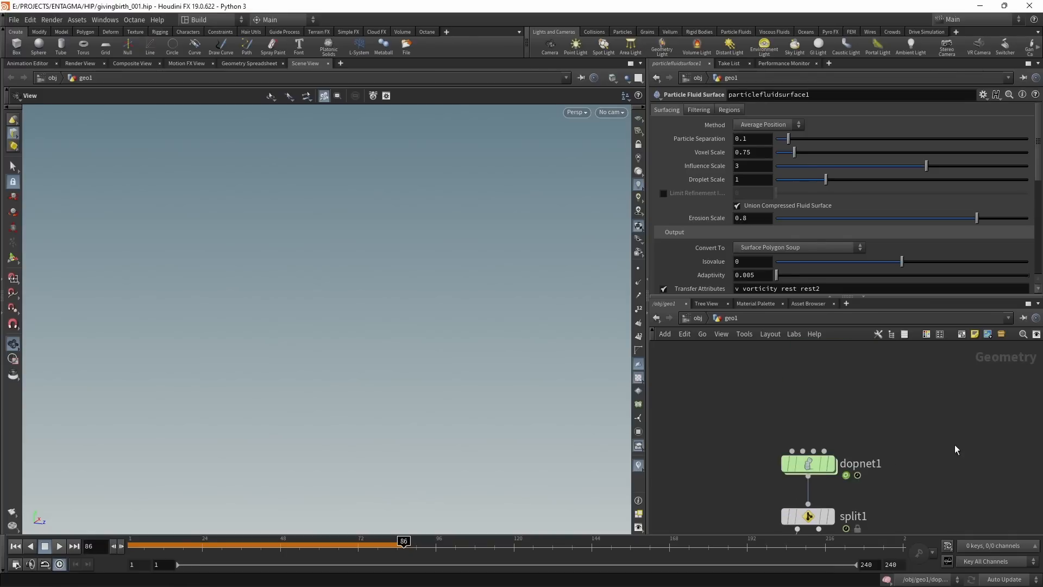
{"action": "middle_click_drag", "start_coordinate": [879, 340], "coordinate": [912, 497]}
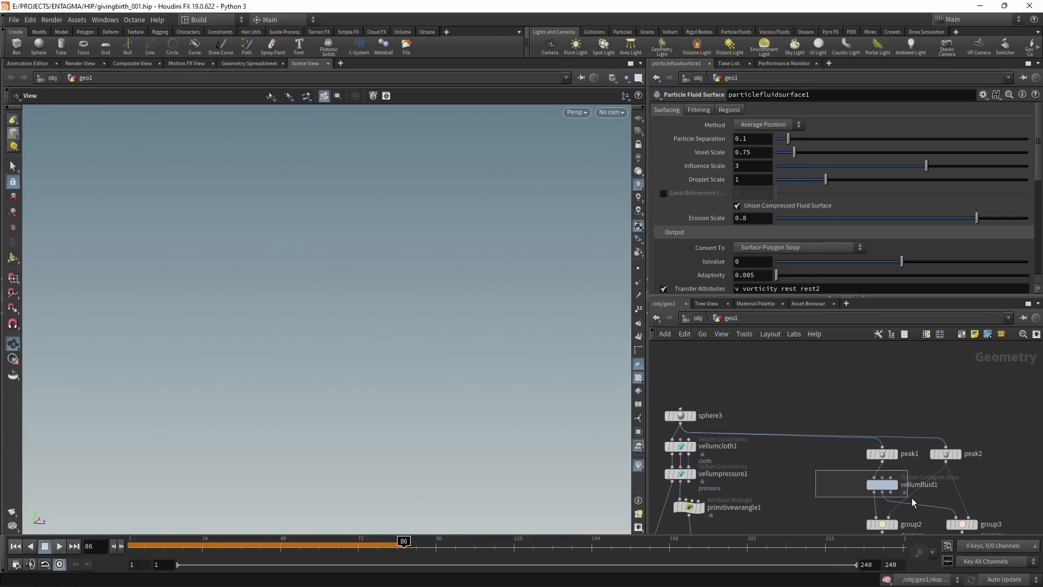
{"action": "left_click", "coordinate": [912, 497]}
{"action": "right_click", "coordinate": [748, 137]}
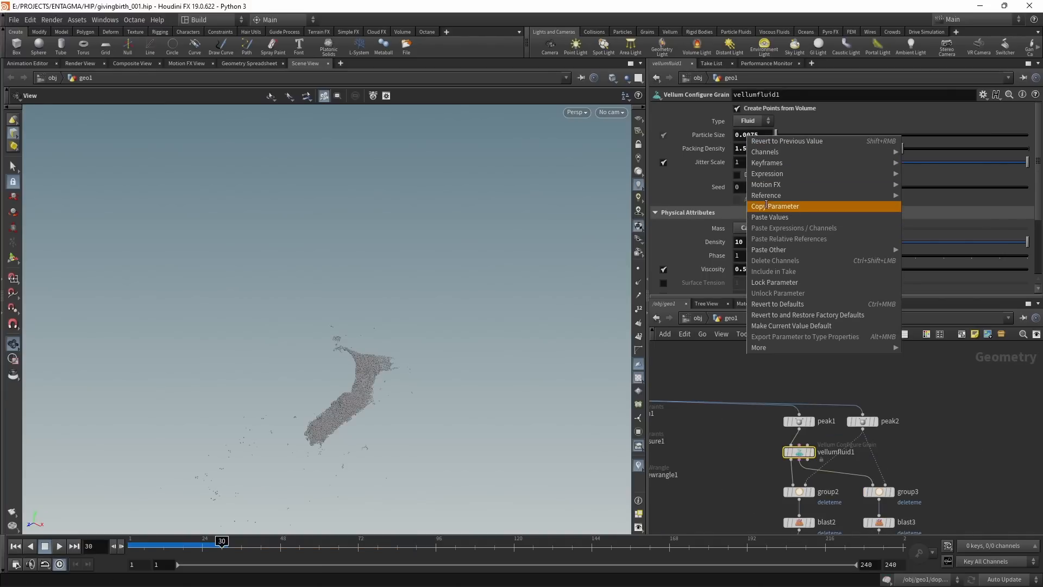
{"action": "left_click", "coordinate": [764, 206]}
- Paste the copied parameter as a relative reference into particlefluidsurface1's Particle Separation and display that node's mesh
{"action": "middle_click_drag", "start_coordinate": [740, 490], "coordinate": [807, 475]}
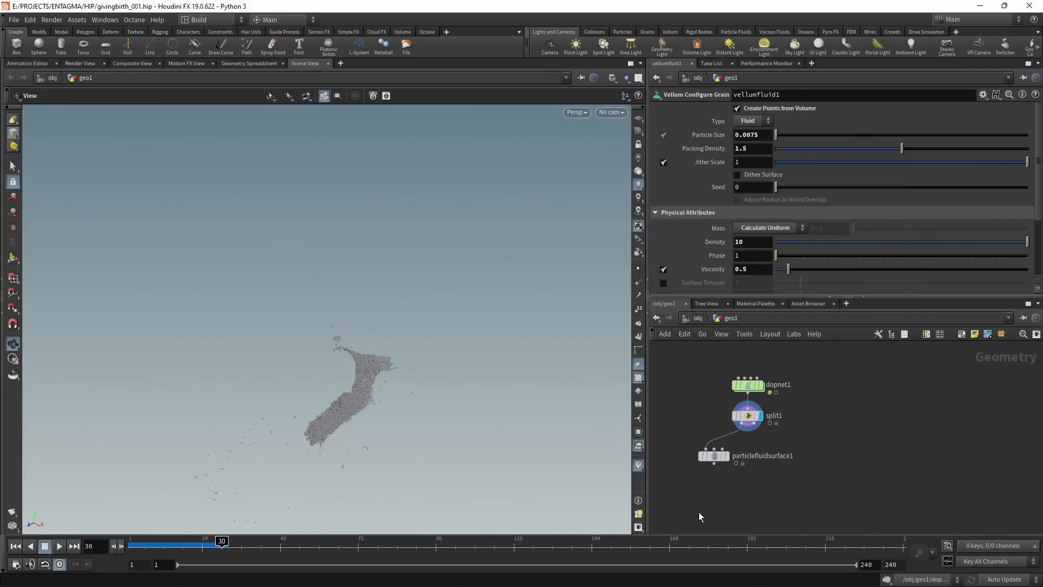
{"action": "left_click", "coordinate": [713, 455]}
{"action": "left_click", "coordinate": [751, 139]}
{"action": "right_click", "coordinate": [751, 141]}
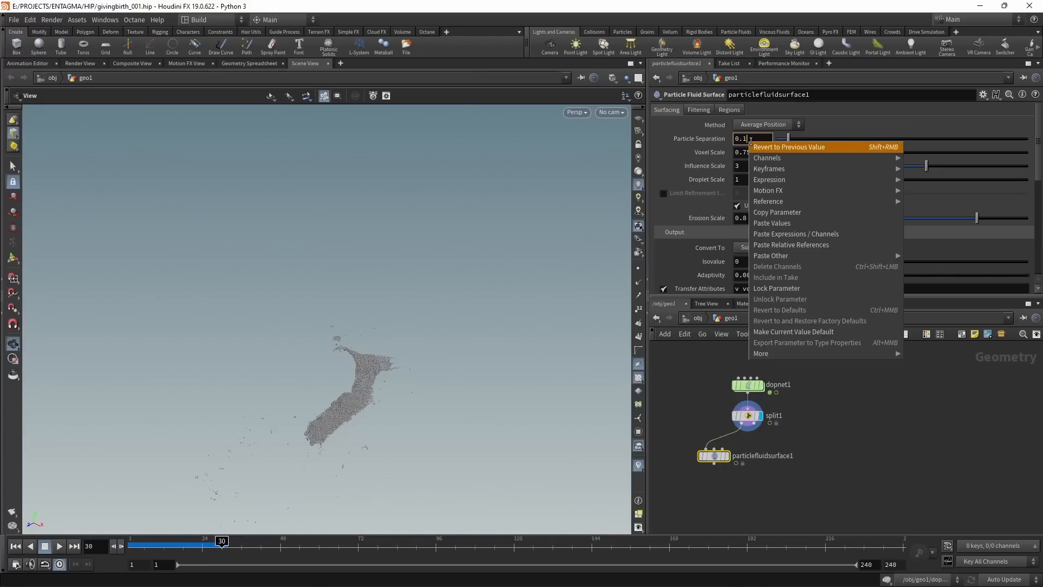
{"action": "left_click", "coordinate": [788, 243]}
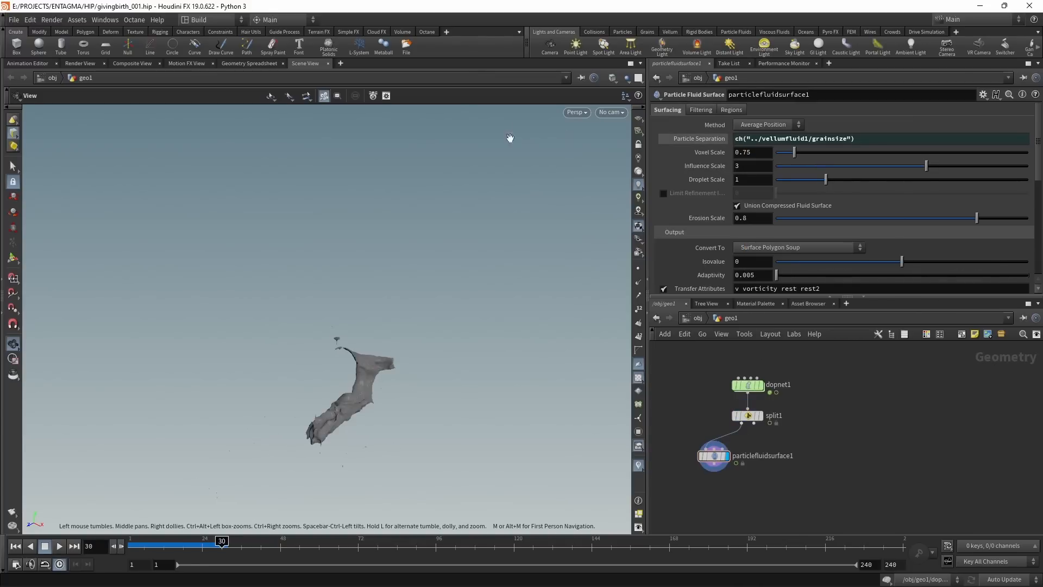
{"action": "left_click", "coordinate": [701, 139]}
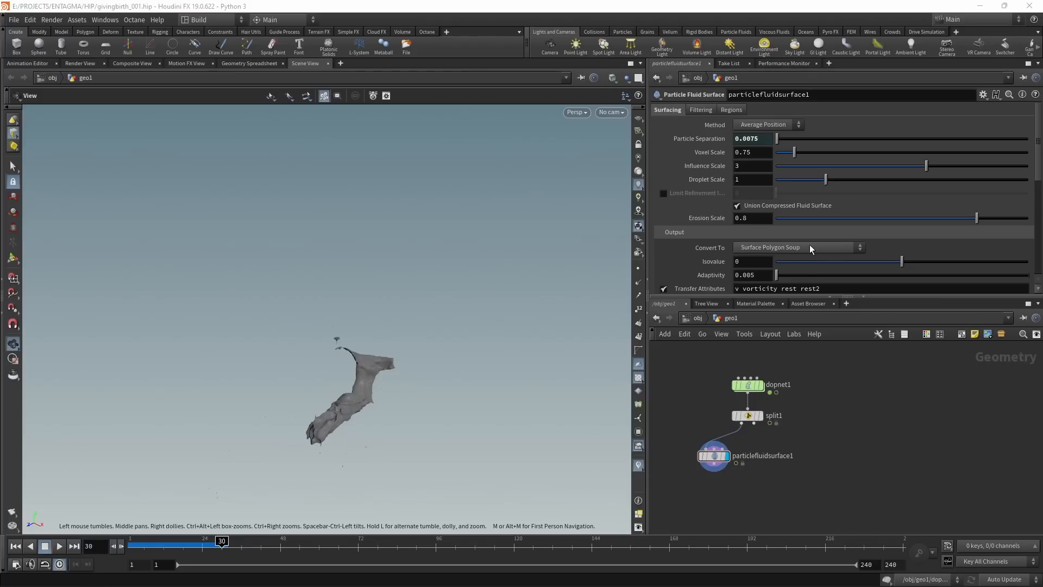
- Enable the Dilate and Smooth filters on particlefluidsurface1 and set the smoothing method to Mean Value
{"action": "scroll", "coordinate": [1039, 174], "scroll_direction": "down", "scroll_amount": 5}
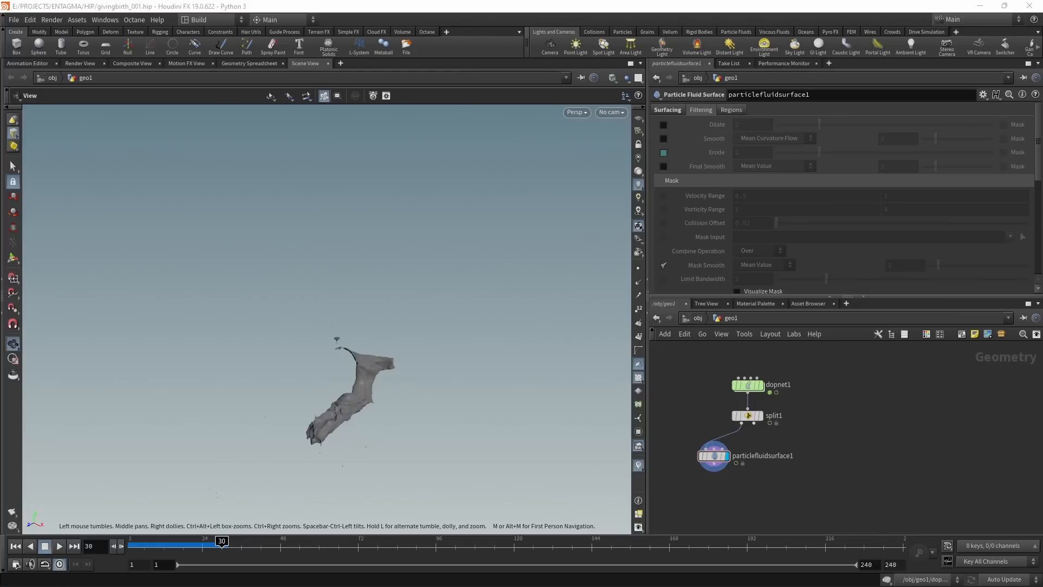
{"action": "left_click", "coordinate": [662, 126]}
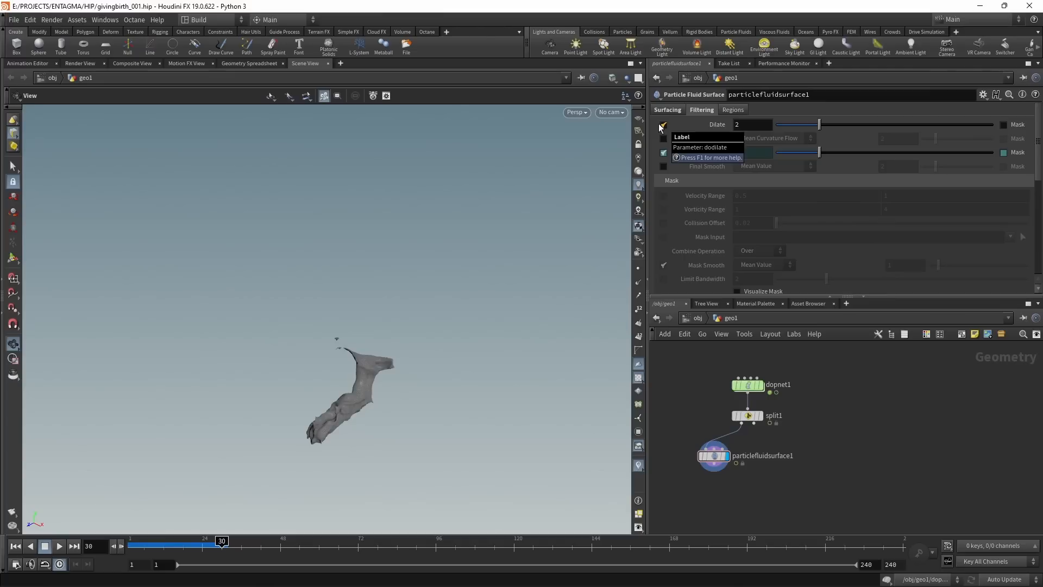
{"action": "left_click", "coordinate": [664, 138]}
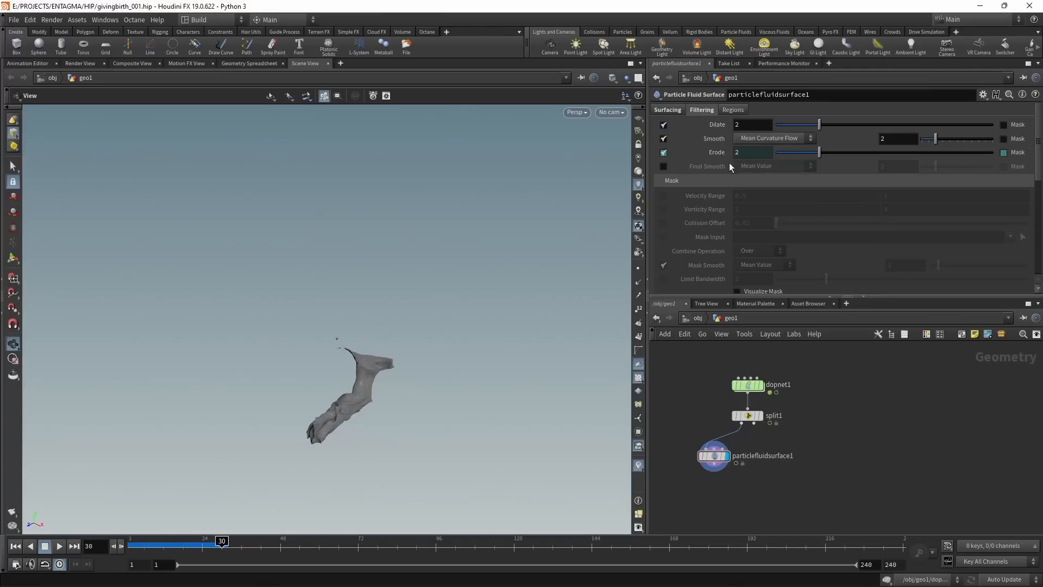
{"action": "left_click", "coordinate": [803, 140]}
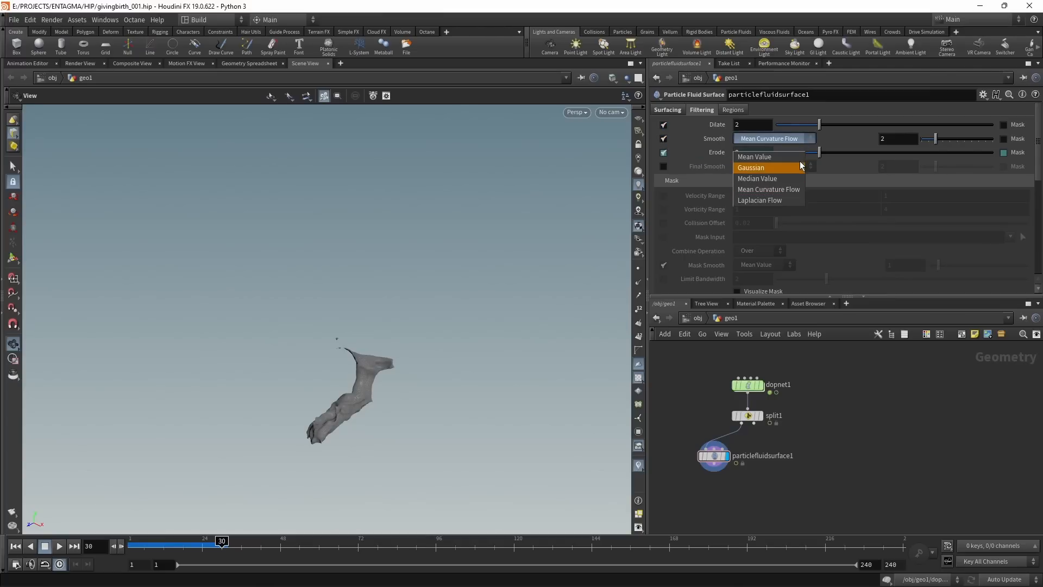
{"action": "left_click", "coordinate": [801, 157]}
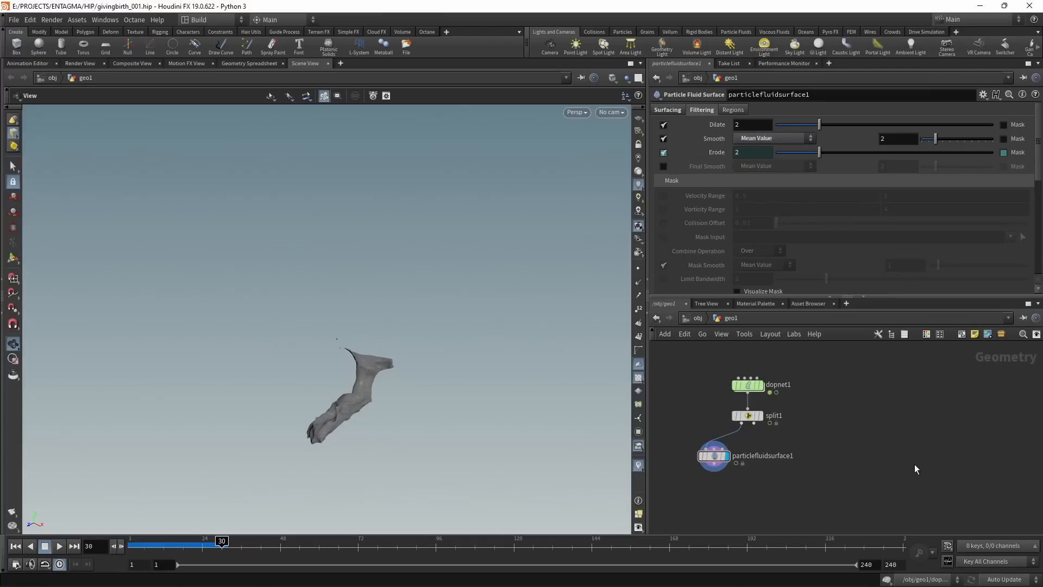
- Add a Merge node, wire in particlefluidsurface1 and split1's second output, and display the merged result
{"action": "key", "text": "Tab"}
{"action": "type", "text": "merge"}
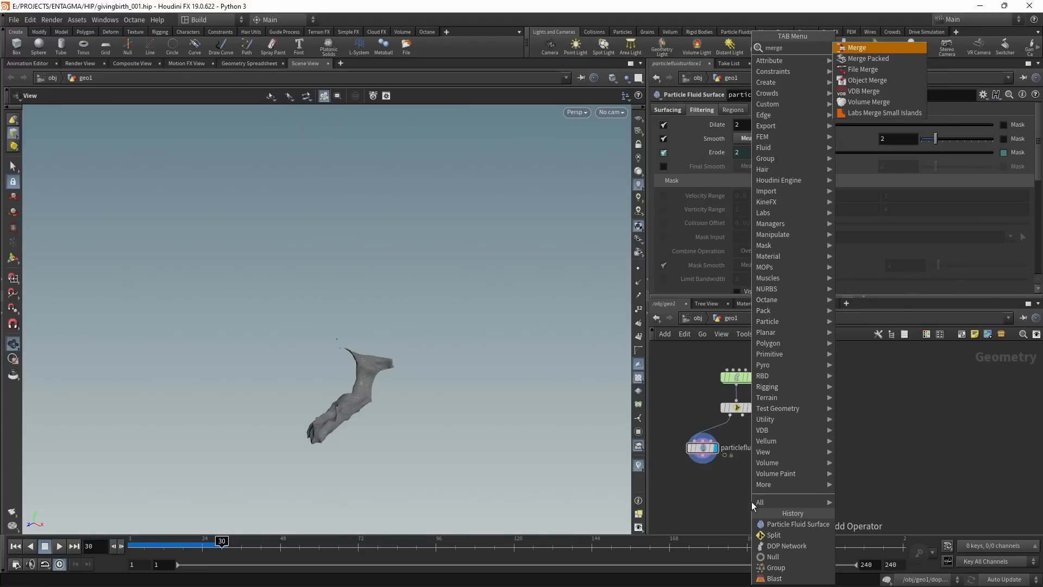
{"action": "key", "text": "Return"}
{"action": "left_click_drag", "start_coordinate": [702, 463], "coordinate": [752, 487]}
{"action": "left_click", "coordinate": [743, 415]}
{"action": "left_click", "coordinate": [752, 488]}
{"action": "left_click", "coordinate": [763, 493]}
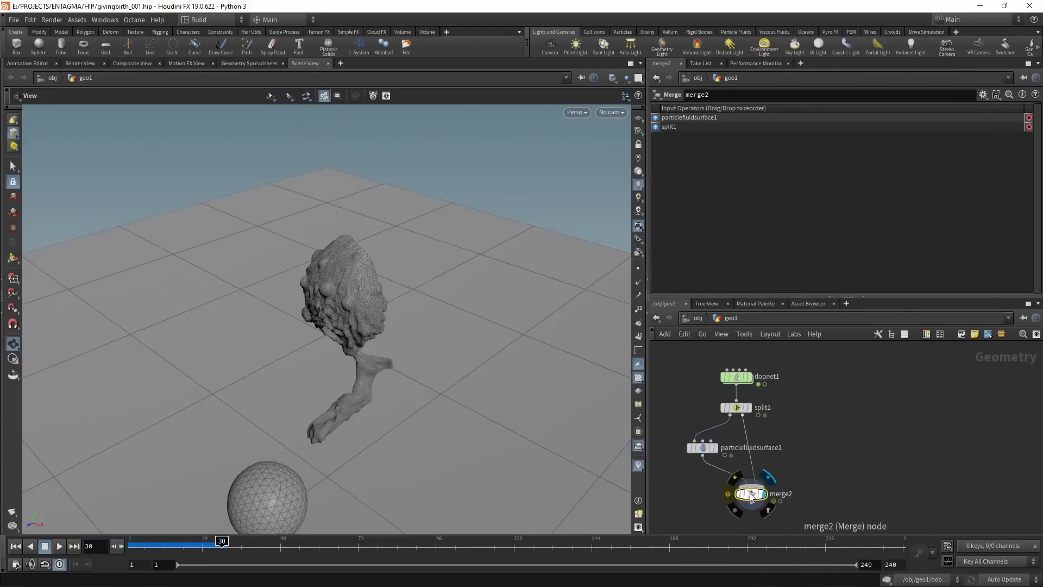
- Examine the merged softbody, sphere and fluid mesh from another angle and review the geo1 node network
{"action": "scroll", "coordinate": [313, 367], "scroll_direction": "up", "scroll_amount": 3}
{"action": "left_click_drag", "start_coordinate": [313, 366], "coordinate": [517, 308]}
{"action": "middle_click_drag", "start_coordinate": [403, 253], "coordinate": [389, 291]}
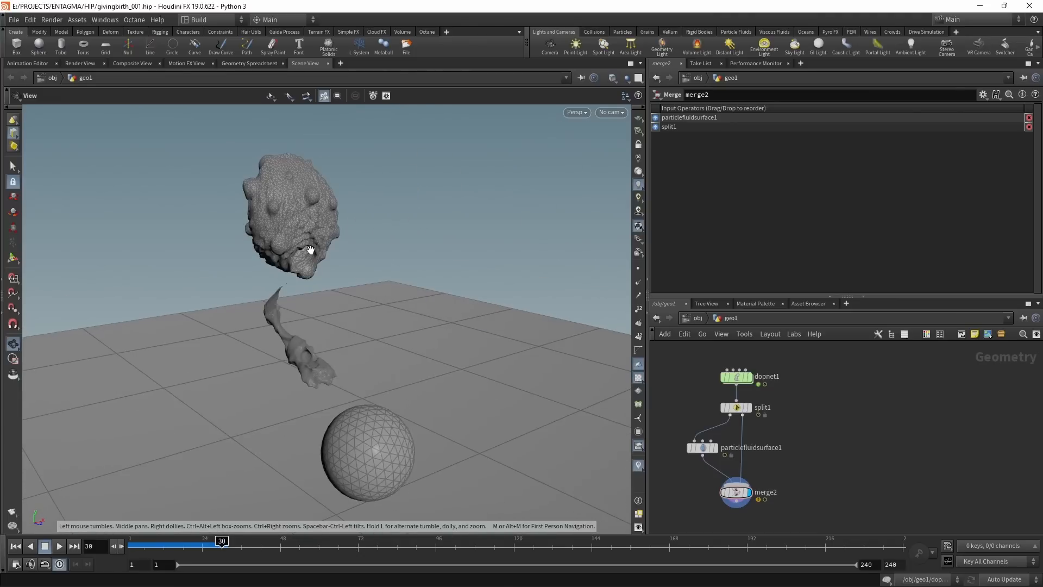
{"action": "scroll", "coordinate": [310, 247], "scroll_direction": "up", "scroll_amount": 1}
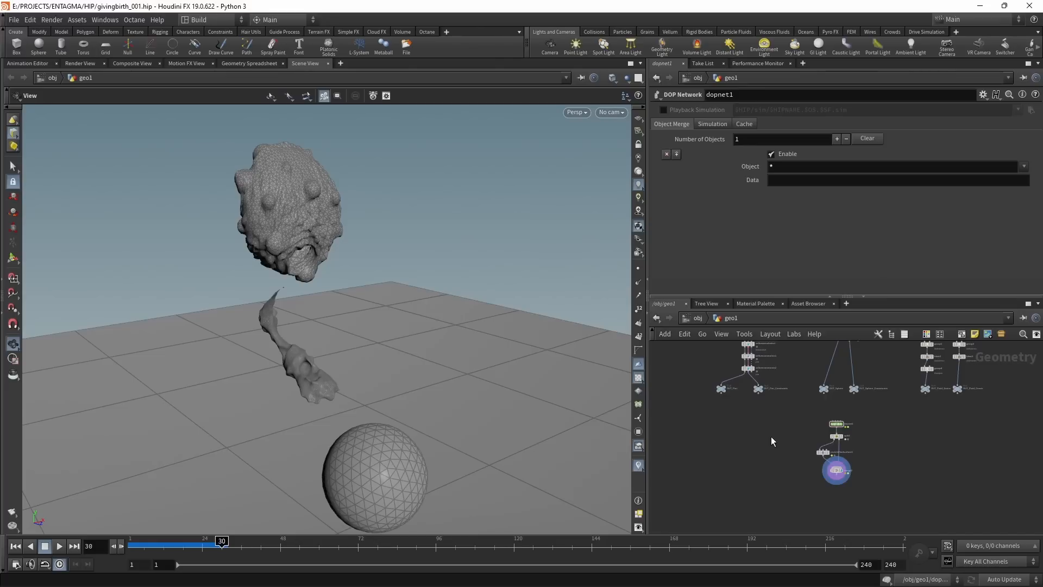
{"action": "scroll", "coordinate": [761, 451], "scroll_direction": "down", "scroll_amount": 2}
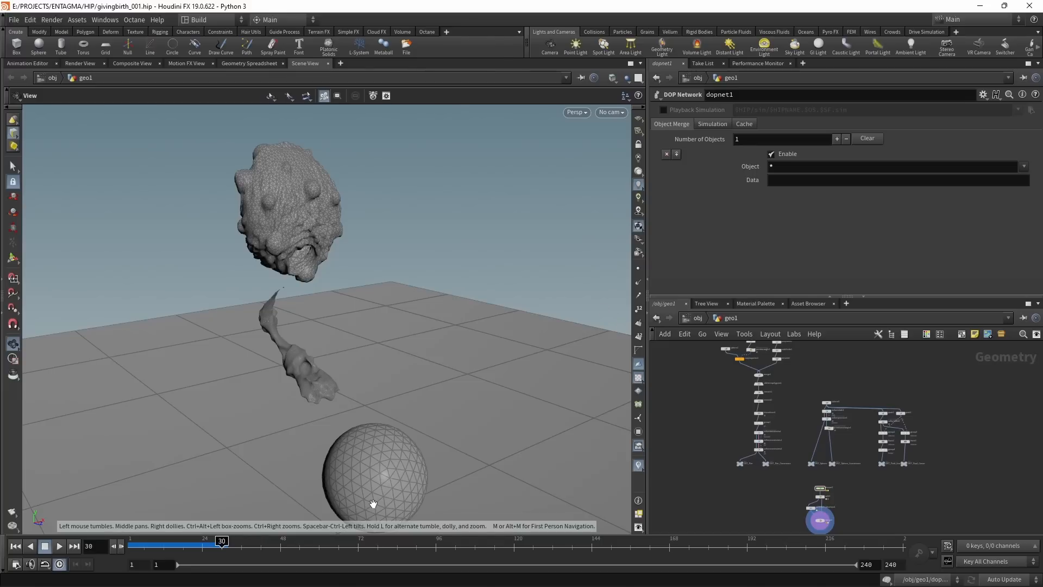
{"action": "scroll", "coordinate": [807, 471], "scroll_direction": "up", "scroll_amount": 3}
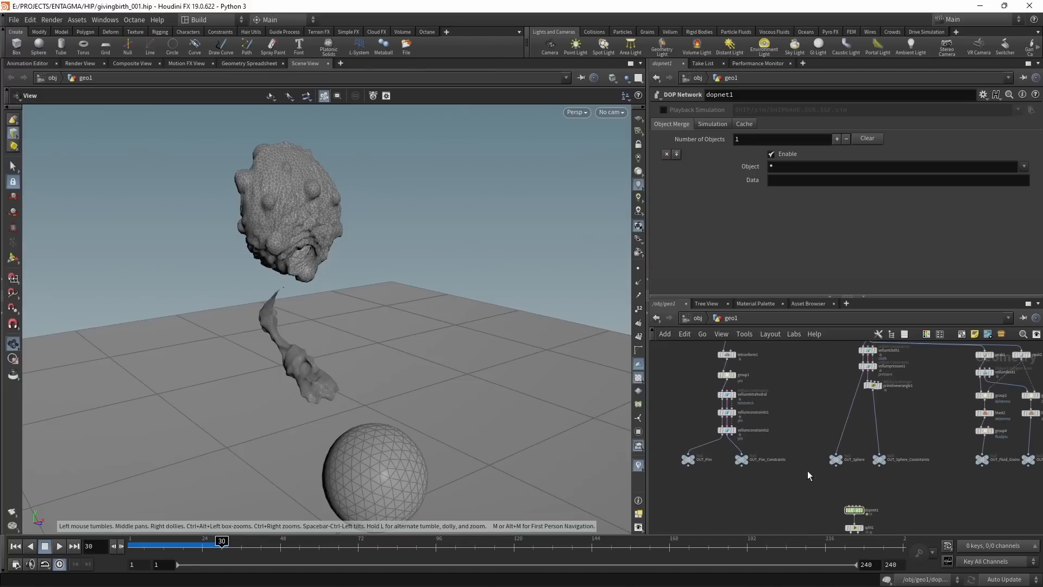
{"action": "middle_click_drag", "start_coordinate": [756, 482], "coordinate": [759, 408]}
{"action": "scroll", "coordinate": [759, 407], "scroll_direction": "up", "scroll_amount": 3}
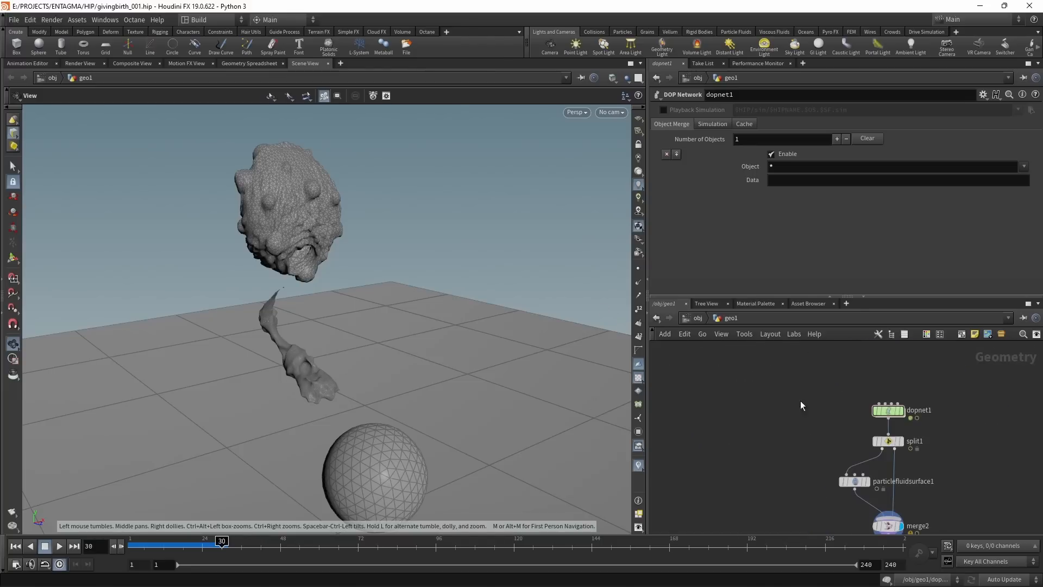